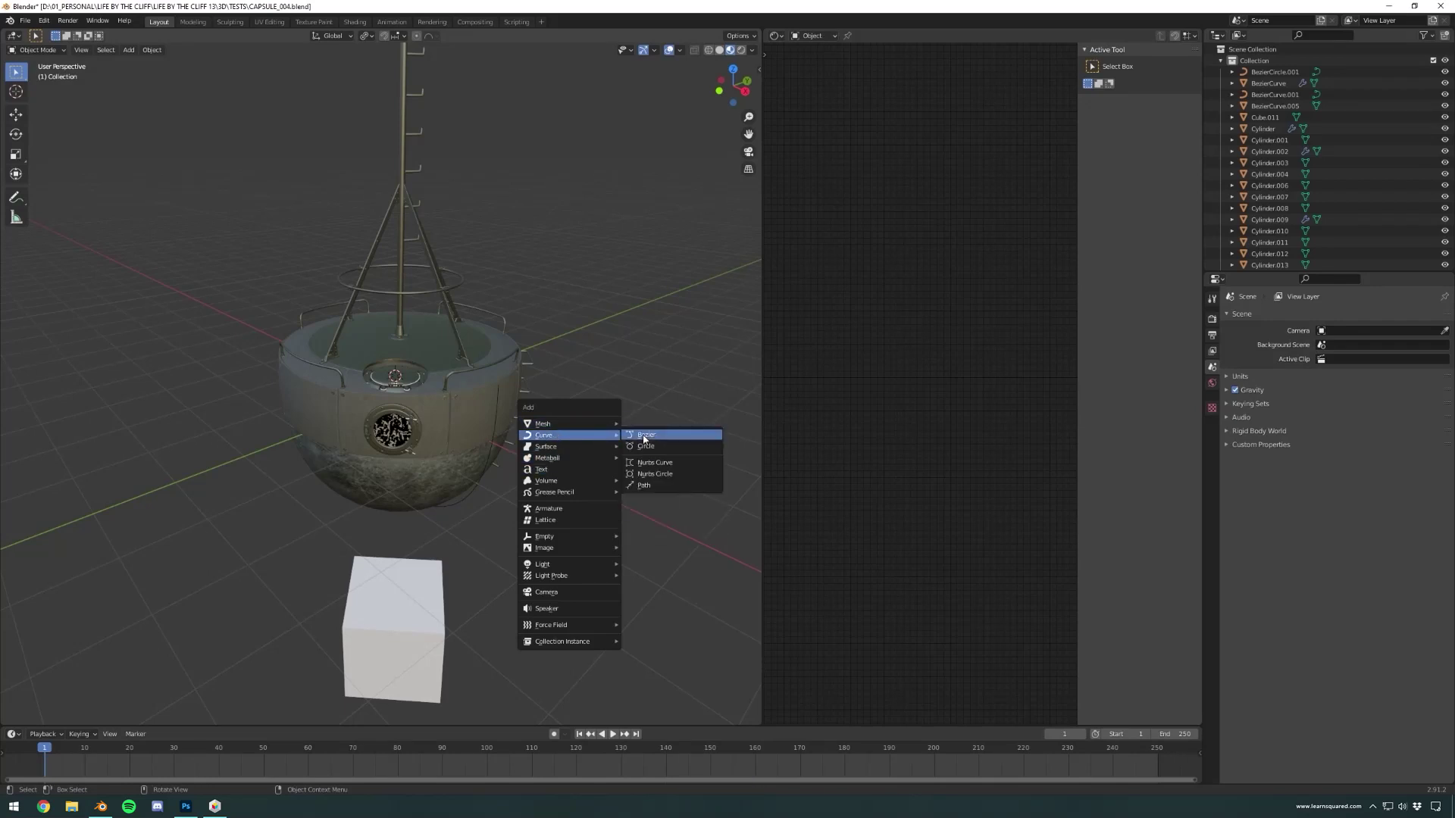
# - Add a Bezier curve, stand it upright by rotating it about the Y axis, and move it about 2.52 m along X
pyautogui.click(644, 435)
pyautogui.write('ry40')
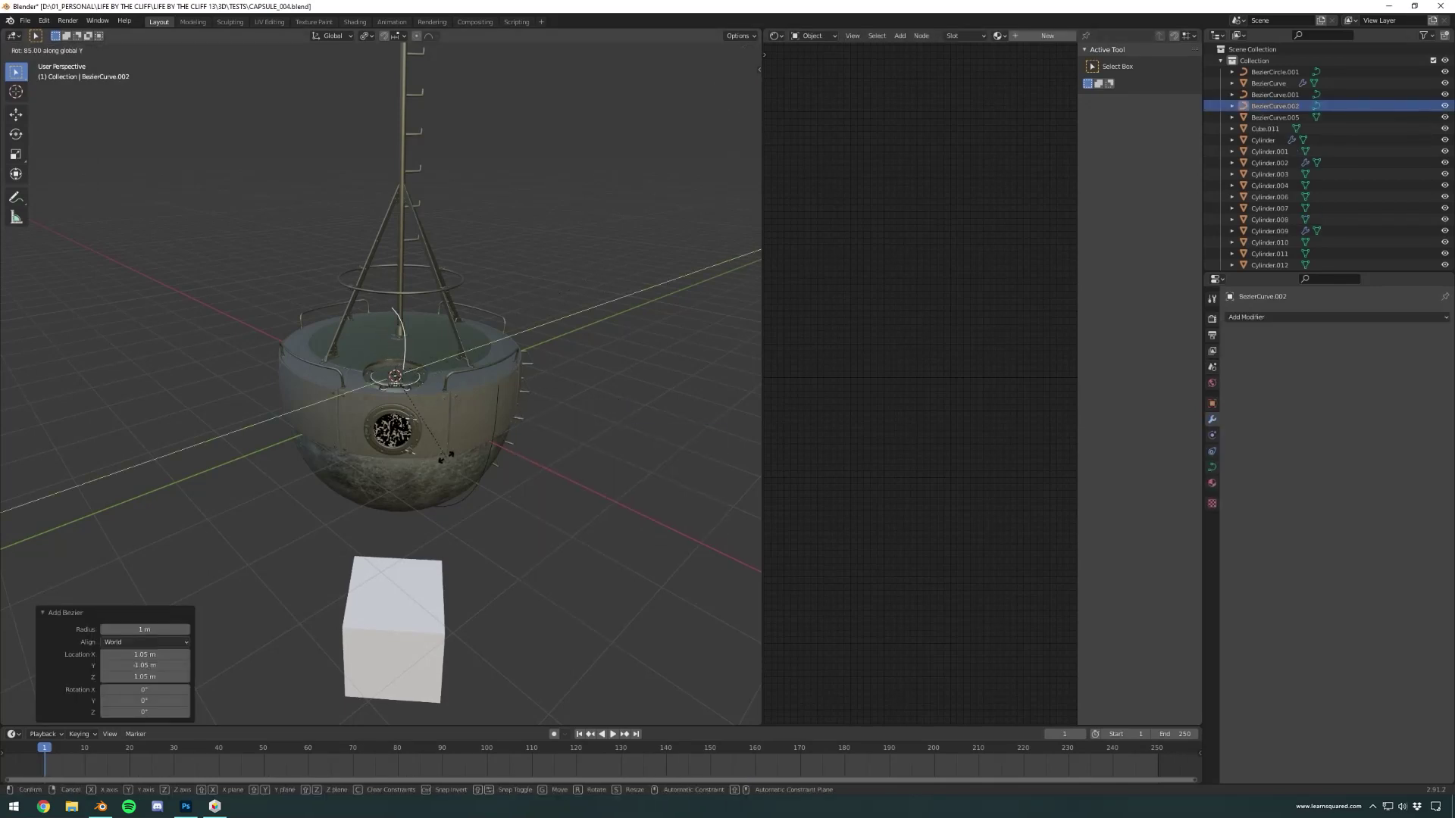
pyautogui.keyDown('ctrl'); pyautogui.click(437, 458); pyautogui.keyUp('ctrl')
pyautogui.press('g')
pyautogui.press('x')
pyautogui.click(616, 488)
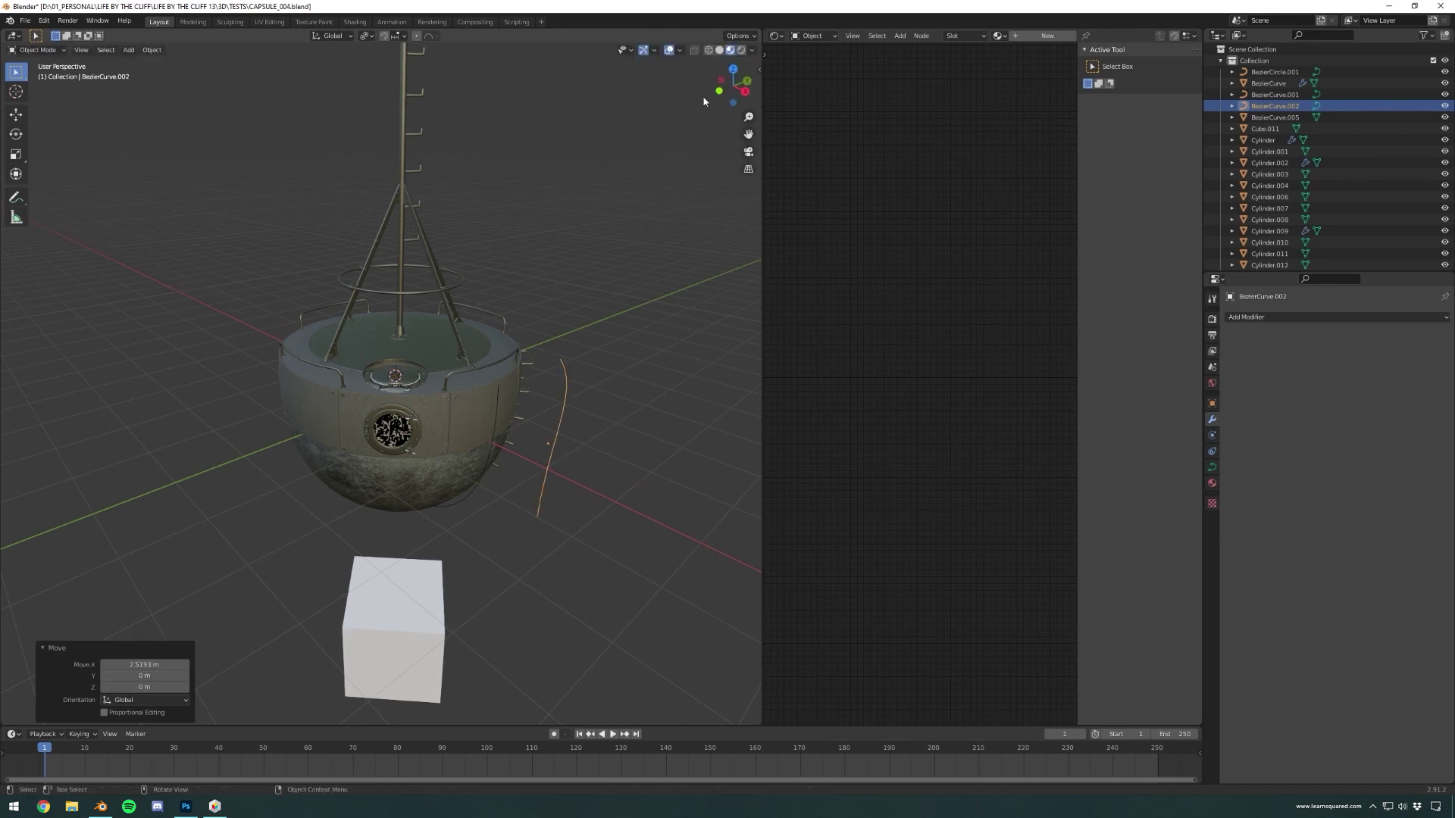
# - From the right-side view, shrink the Bezier curve's handles and rotate its upper control point 45° to make a straight vertical line
pyautogui.press('KP_7')
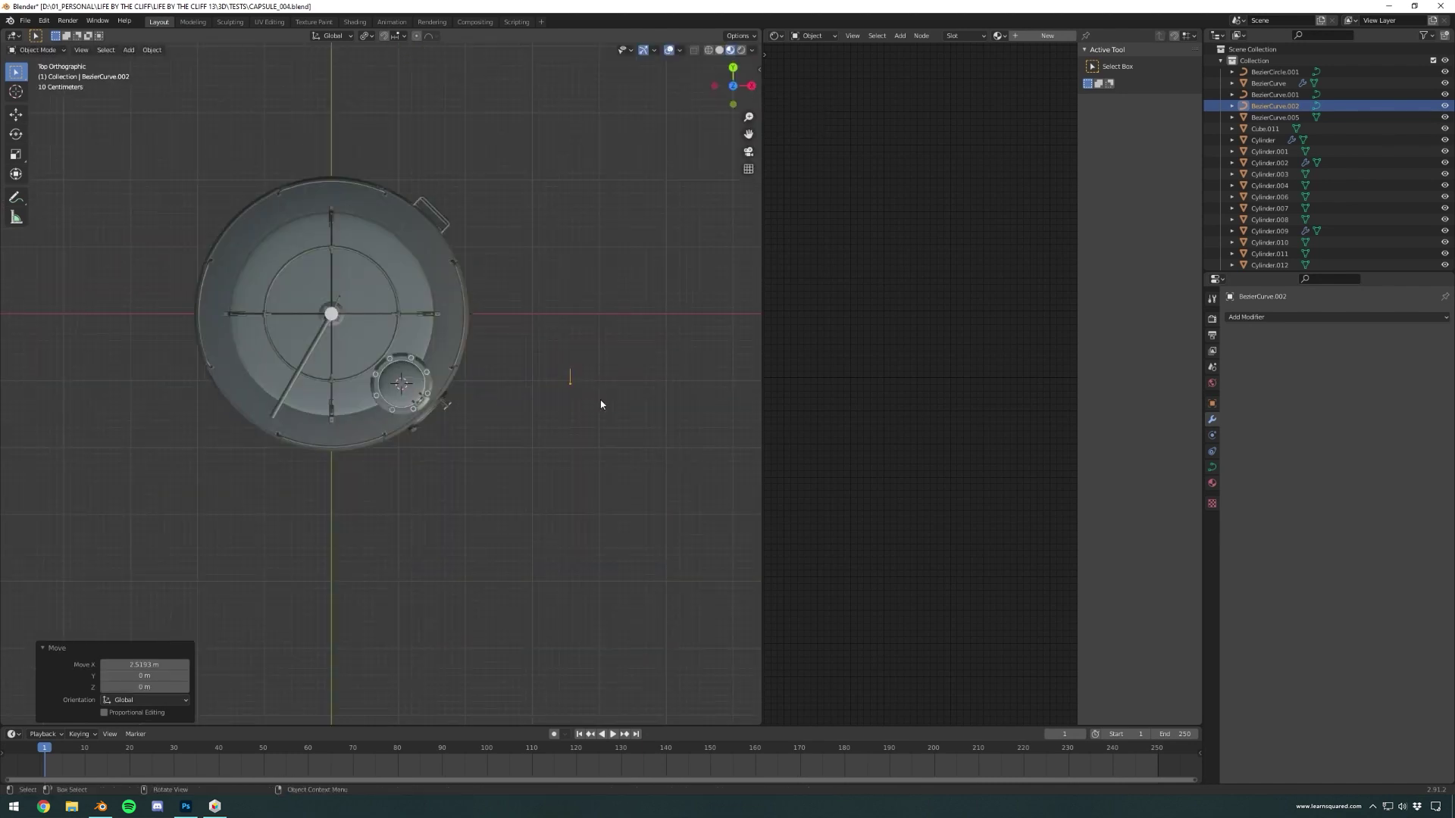
pyautogui.scroll(3, 601, 400)
pyautogui.click(751, 86)
pyautogui.scroll(-1, 597, 430)
pyautogui.press('Tab')
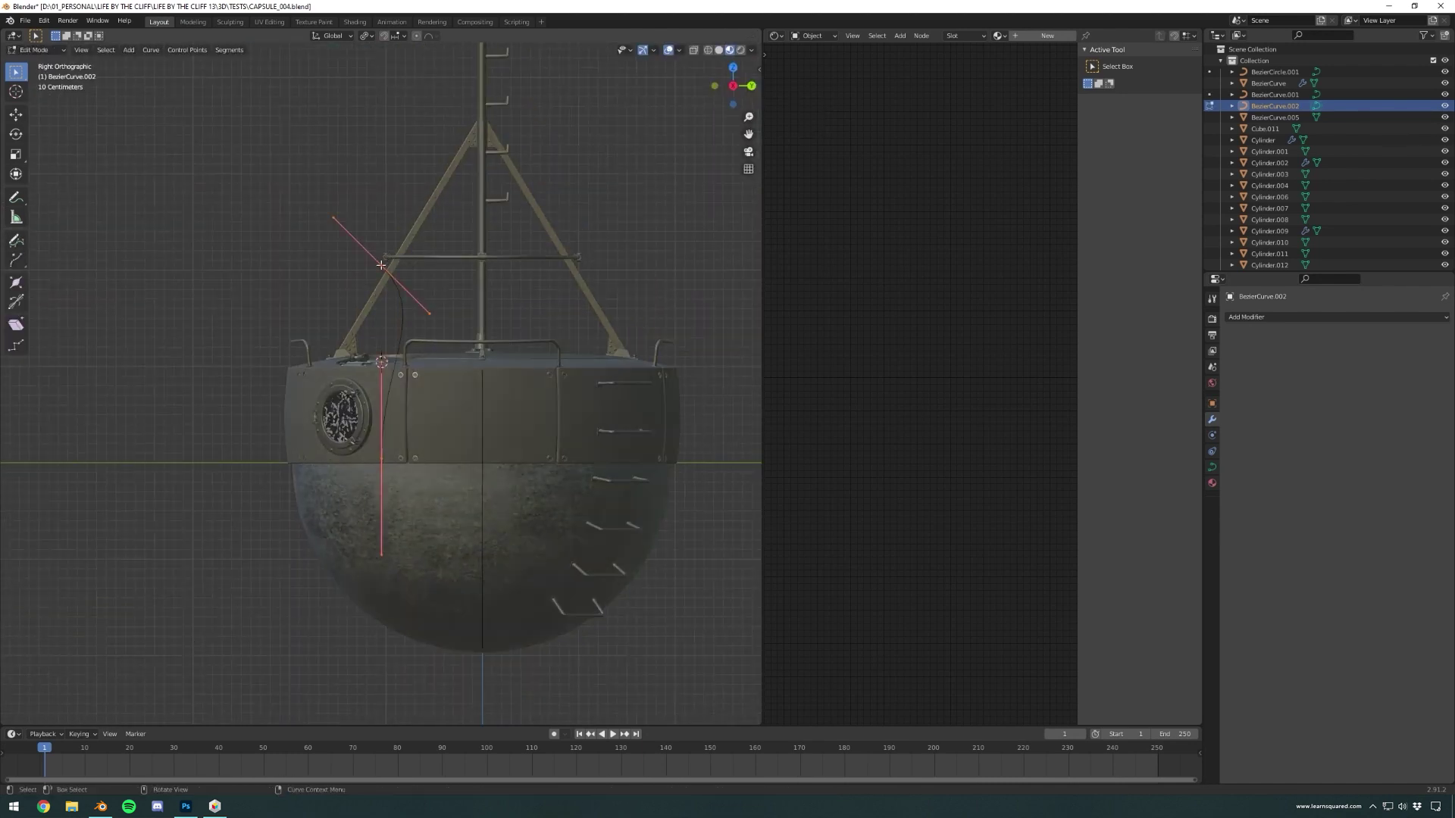
pyautogui.scroll(1, 447, 229)
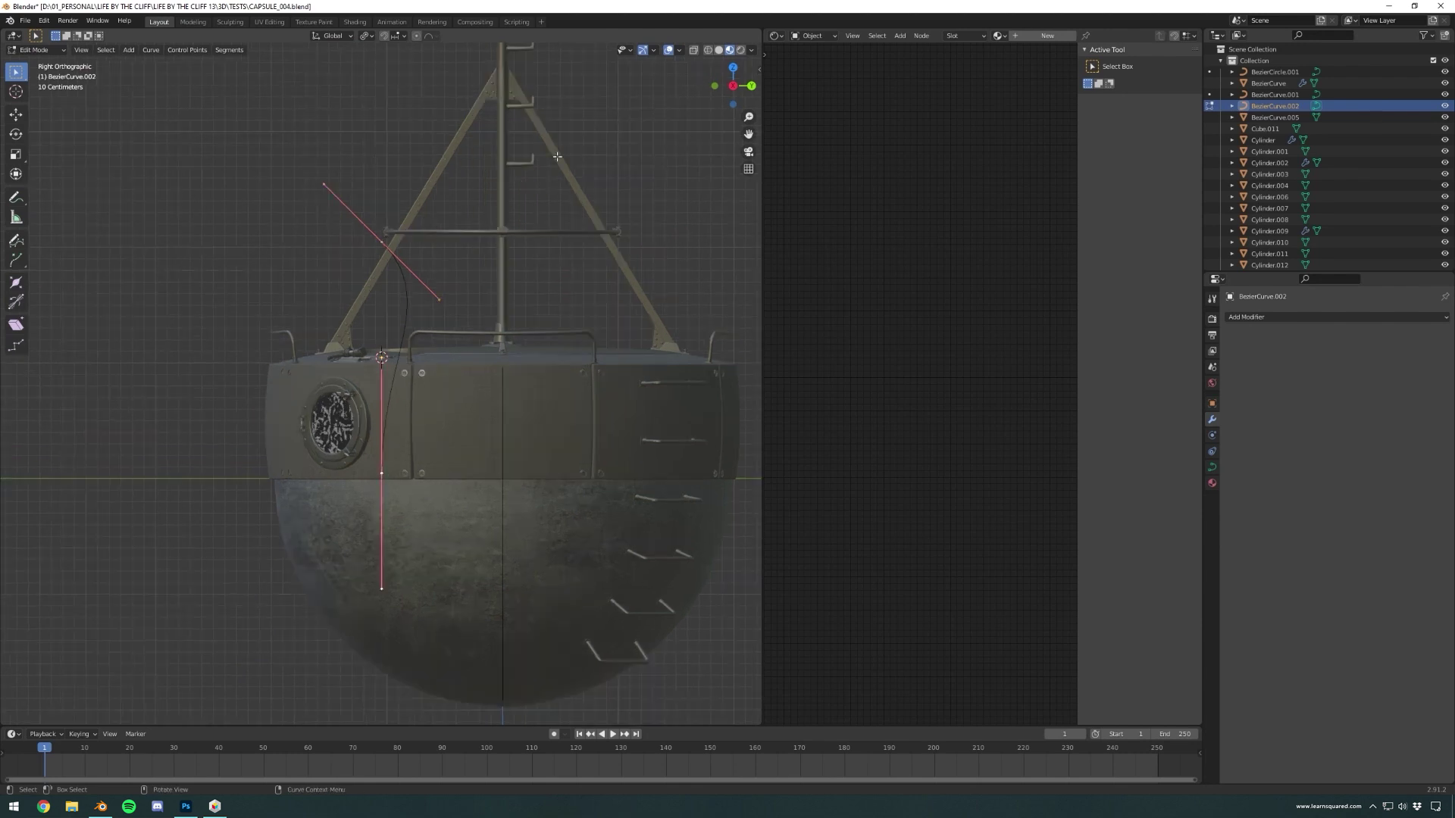
pyautogui.press('s')
pyautogui.click(430, 277)
pyautogui.click(381, 241)
pyautogui.write('r90')
pyautogui.press('Return')
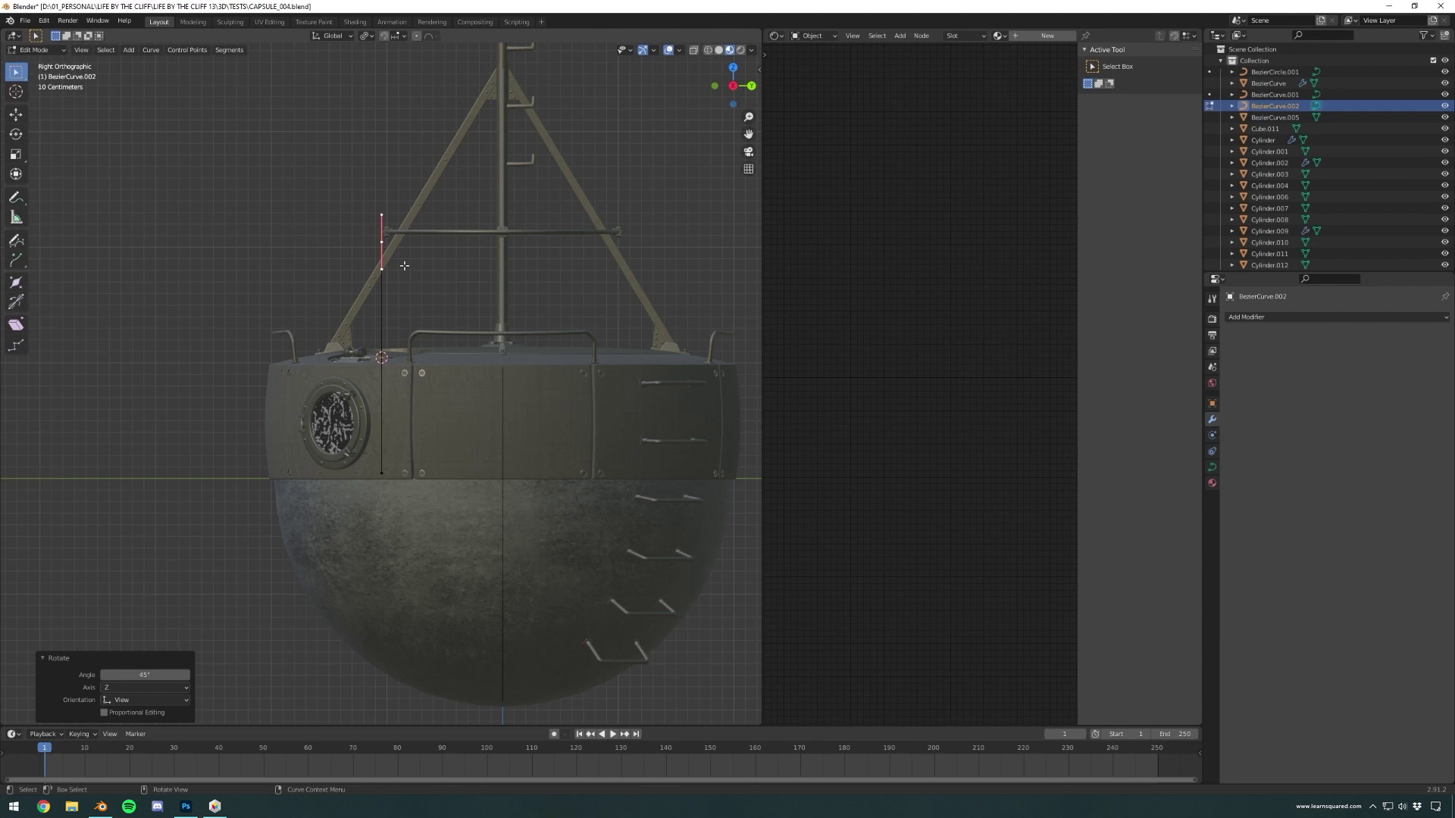
# - Move the whole curve about 1.95 m along negative Y, into the empty space beside the capsule
pyautogui.press('Tab')
pyautogui.press('g')
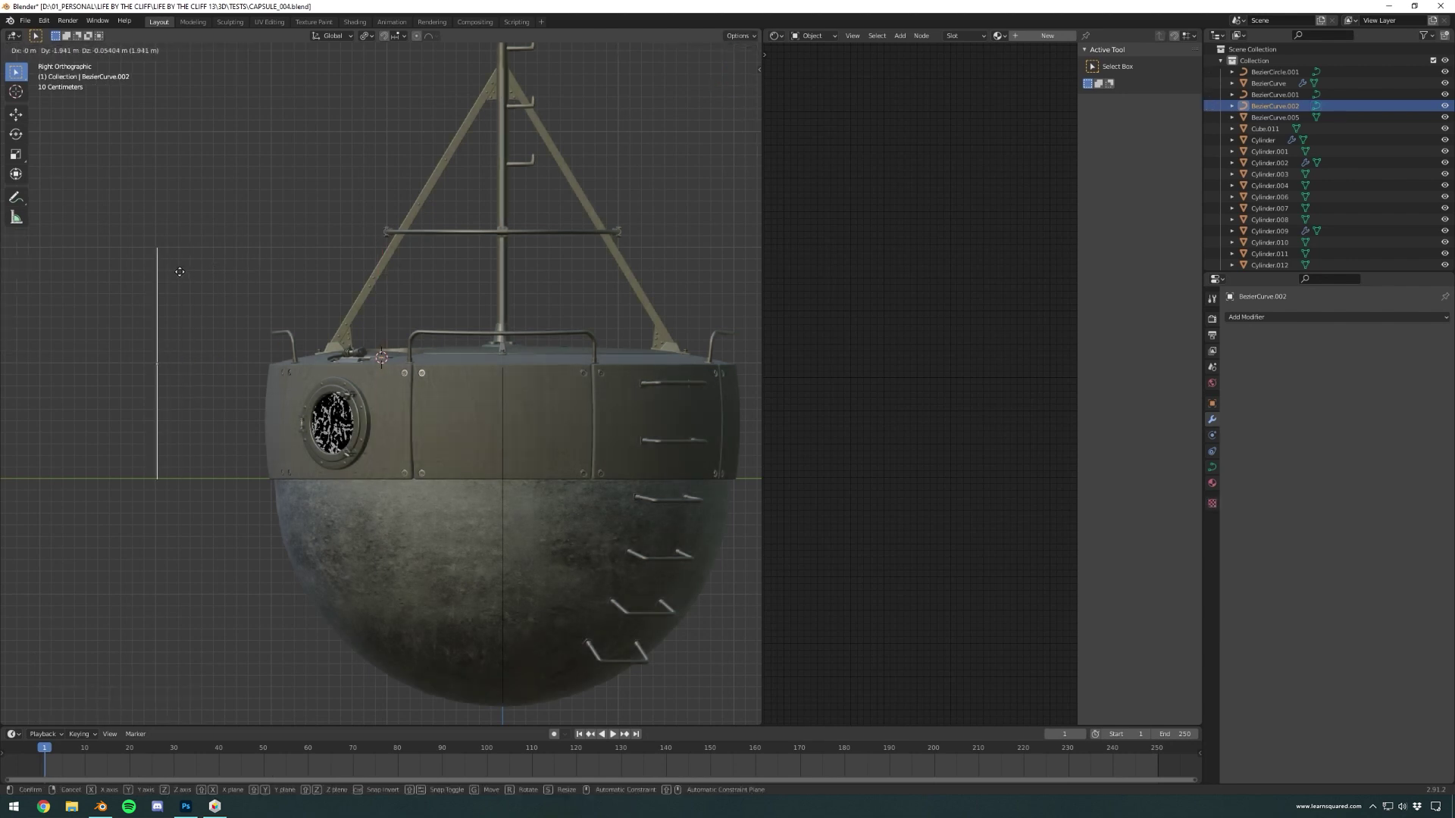
pyautogui.click(177, 272)
pyautogui.press('KP_Decimal')
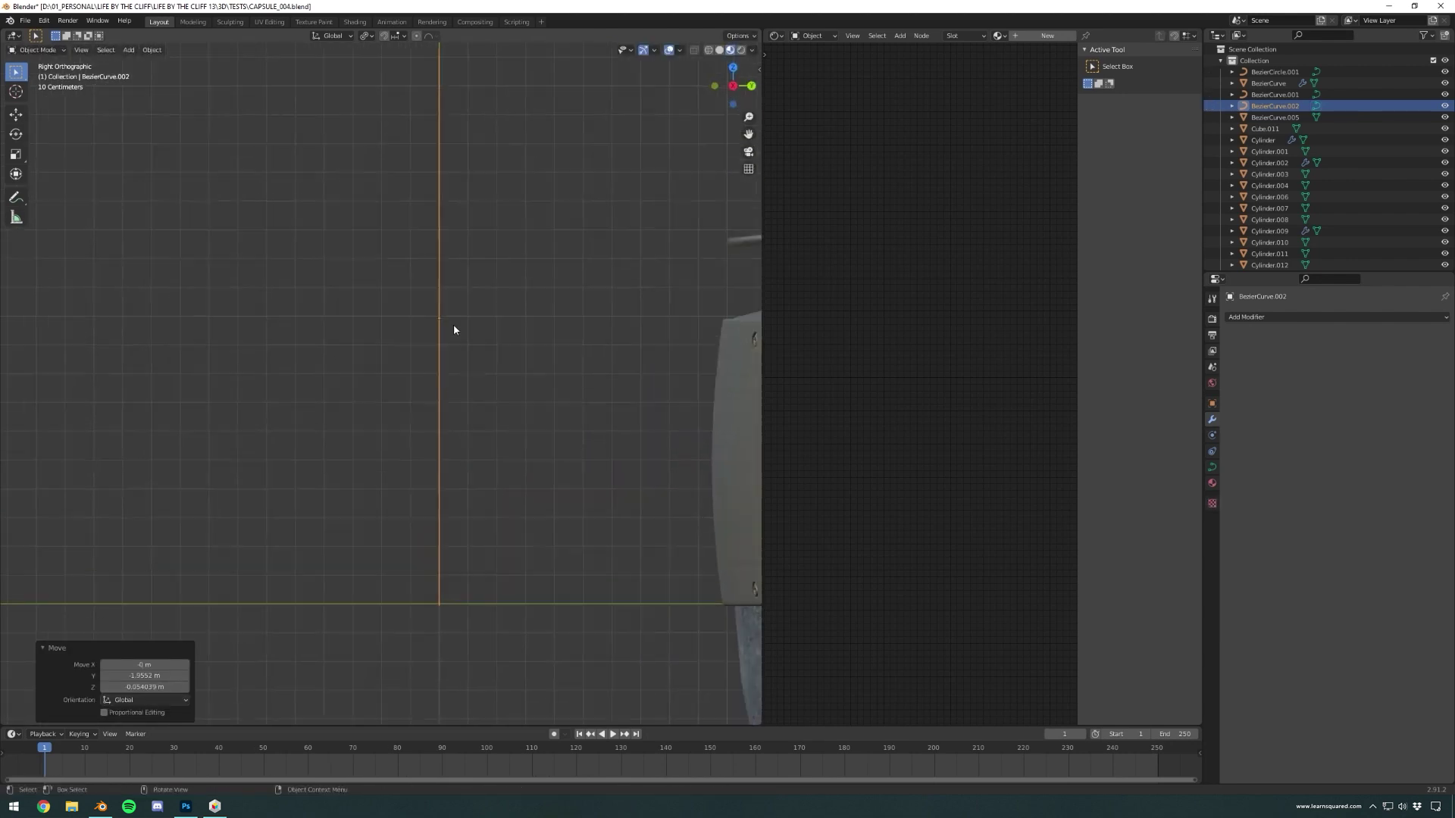
pyautogui.press('g')
pyautogui.rightClick(494, 234)
# - Lower the curve's upper control point by 1 m and nudge the curve along Z to line up with the grid
pyautogui.press('Tab')
pyautogui.scroll(-2, 467, 93)
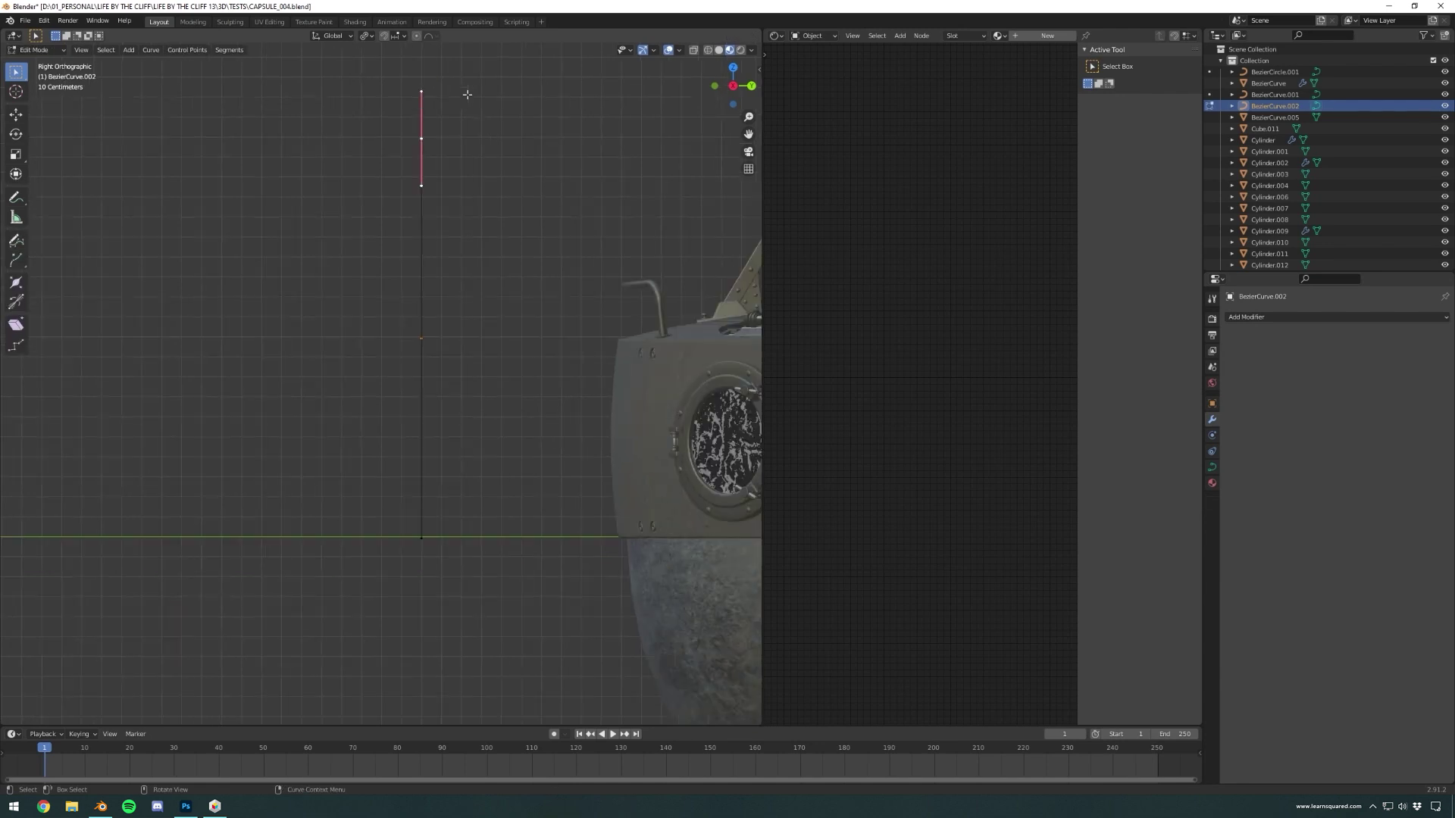
pyautogui.press('g')
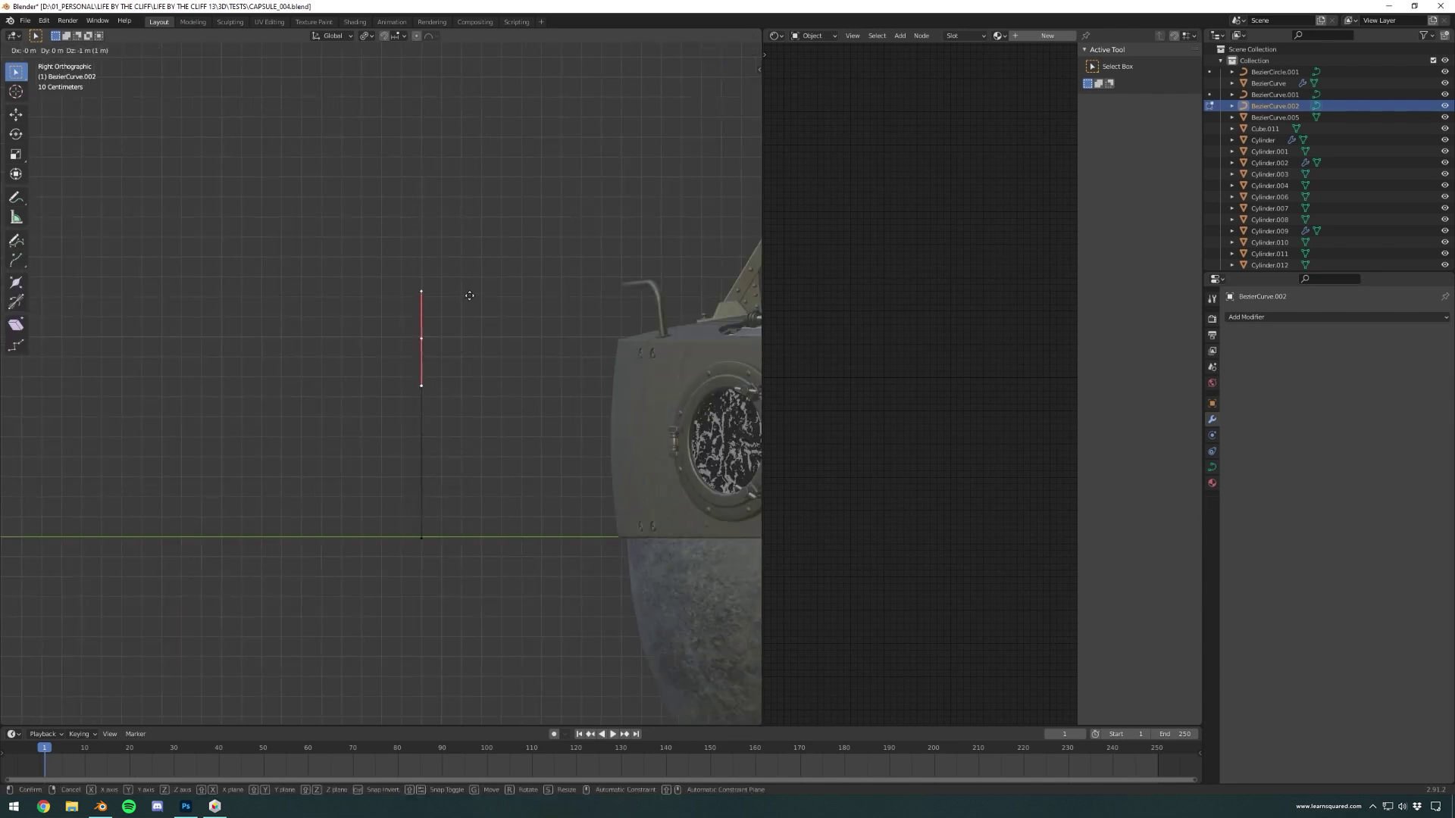
pyautogui.click(469, 295)
pyautogui.press('Tab')
pyautogui.press('g')
pyautogui.press('z')
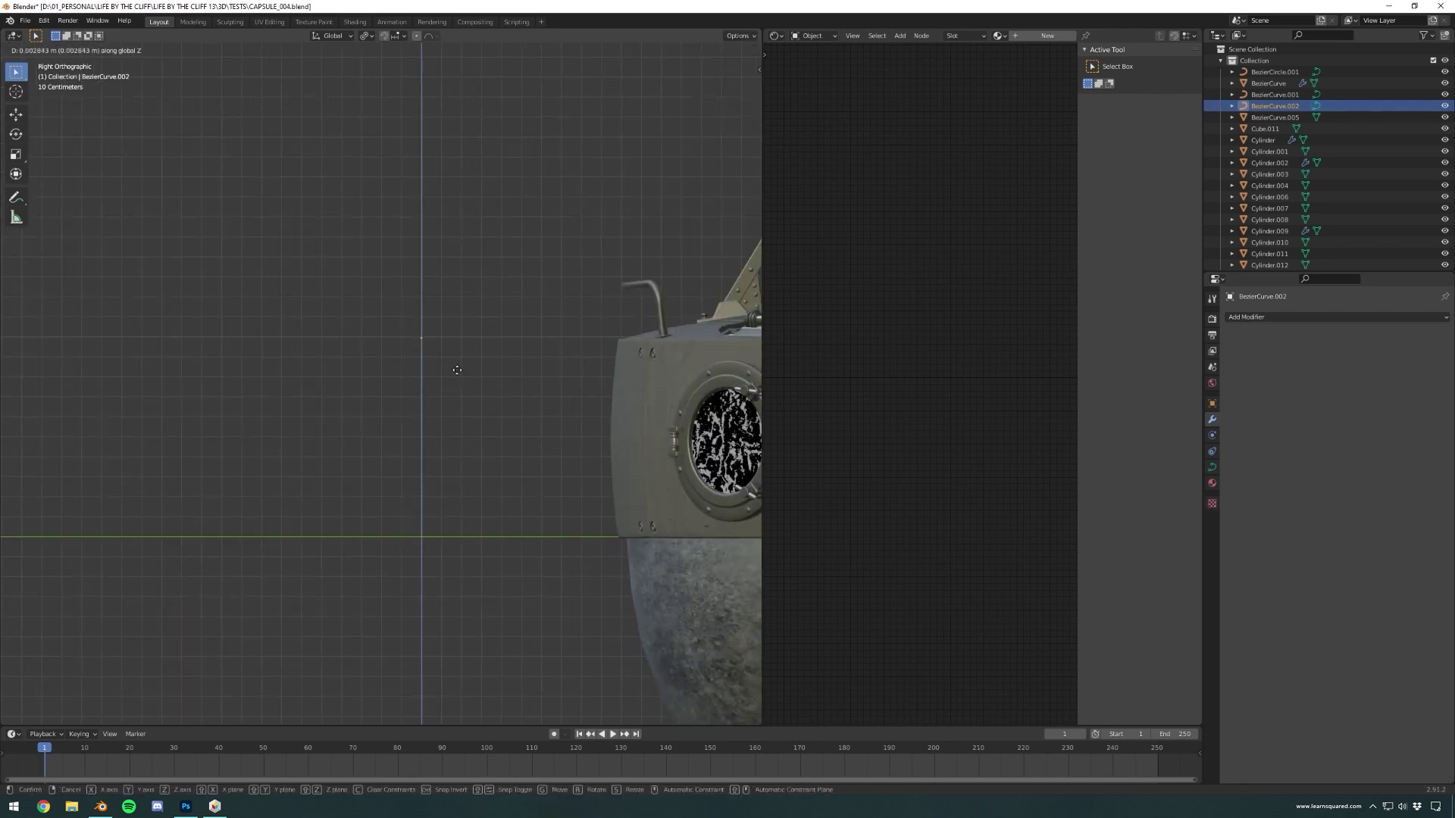
pyautogui.click(444, 334)
# - Scale the upper control point's handles down to about 0.42
pyautogui.press('Tab')
pyautogui.press('s')
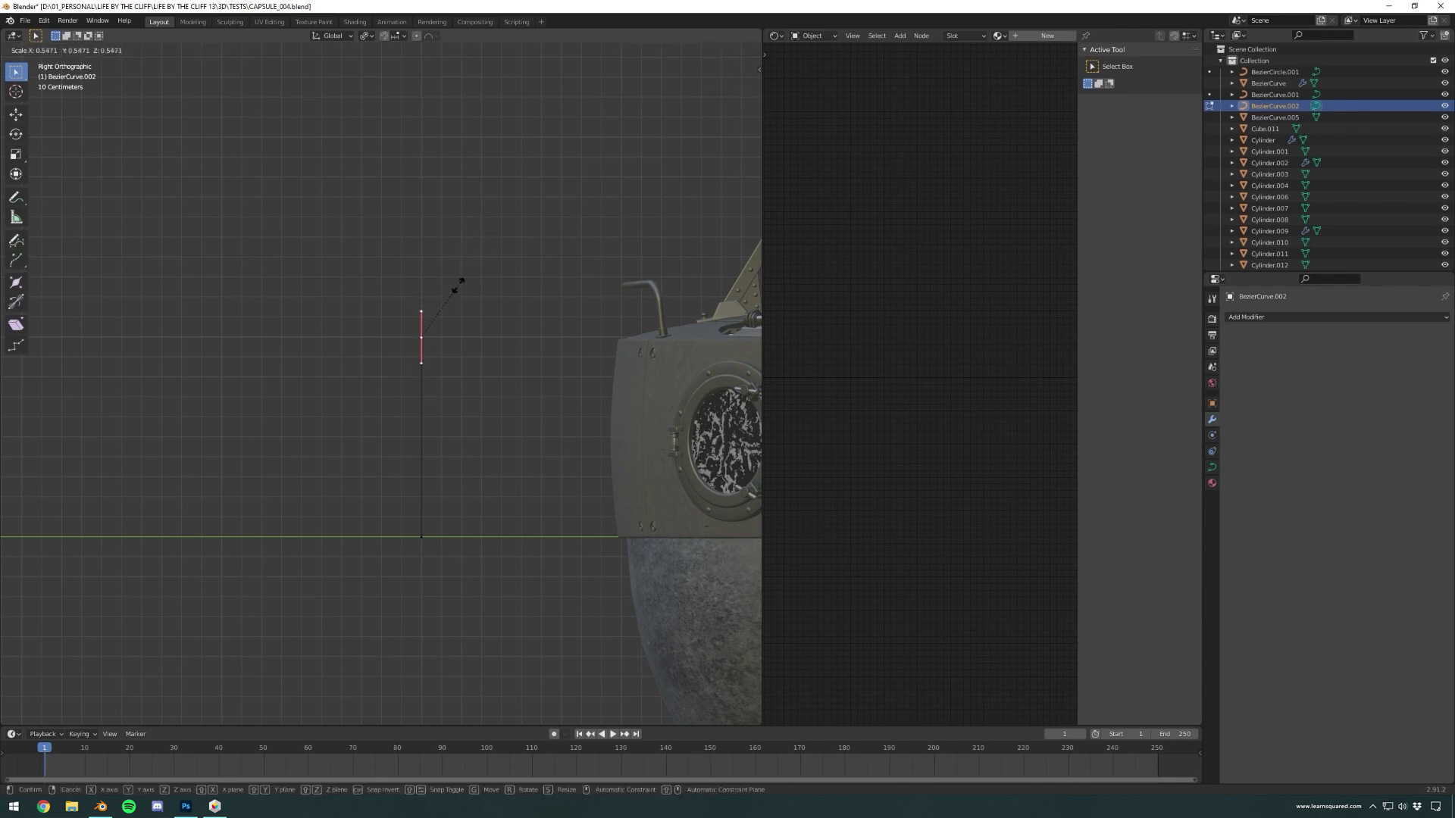
pyautogui.click(449, 298)
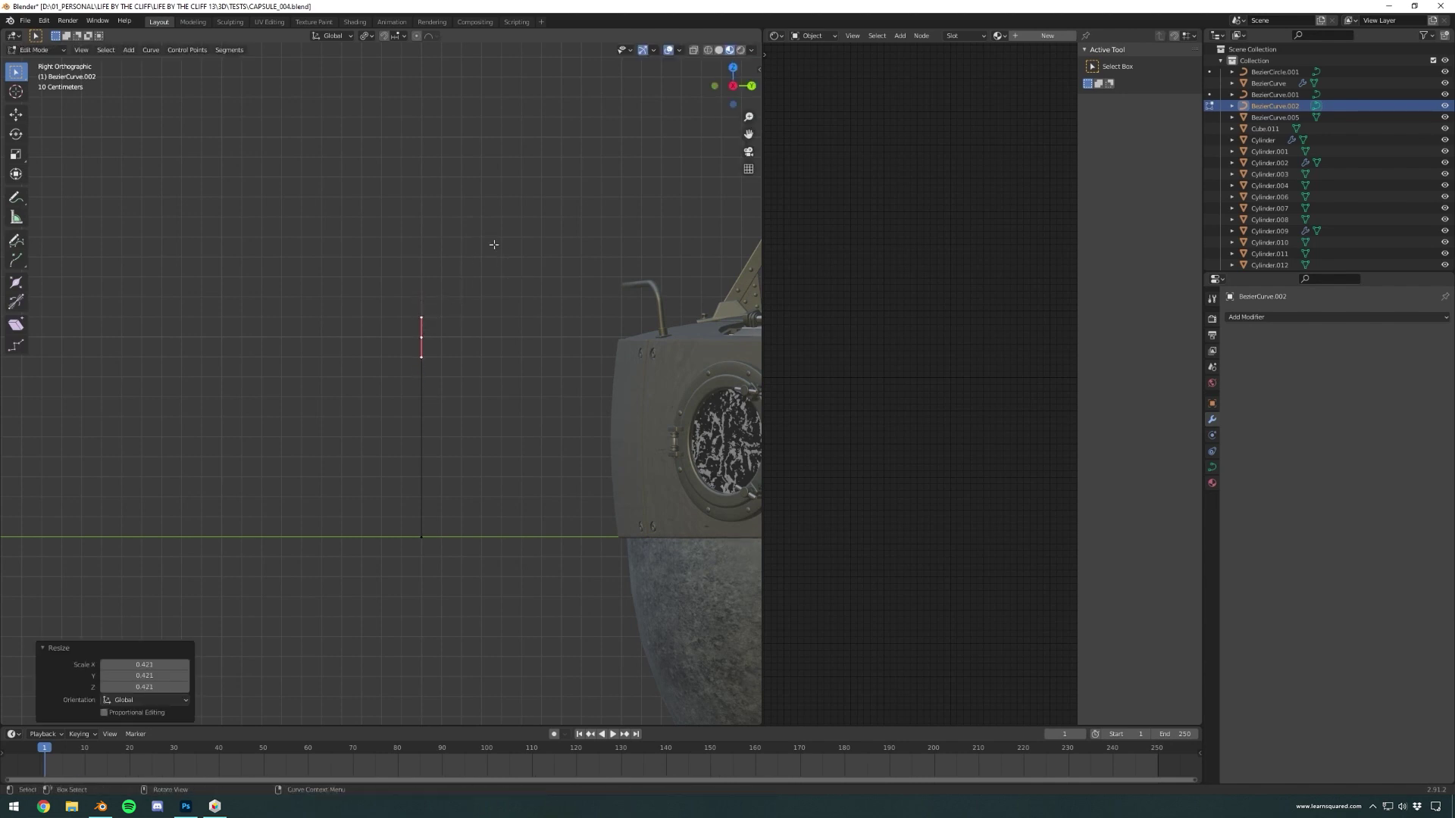
# - Extrude the upper point into a rounded corner, turning the new point's handles 90° and shifting it 0.1 m along negative Y
pyautogui.press('g')
pyautogui.click(431, 262)
pyautogui.press('r')
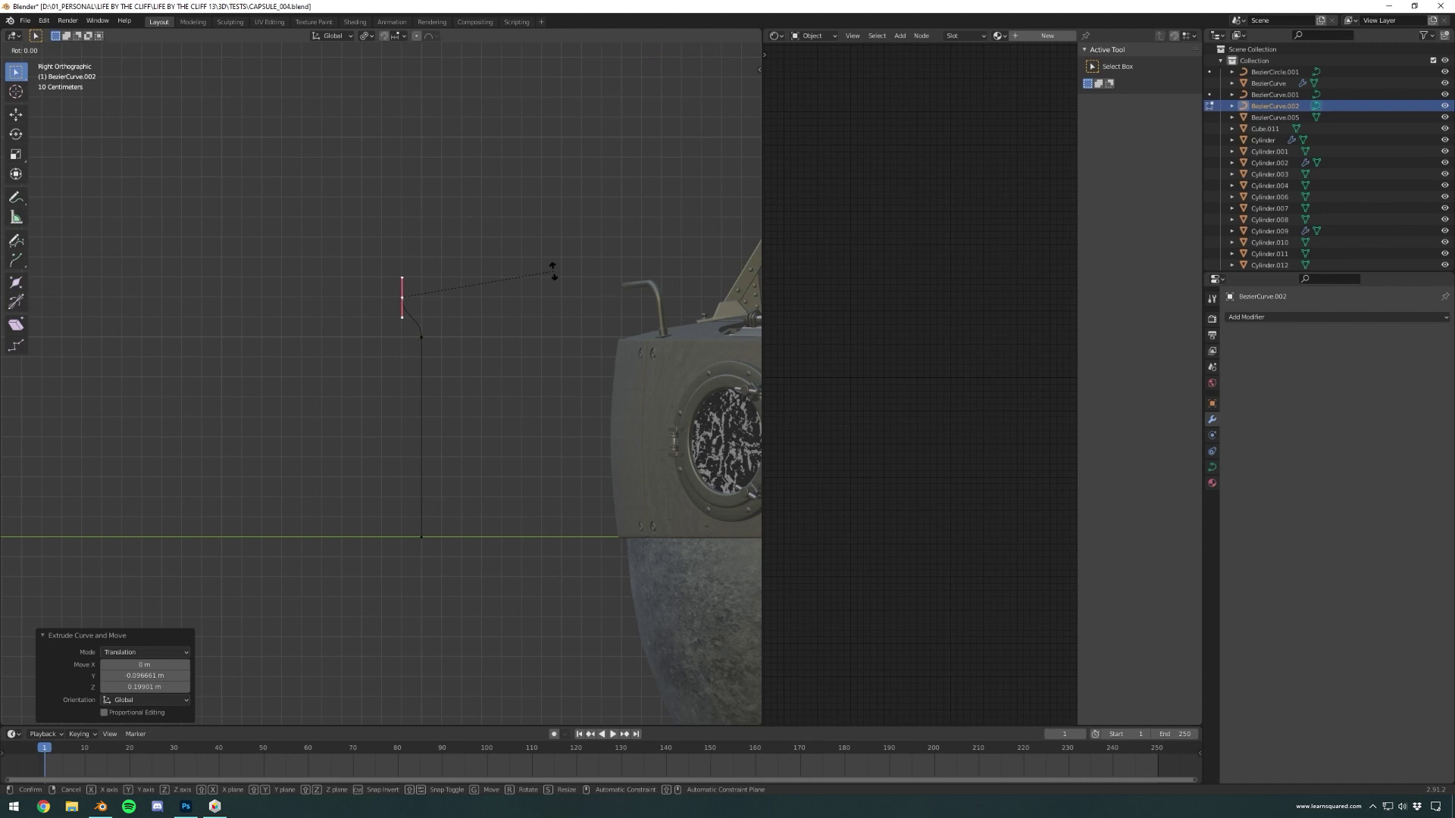
pyautogui.click(381, 195)
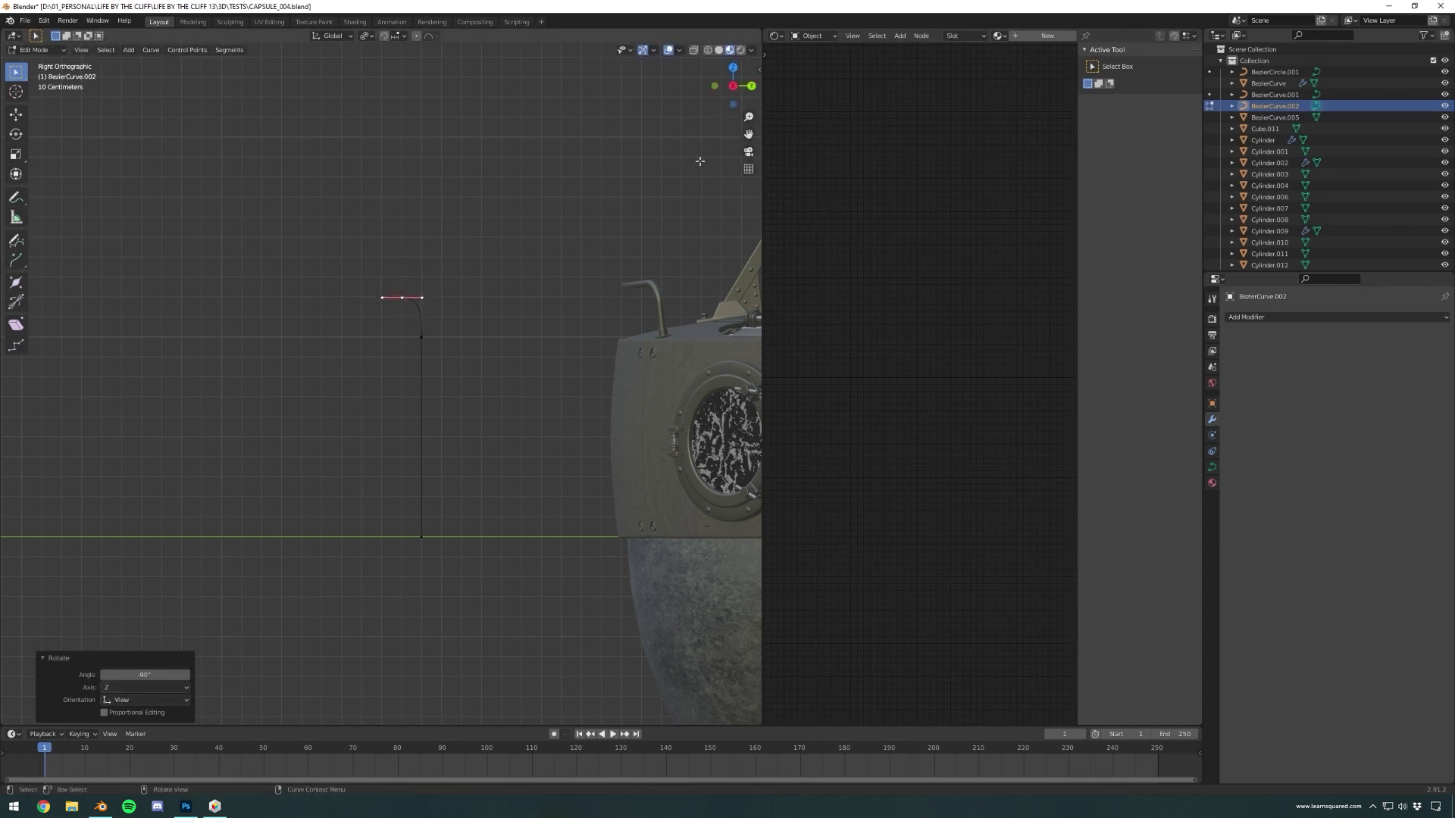
pyautogui.press('n')
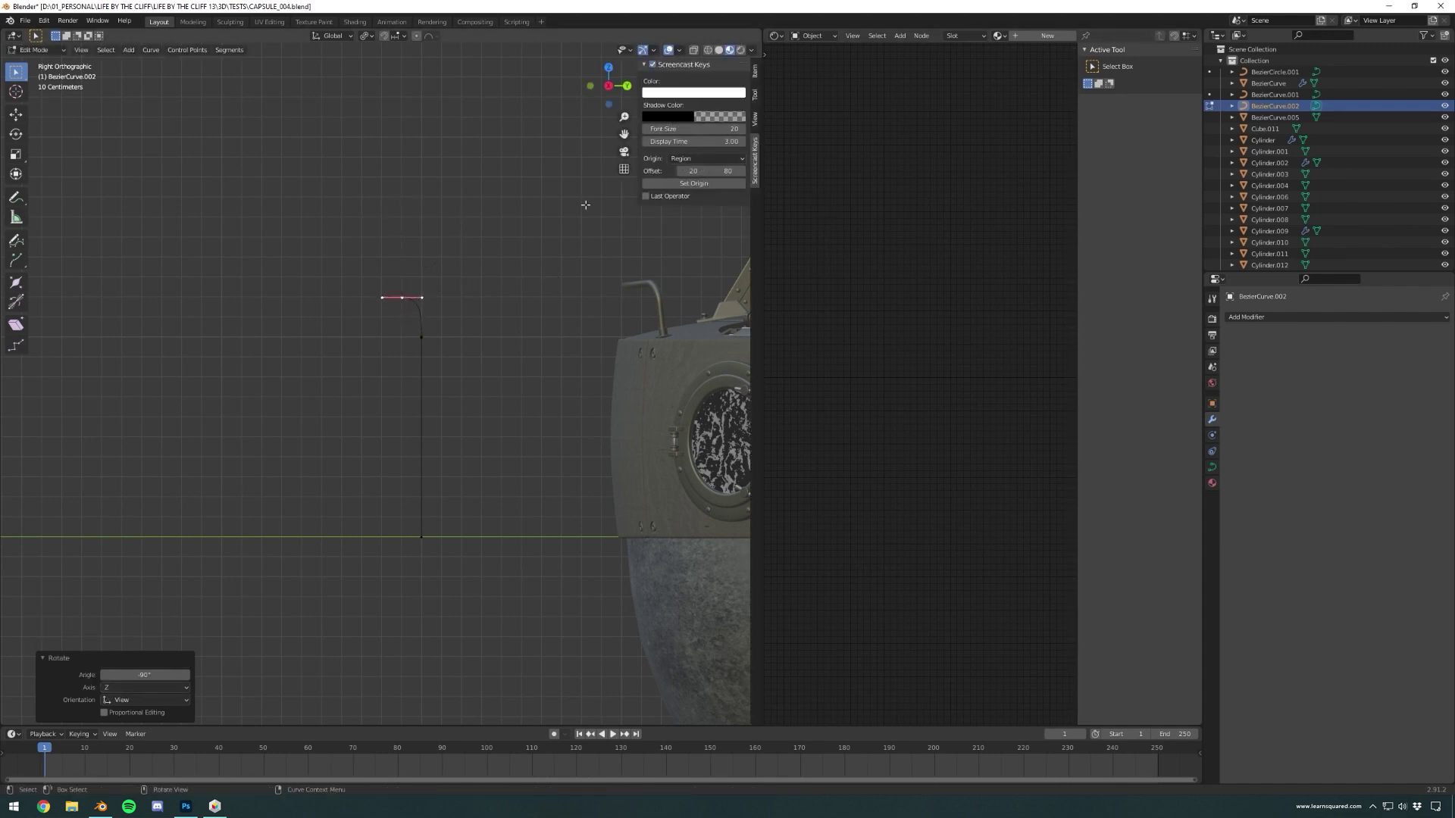
pyautogui.press('n')
pyautogui.press('g')
pyautogui.press('y')
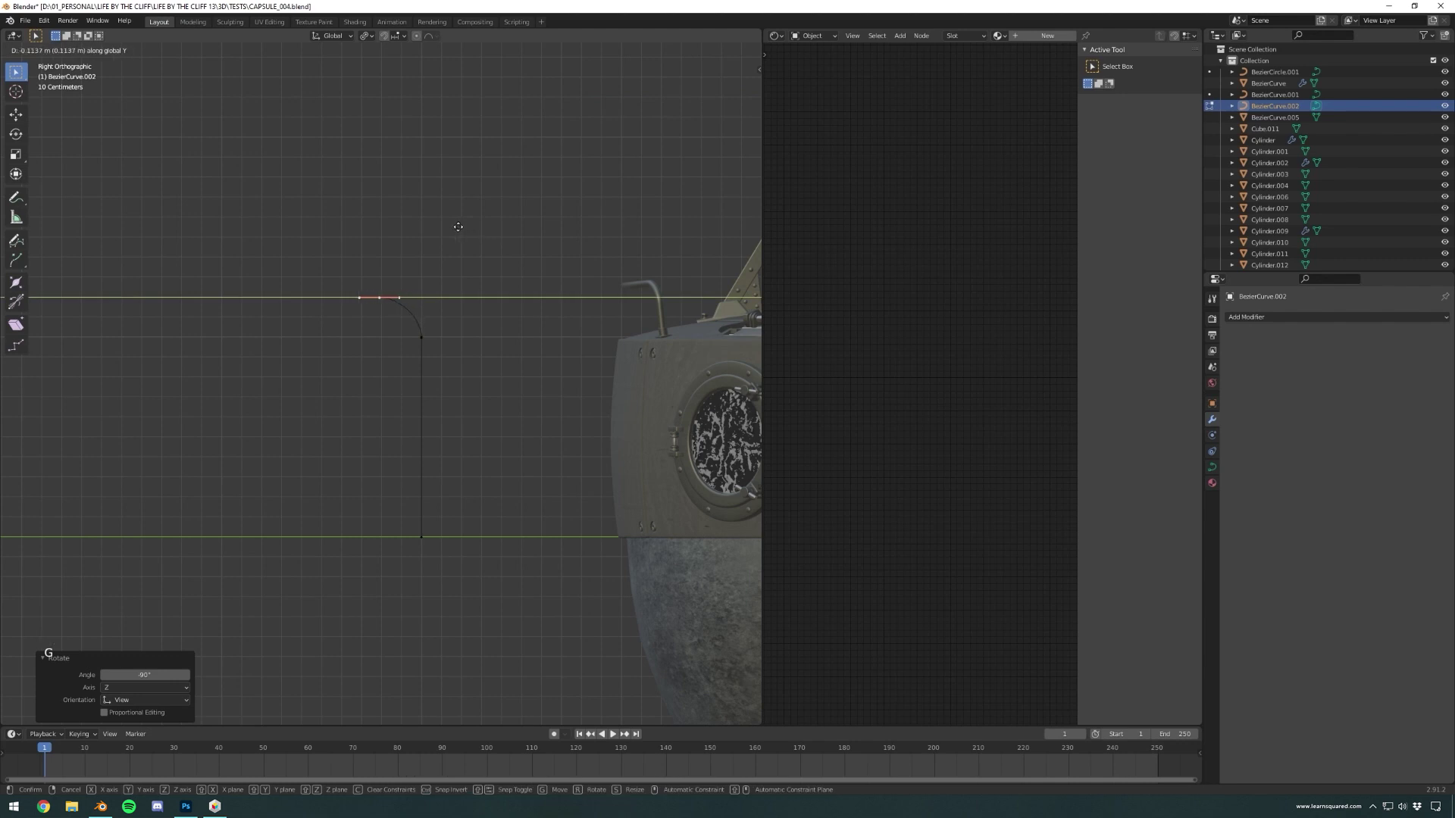
pyautogui.keyDown('ctrl'); pyautogui.click(458, 227); pyautogui.keyUp('ctrl')
# - Extrude the end point along negative Y and adjust it to leave a straight segment about 0.8 m past the corner
pyautogui.press('e')
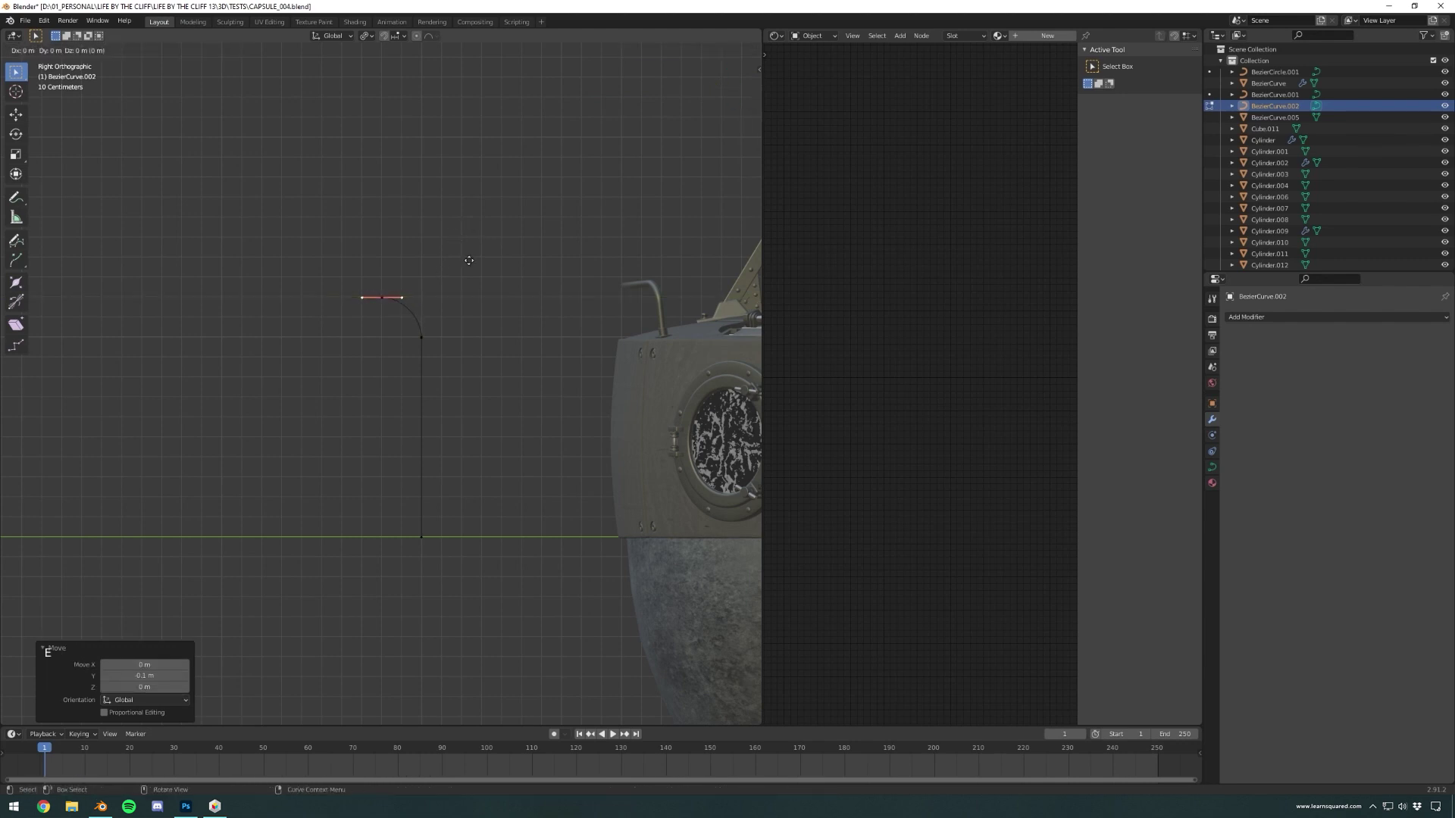
pyautogui.press('y')
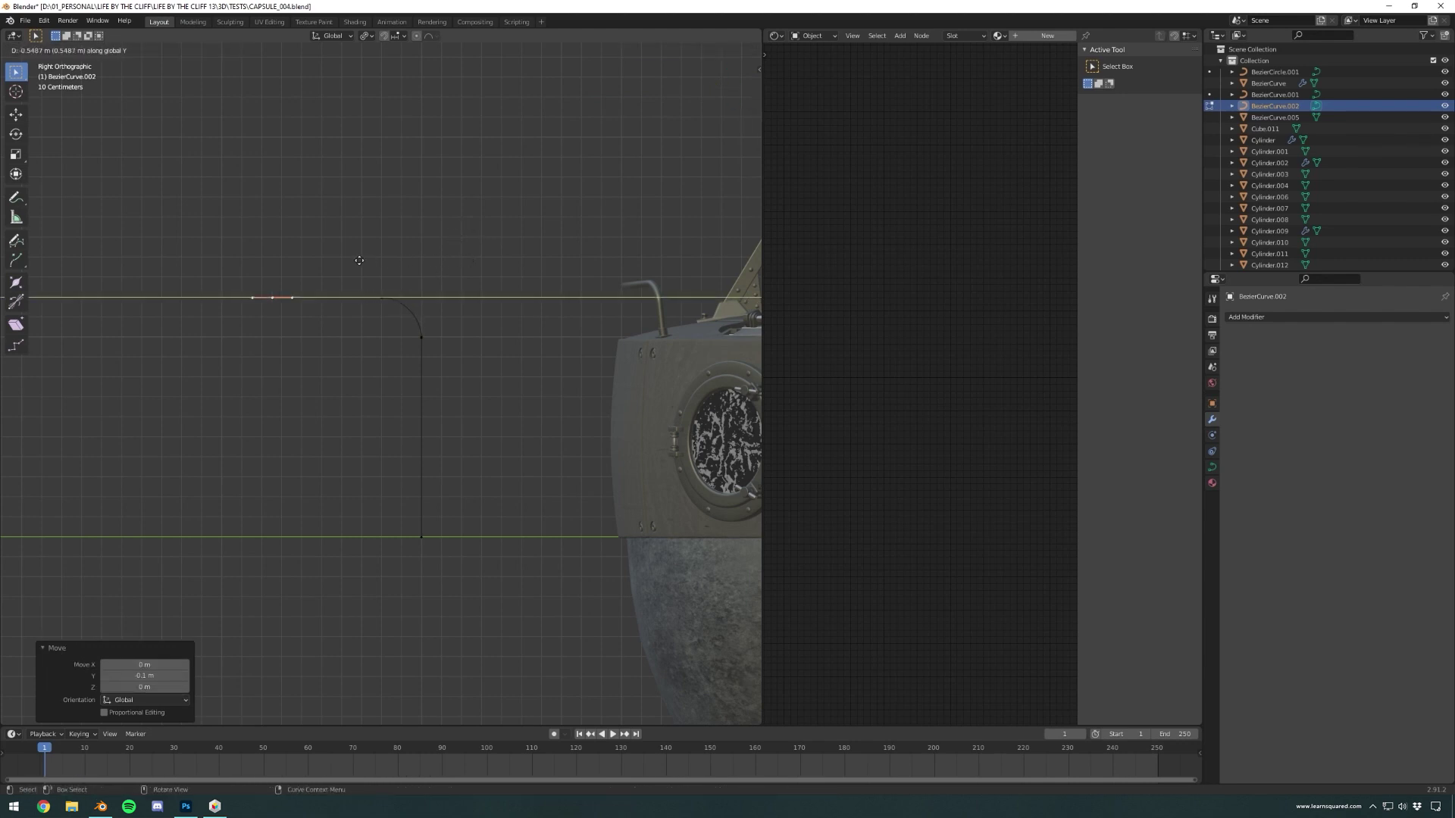
pyautogui.click(153, 272)
pyautogui.scroll(-4, 393, 243)
pyautogui.press('g')
pyautogui.press('y')
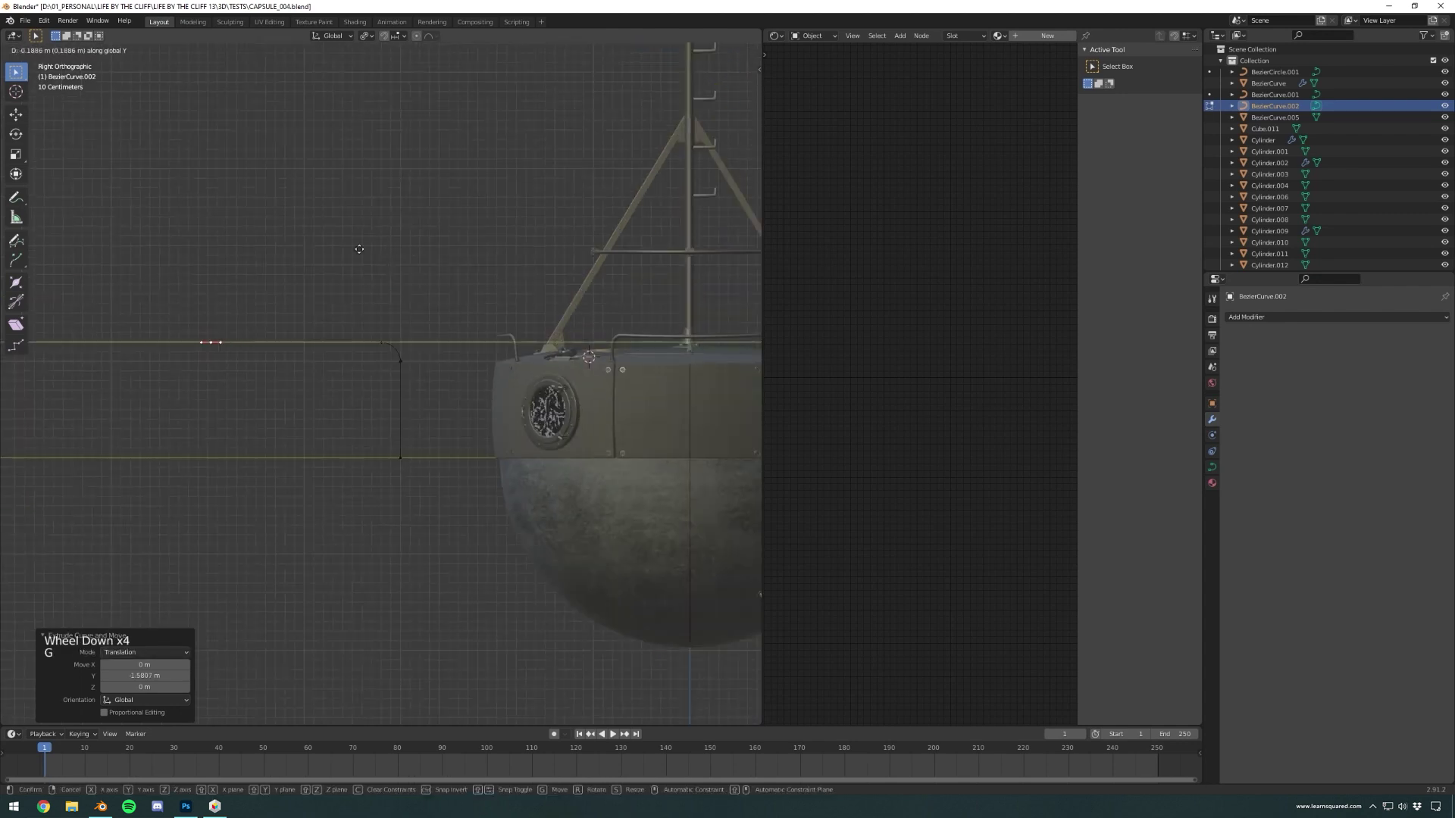
pyautogui.click(174, 256)
pyautogui.keyDown('ctrl'); pyautogui.moveTo(175, 256); pyautogui.dragTo(410, 263, button='middle'); pyautogui.keyUp('ctrl')
pyautogui.scroll(1, 409, 263)
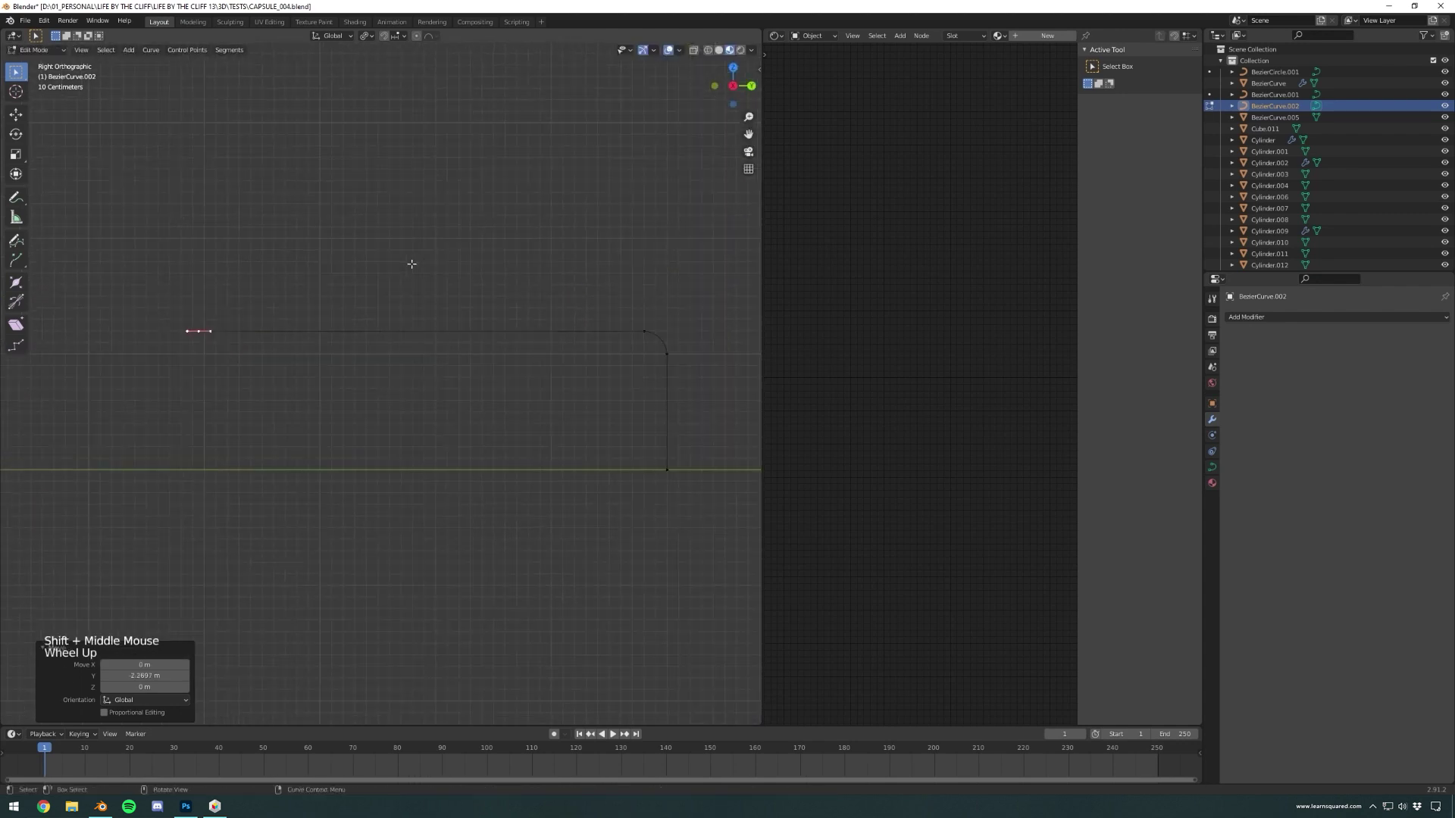
pyautogui.press('g')
pyautogui.press('y')
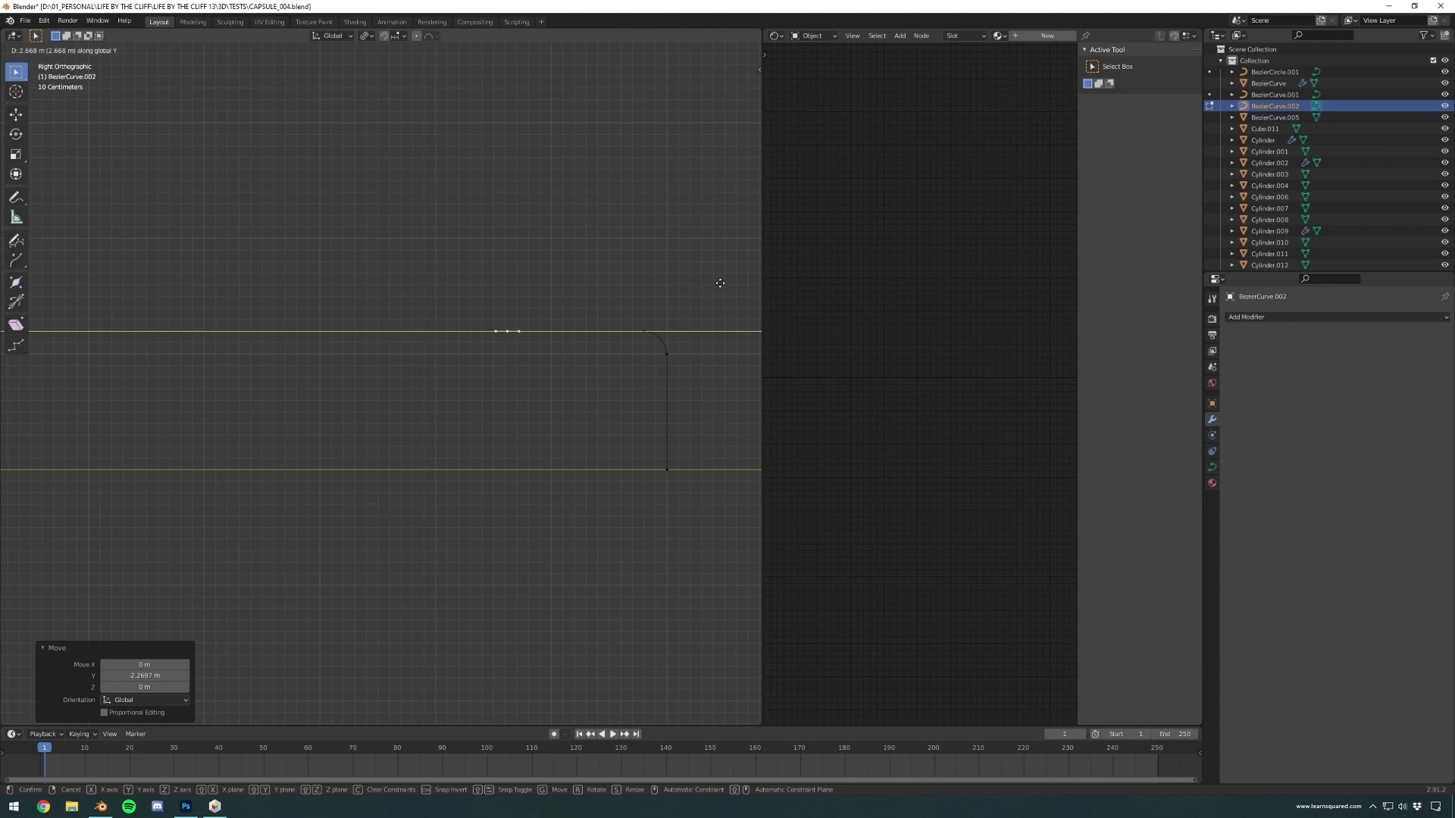
pyautogui.click(6, 285)
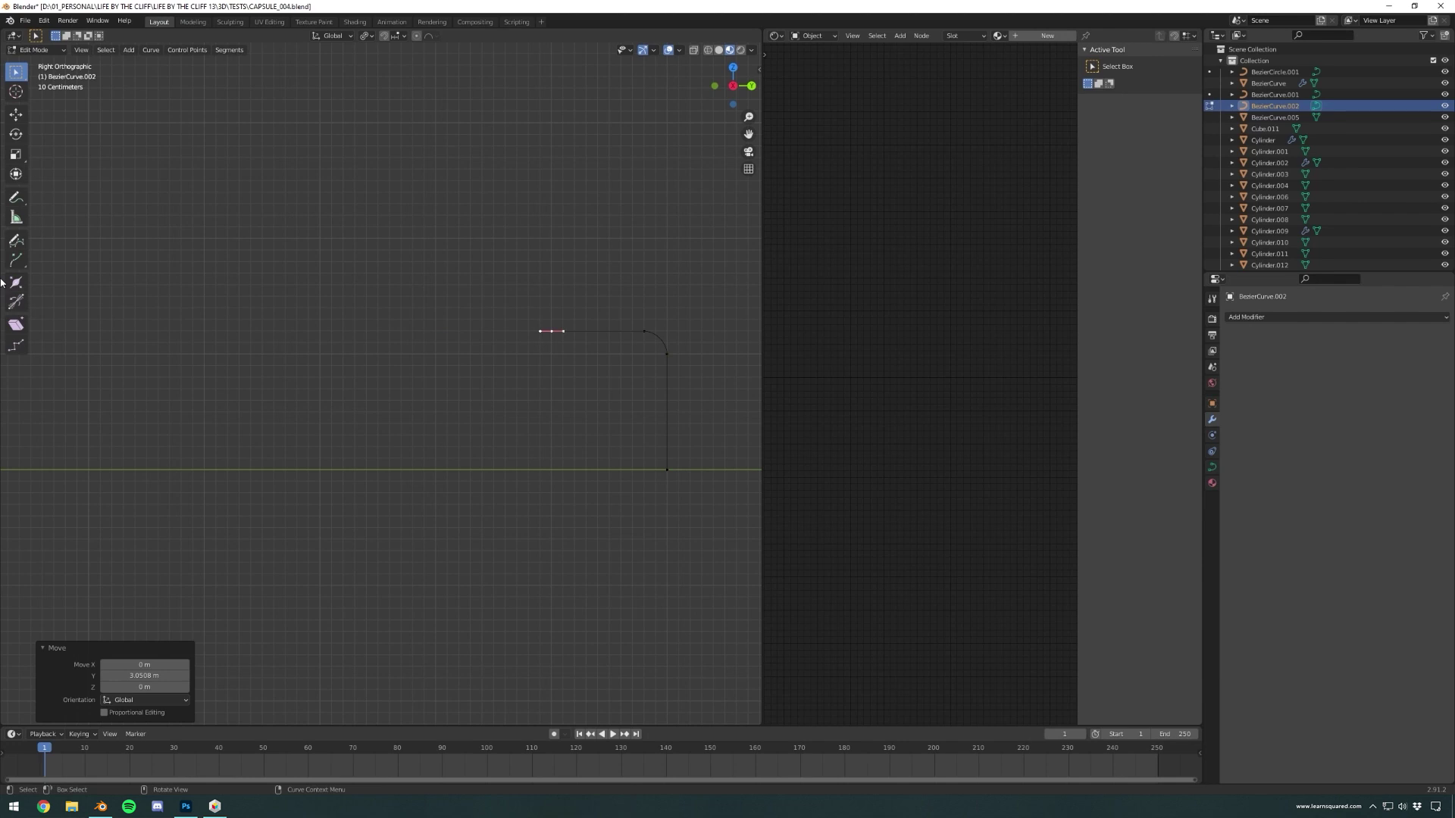
# - Extend the curve along negative Y with five more extruded segments of 1 m each
pyautogui.write('ey-1')
pyautogui.press('Return')
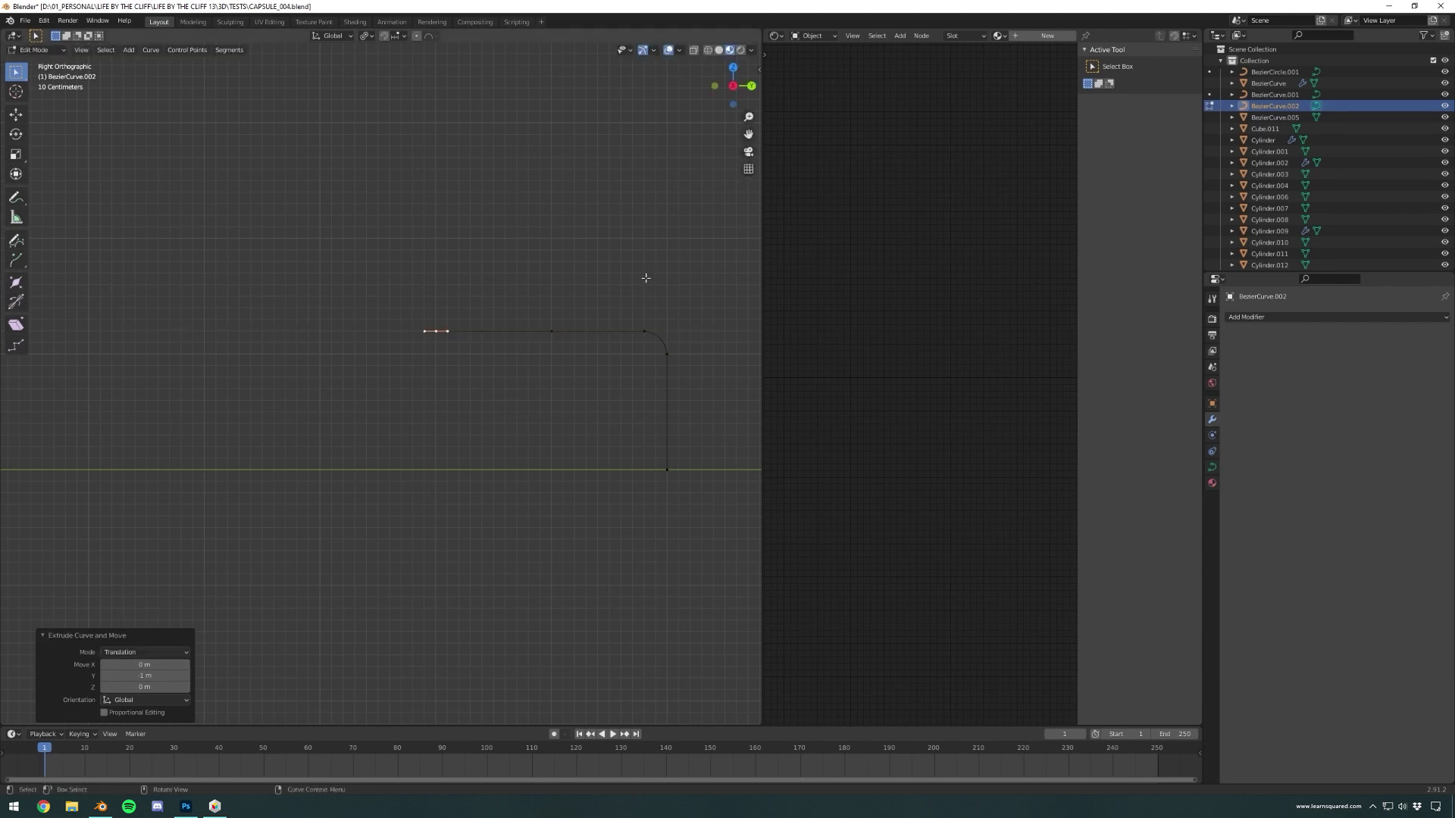
pyautogui.write('ey-1')
pyautogui.press('Return')
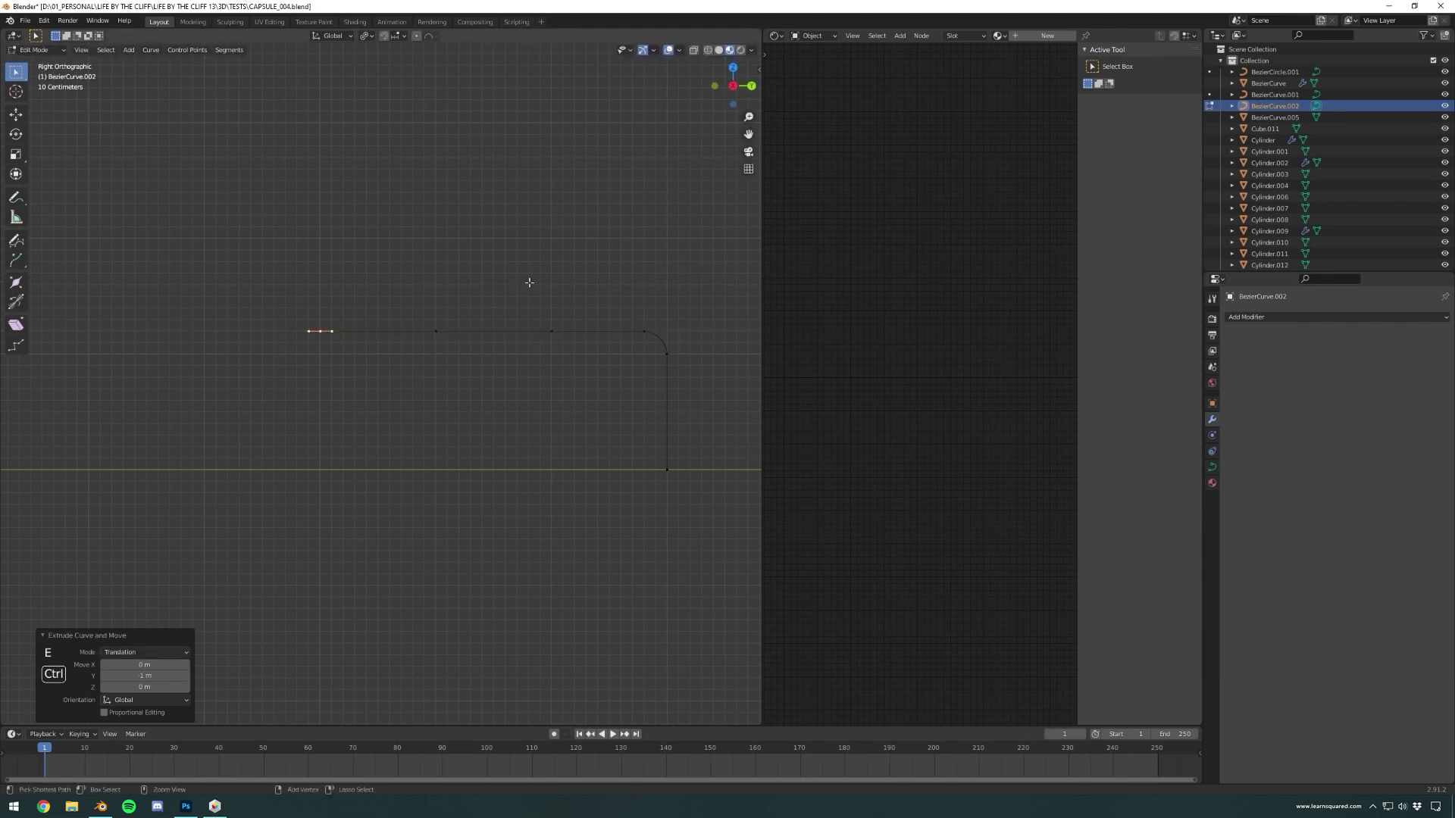
pyautogui.press('e')
pyautogui.press('y')
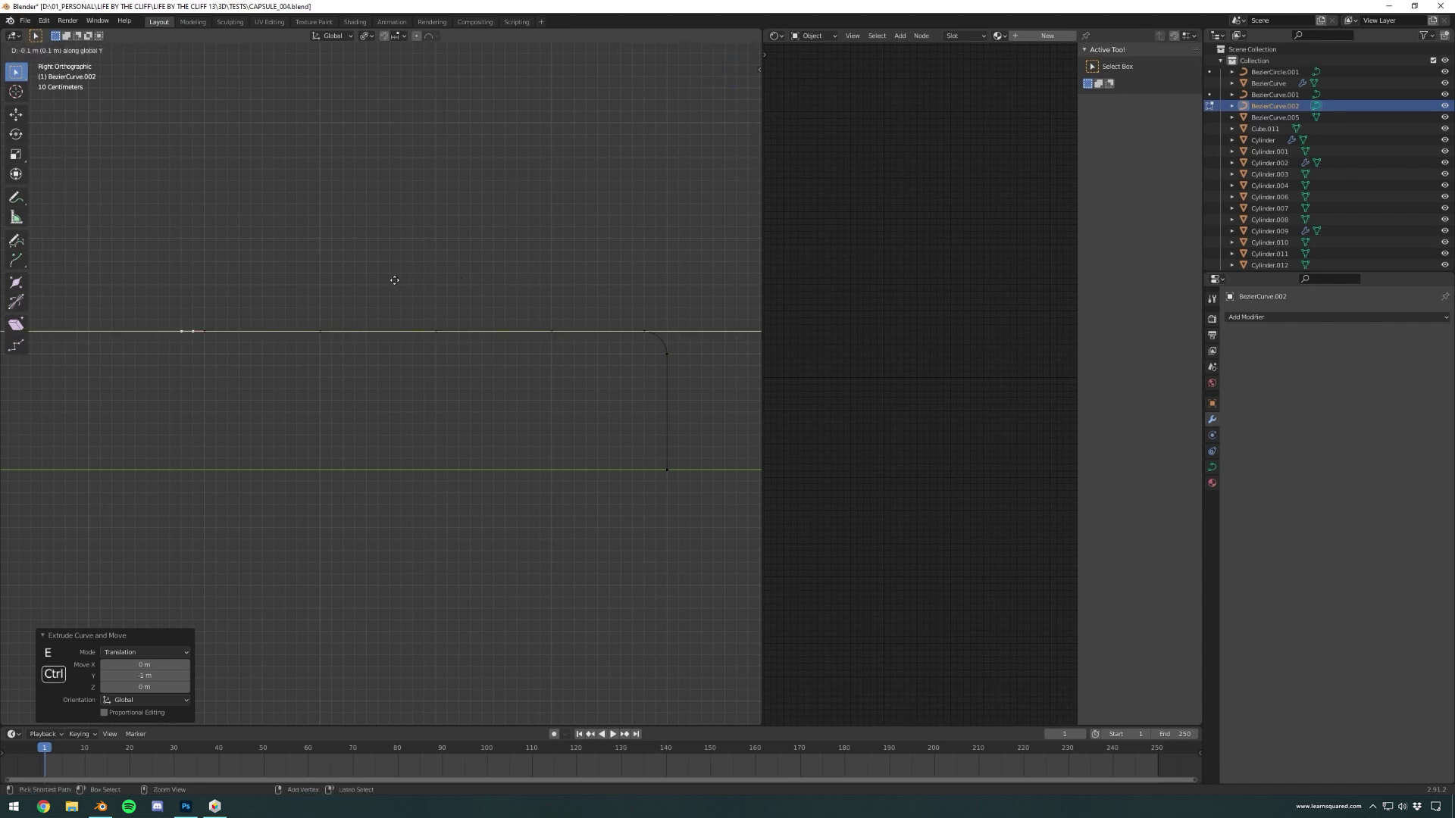
pyautogui.click(300, 282)
pyautogui.scroll(-1, 306, 284)
pyautogui.keyDown('shift'); pyautogui.moveTo(309, 286); pyautogui.dragTo(507, 268, button='middle'); pyautogui.keyUp('shift')
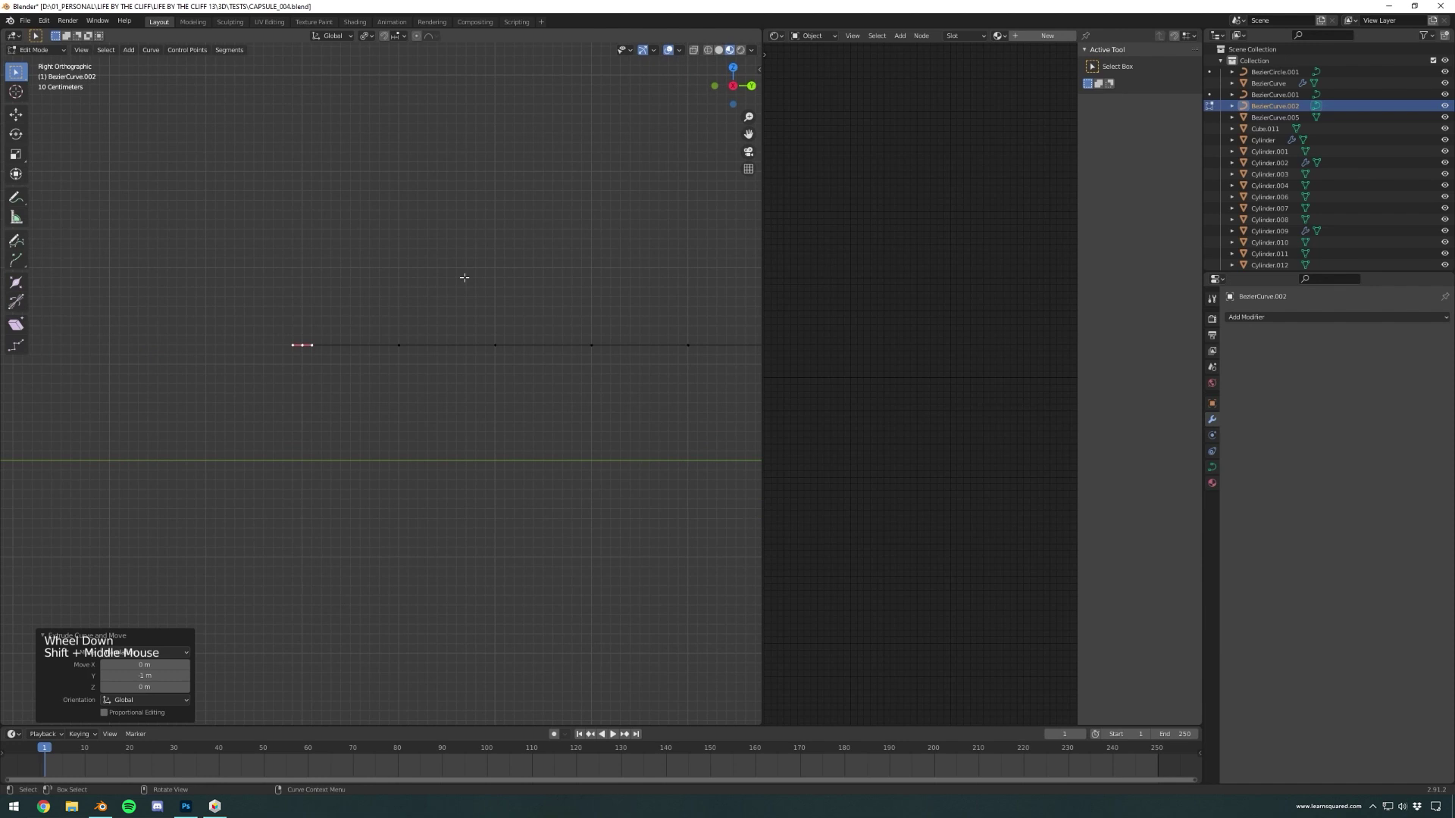
pyautogui.press('e')
pyautogui.press('y')
pyautogui.keyDown('ctrl'); pyautogui.click(338, 280); pyautogui.keyUp('ctrl')
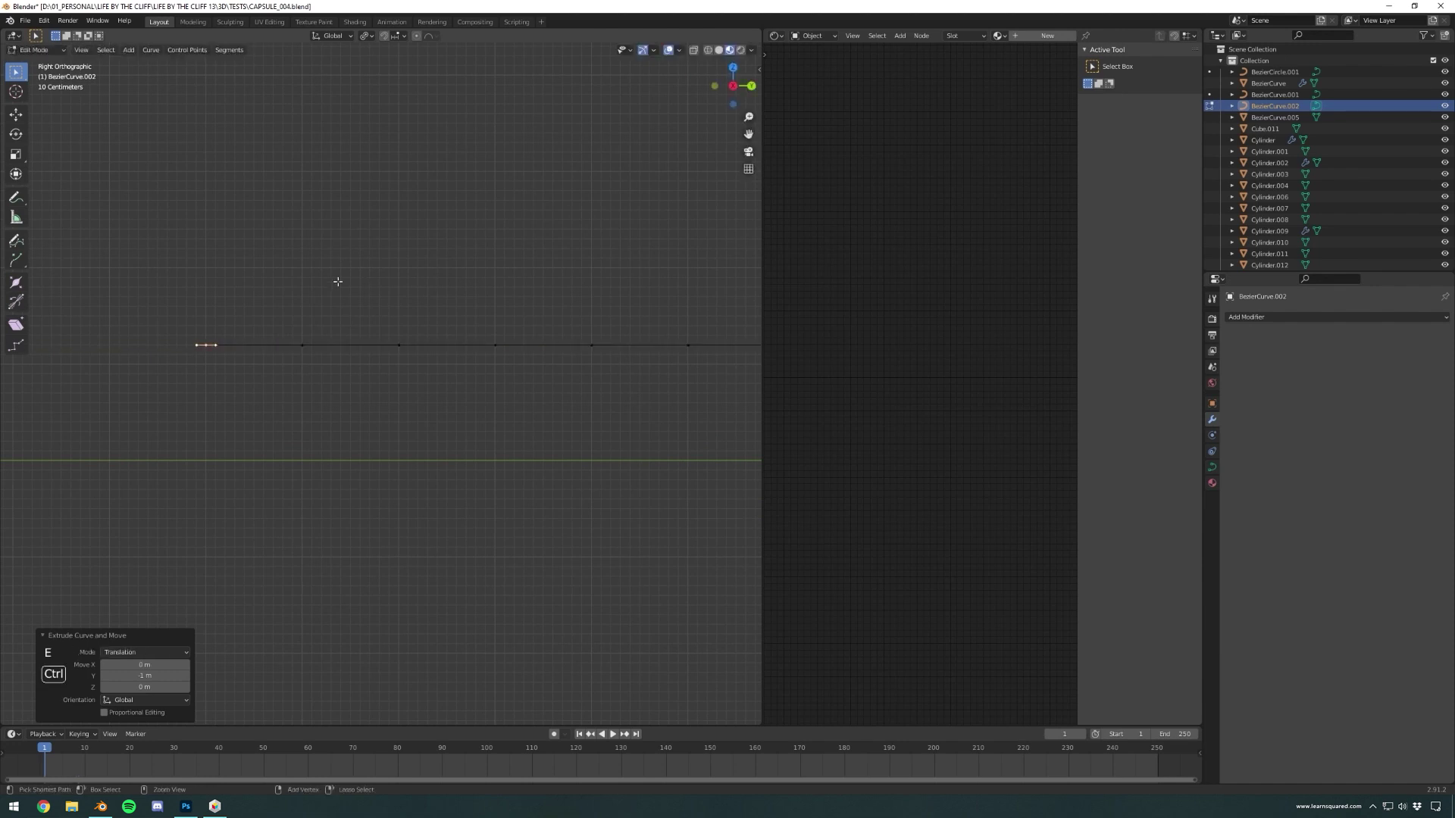
# - Extrude the end point 0.2 m outward and down, and rotate its handles 90° to form the second rounded corner
pyautogui.scroll(-1, 380, 300)
pyautogui.scroll(3, 169, 328)
pyautogui.keyDown('shift'); pyautogui.moveTo(169, 328); pyautogui.dragTo(374, 299, button='middle'); pyautogui.keyUp('shift')
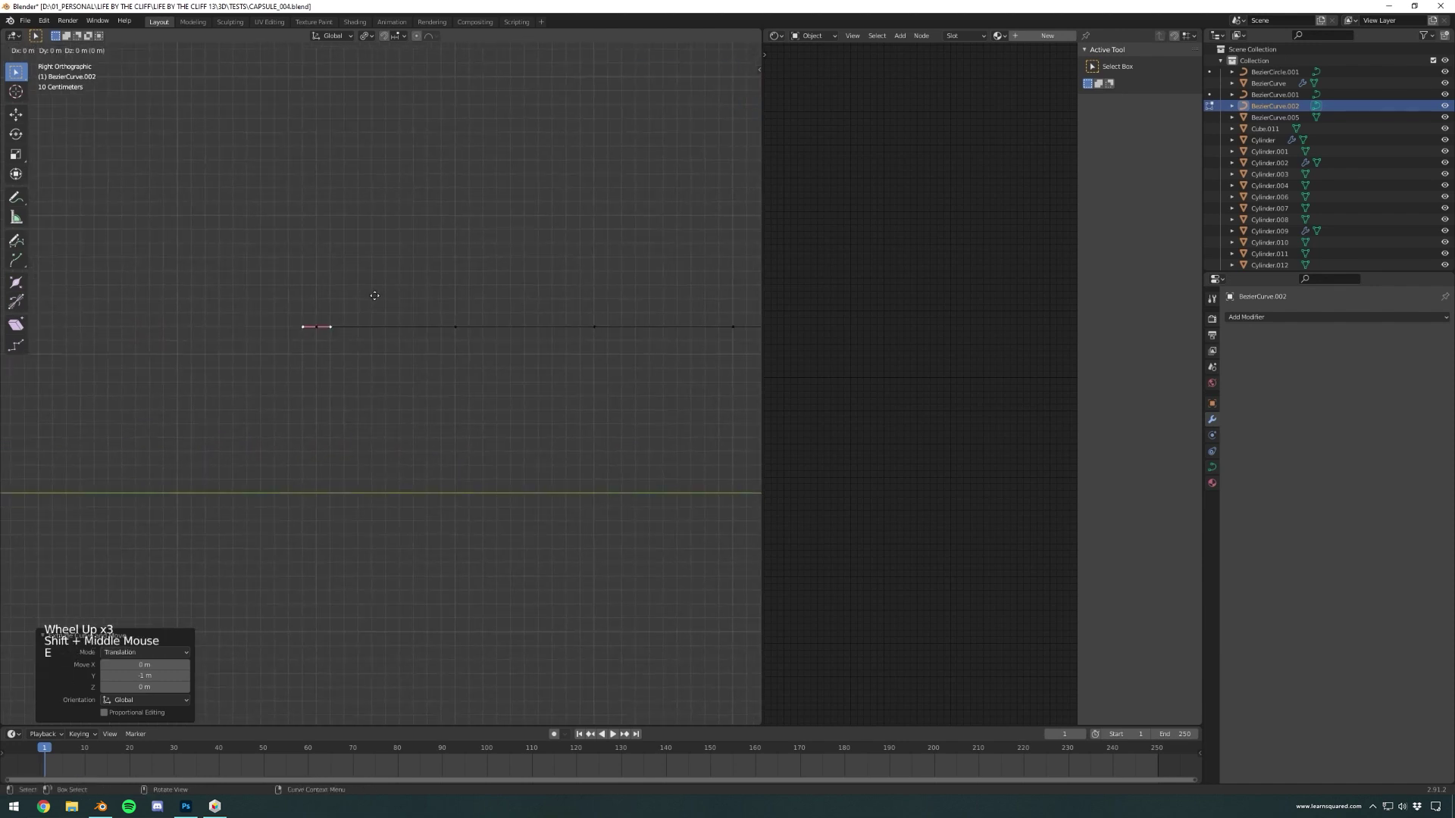
pyautogui.press('e')
pyautogui.click(346, 322)
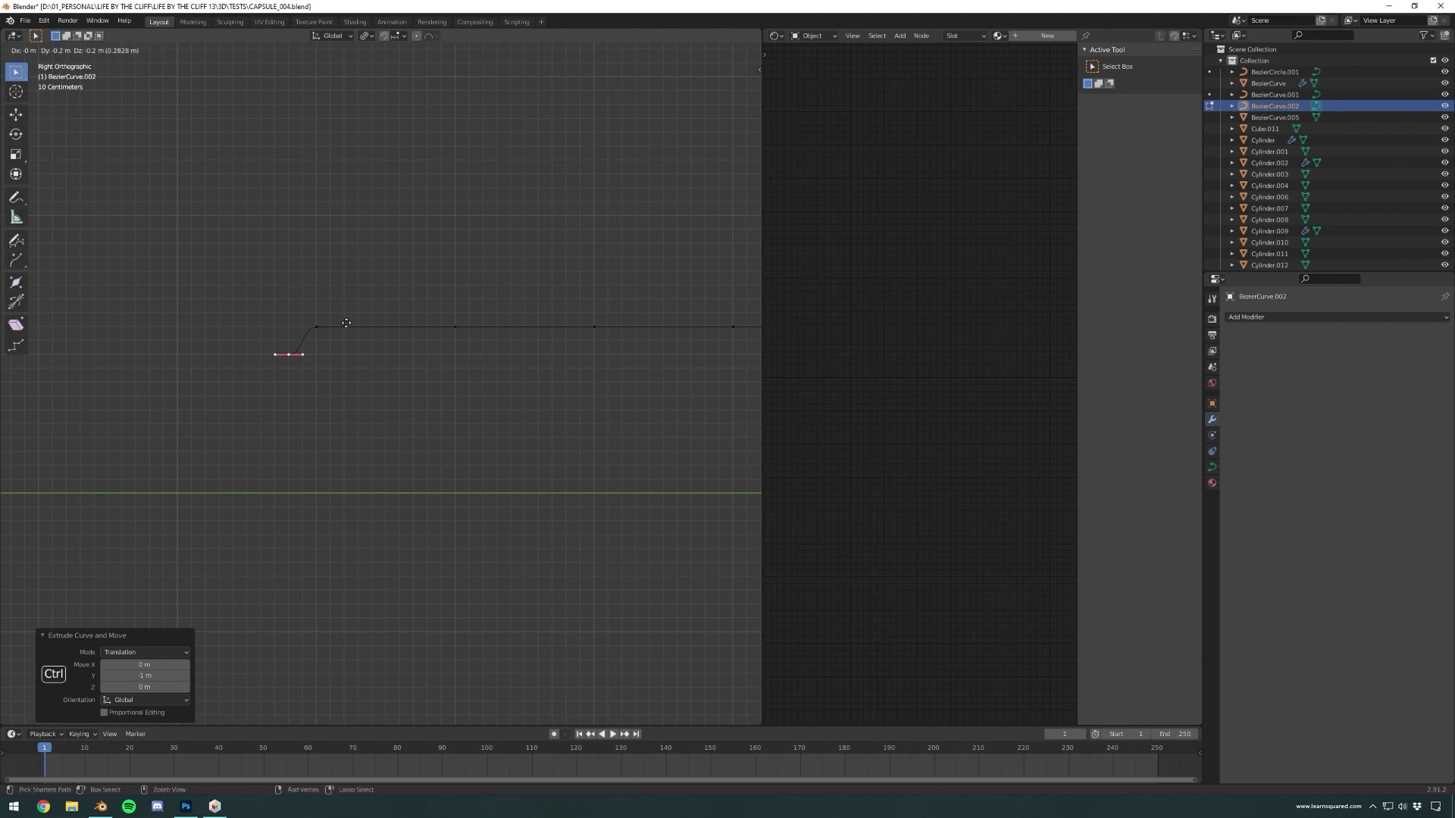
pyautogui.press('r')
pyautogui.keyDown('ctrl'); pyautogui.click(244, 241); pyautogui.keyUp('ctrl')
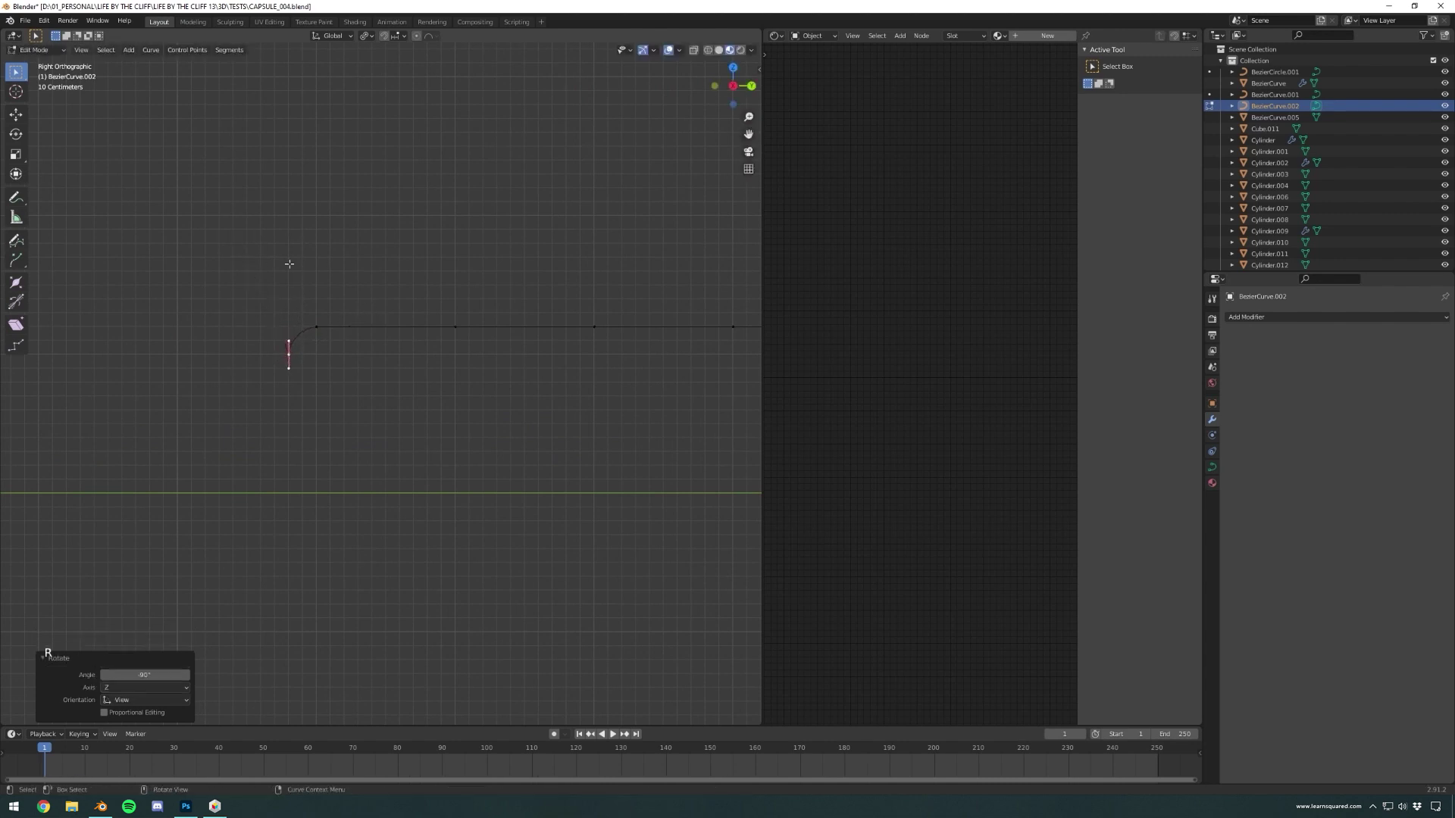
# - Extrude the end point straight down along Z to form a second leg as long as the first one
pyautogui.press('e')
pyautogui.press('z')
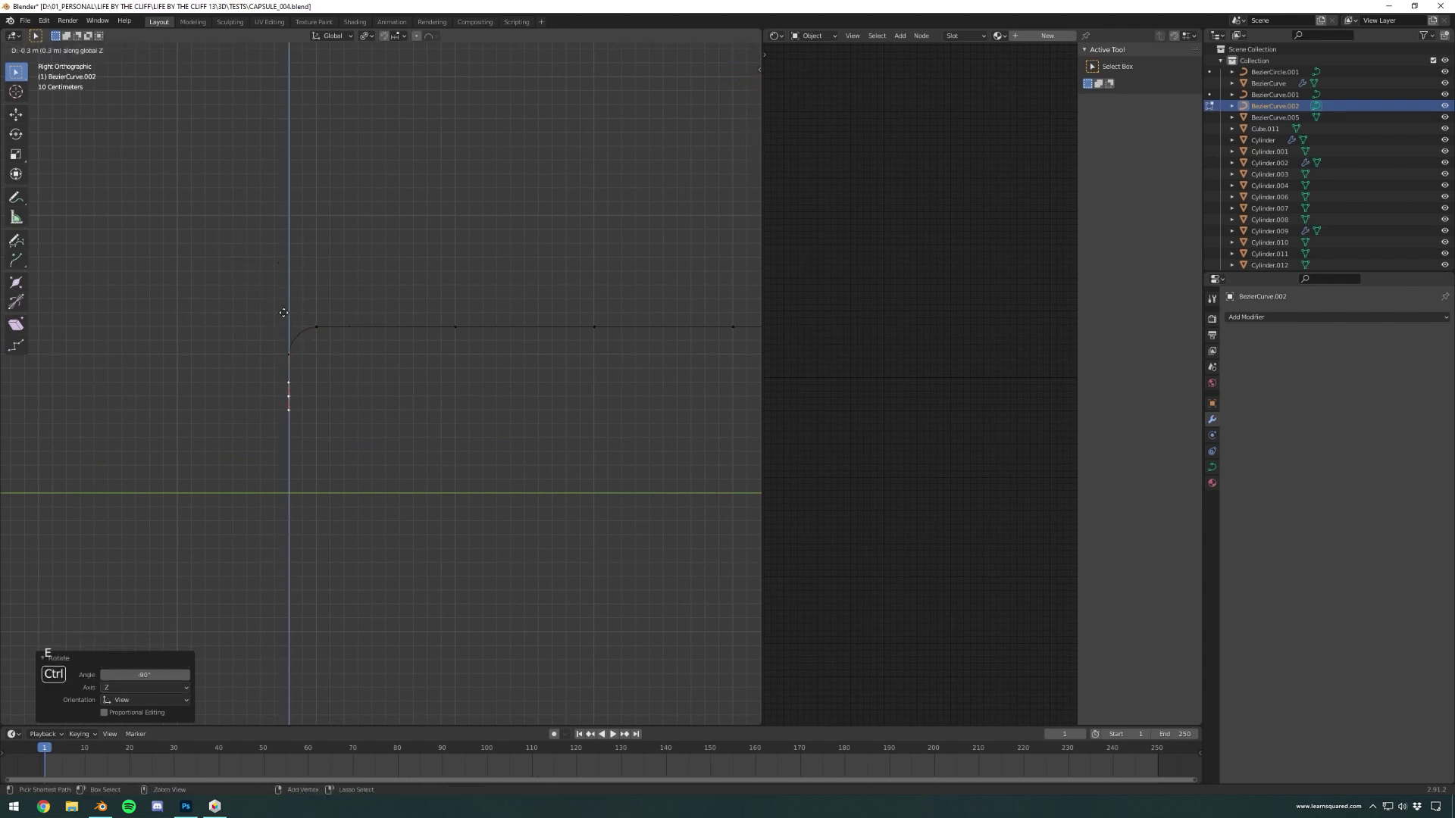
pyautogui.keyDown('ctrl'); pyautogui.click(283, 398); pyautogui.keyUp('ctrl')
# - Select the bottom point of the leg nearest the capsule and scale down its handles
pyautogui.scroll(-4, 394, 425)
pyautogui.keyDown('shift'); pyautogui.moveTo(494, 447); pyautogui.dragTo(331, 439, button='middle'); pyautogui.keyUp('shift')
pyautogui.click(590, 426)
pyautogui.press('s')
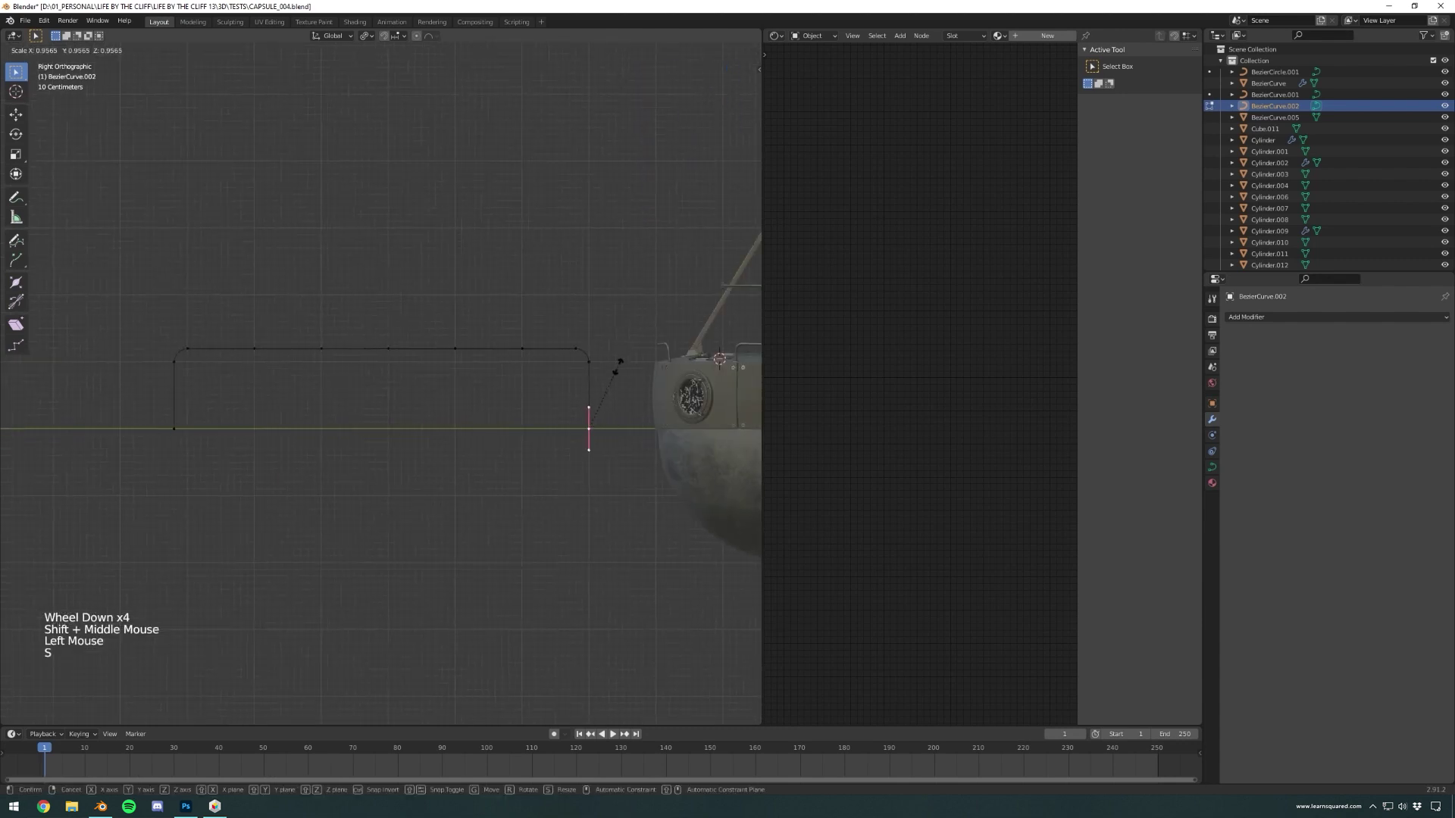
pyautogui.click(590, 424)
# - Give the railing curve a round bevel with a depth of 0.04 m
pyautogui.moveTo(591, 425); pyautogui.dragTo(507, 546, button='middle')
pyautogui.scroll(-1, 508, 546)
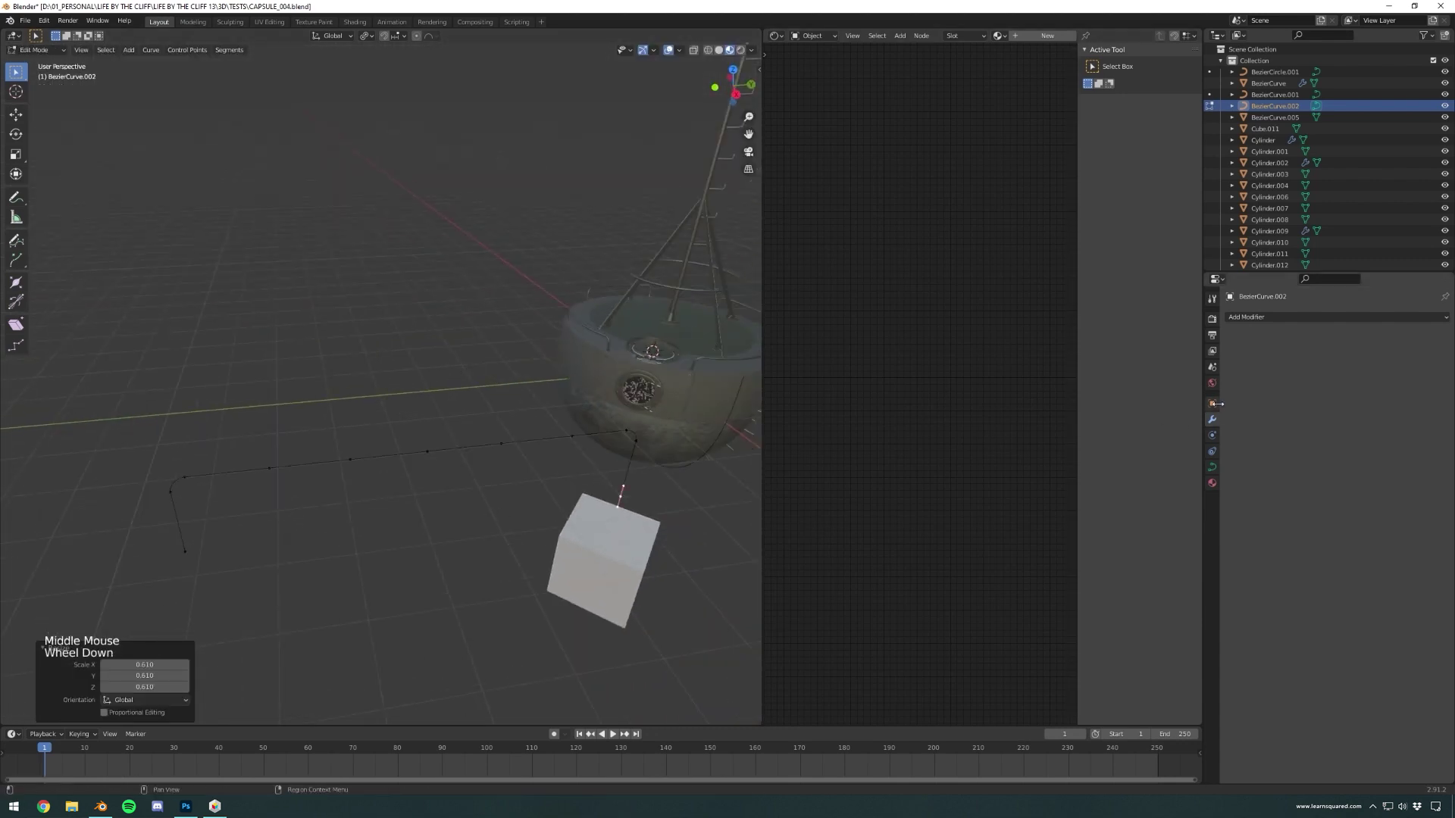
pyautogui.click(1211, 468)
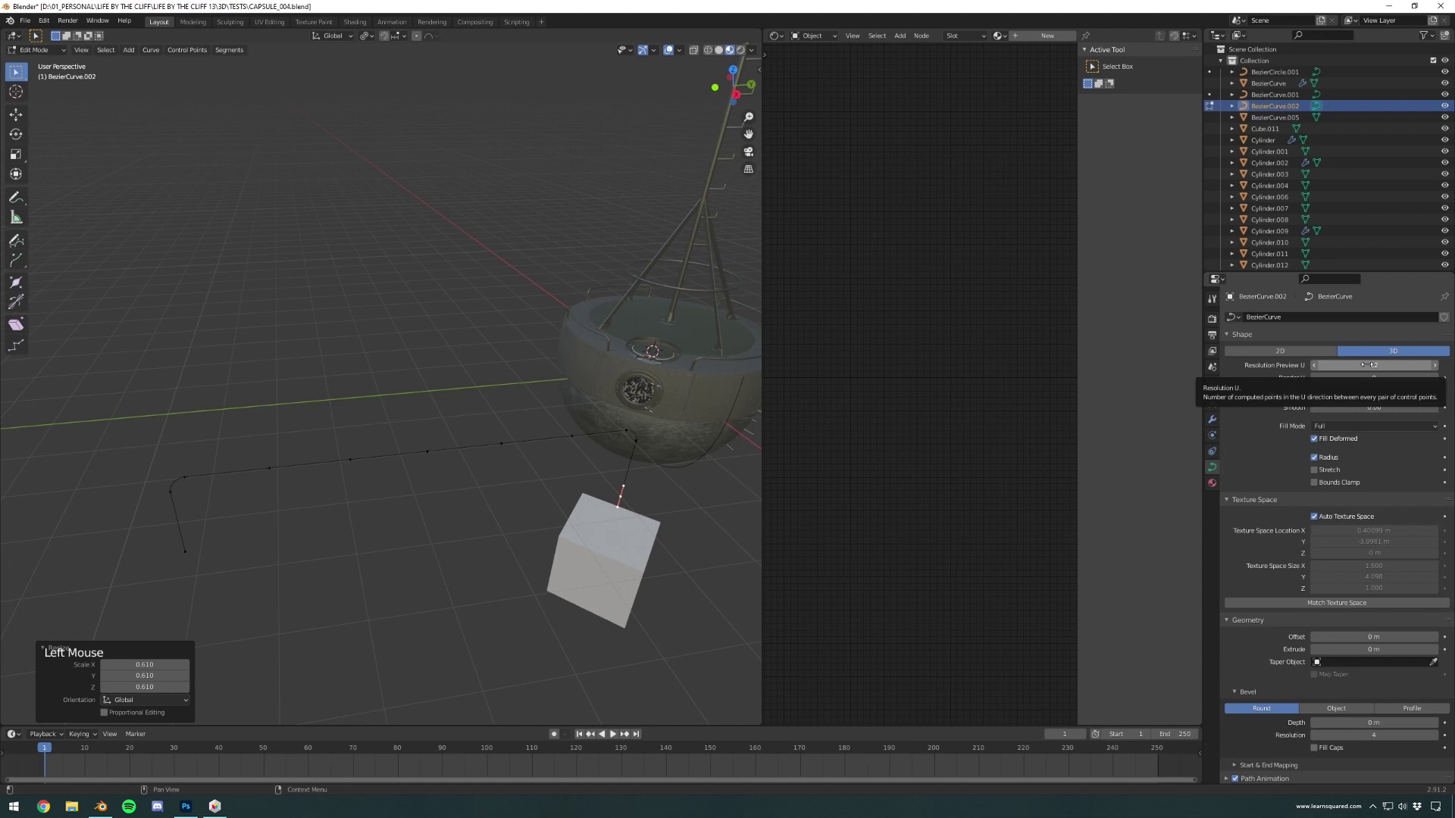
pyautogui.scroll(-2, 1322, 458)
pyautogui.scroll(-3, 1323, 457)
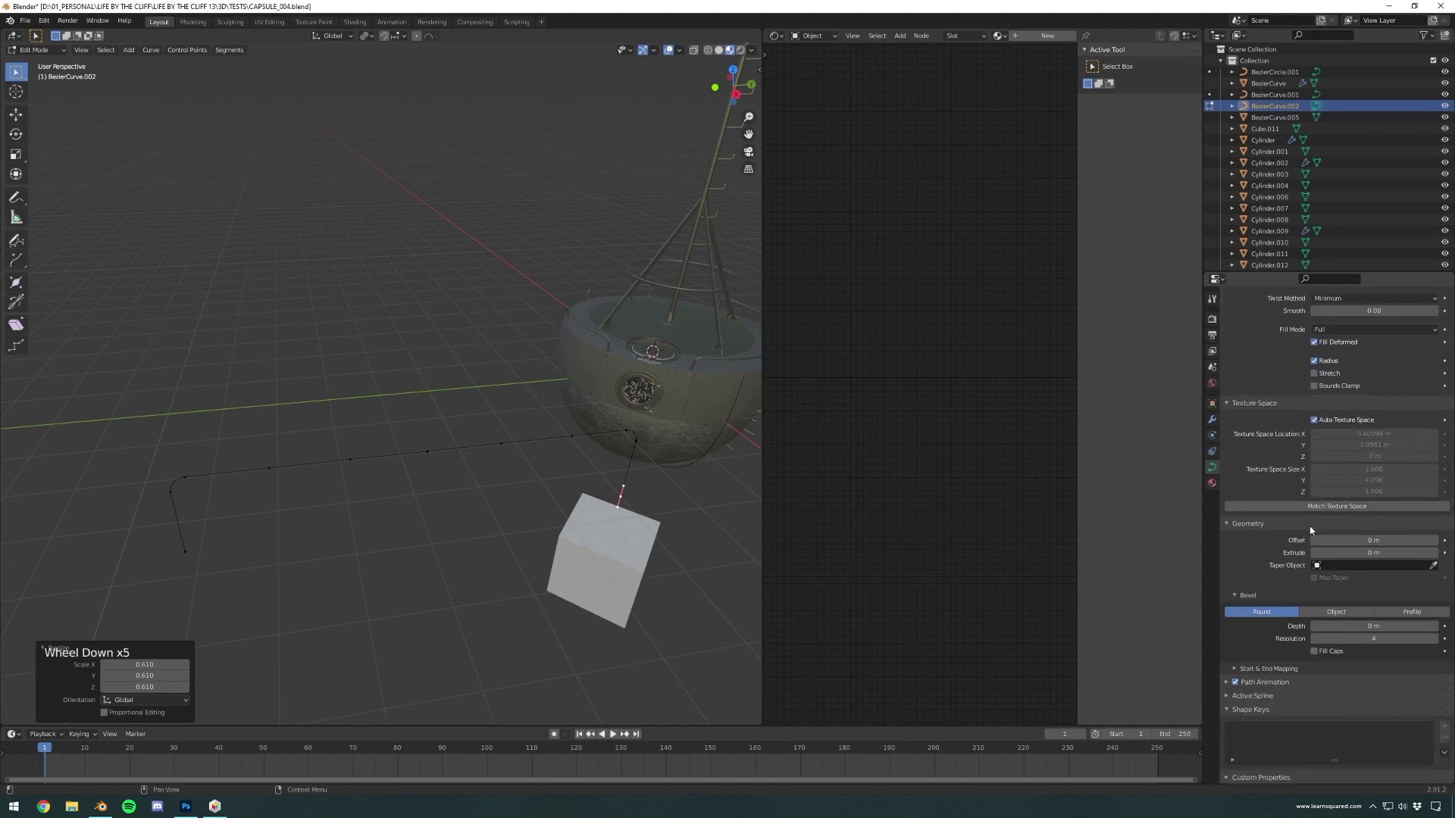
pyautogui.click(1435, 627)
pyautogui.click(1435, 627)
pyautogui.moveTo(561, 424); pyautogui.dragTo(695, 172, button='middle')
pyautogui.click(1434, 627)
pyautogui.click(1435, 626)
# - Scale the whole railing frame down uniformly in Object Mode to about 0.6 of its size
pyautogui.press('s')
pyautogui.press('Tab')
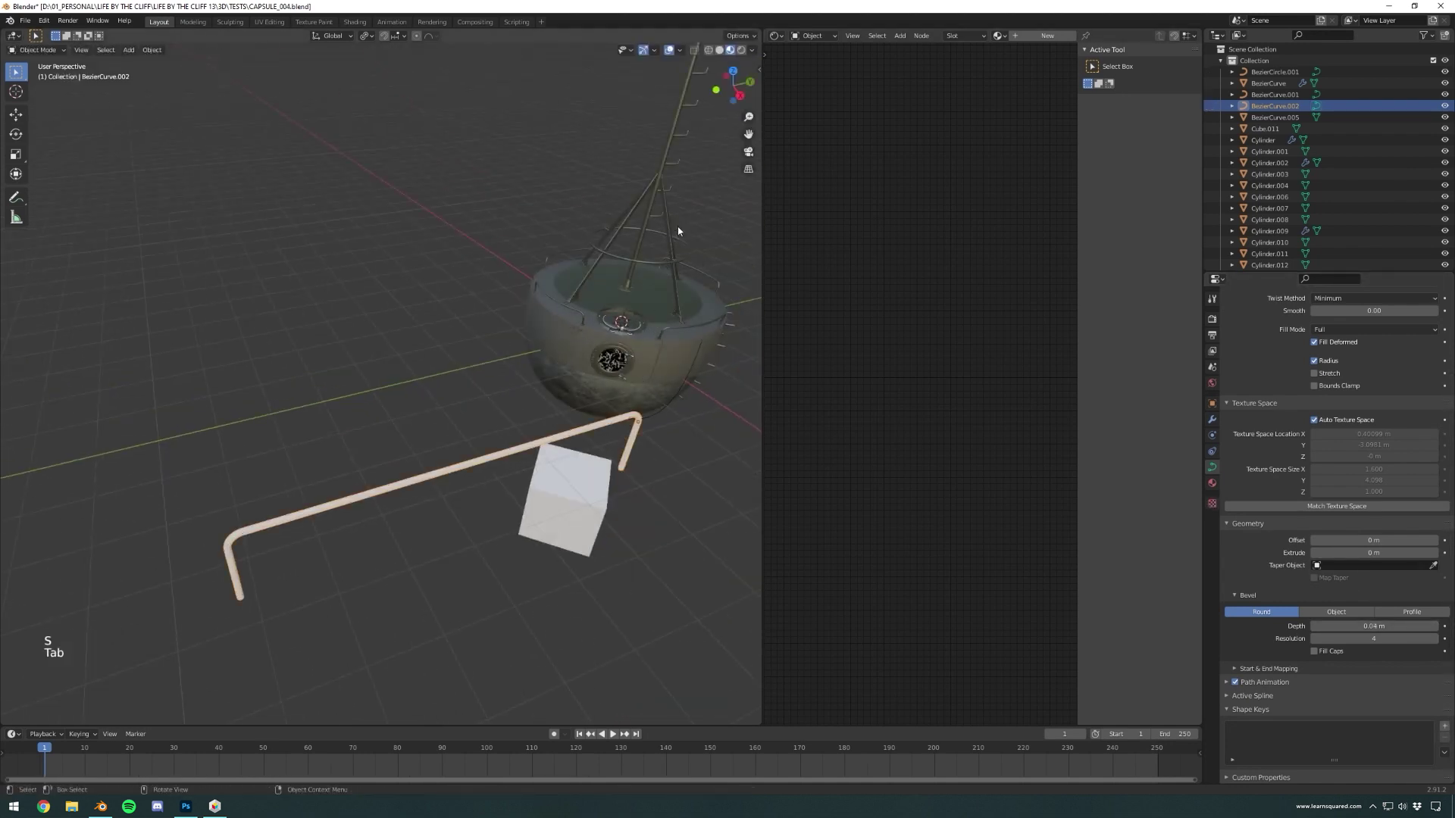
pyautogui.press('Tab')
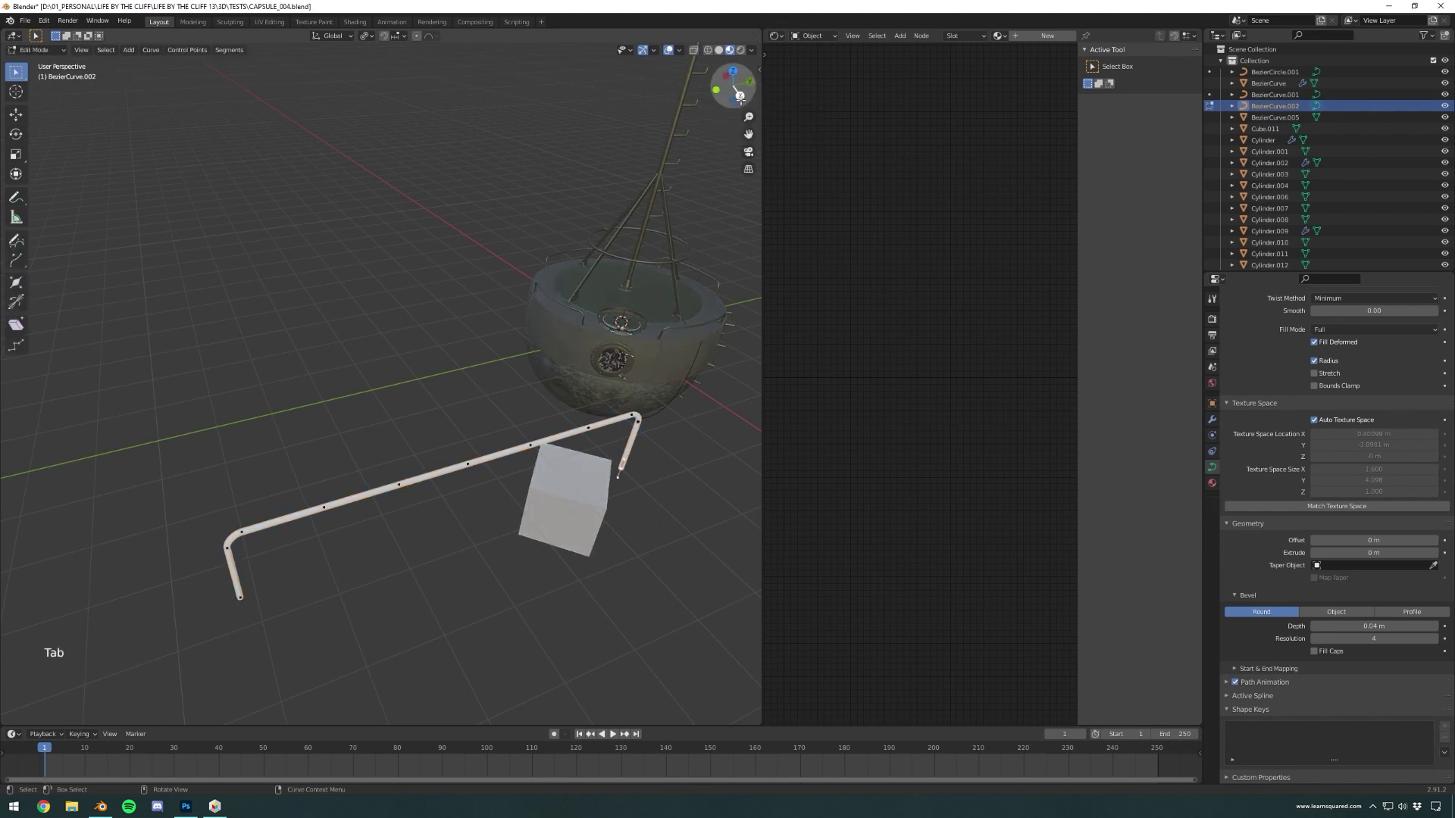
pyautogui.press('a')
pyautogui.press('Tab')
pyautogui.press('s')
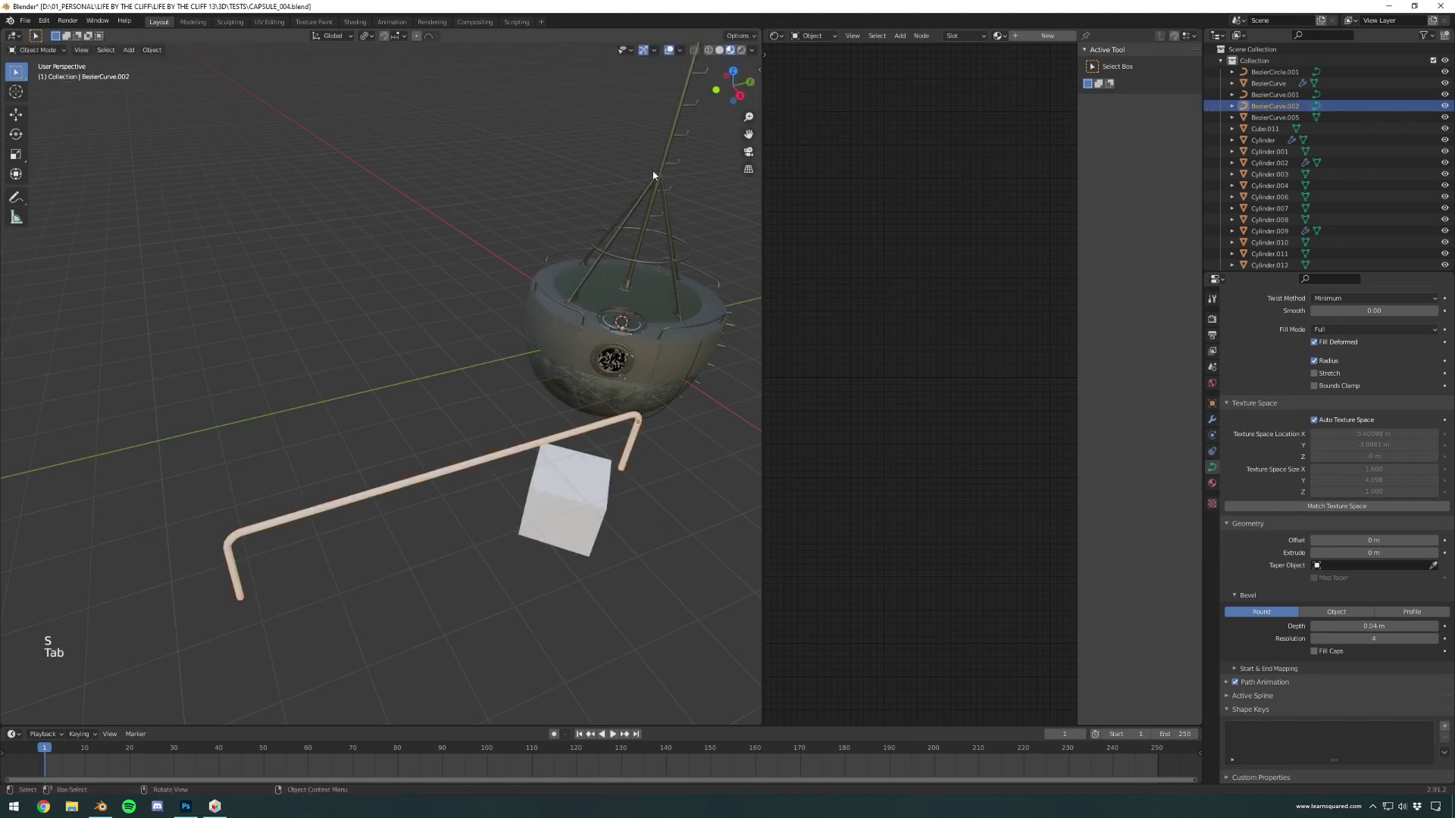
pyautogui.click(588, 270)
# - Move the frame in the top view over to the capsule's round hatch
pyautogui.click(733, 71)
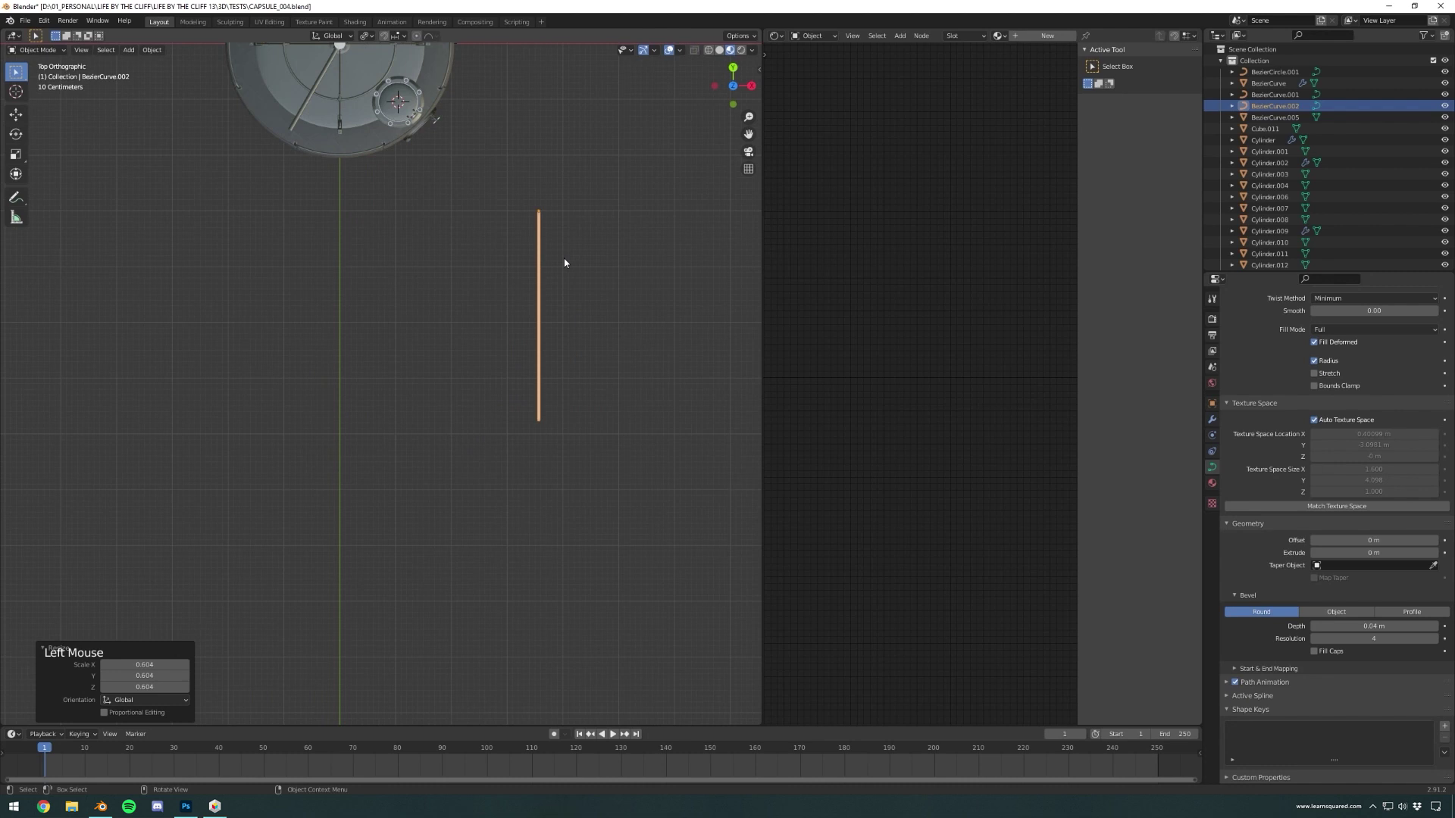
pyautogui.press('g')
pyautogui.click(424, 125)
pyautogui.scroll(4, 471, 123)
pyautogui.keyDown('shift'); pyautogui.moveTo(472, 129); pyautogui.dragTo(346, 382, button='middle'); pyautogui.keyUp('shift')
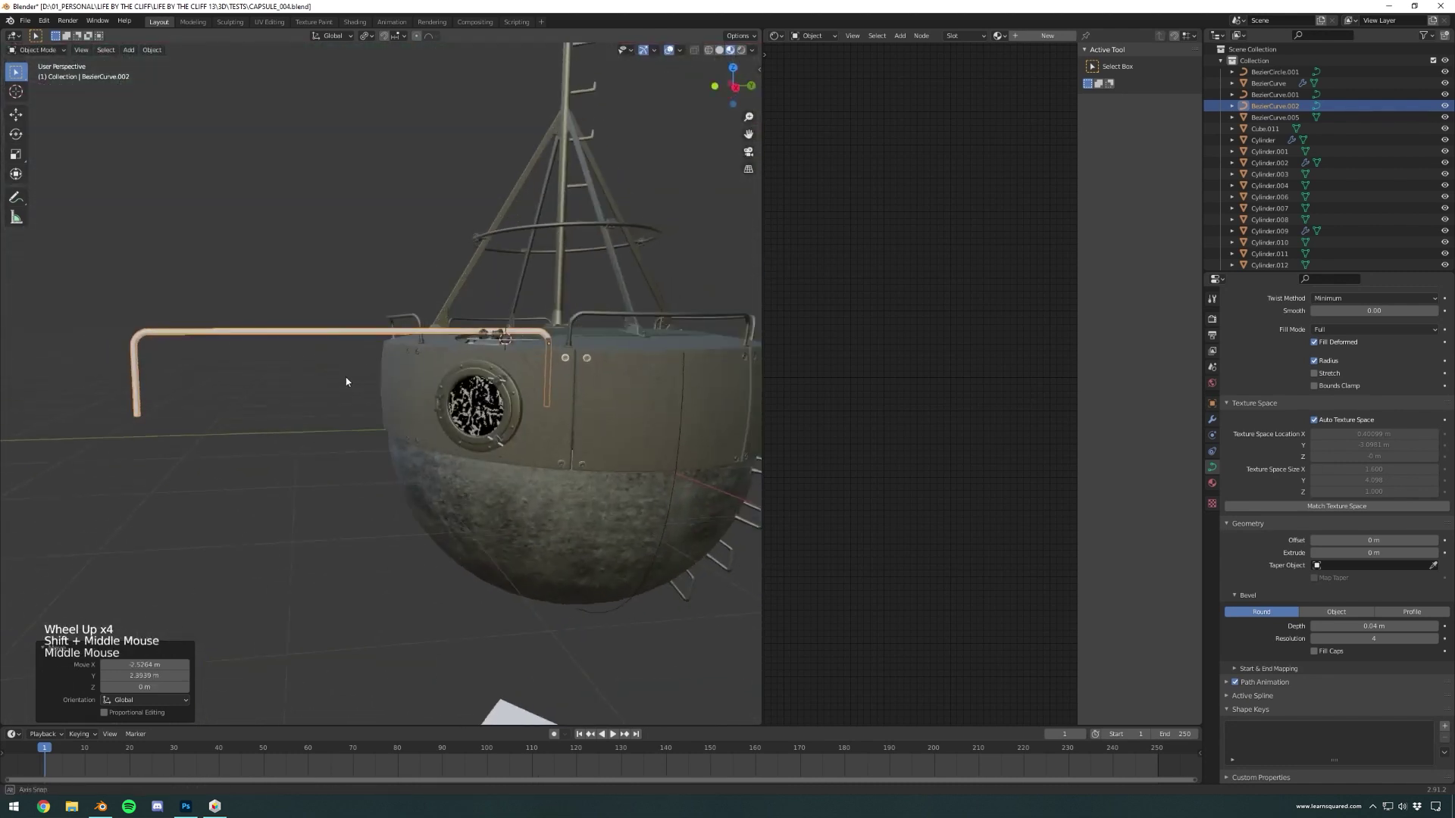
# - Scale the frame down uniformly in two passes, the first by a factor of about 0.62
pyautogui.press('s')
pyautogui.click(385, 373)
pyautogui.scroll(3, 629, 298)
pyautogui.moveTo(629, 298)
pyautogui.keyDown('shift'); pyautogui.mouseDown(button='middle')
pyautogui.moveTo(626, 358)
pyautogui.moveTo(680, 390)
pyautogui.mouseUp(button='middle'); pyautogui.keyUp('shift')
pyautogui.scroll(3, 625, 358)
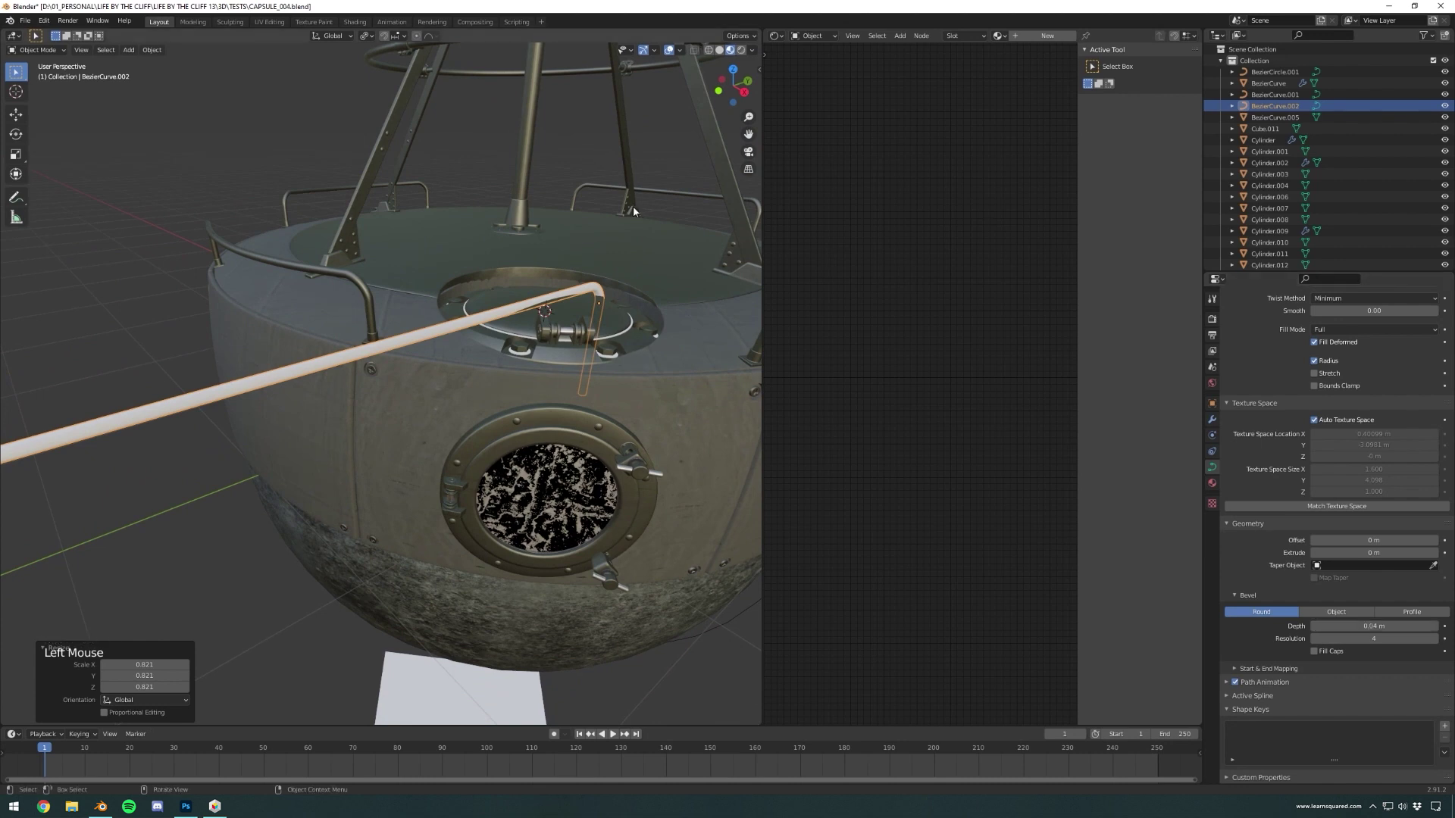
pyautogui.press('s')
pyautogui.click(665, 178)
# - Place the frame's end at the capsule's rim in the top view and scale the frame by about 0.8
pyautogui.press('KP_7')
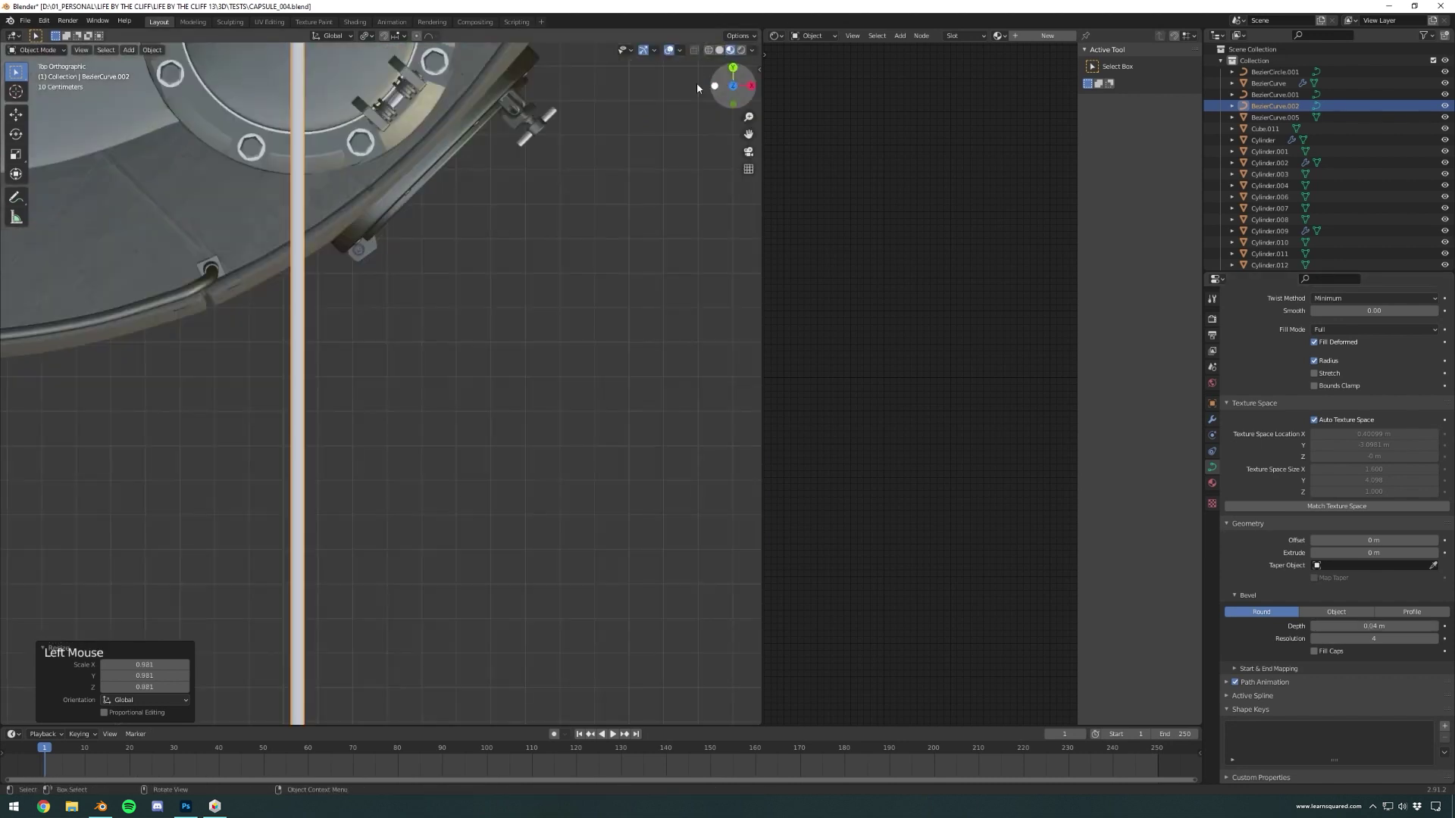
pyautogui.press('g')
pyautogui.click(356, 590)
pyautogui.press('s')
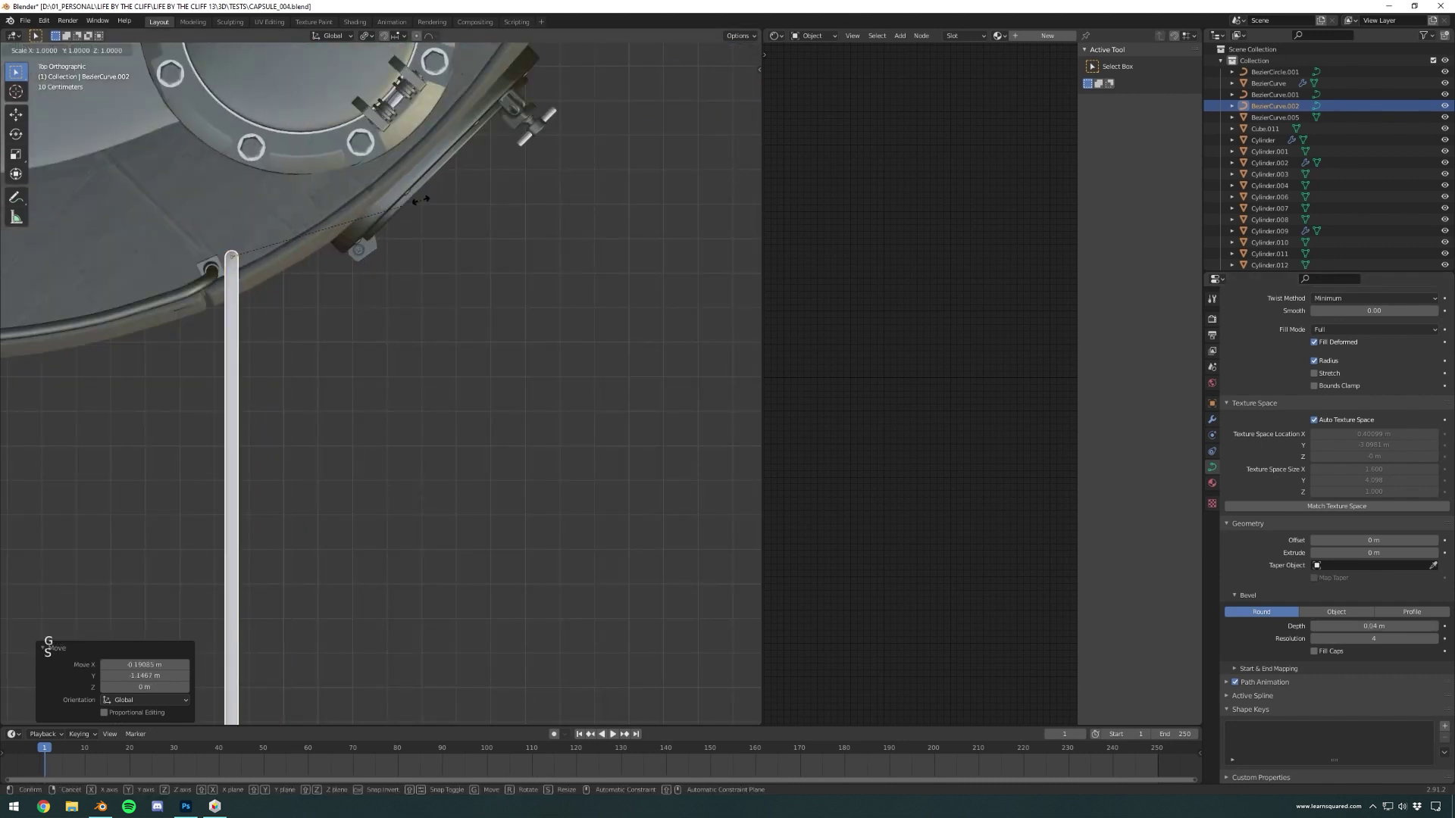
pyautogui.click(386, 240)
# - Move the frame about 0.57 m along X and 1.05 m along Y to the side of the hatch
pyautogui.scroll(-6, 388, 239)
pyautogui.press('g')
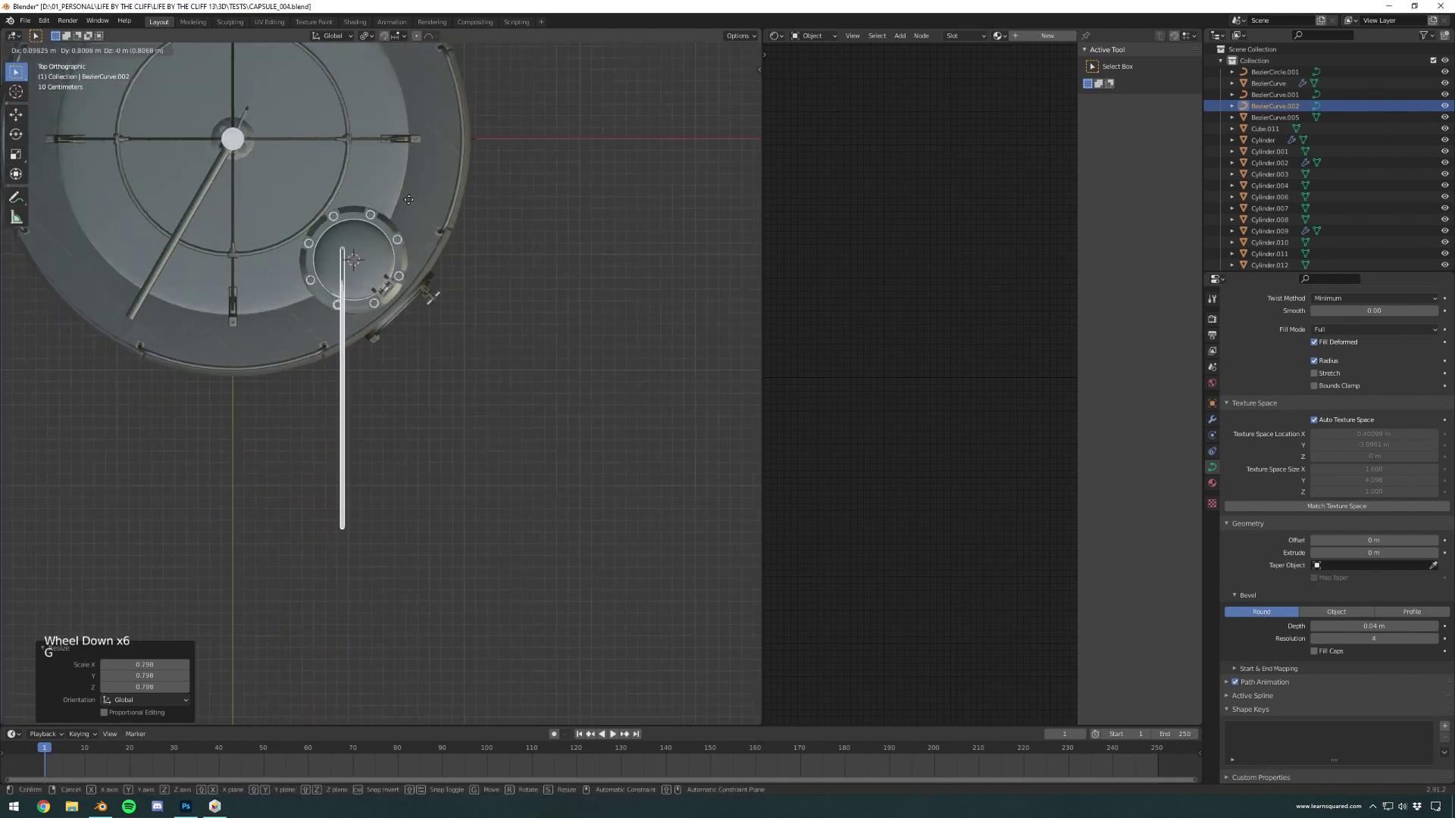
pyautogui.click(463, 175)
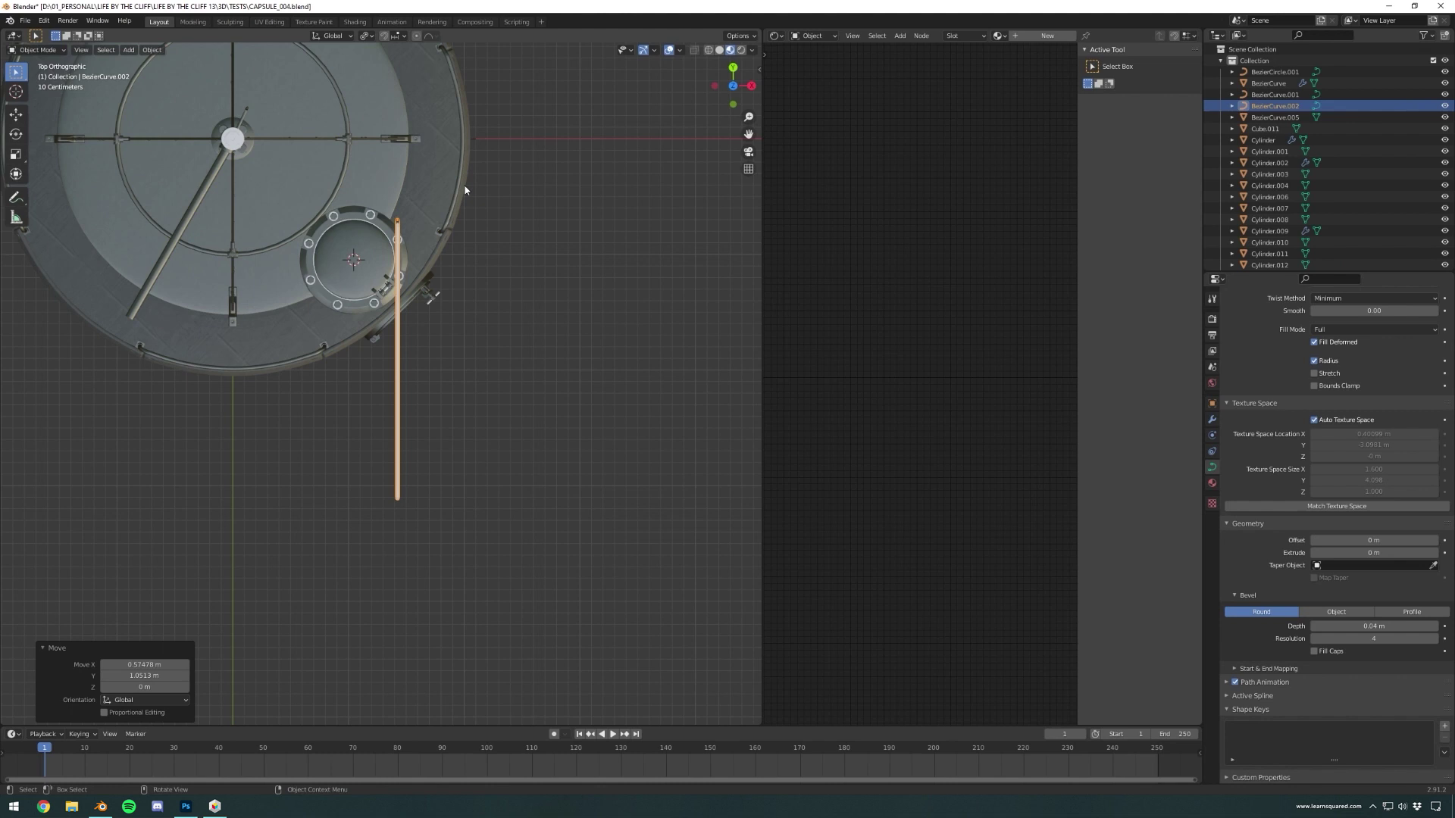
pyautogui.moveTo(463, 174); pyautogui.dragTo(379, 181, button='middle')
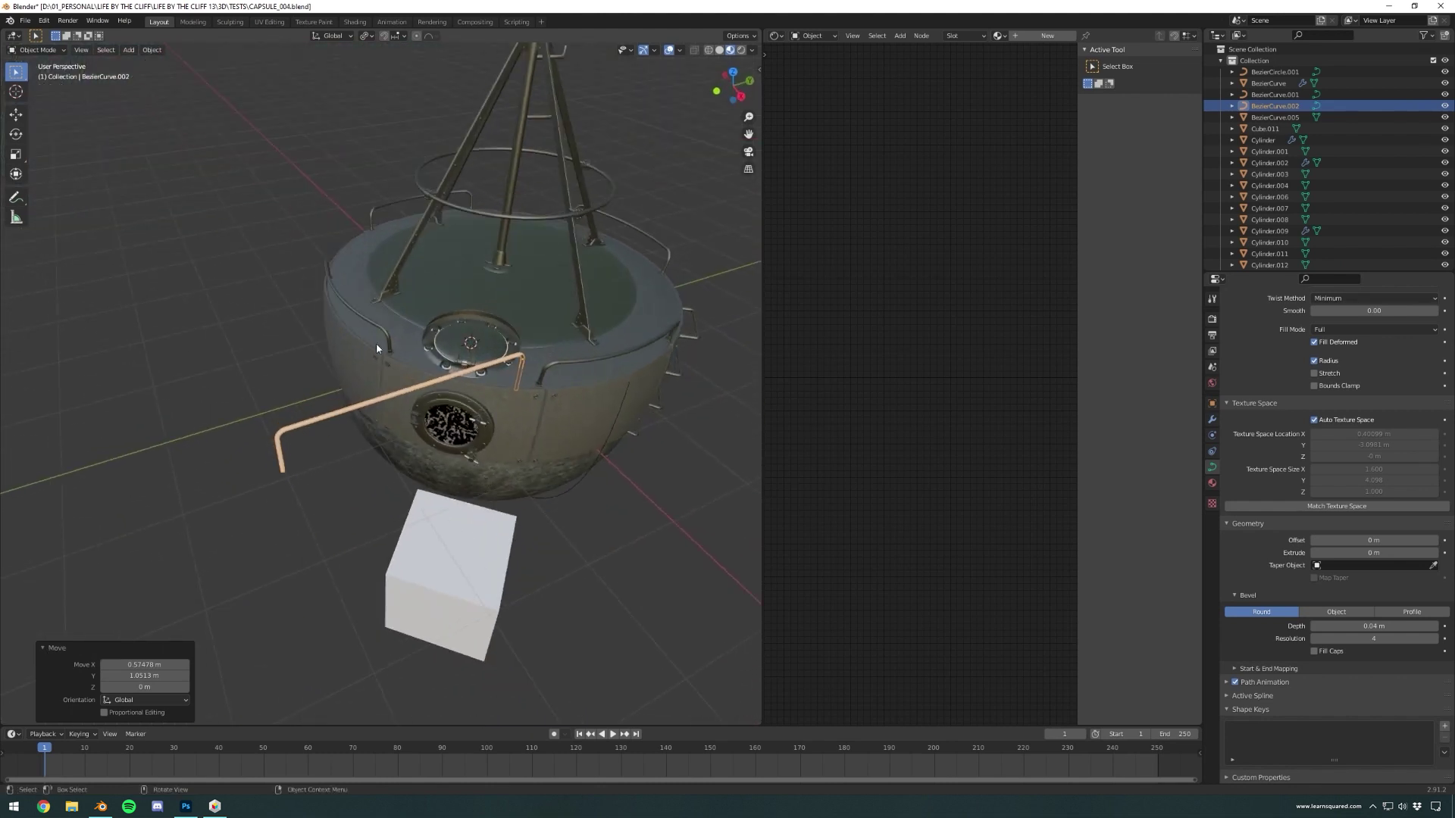
# - Duplicate the frame and move the copy along Y, away from the capsule
pyautogui.scroll(2, 379, 348)
pyautogui.hotkey('shift', 'd')
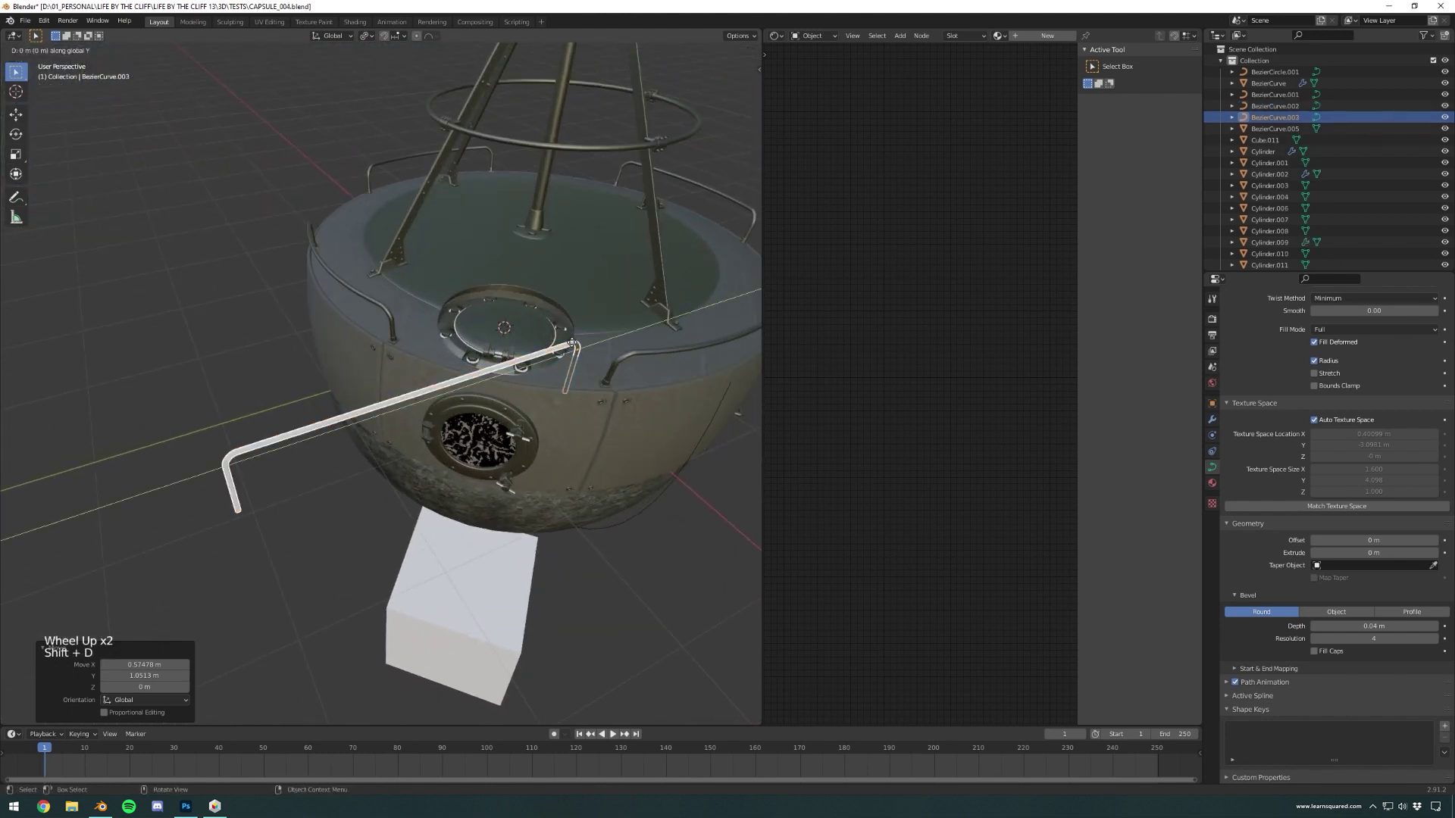
pyautogui.rightClick(526, 470)
pyautogui.moveTo(526, 471); pyautogui.dragTo(559, 427, button='middle')
# - Select the original frame, enter Edit Mode and display the scene in wireframe
pyautogui.click(393, 387)
pyautogui.scroll(6, 393, 387)
pyautogui.press('Tab')
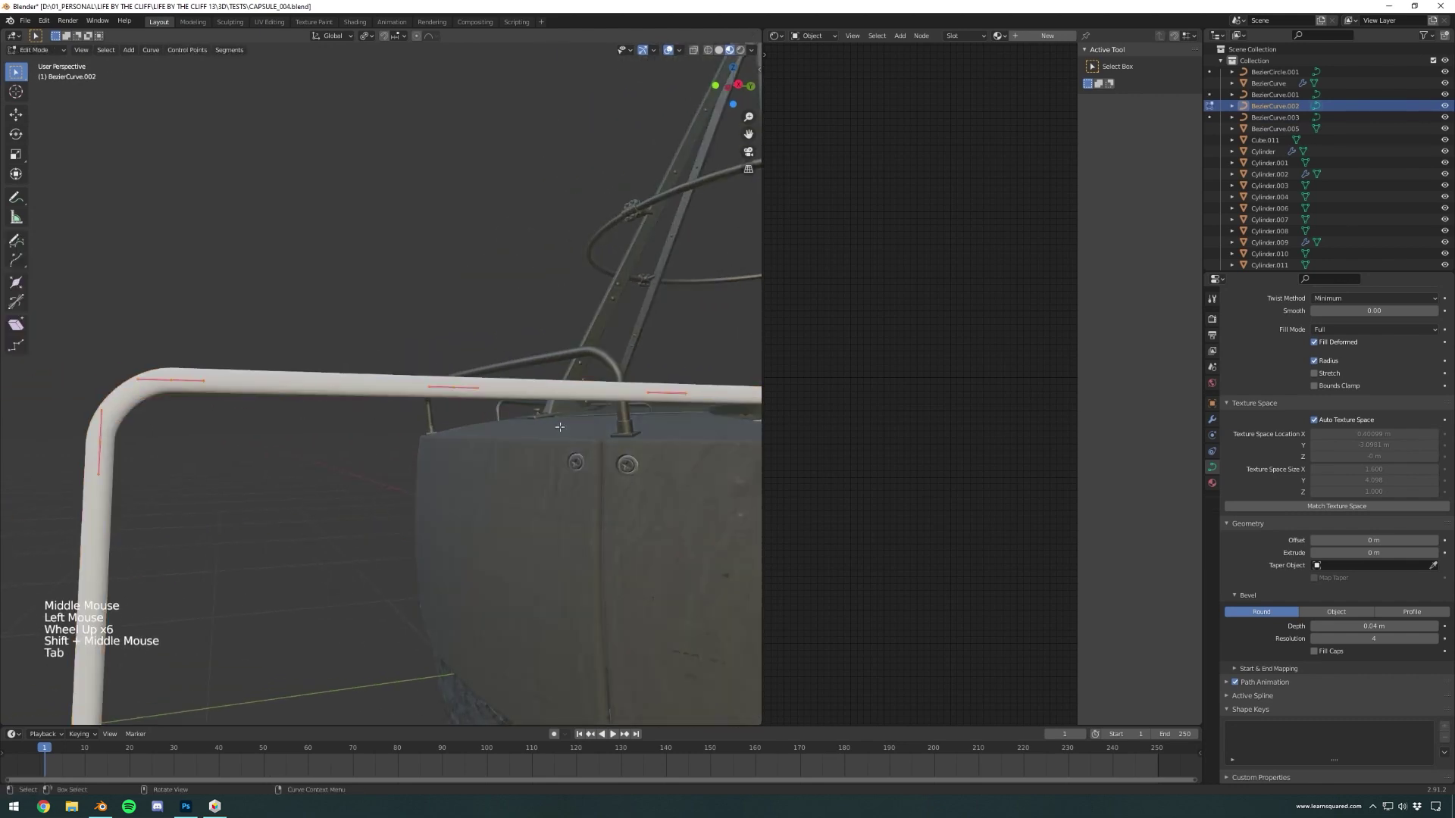
pyautogui.moveTo(673, 96); pyautogui.dragTo(716, 58, button='middle')
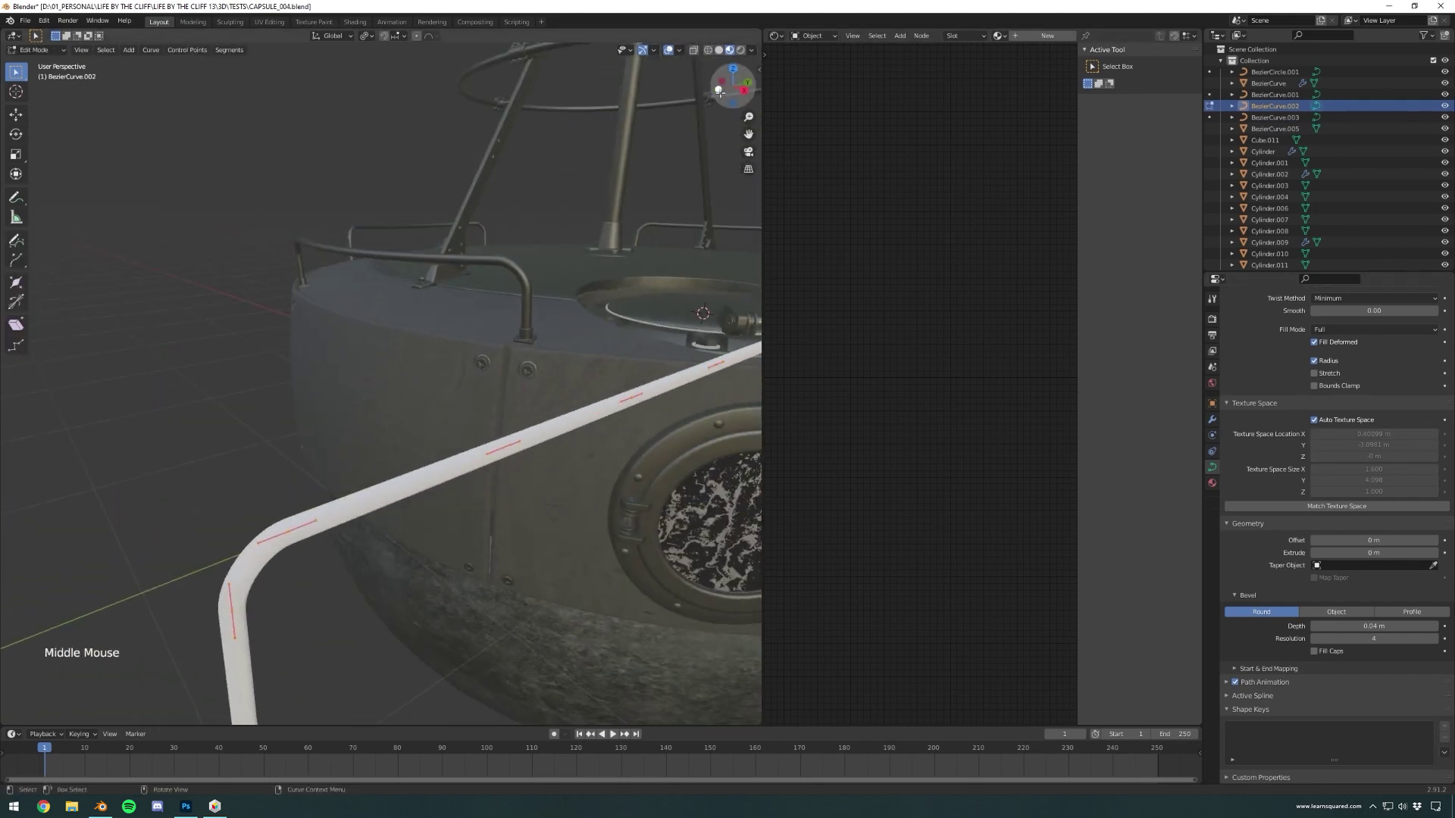
pyautogui.click(717, 50)
pyautogui.click(707, 50)
pyautogui.moveTo(564, 357); pyautogui.dragTo(482, 375, button='middle')
pyautogui.scroll(-2, 407, 474)
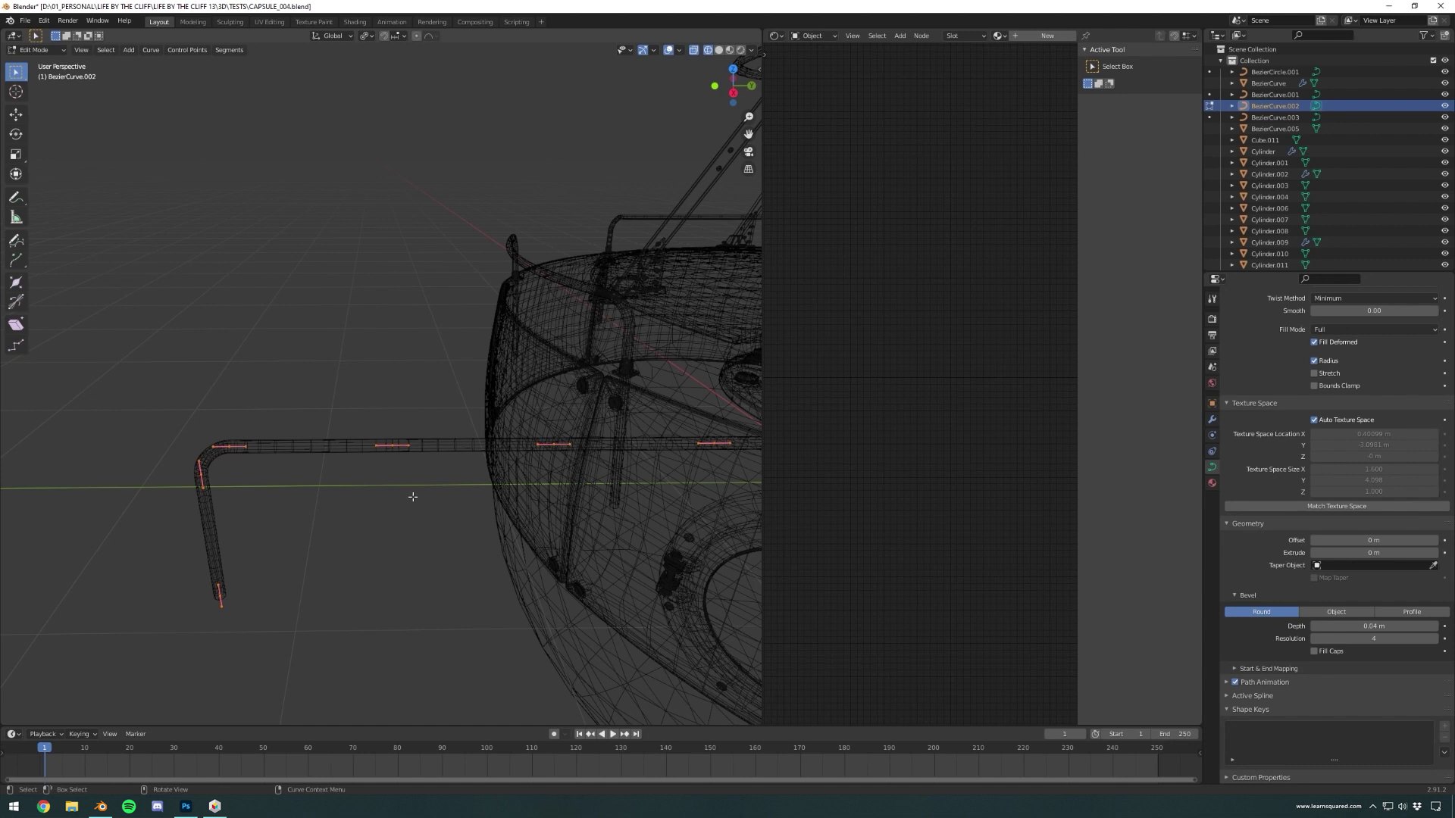
# - Try to subdivide the curve at a control point on the frame's long top bar
pyautogui.press('Tab')
pyautogui.press('Tab')
pyautogui.click(390, 446)
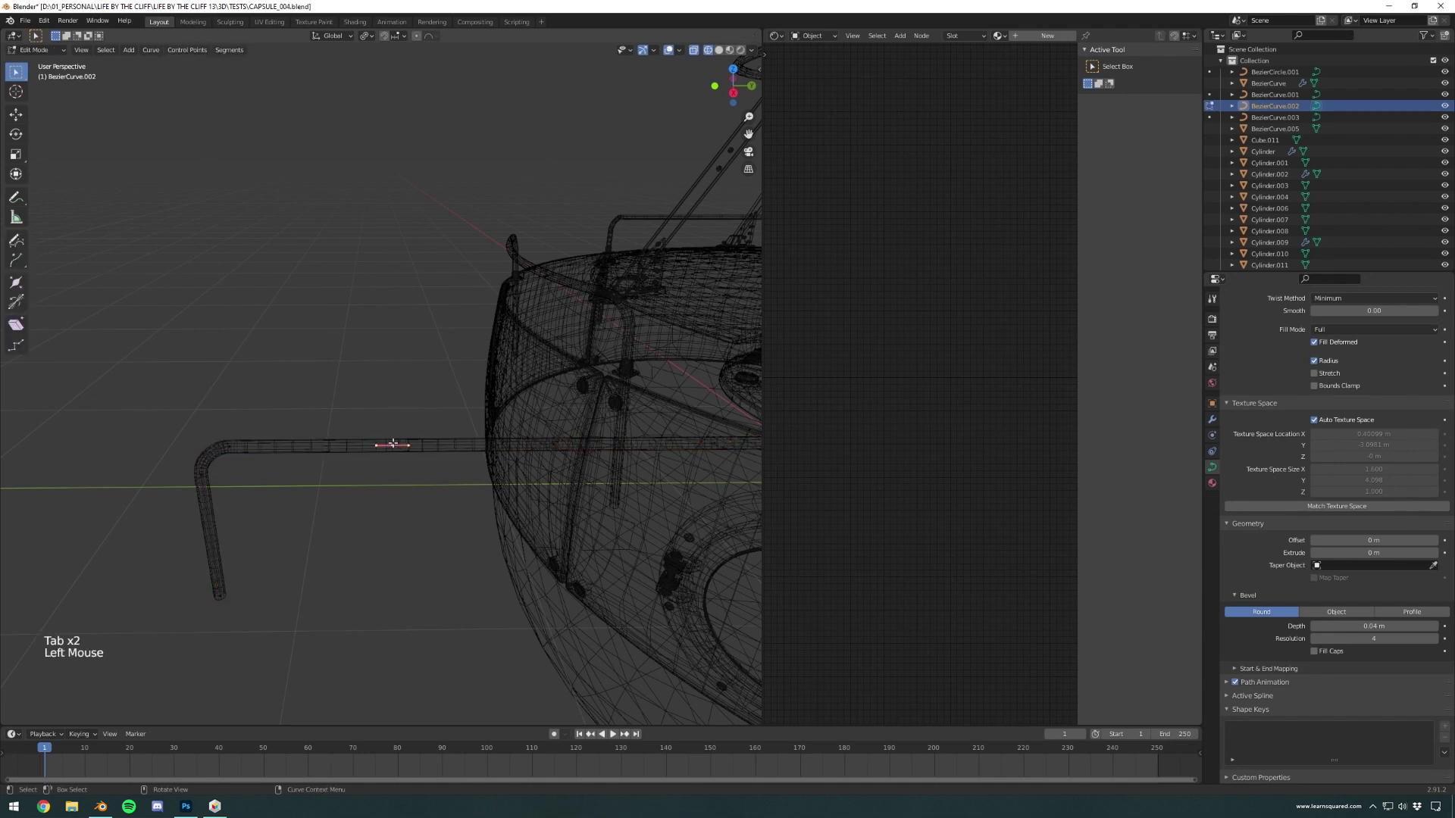
pyautogui.rightClick(393, 447)
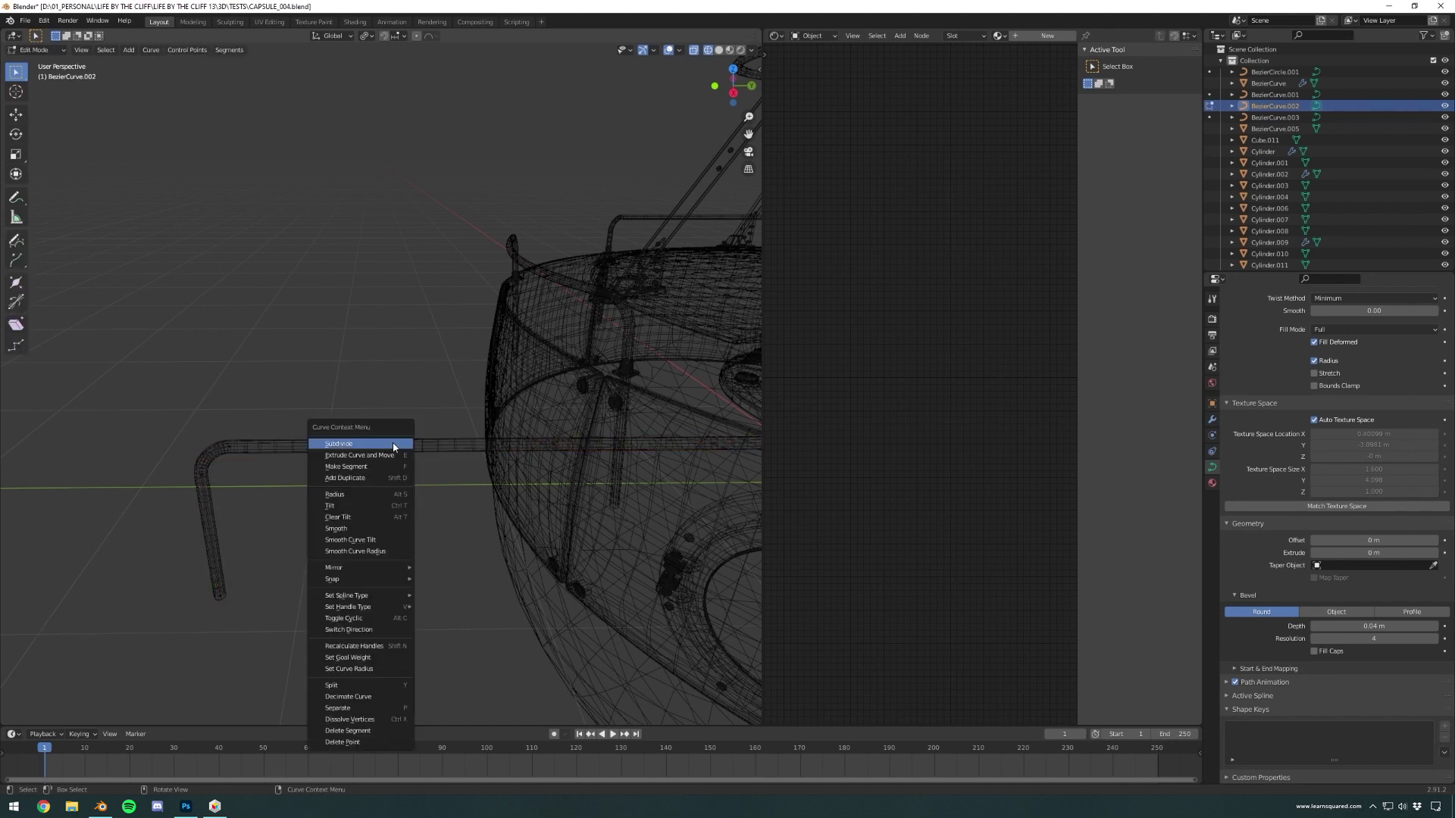
pyautogui.click(393, 446)
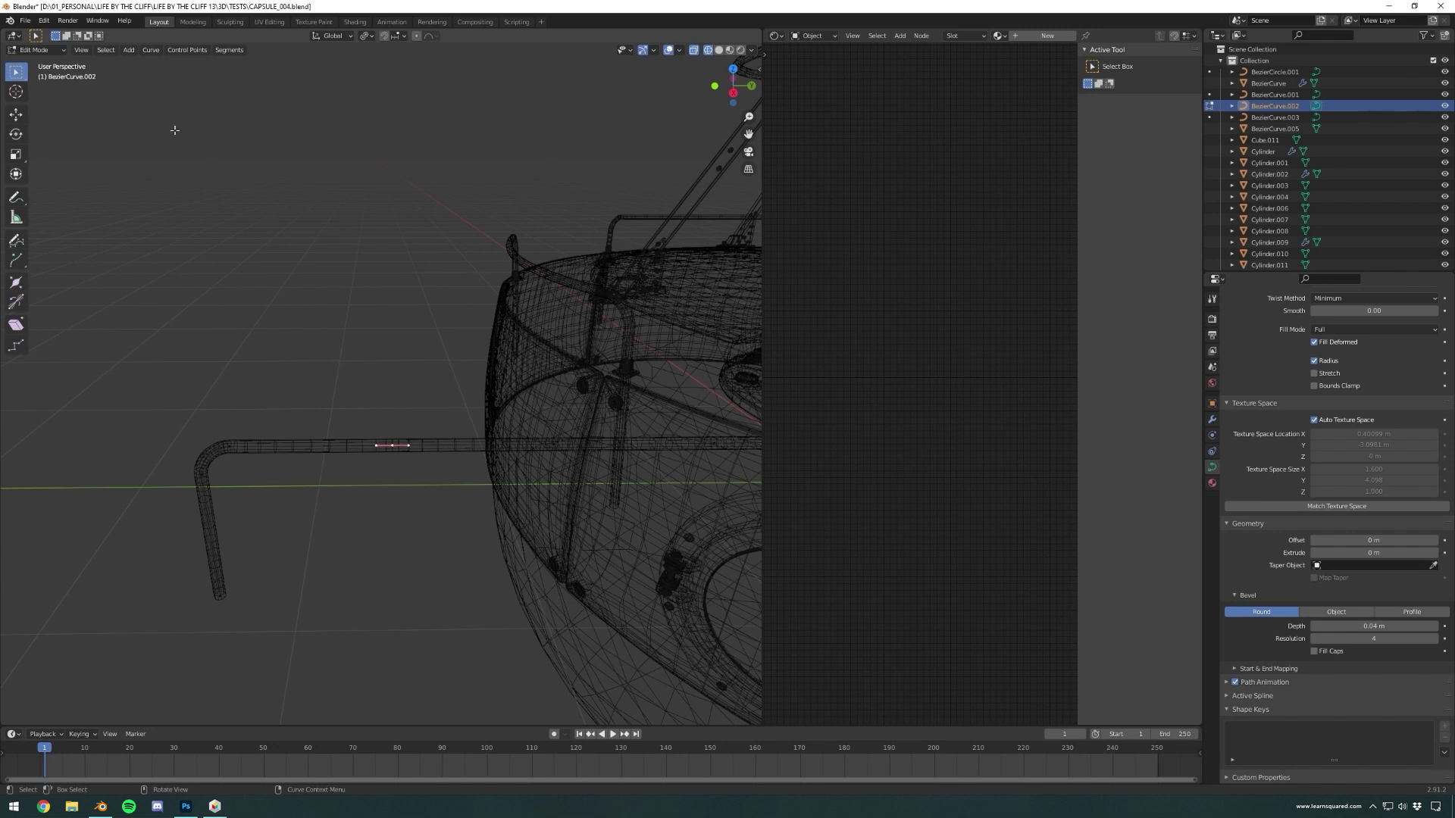
pyautogui.click(203, 51)
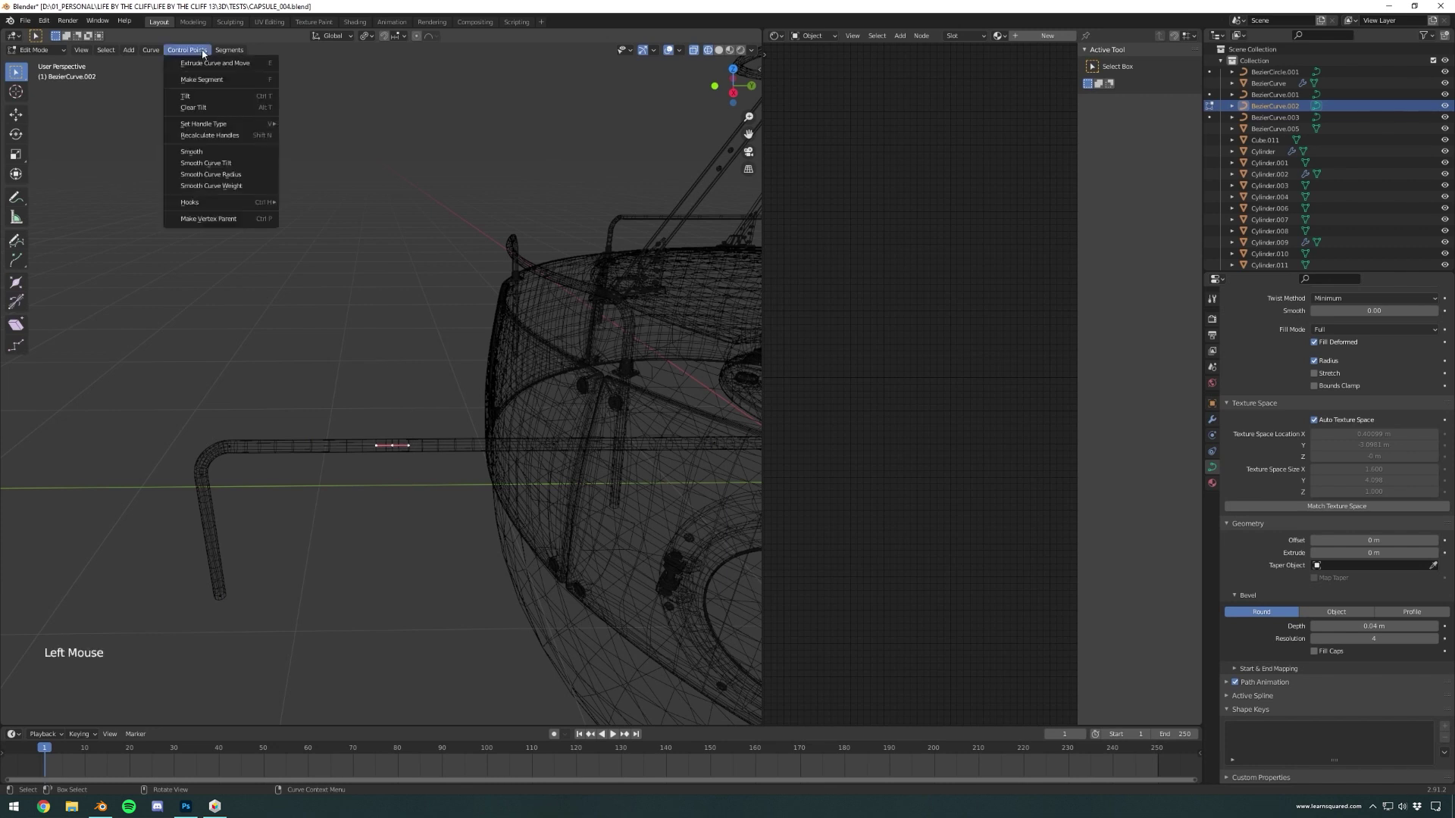
pyautogui.click(151, 50)
pyautogui.scroll(8, 1319, 443)
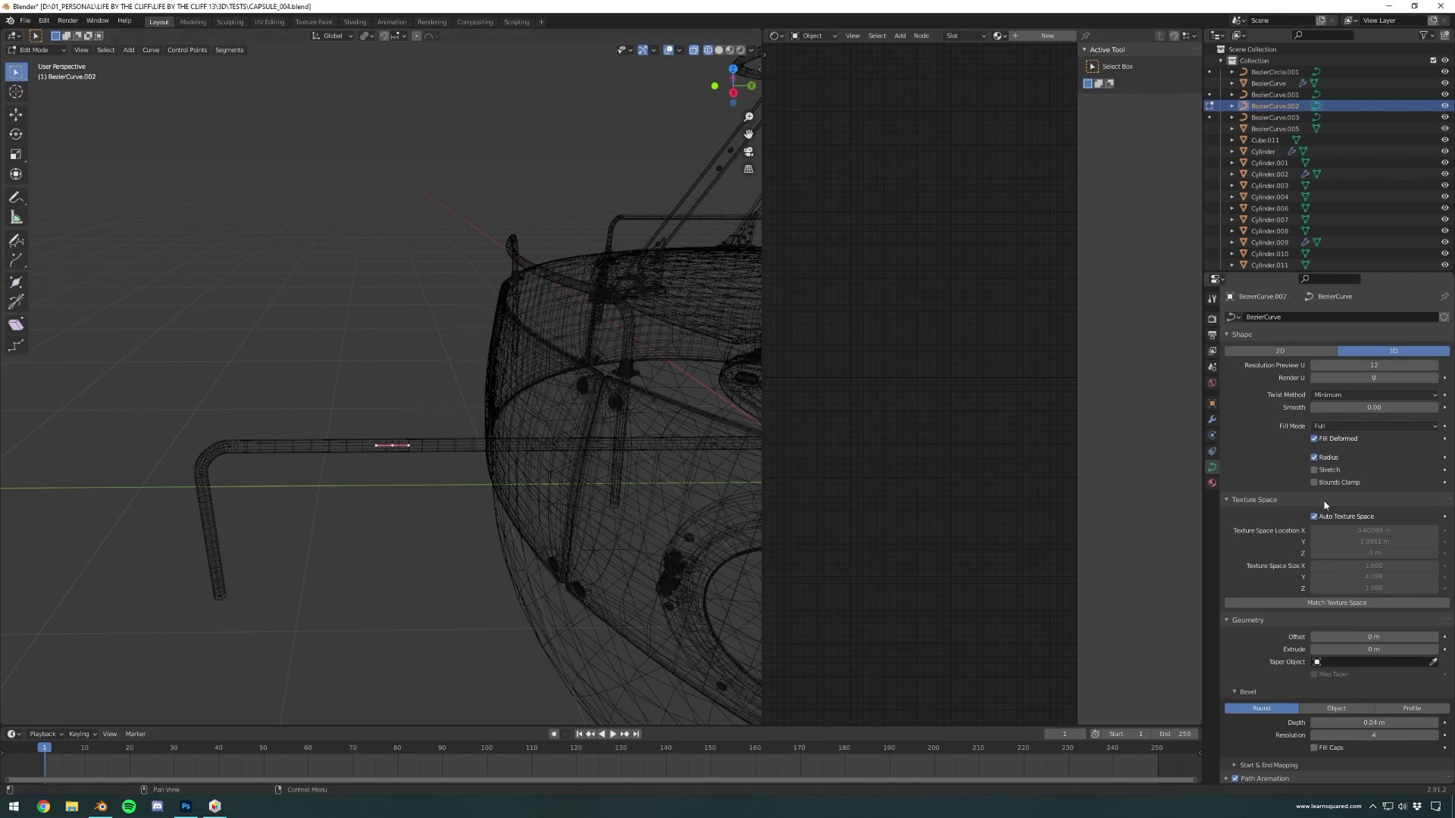
# - Convert the original frame from a curve to a mesh and return the viewport to solid shading
pyautogui.press('Tab')
pyautogui.rightClick(445, 443)
pyautogui.click(439, 420)
pyautogui.scroll(-3, 524, 459)
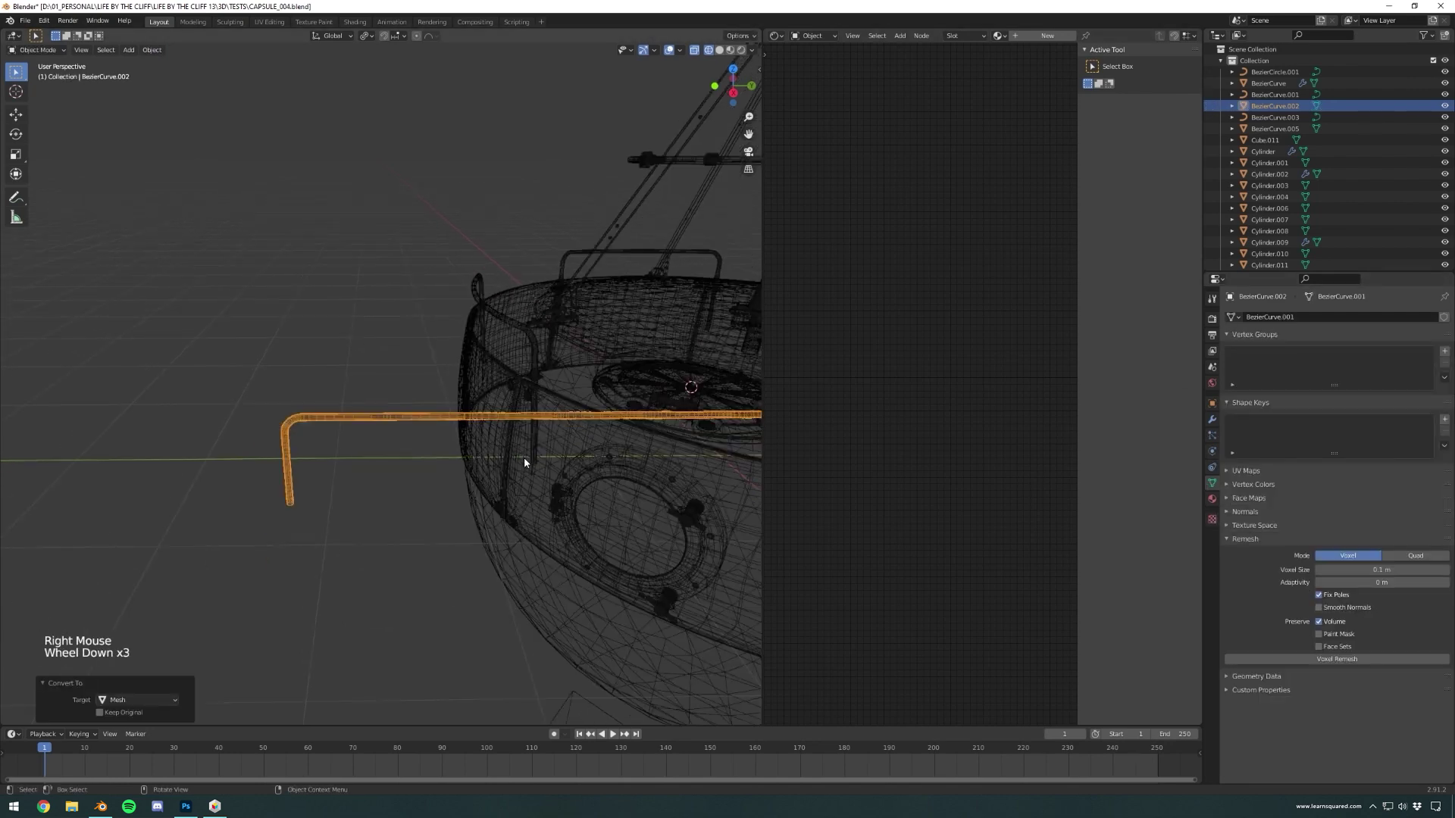
pyautogui.scroll(-2, 525, 463)
pyautogui.press('Tab')
pyautogui.press('Tab')
pyautogui.click(693, 51)
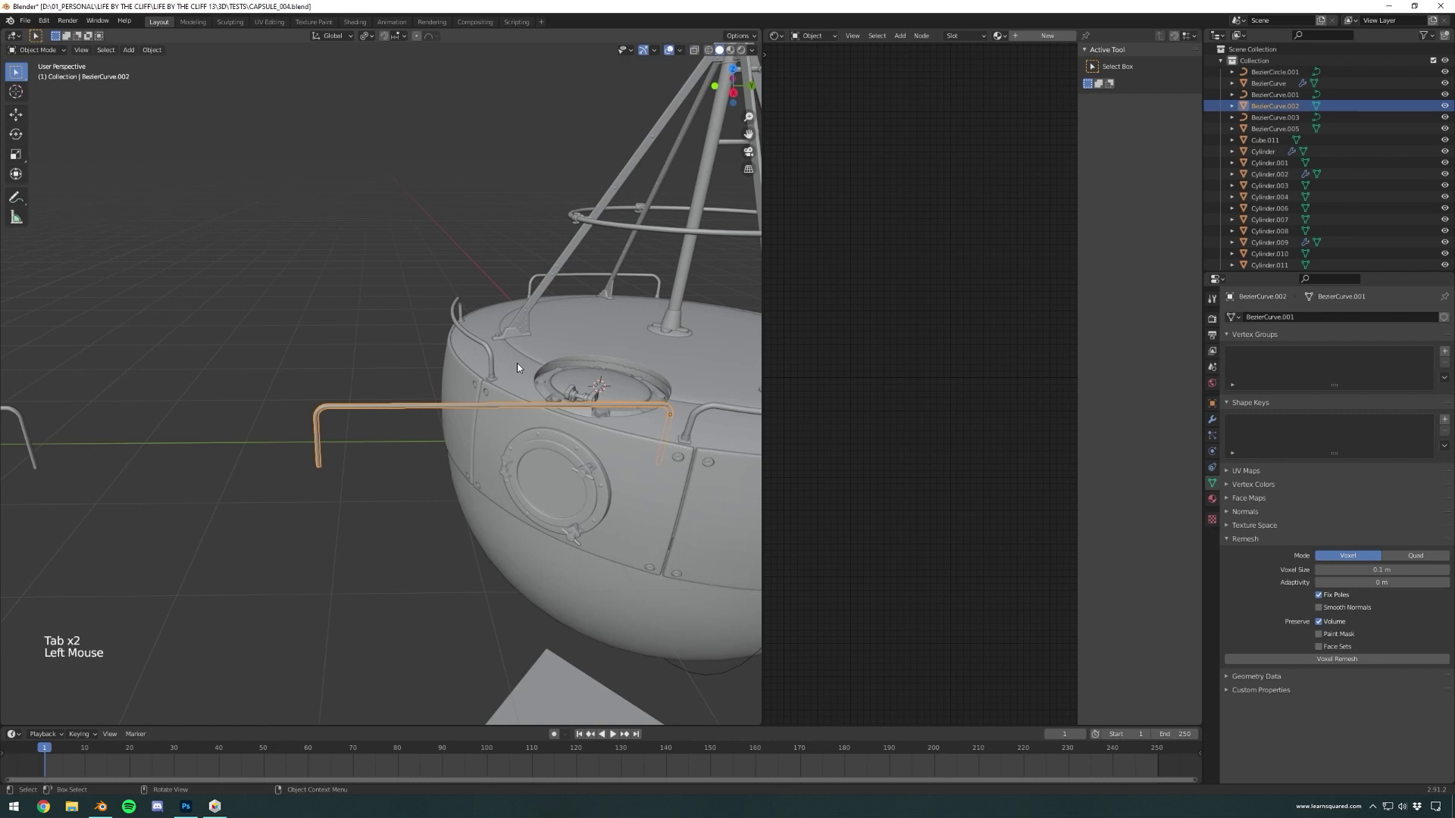
# - Deselect the frame and add a Bezier circle with a 1 m radius centred on the hatch
pyautogui.moveTo(518, 367); pyautogui.dragTo(561, 384, button='middle')
pyautogui.scroll(1, 561, 384)
pyautogui.click(306, 584)
pyautogui.hotkey('shift', 'a')
pyautogui.moveTo(418, 511)
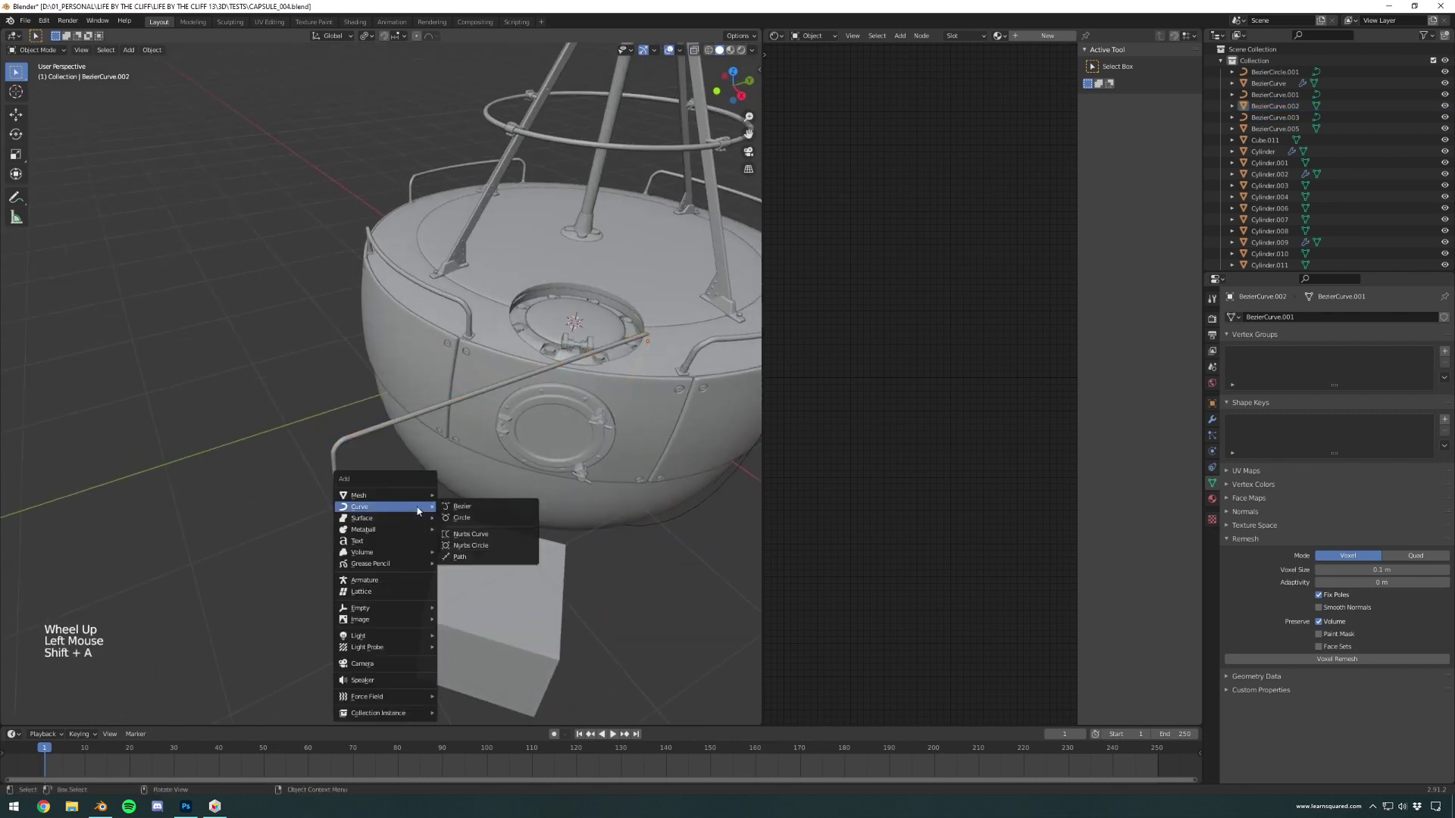
pyautogui.click(462, 517)
pyautogui.click(732, 72)
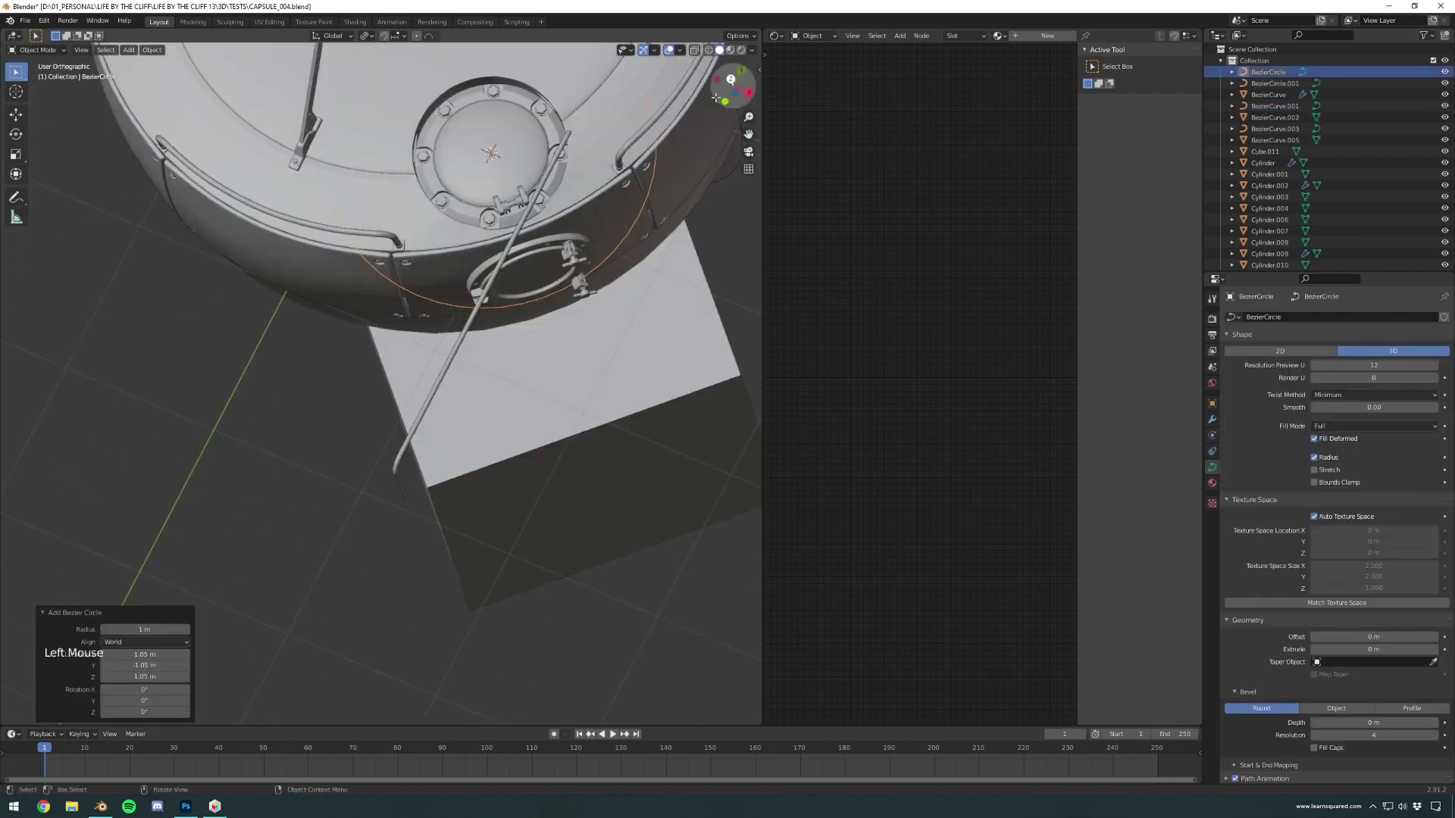
pyautogui.moveTo(405, 136)
pyautogui.keyDown('shift'); pyautogui.mouseDown(button='middle')
pyautogui.moveTo(440, 292)
pyautogui.moveTo(442, 183)
pyautogui.moveTo(471, 202)
pyautogui.moveTo(513, 292)
pyautogui.mouseUp(button='middle'); pyautogui.keyUp('shift')
# - Scale the circle down to slightly larger than the hatch and raise it along Z
pyautogui.press('s')
pyautogui.click(544, 204)
pyautogui.press('g')
pyautogui.press('z')
pyautogui.click(448, 156)
pyautogui.moveTo(522, 270); pyautogui.dragTo(537, 261, button='middle')
pyautogui.keyDown('shift'); pyautogui.moveTo(537, 261); pyautogui.dragTo(529, 283, button='middle'); pyautogui.keyUp('shift')
# - Move the frame about 0.15 m along X and 0.33 m along negative Y, onto the circle's outer edge
pyautogui.click(497, 357)
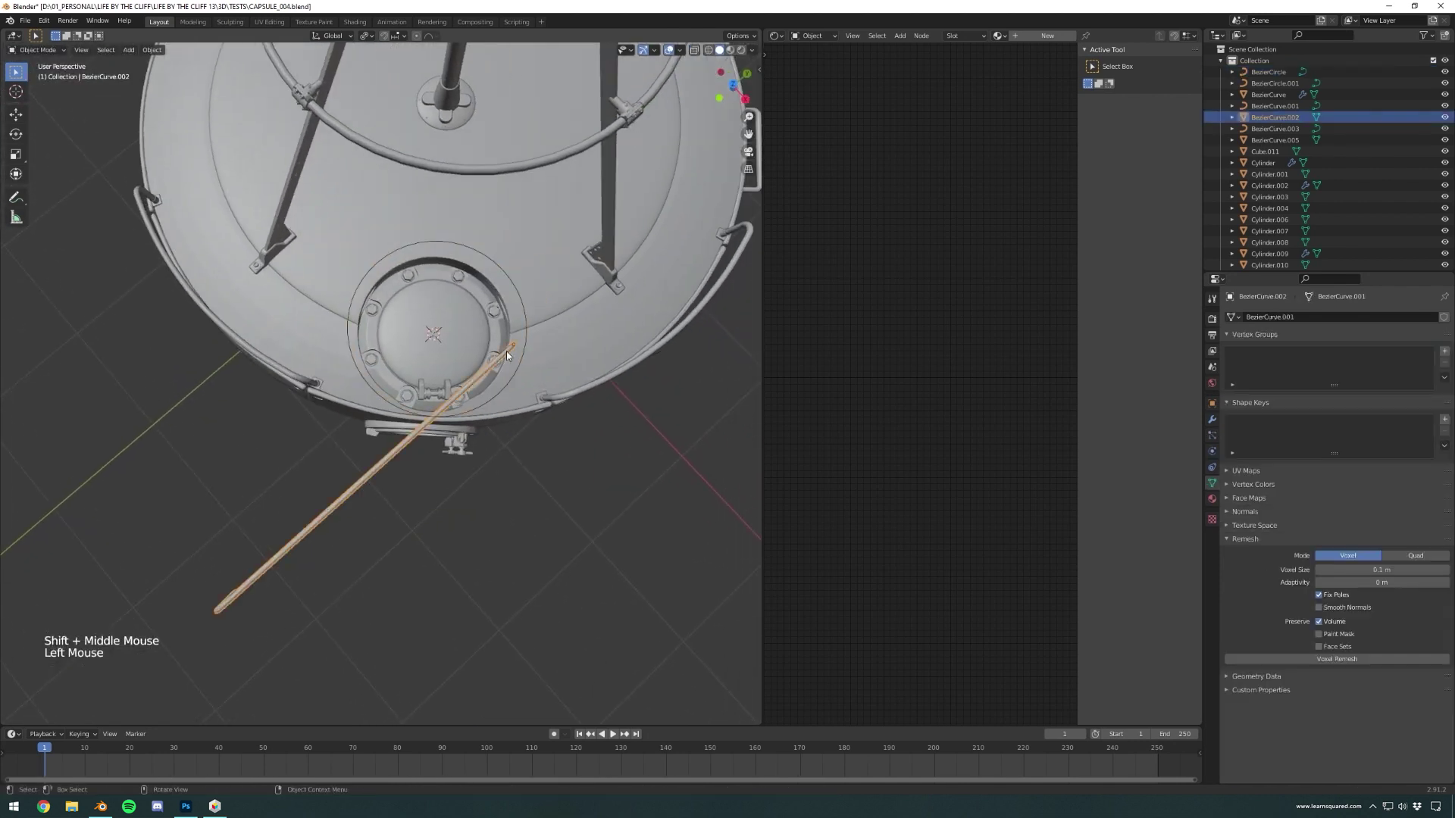
pyautogui.click(733, 85)
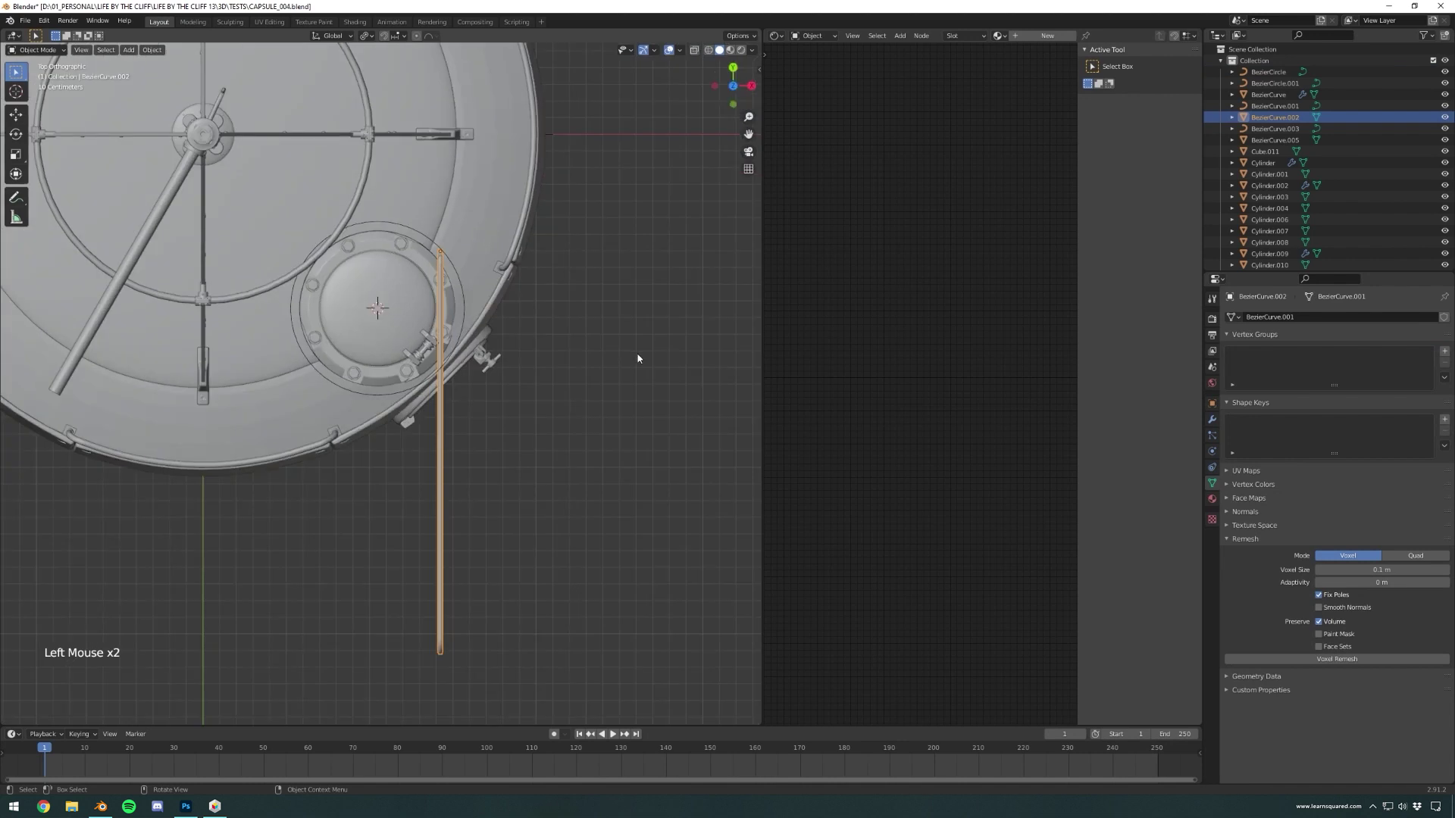
pyautogui.scroll(3, 639, 361)
pyautogui.press('g')
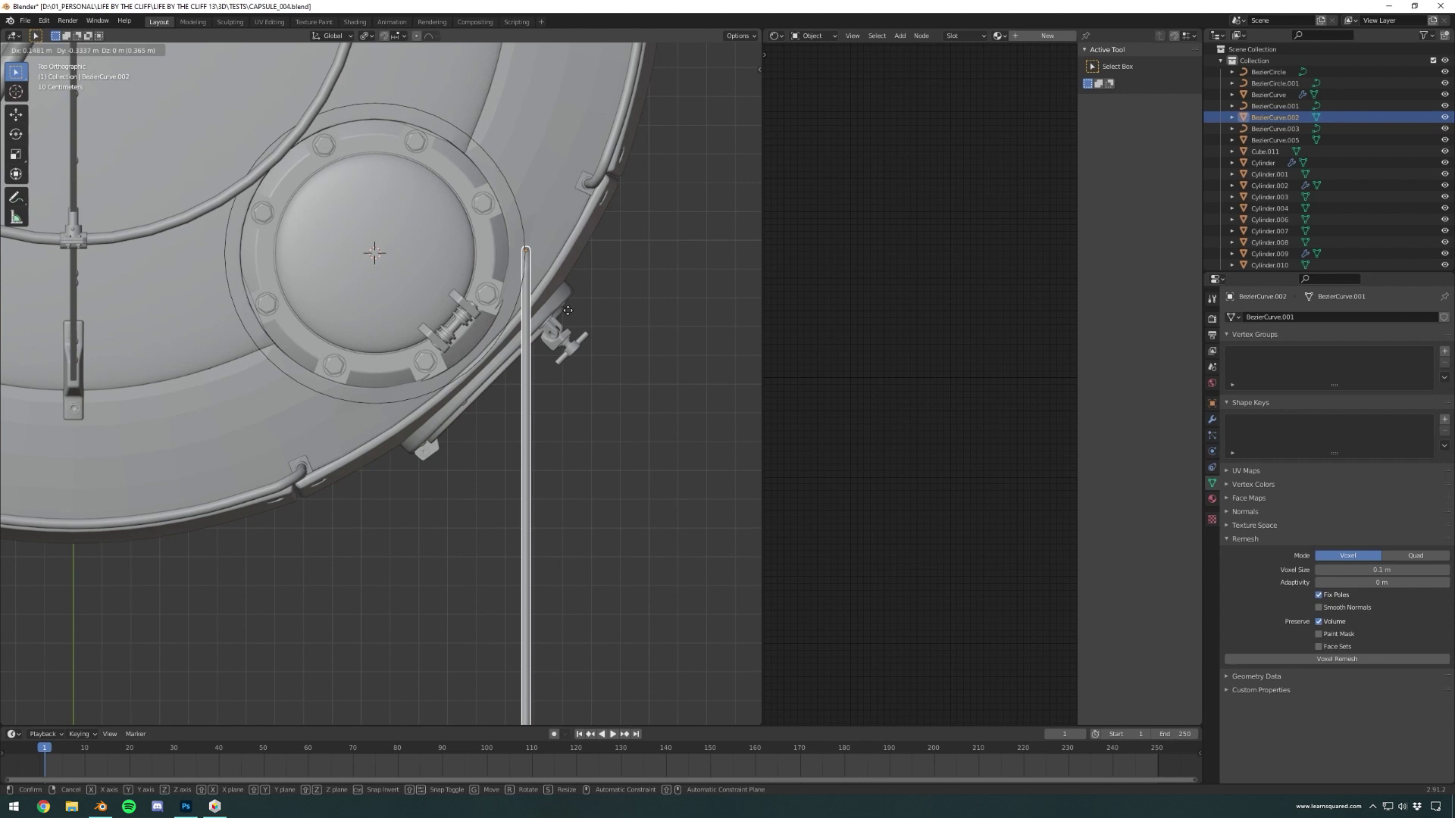
pyautogui.click(566, 310)
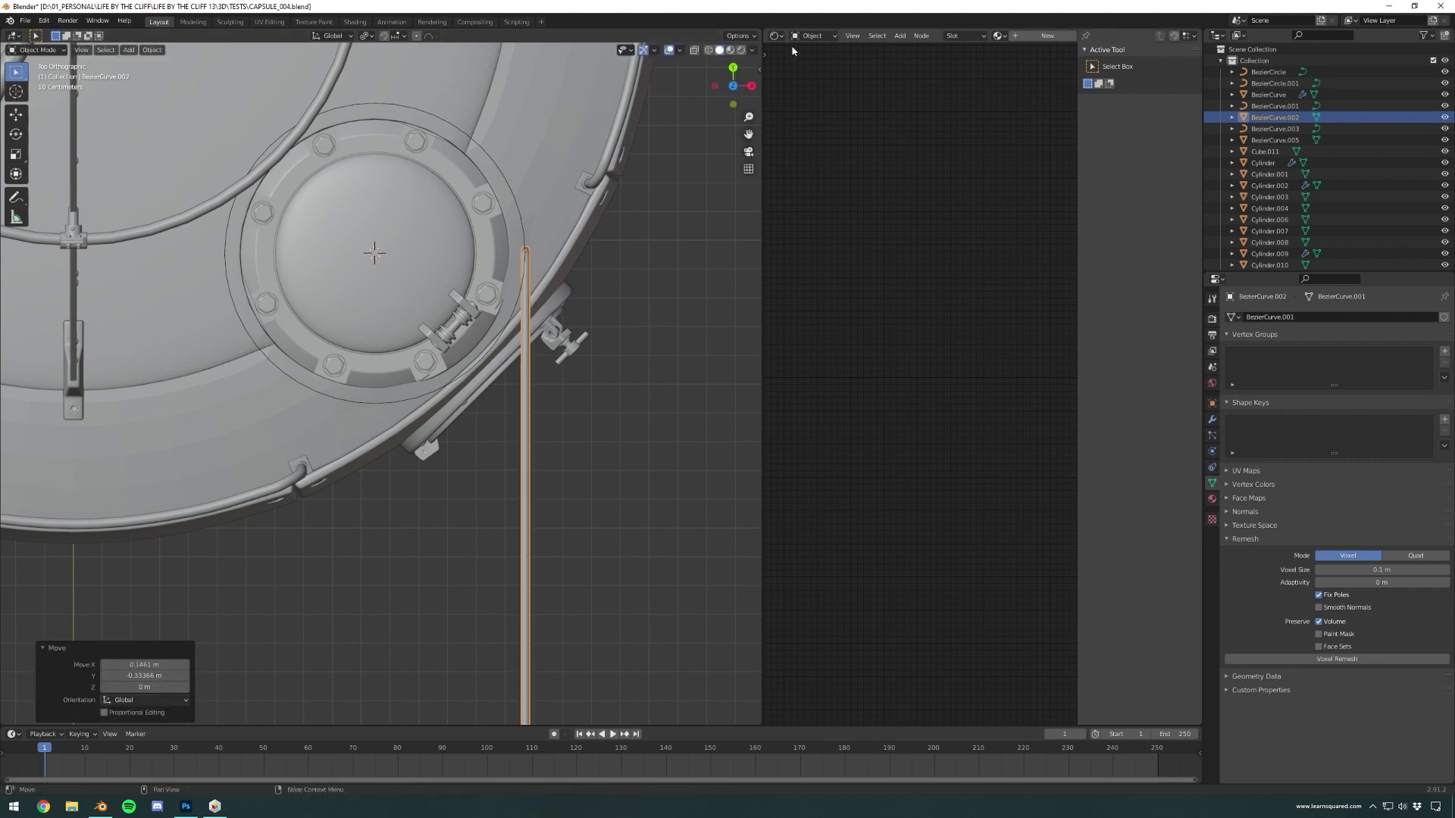
# - Lower the frame's entire mesh slightly along Z in Edit Mode, using the front view, and return to Object Mode
pyautogui.click(733, 103)
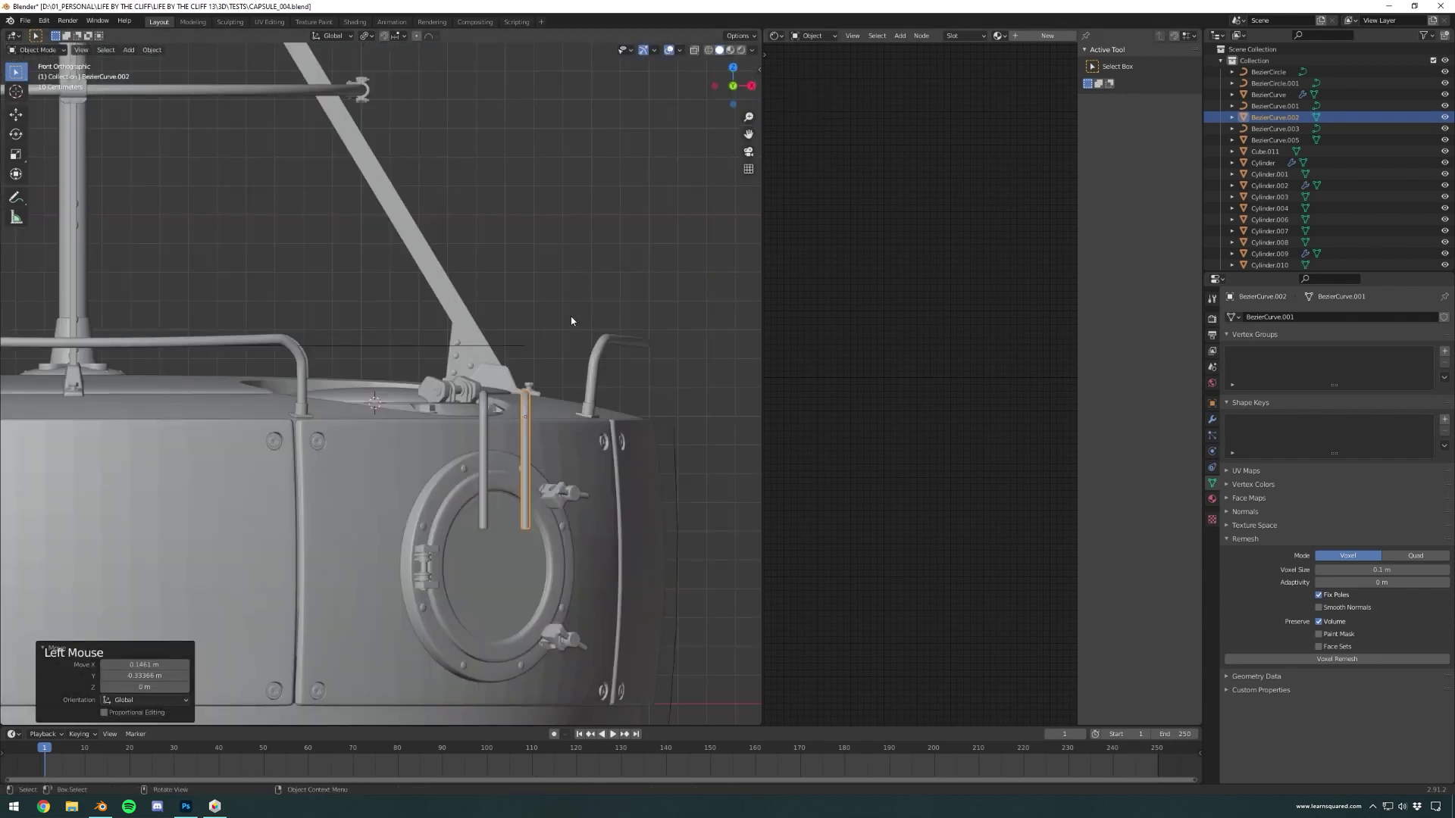
pyautogui.press('Tab')
pyautogui.press('a')
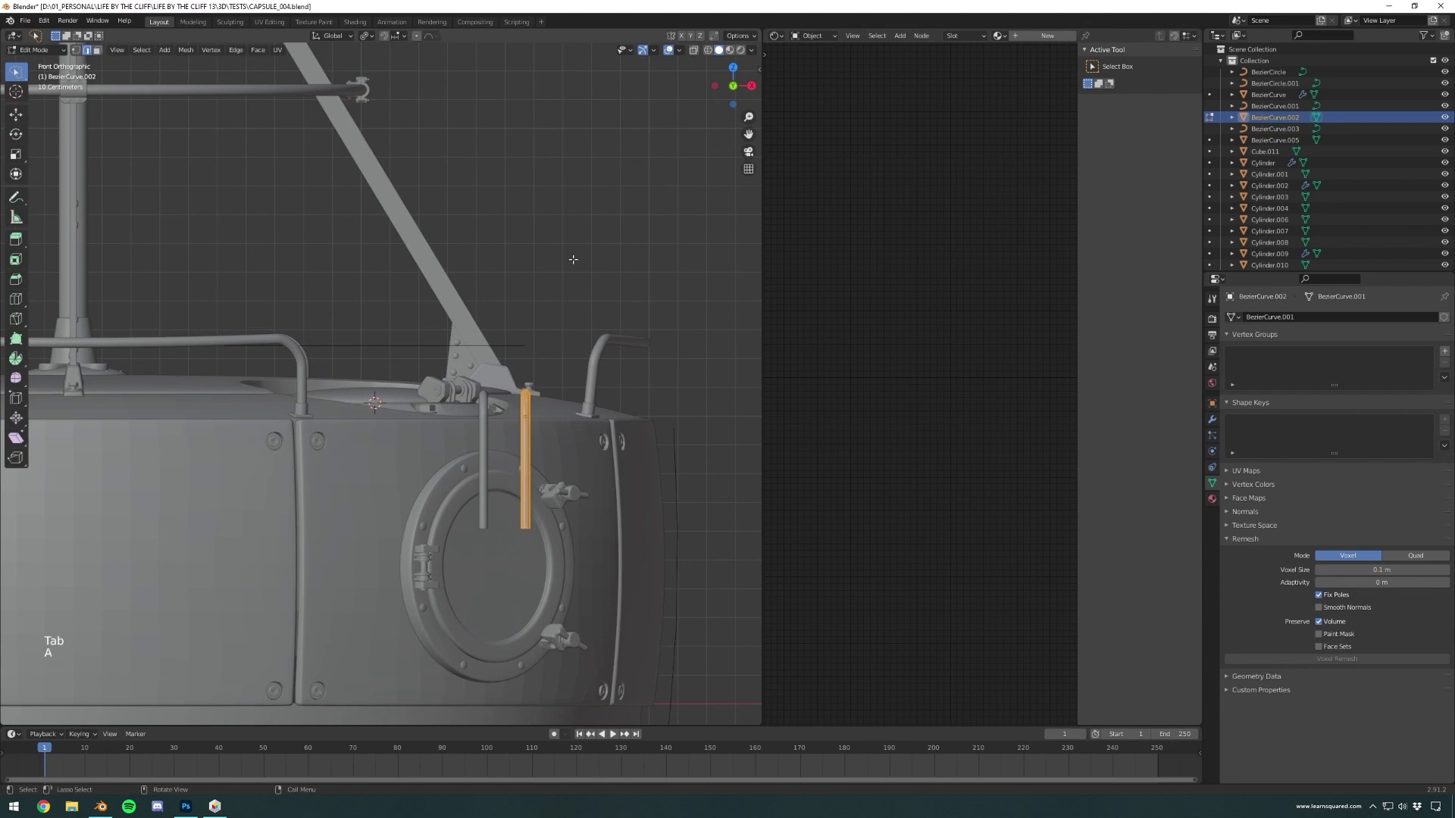
pyautogui.press('g')
pyautogui.press('z')
pyautogui.click(576, 281)
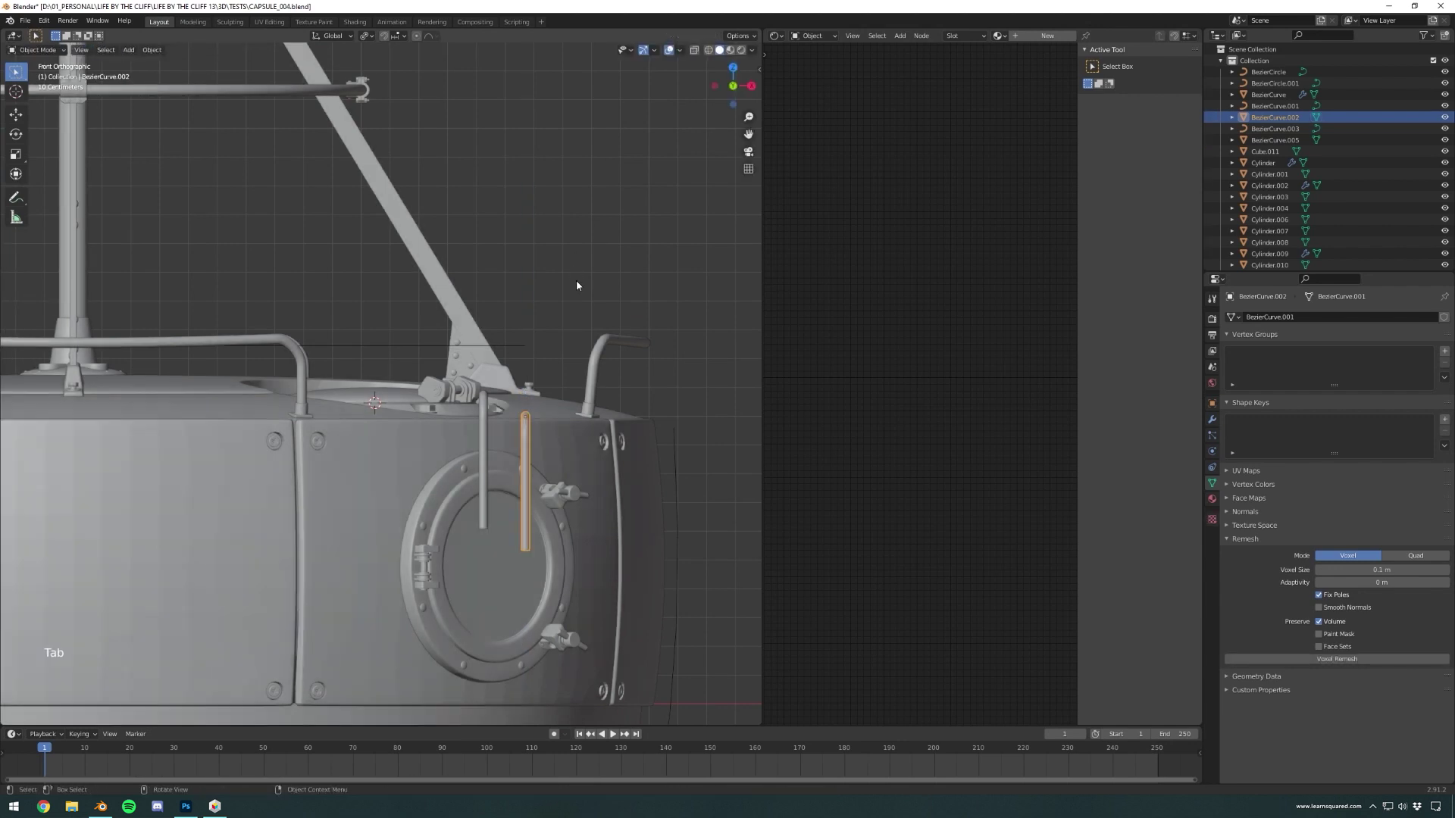
pyautogui.press('Tab')
# - Raise the frame object about 0.24 m along Z to the height of the circle
pyautogui.press('g')
pyautogui.press('z')
pyautogui.click(591, 212)
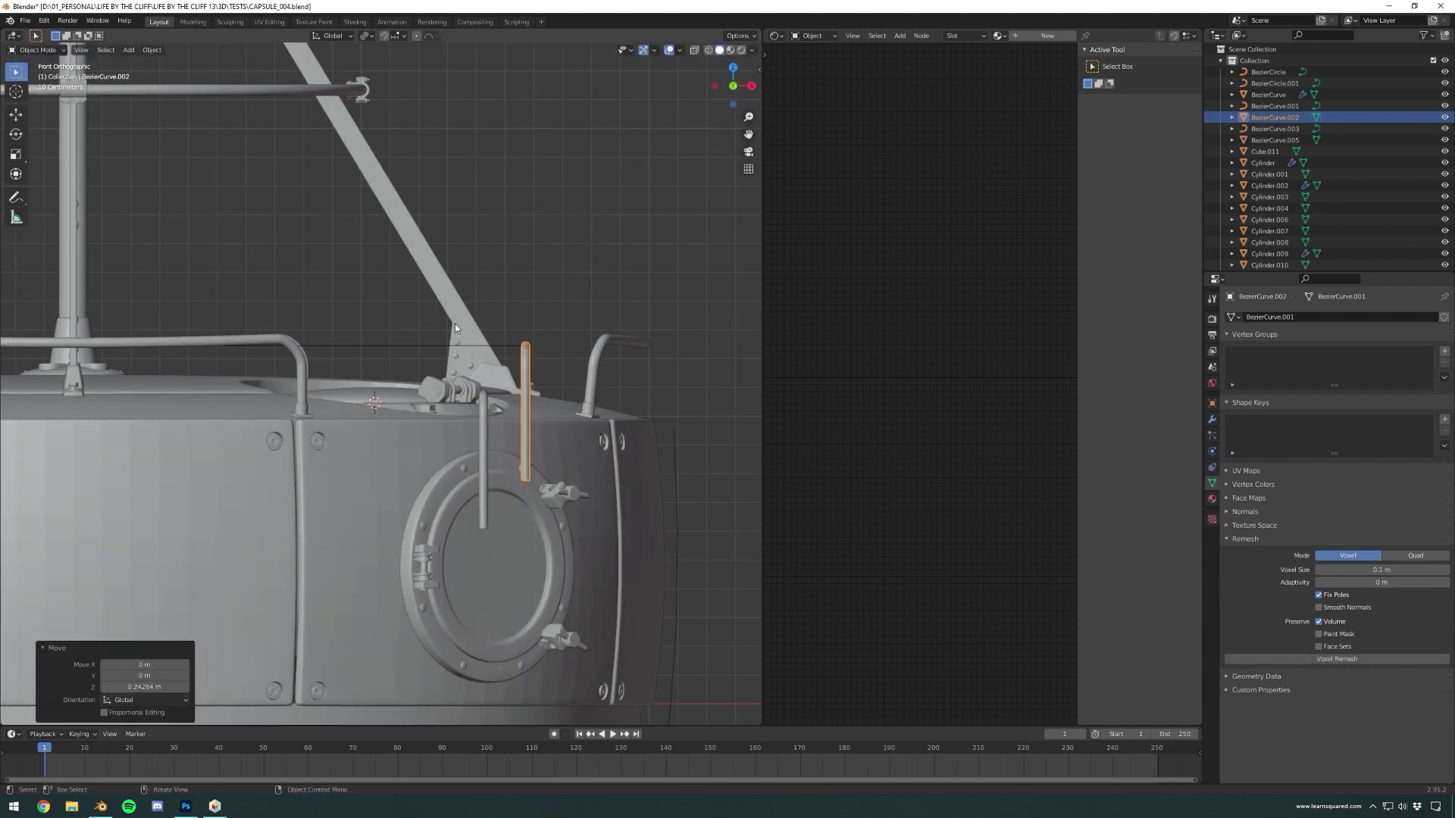
# - Snap the 3D cursor to the selected frame's origin
pyautogui.rightClick(485, 350)
pyautogui.moveTo(500, 484)
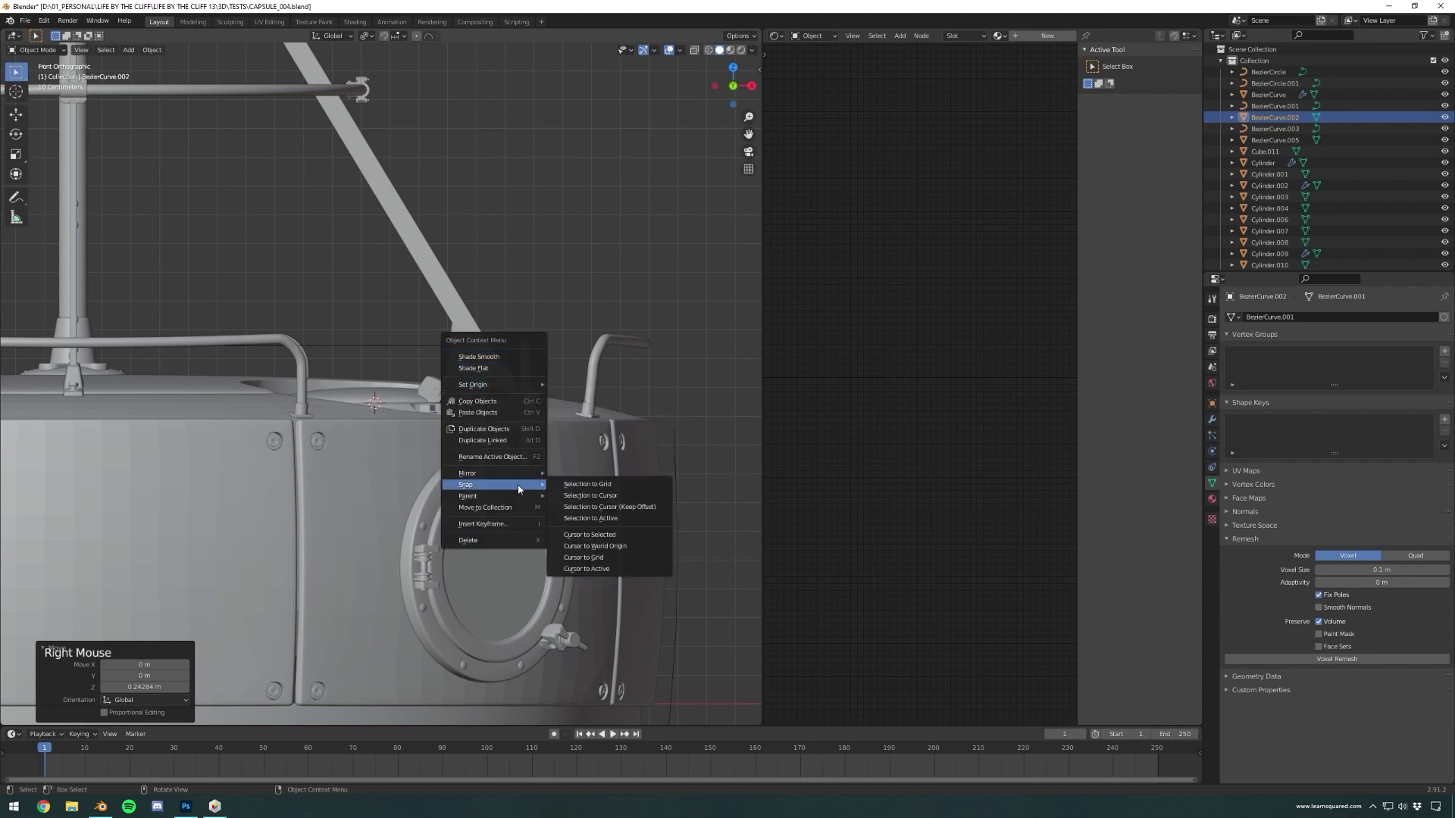
pyautogui.click(610, 536)
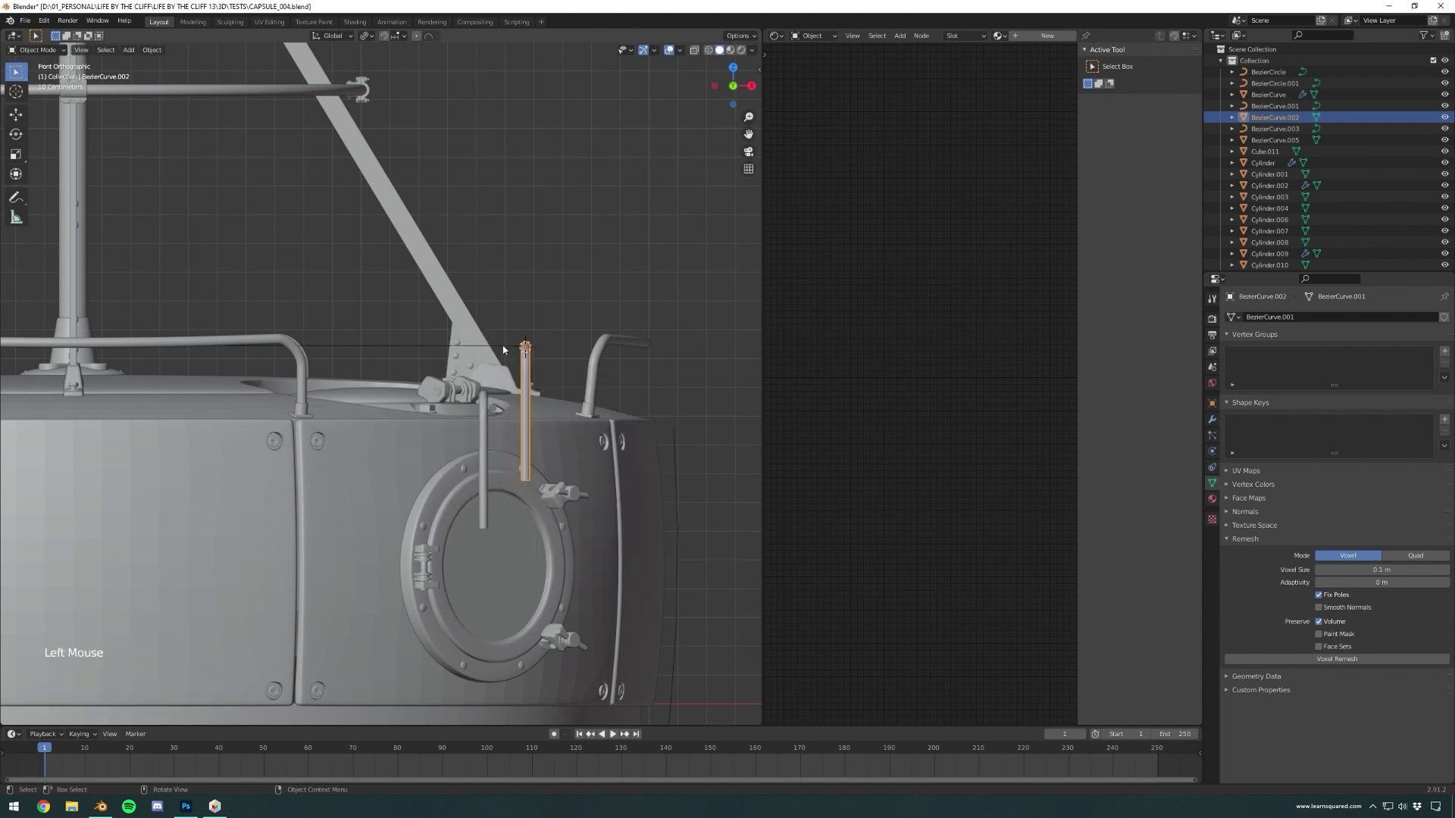
# - Set the origin of the Bezier circle around the hatch to the 3D cursor
pyautogui.click(503, 346)
pyautogui.rightClick(502, 346)
pyautogui.moveTo(503, 347)
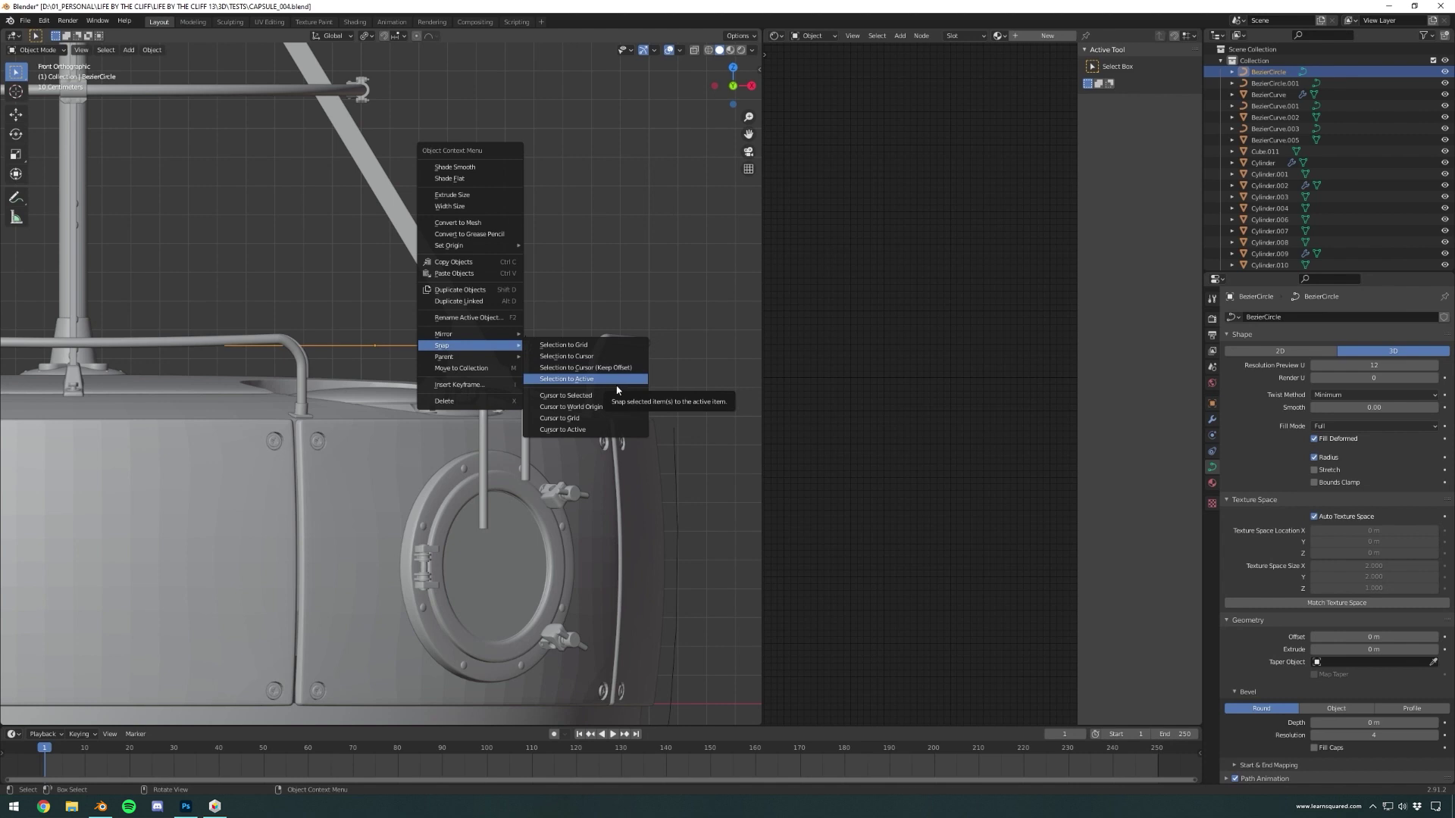
pyautogui.rightClick(479, 358)
pyautogui.moveTo(461, 259)
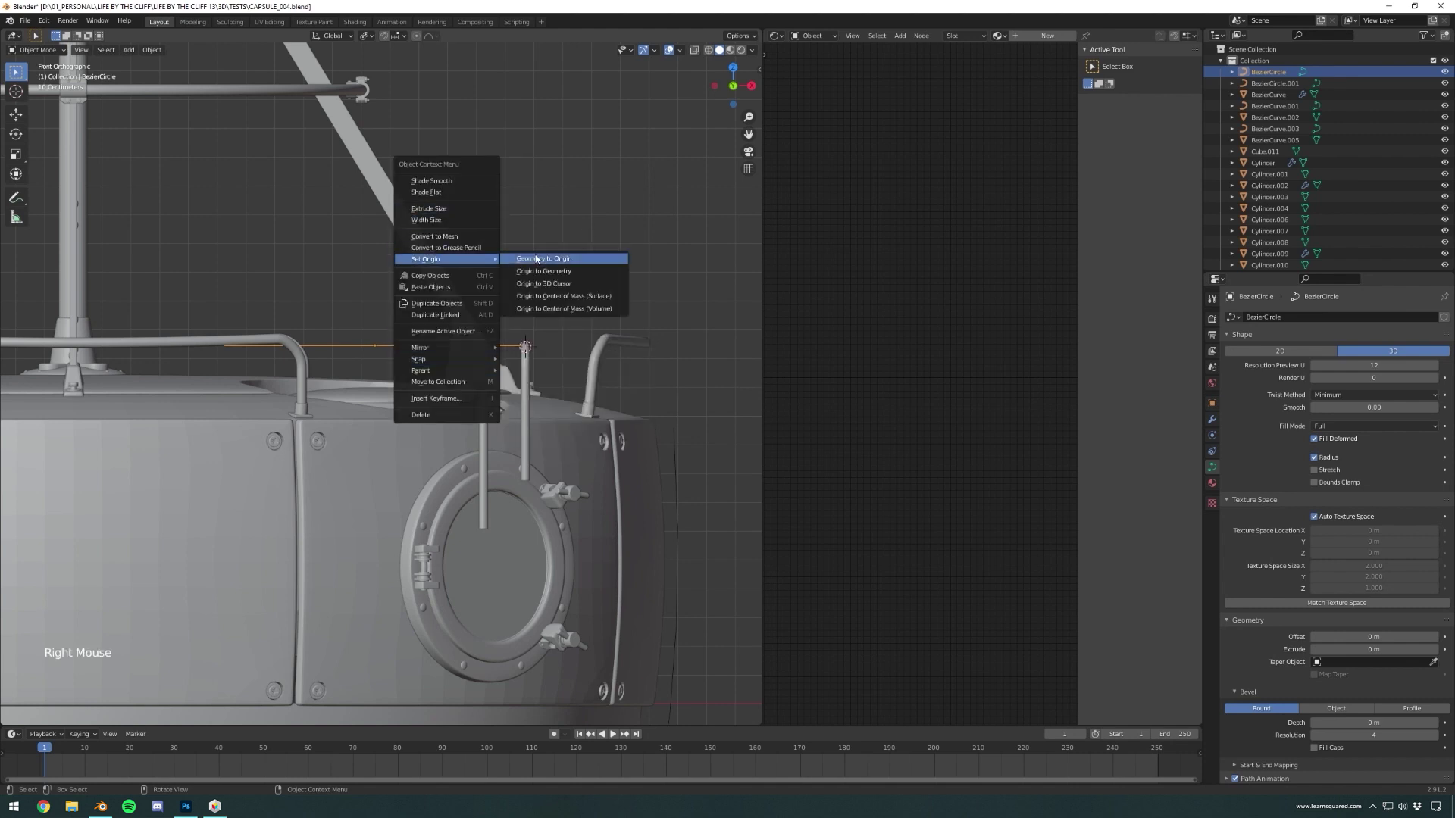
pyautogui.click(569, 283)
# - Select the railing frame and apply its scale
pyautogui.moveTo(569, 284); pyautogui.dragTo(552, 328, button='middle')
pyautogui.click(542, 369)
pyautogui.hotkey('ctrl', 'a')
pyautogui.click(597, 372)
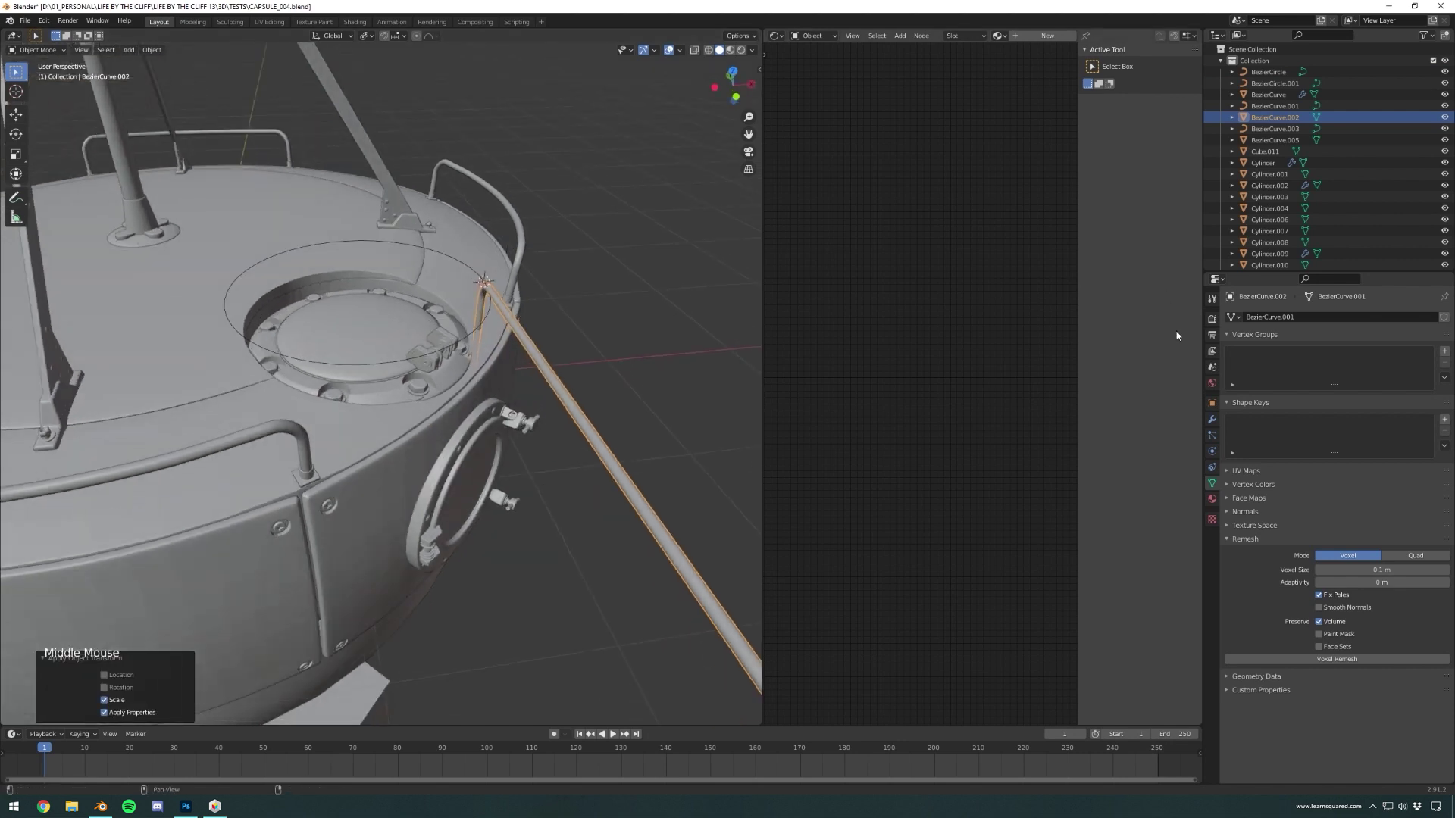
pyautogui.click(1272, 317)
pyautogui.click(557, 364)
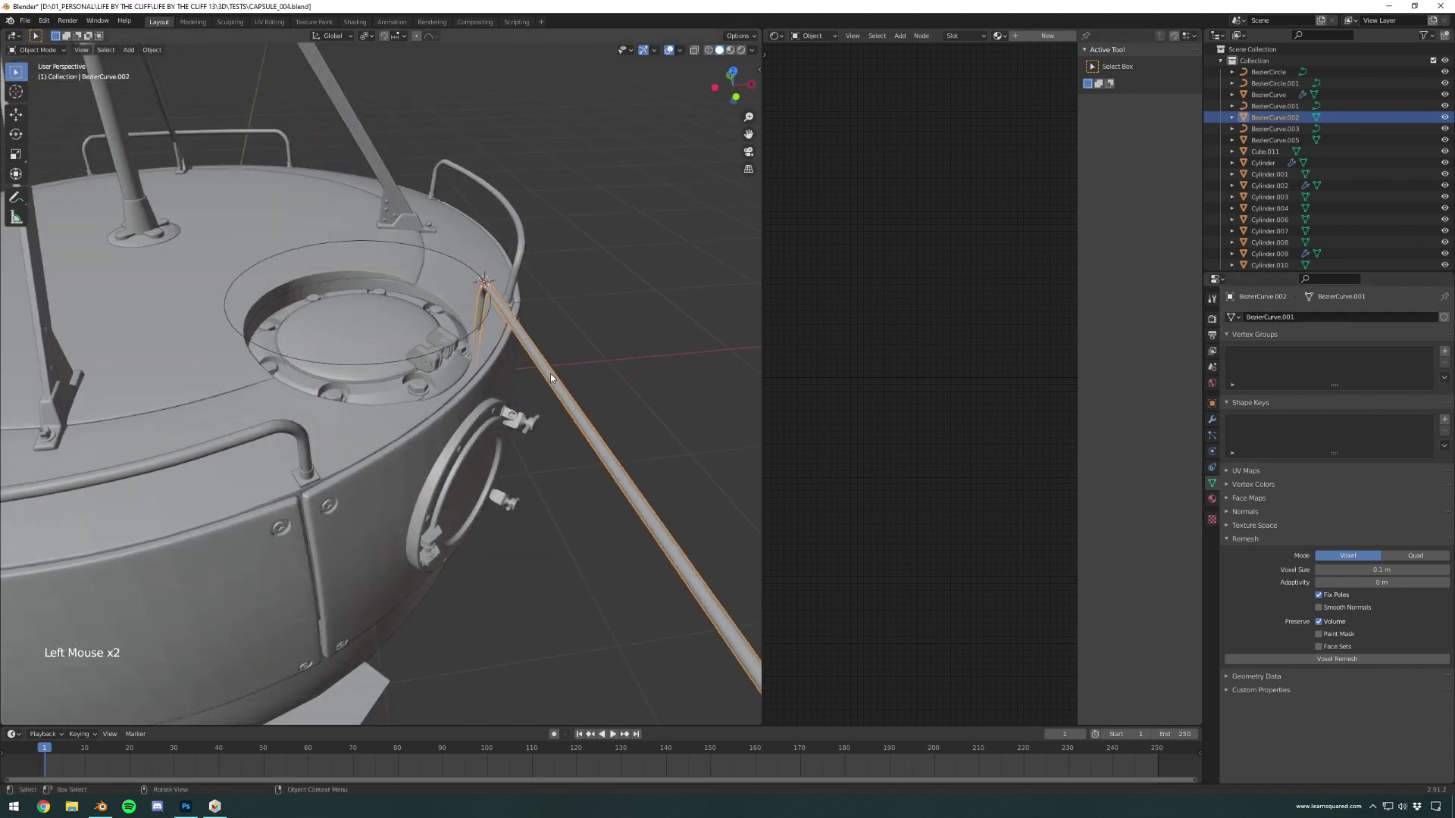
# - Apply all transforms of the railing frame and set its origin back to the 3D cursor
pyautogui.rightClick(550, 374)
pyautogui.hotkey('ctrl', 'a')
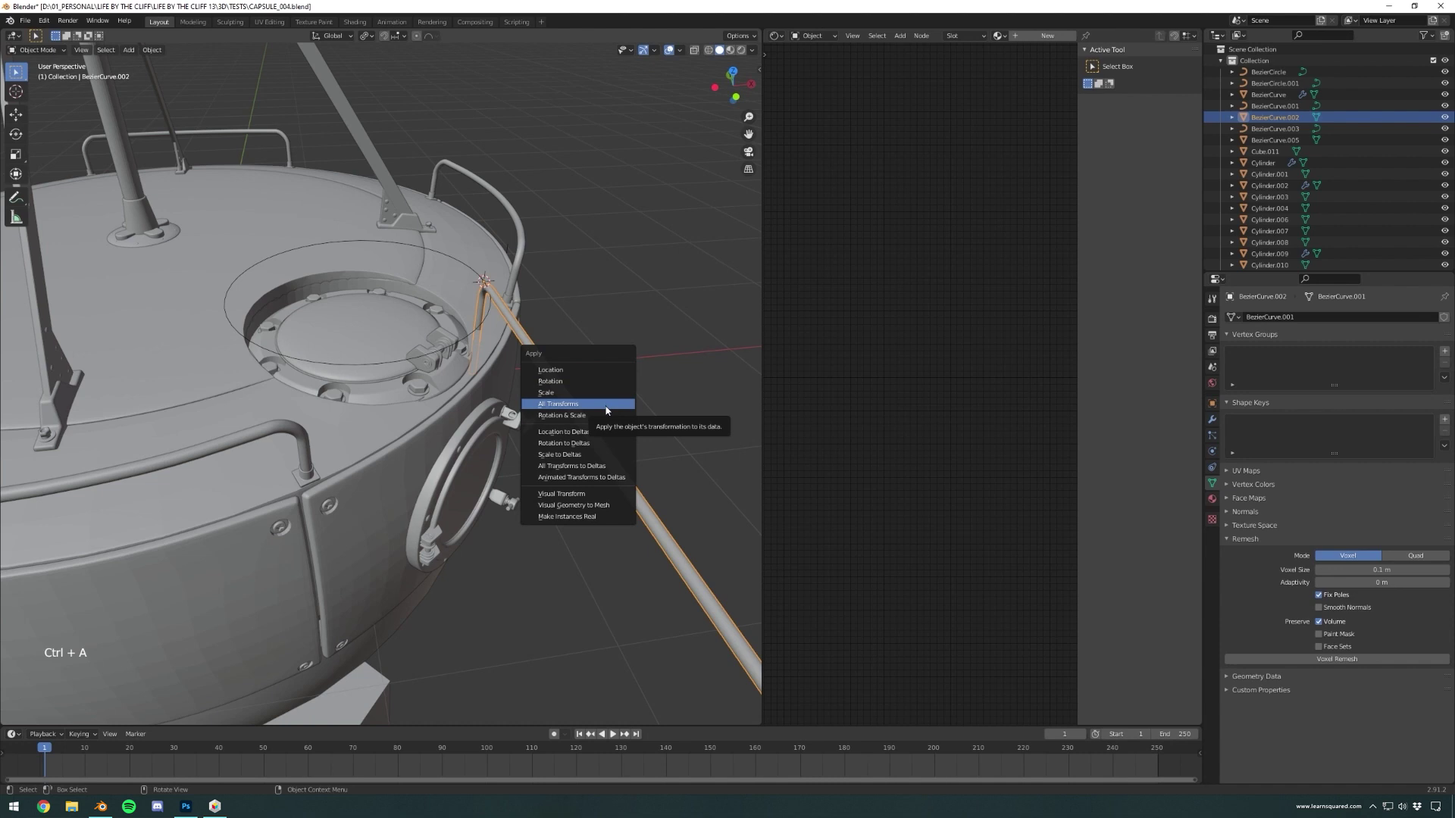
pyautogui.click(606, 404)
pyautogui.rightClick(606, 410)
pyautogui.click(659, 432)
# - Add a Curve modifier to the railing frame with BezierCircle as its curve object
pyautogui.click(1213, 419)
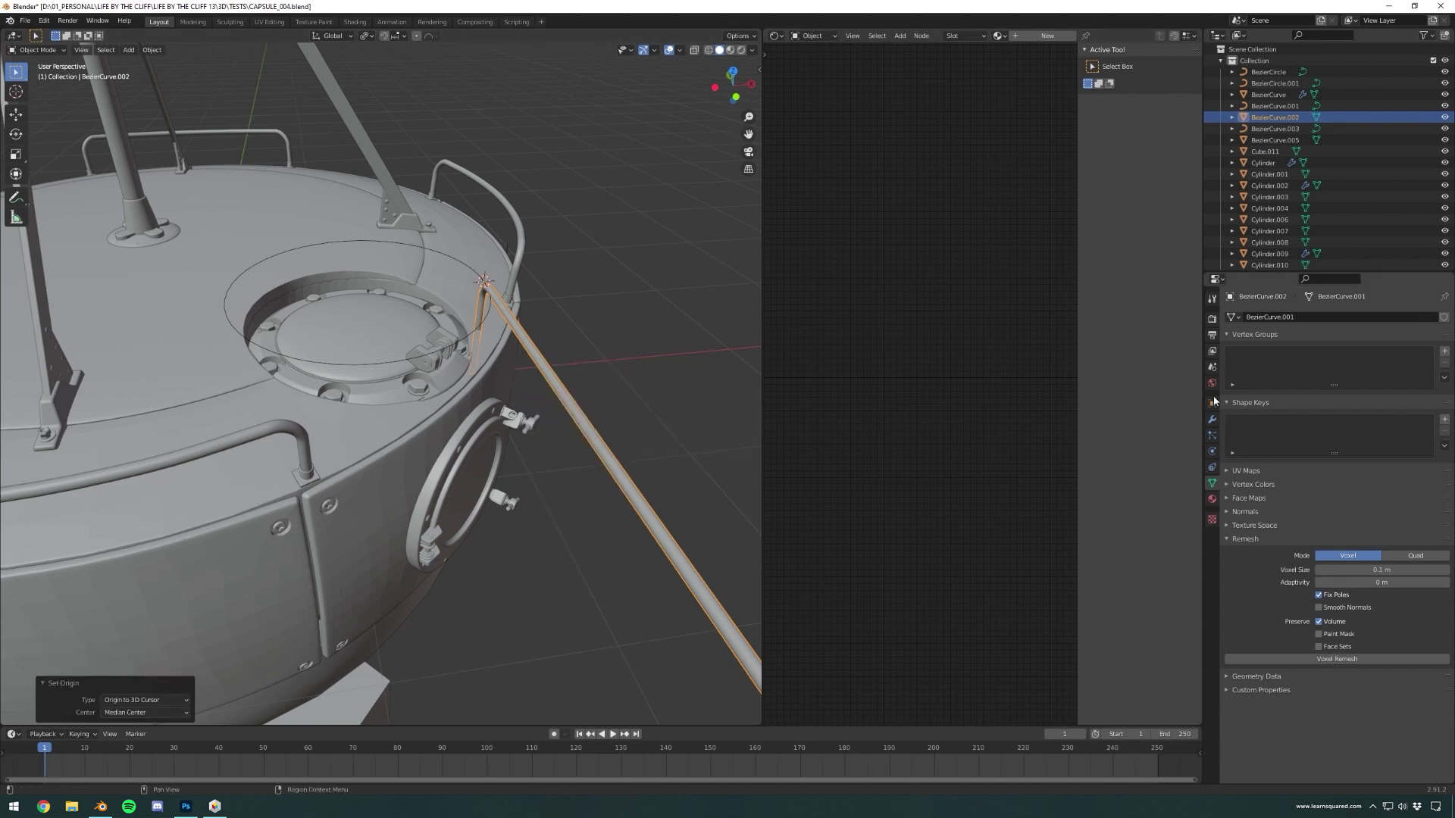
pyautogui.click(1333, 317)
pyautogui.click(1322, 375)
pyautogui.click(1430, 353)
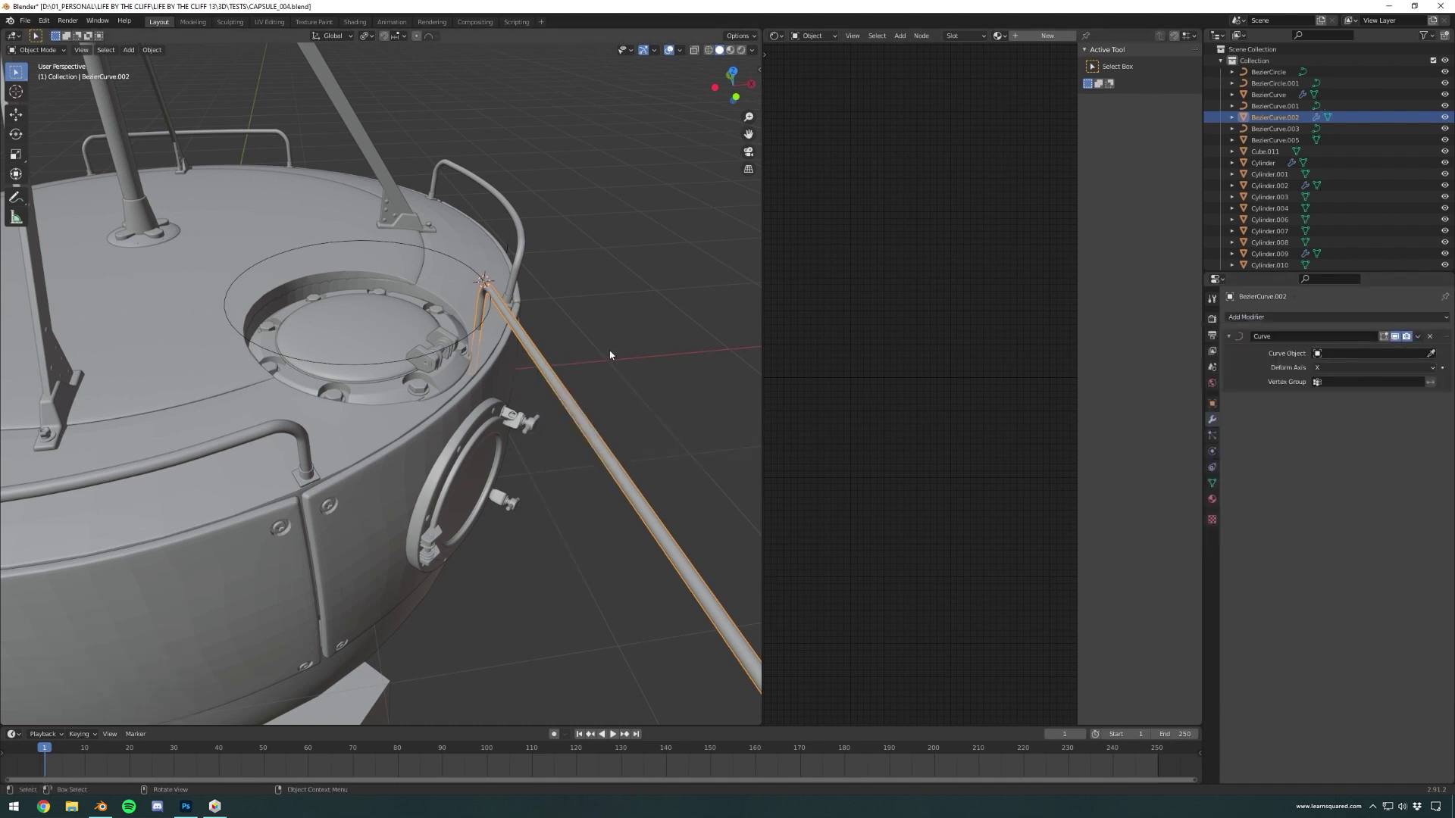
pyautogui.moveTo(470, 318); pyautogui.dragTo(239, 287, button='middle')
pyautogui.click(294, 313)
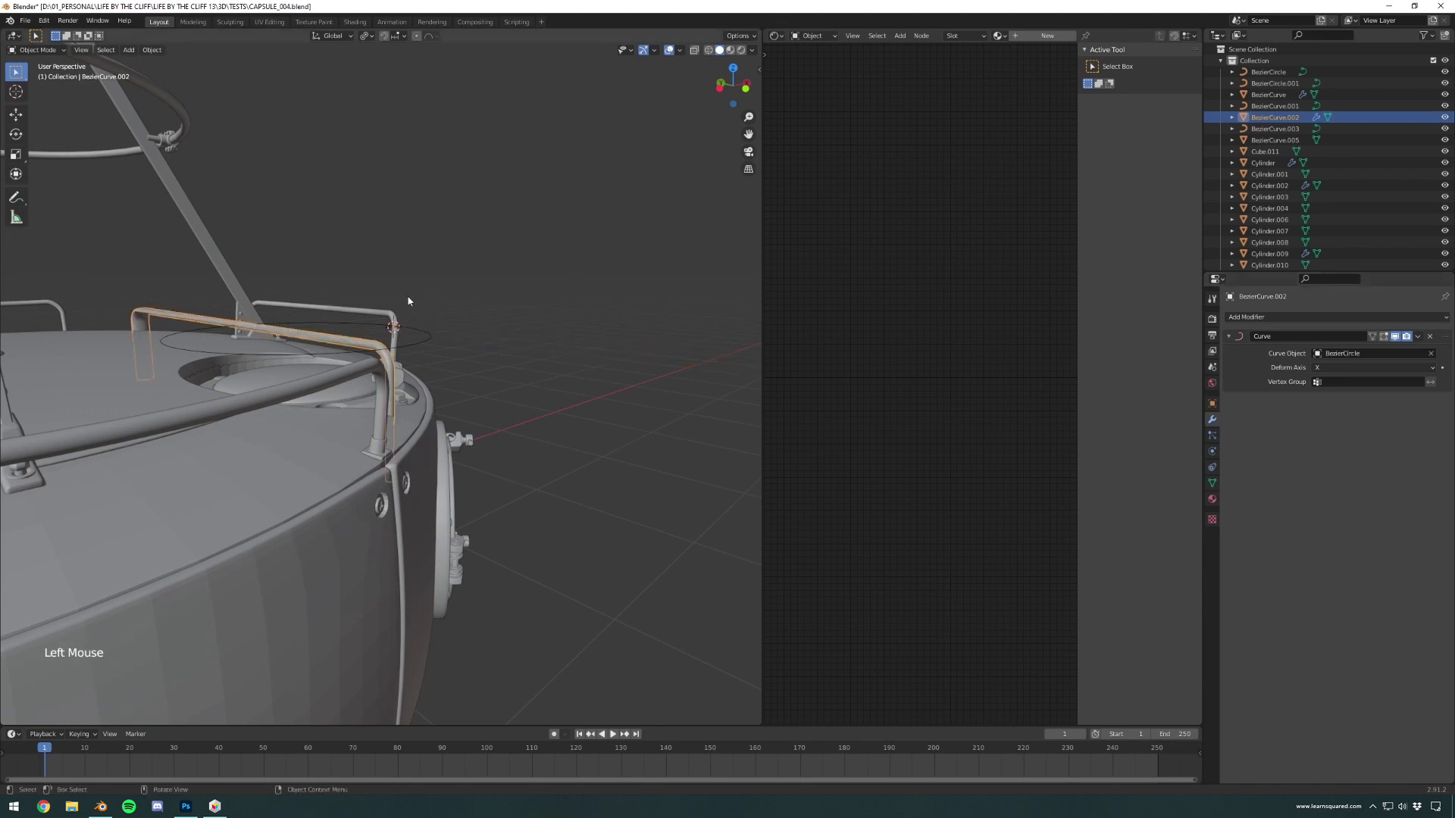
pyautogui.moveTo(406, 301); pyautogui.dragTo(469, 296, button='middle')
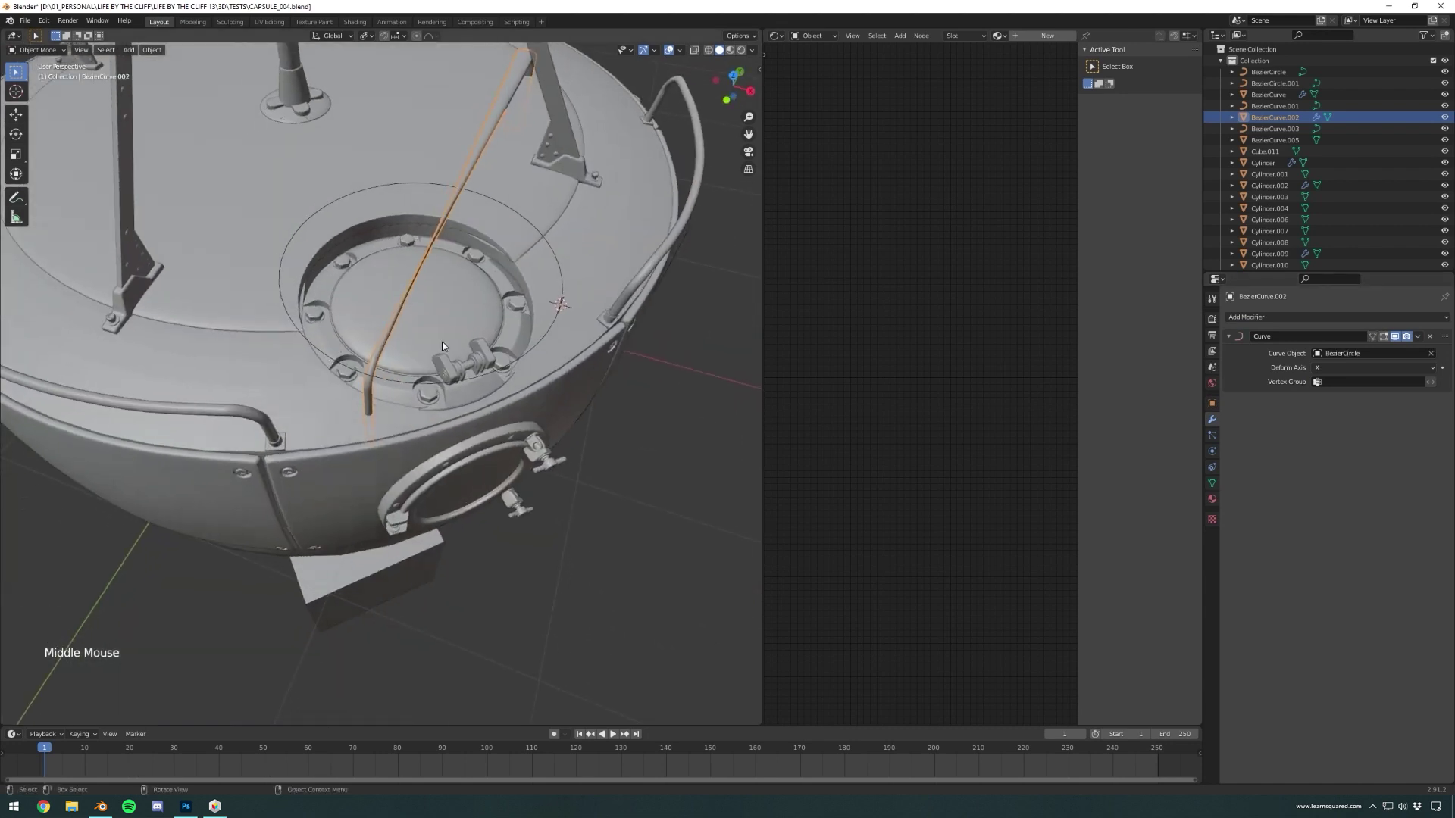
# - Set the Curve modifier's deform axis to Y so the railing bends around the circle
pyautogui.click(1332, 369)
pyautogui.click(1326, 393)
pyautogui.moveTo(682, 326); pyautogui.dragTo(540, 276, button='middle')
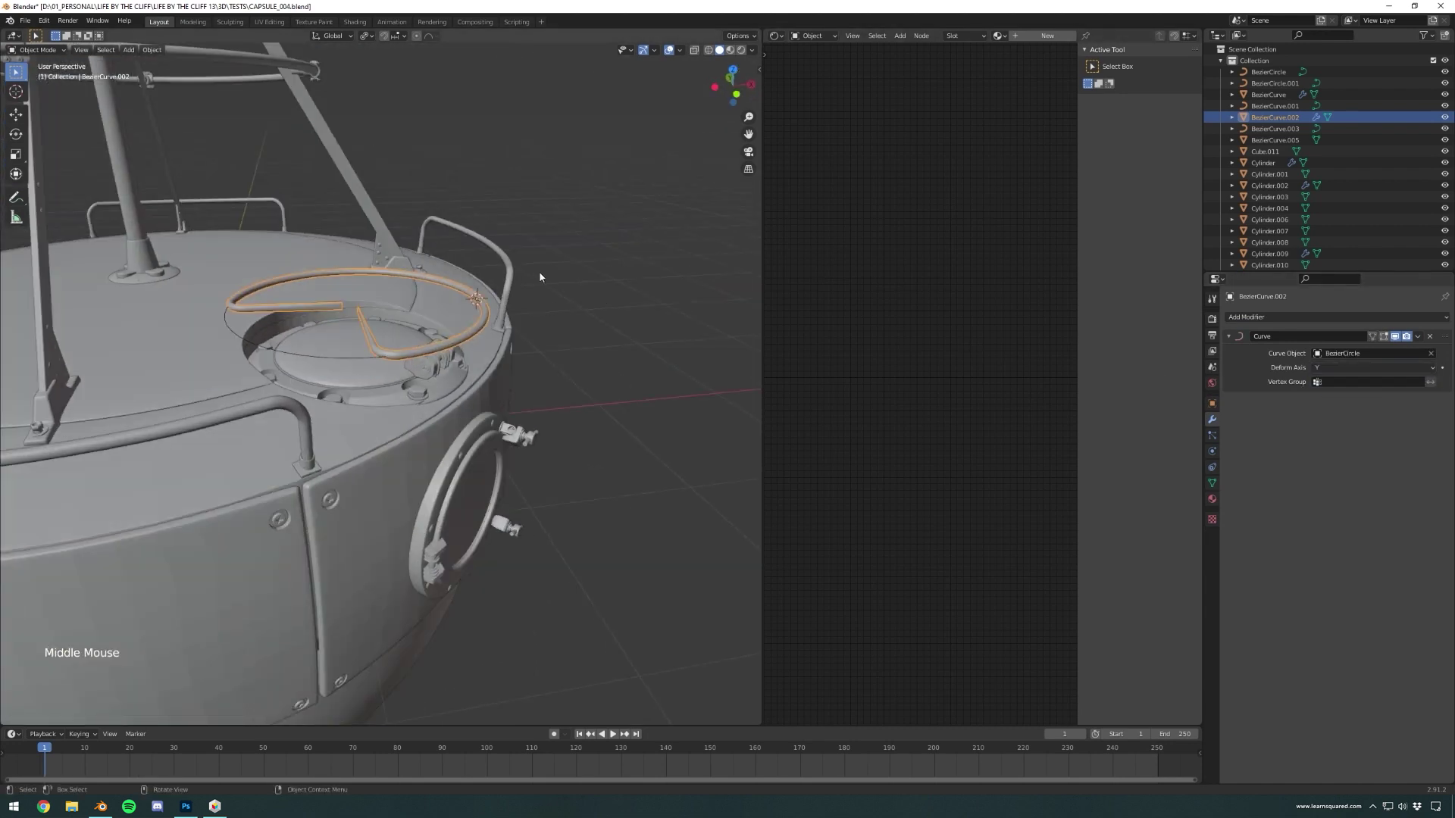
# - Rotate the railing's entire mesh 85° about the global Y axis in Edit Mode
pyautogui.press('Tab')
pyautogui.click(559, 250)
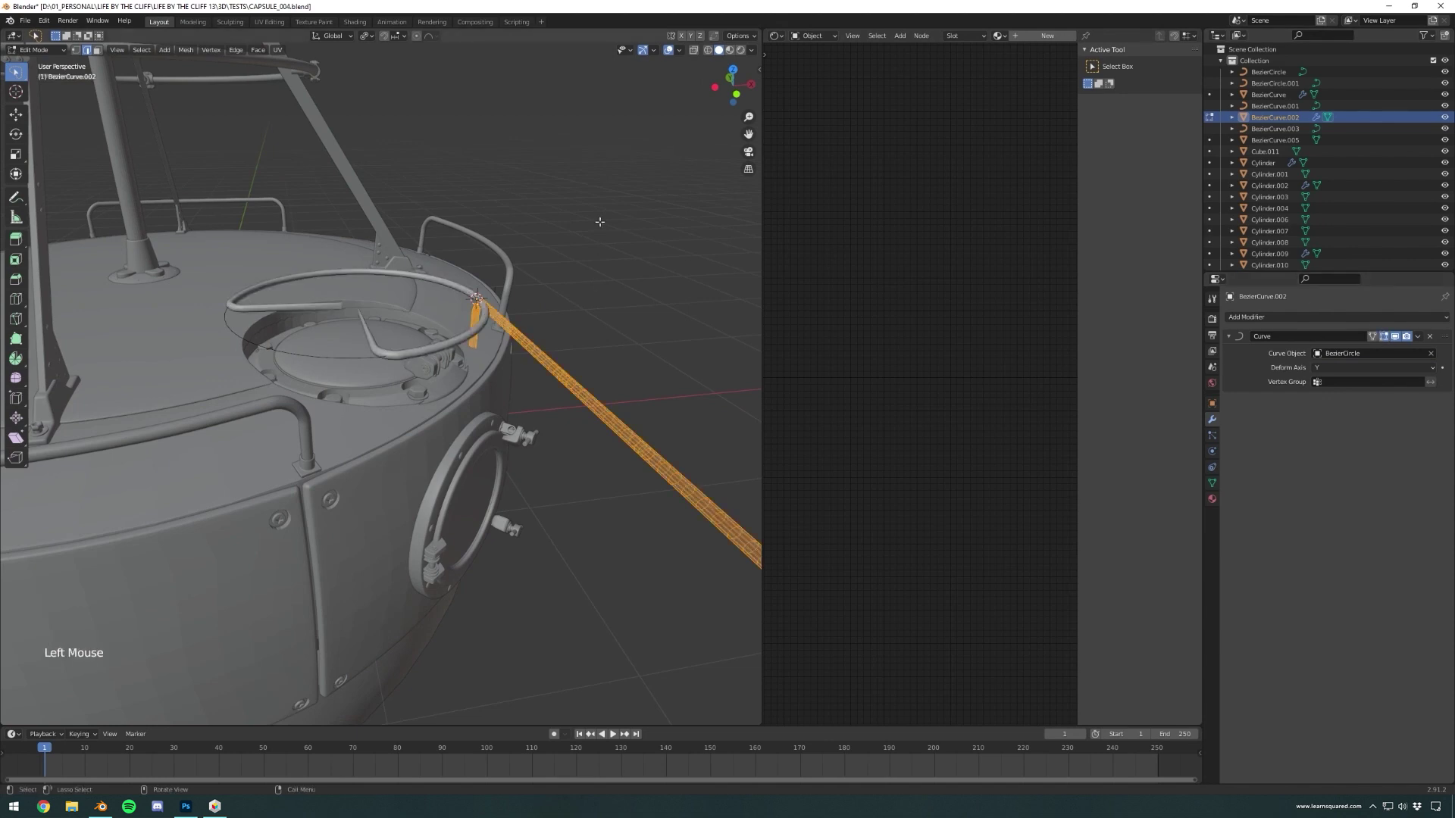
pyautogui.press('r')
pyautogui.press('y')
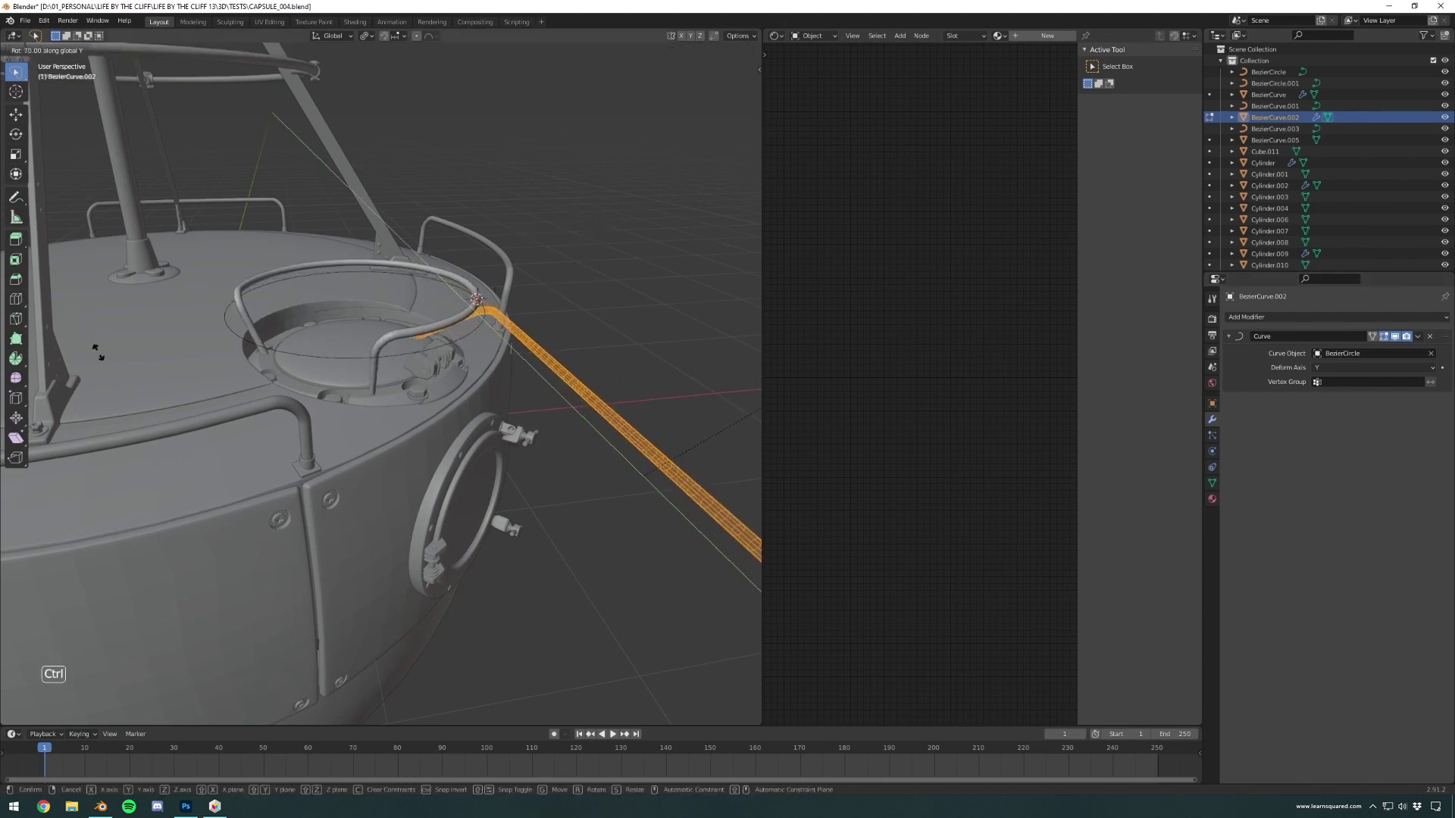
pyautogui.click(146, 394)
pyautogui.moveTo(145, 394); pyautogui.dragTo(419, 309, button='middle')
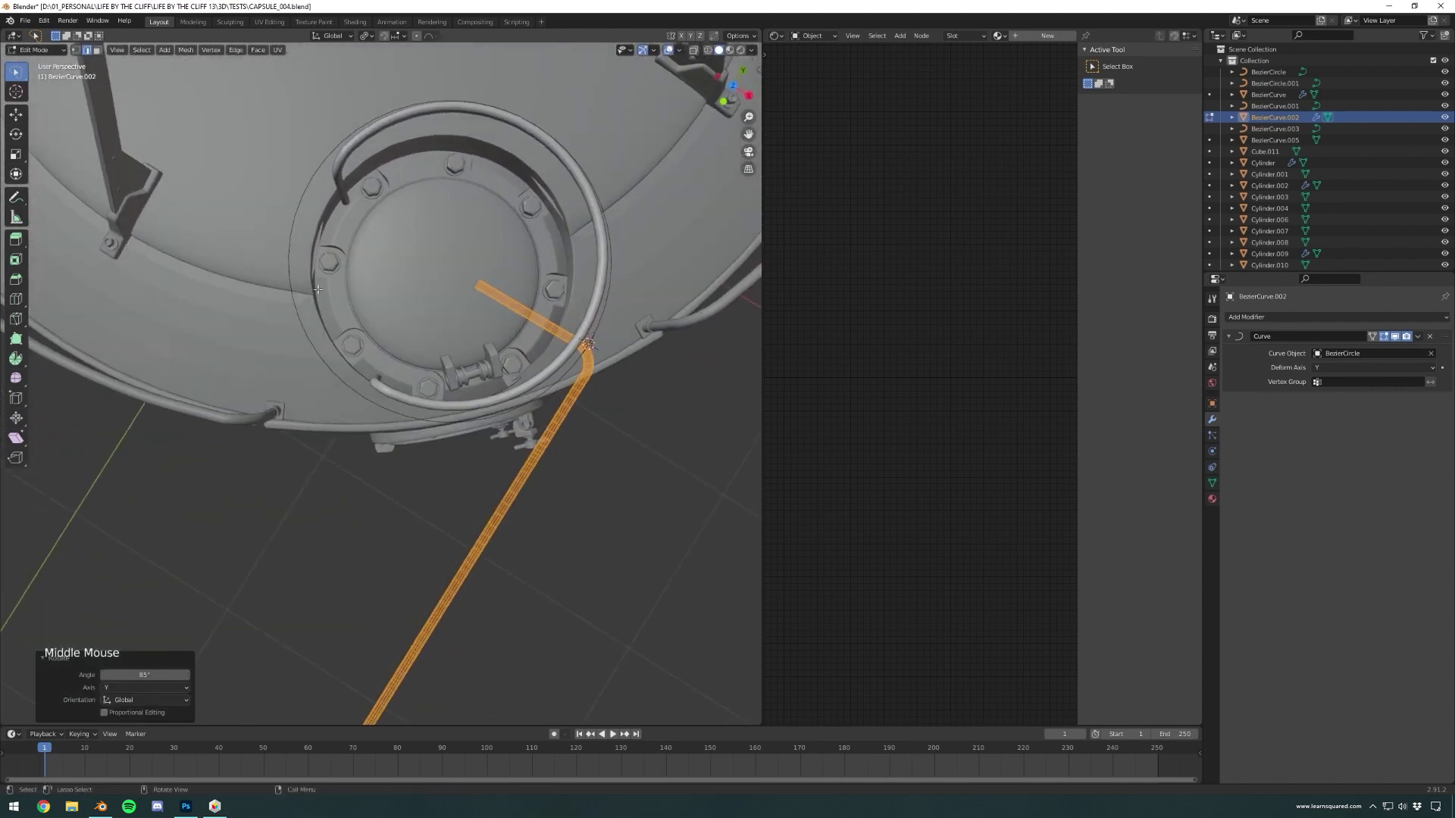
pyautogui.press('g')
pyautogui.press('g')
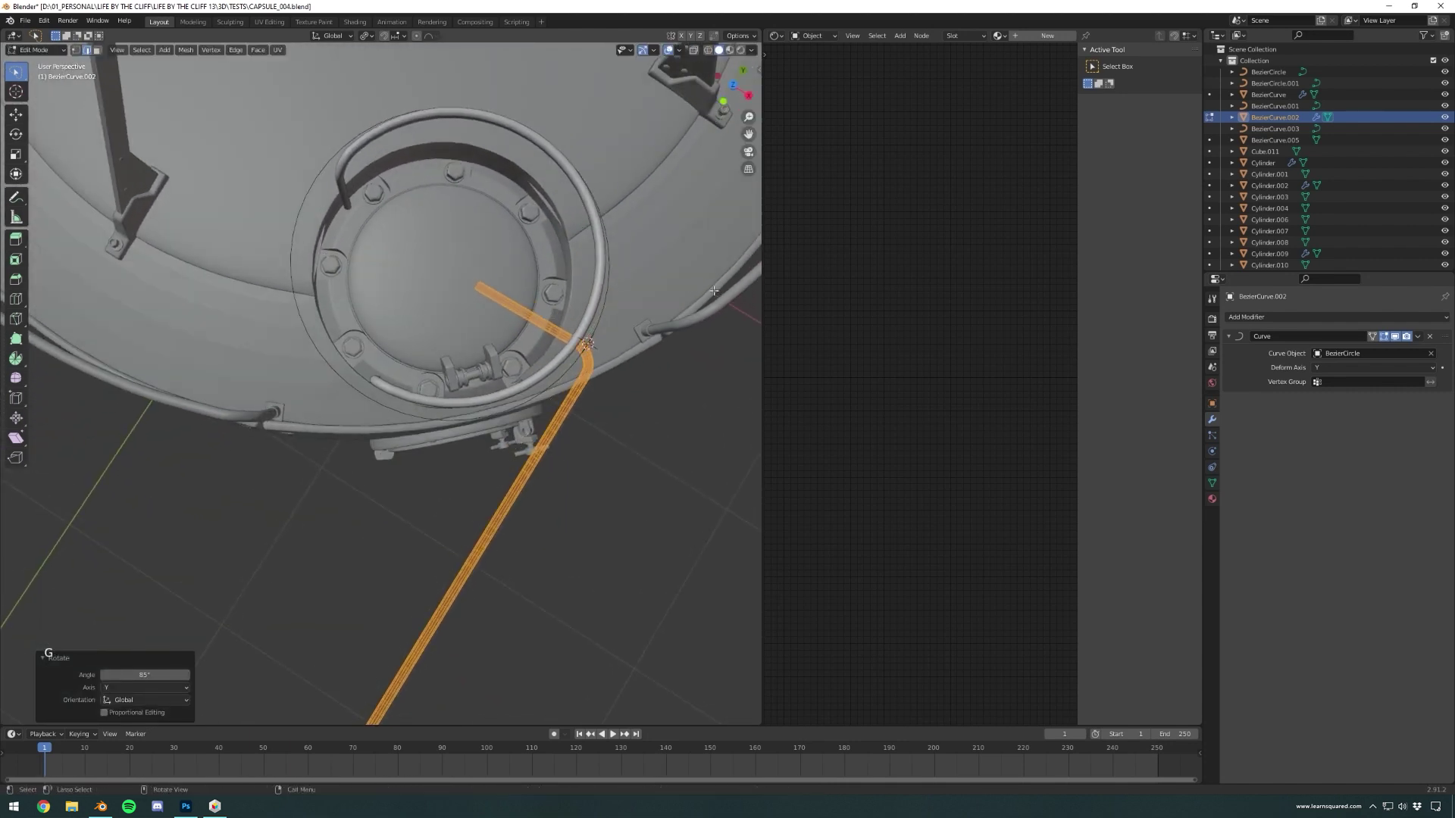
pyautogui.press('Escape')
# - Move the railing mesh about 0.9 m along negative Y in the top view, shifting the bent railing around the circle
pyautogui.click(735, 87)
pyautogui.press('g')
pyautogui.press('g')
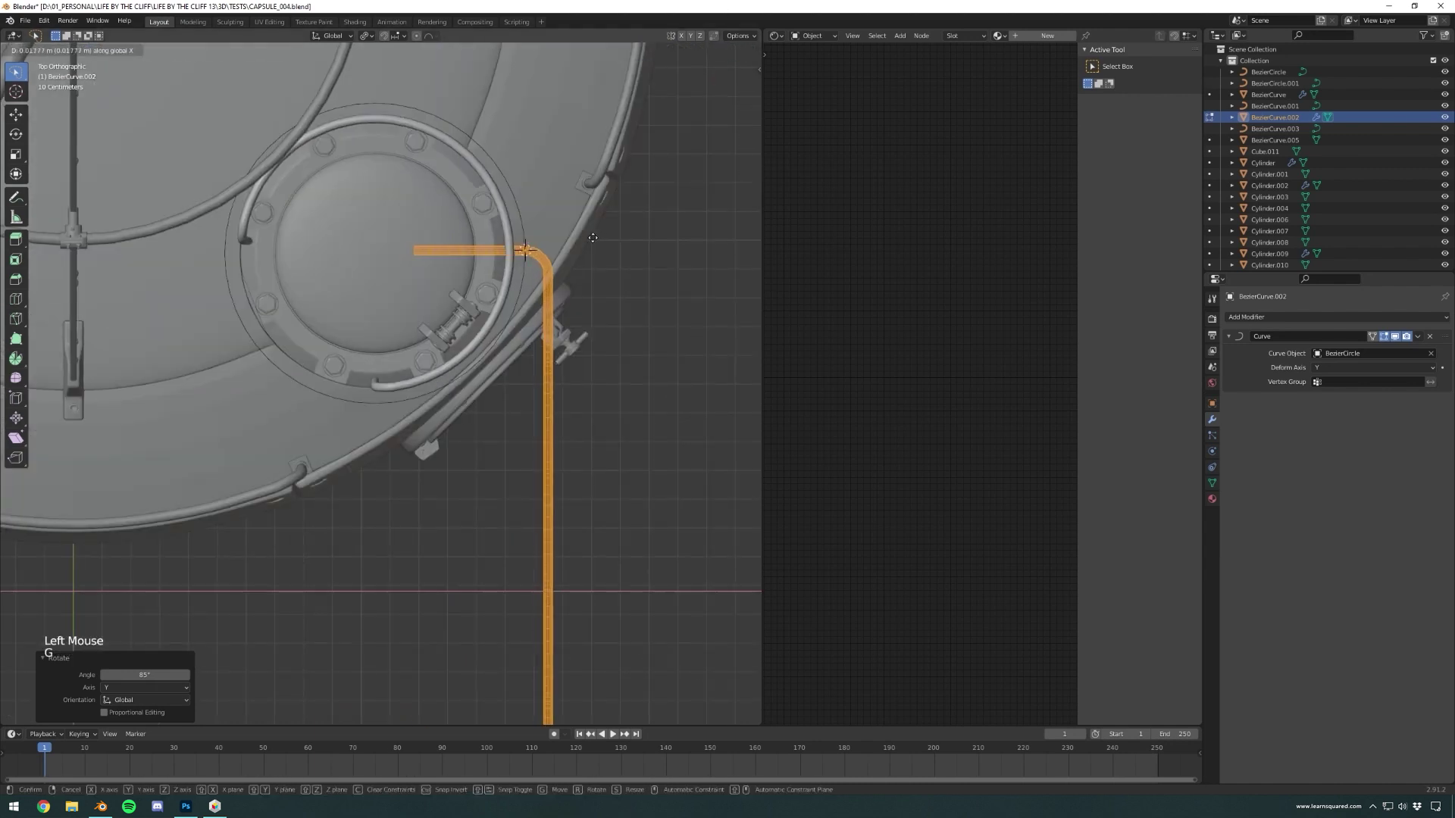
pyautogui.press('Escape')
pyautogui.press('g')
pyautogui.press('g')
pyautogui.press('g')
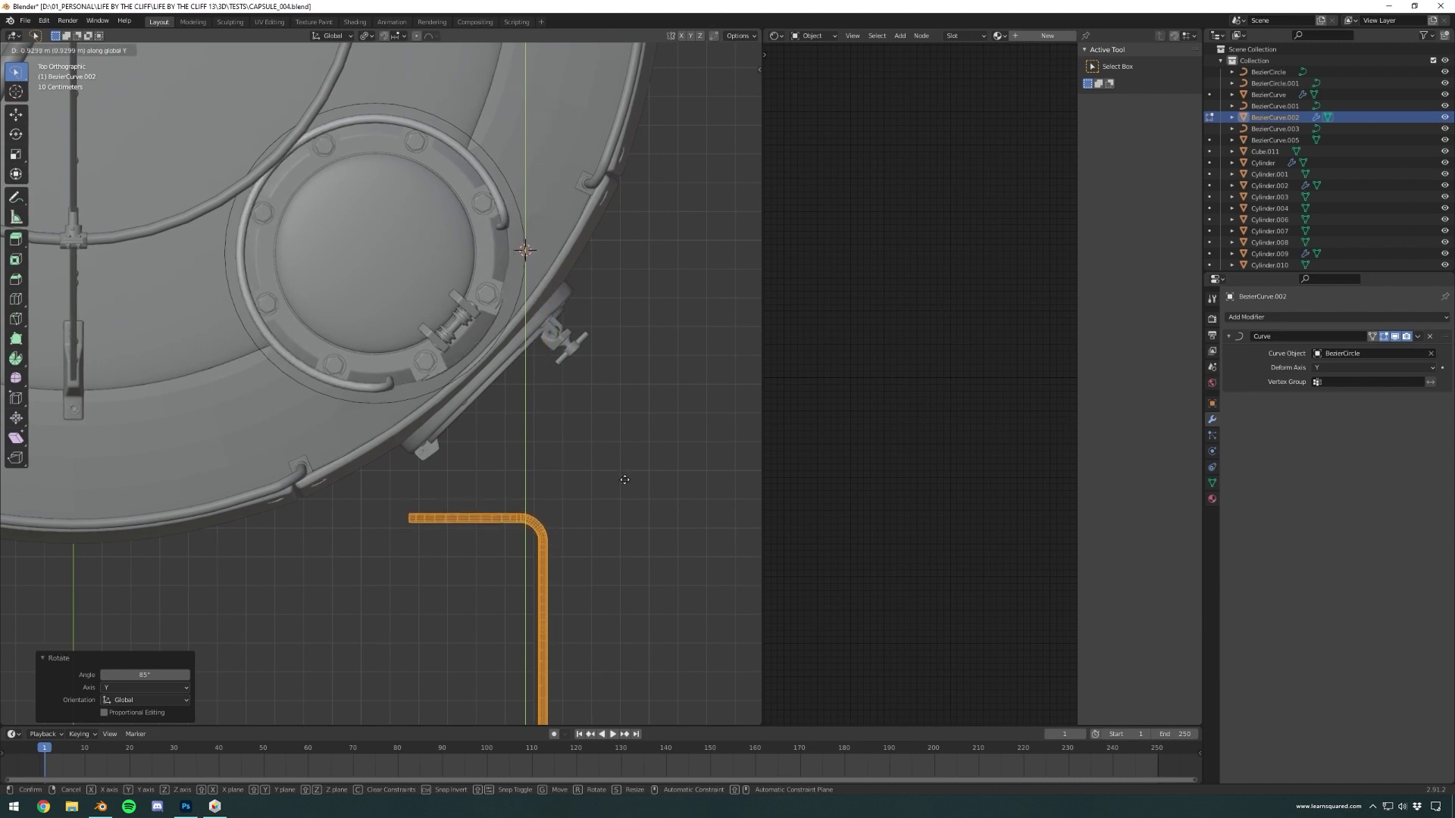
pyautogui.click(627, 466)
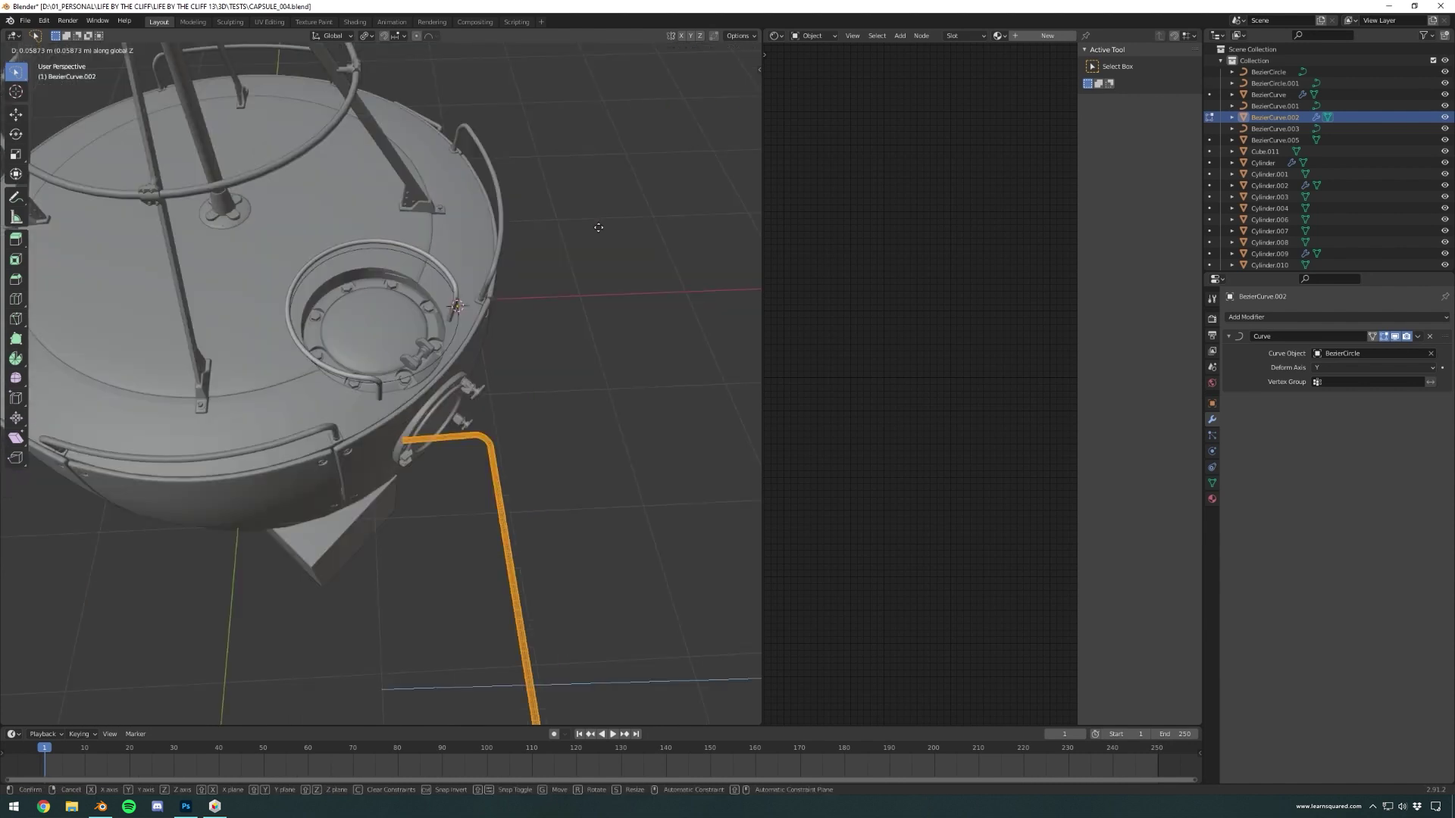
# - Raise the railing mesh about 0.06 m along Z, shift it about 0.08 m along negative X, and return to Object Mode
pyautogui.click(652, 111)
pyautogui.moveTo(653, 111); pyautogui.dragTo(621, 248, button='middle')
pyautogui.press('g')
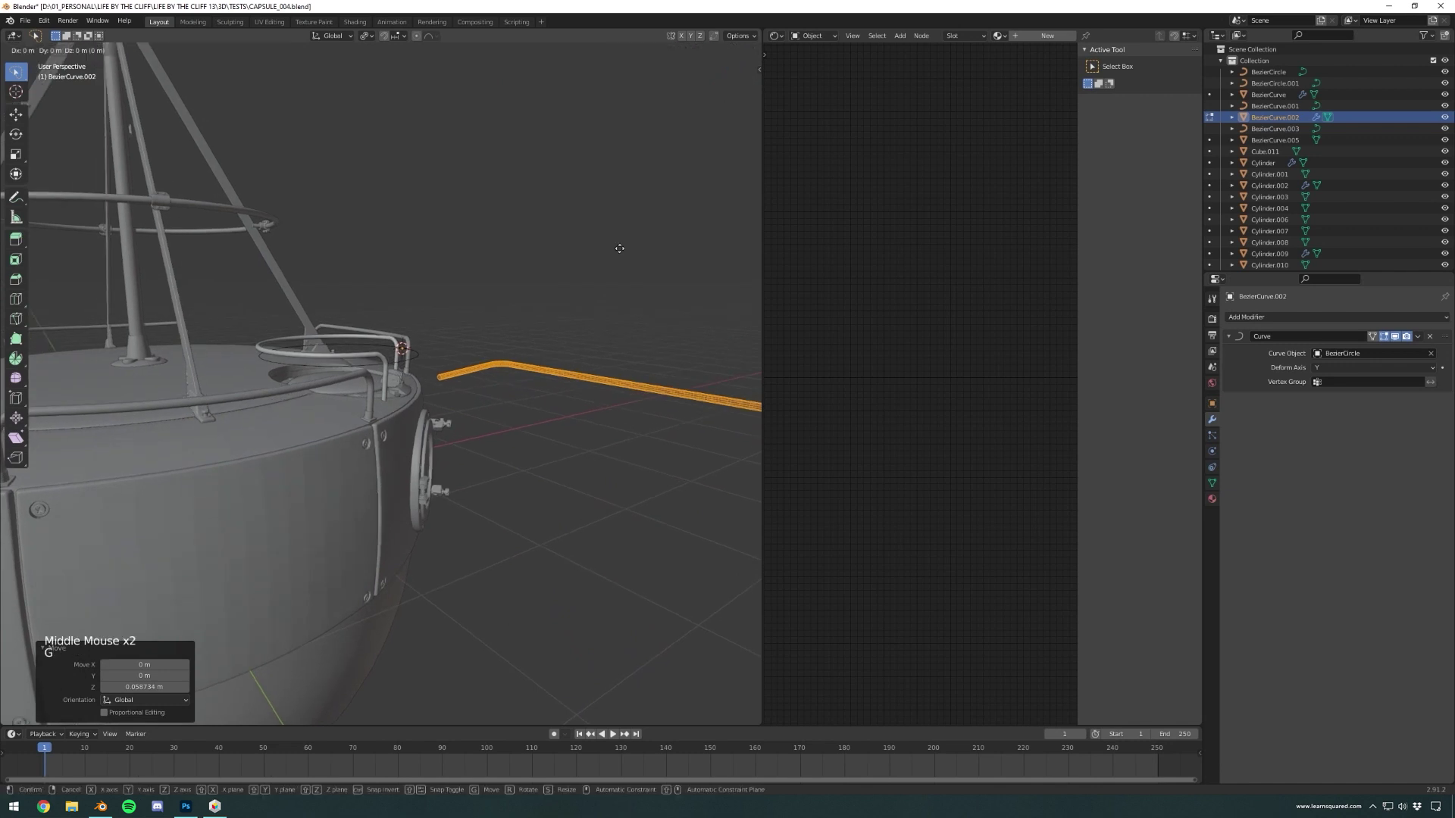
pyautogui.press('x')
pyautogui.click(611, 252)
pyautogui.moveTo(604, 250); pyautogui.dragTo(591, 278, button='middle')
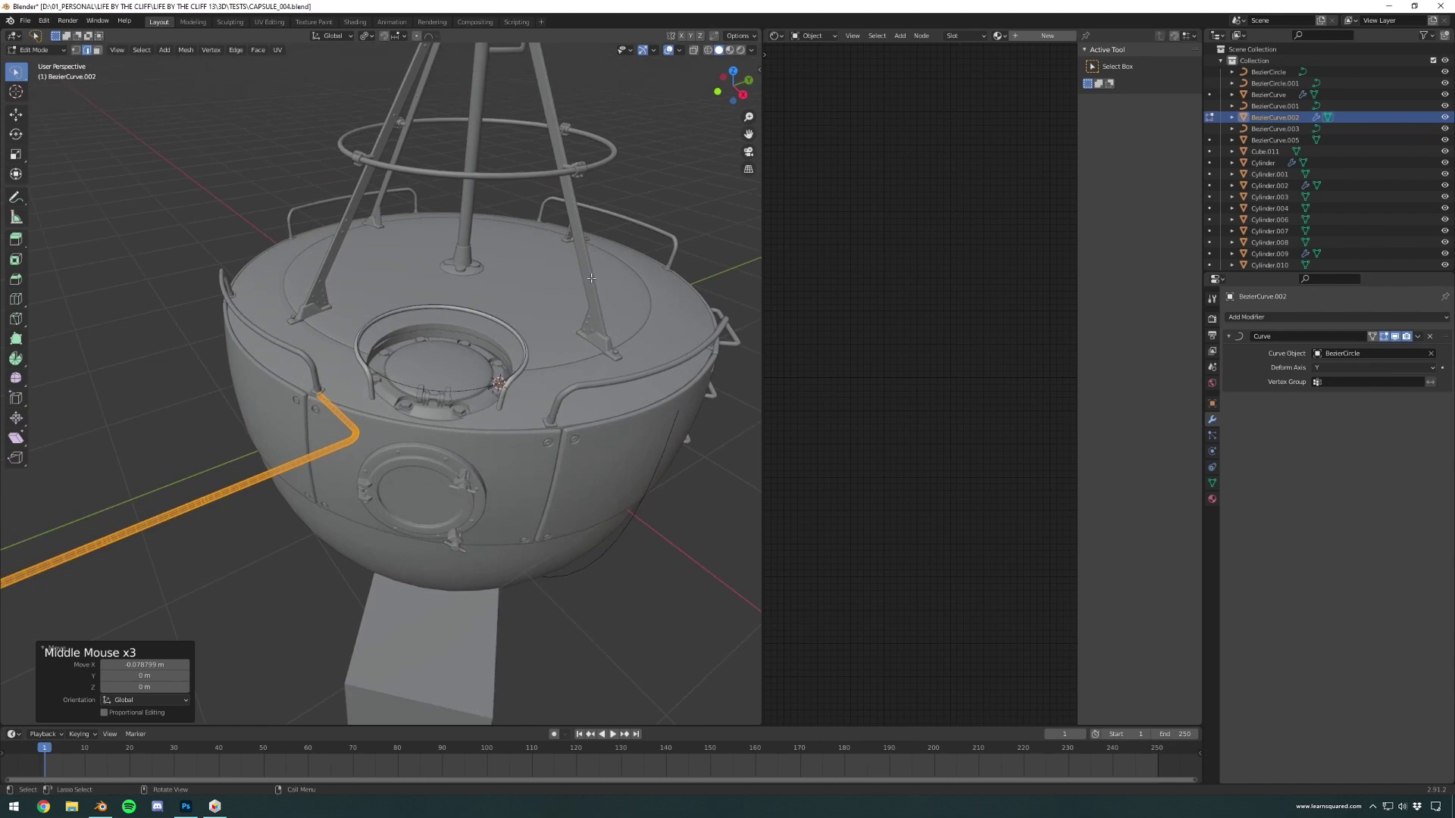
pyautogui.press('Tab')
pyautogui.click(636, 189)
# - Select the curved railing around the hatch and open its mesh in Edit Mode
pyautogui.moveTo(455, 341); pyautogui.dragTo(500, 303, button='middle')
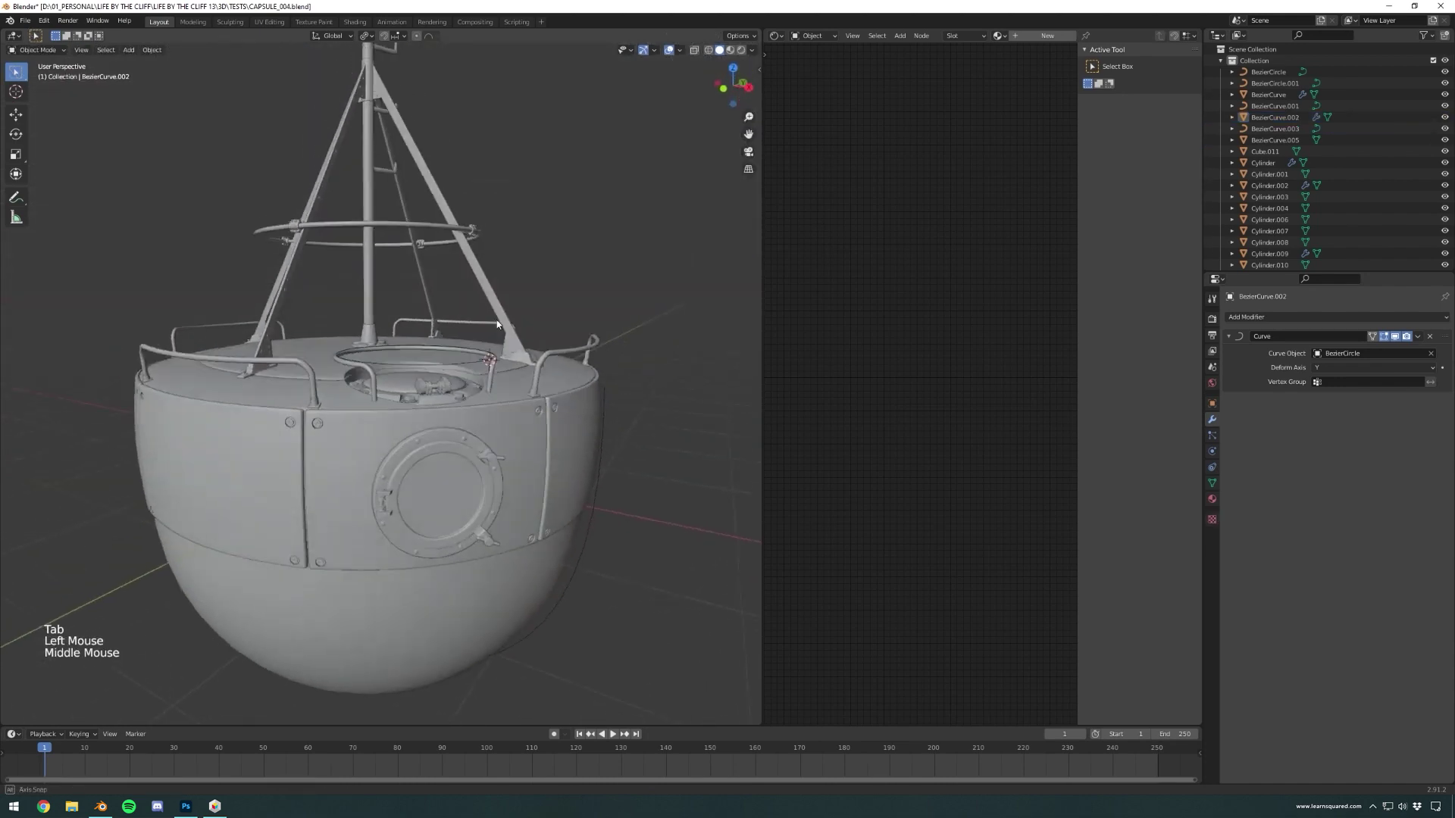
pyautogui.scroll(3, 457, 402)
pyautogui.moveTo(457, 401)
pyautogui.mouseDown(button='middle')
pyautogui.moveTo(384, 350)
pyautogui.moveTo(565, 369)
pyautogui.moveTo(447, 377)
pyautogui.mouseUp(button='middle')
pyautogui.click(445, 376)
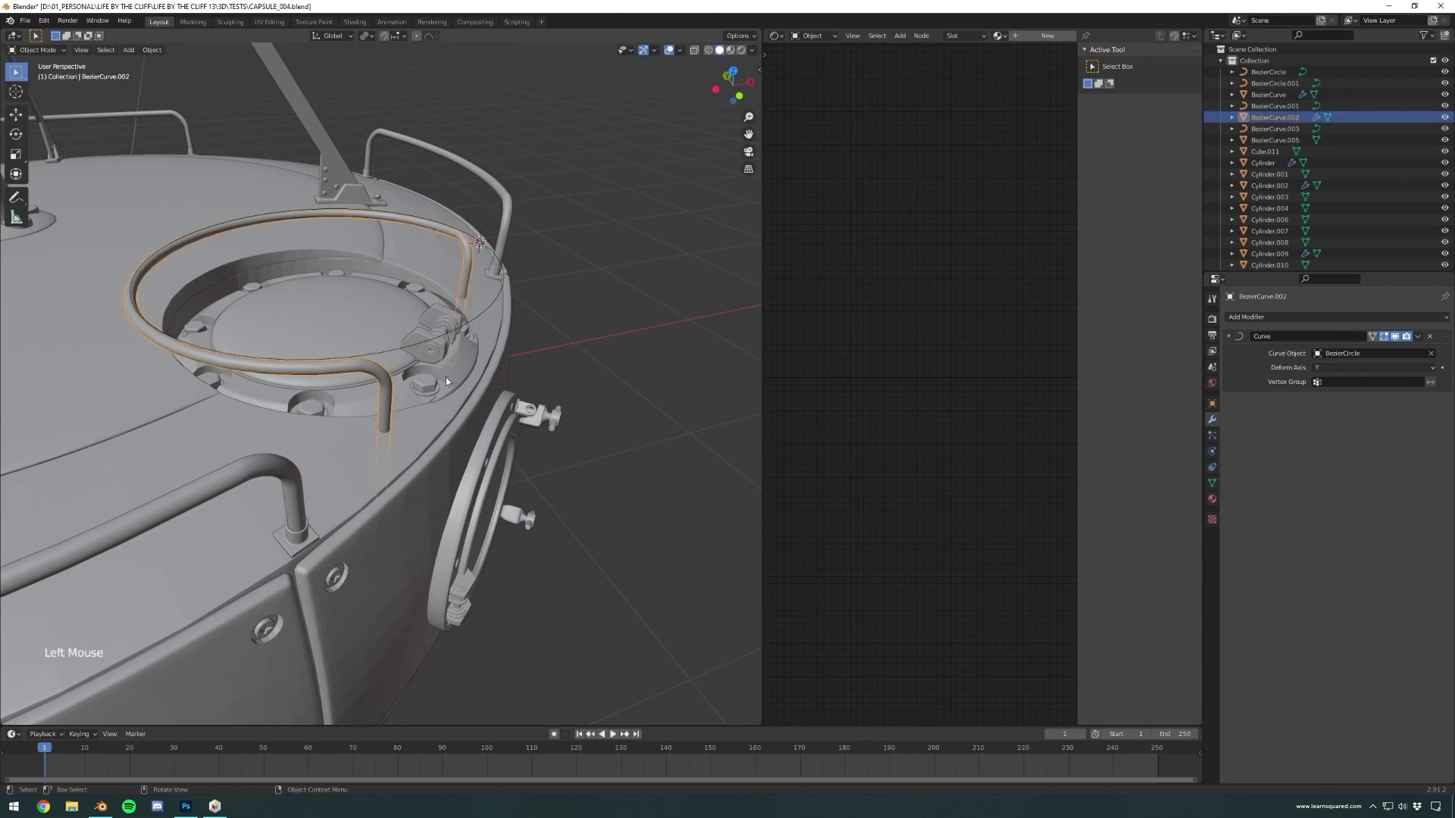
pyautogui.press('Tab')
pyautogui.scroll(-4, 596, 393)
pyautogui.moveTo(597, 393); pyautogui.dragTo(530, 424, button='middle')
pyautogui.keyDown('shift'); pyautogui.moveTo(531, 425); pyautogui.dragTo(461, 451, button='middle'); pyautogui.keyUp('shift')
# - Add a cylinder to the railing mesh, scale it down uniformly and stretch it along Z
pyautogui.hotkey('shift', 'a')
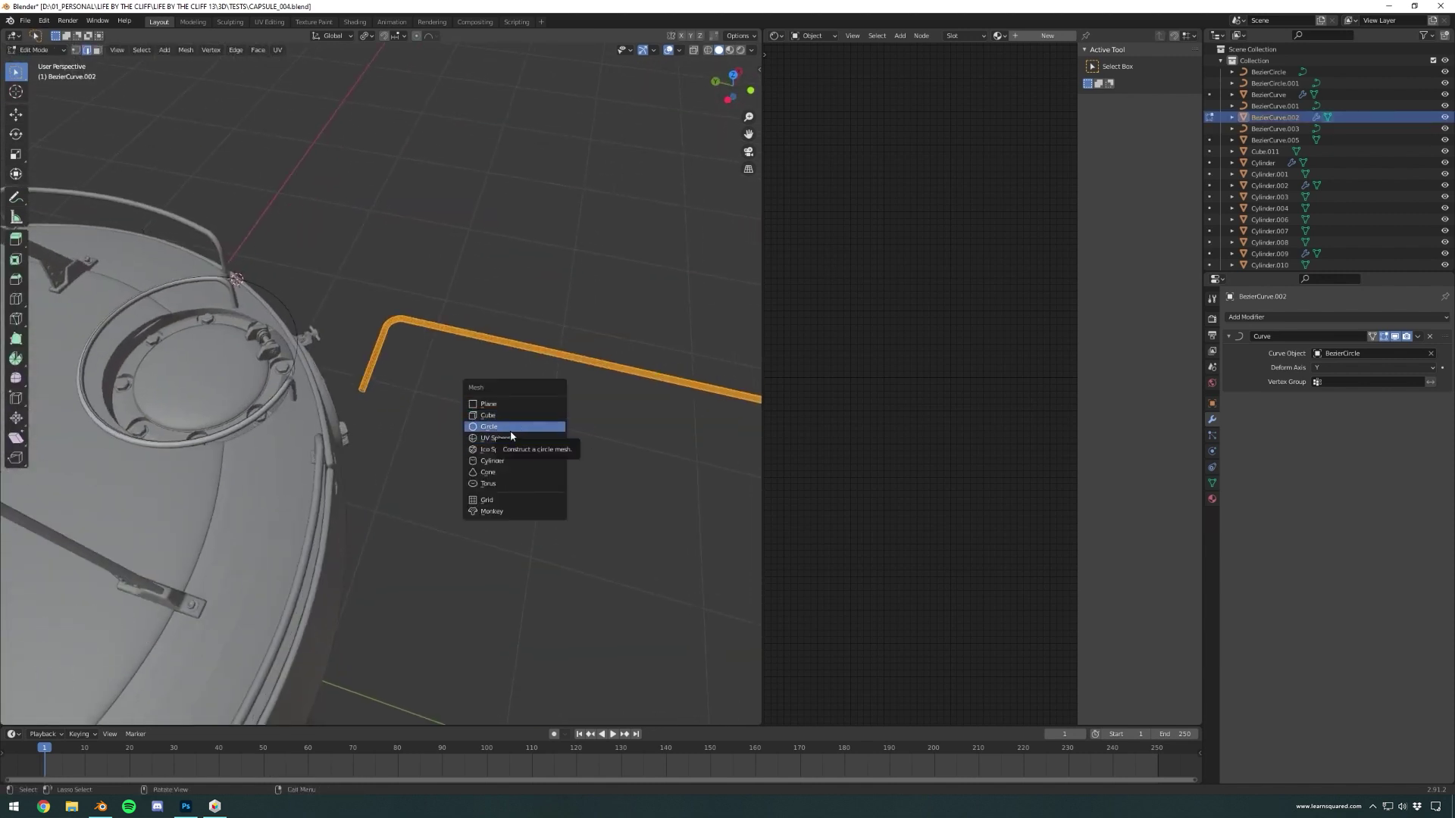
pyautogui.click(492, 461)
pyautogui.scroll(-6, 550, 238)
pyautogui.press('s')
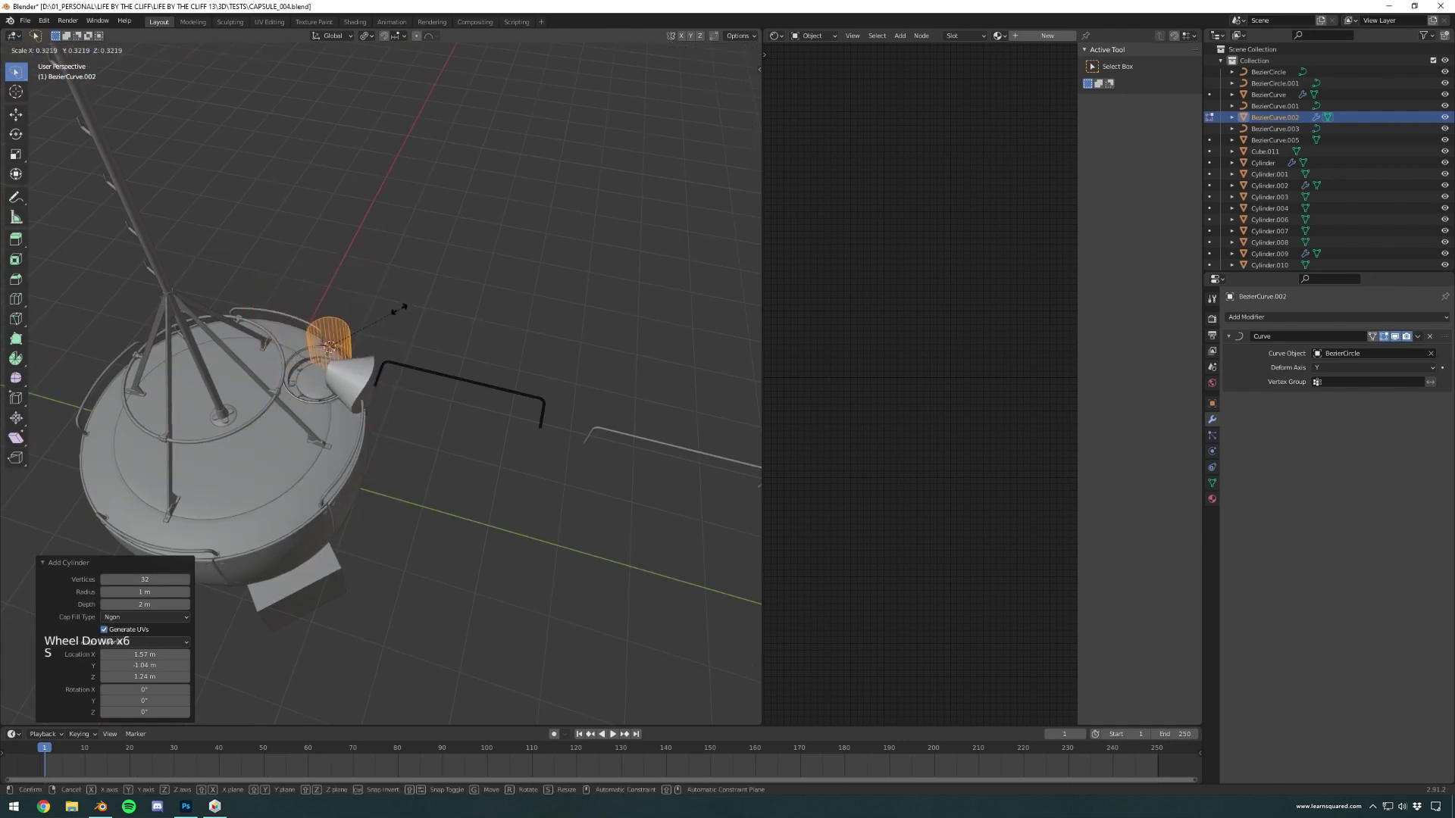
pyautogui.click(359, 329)
pyautogui.press('s')
pyautogui.press('z')
pyautogui.click(363, 286)
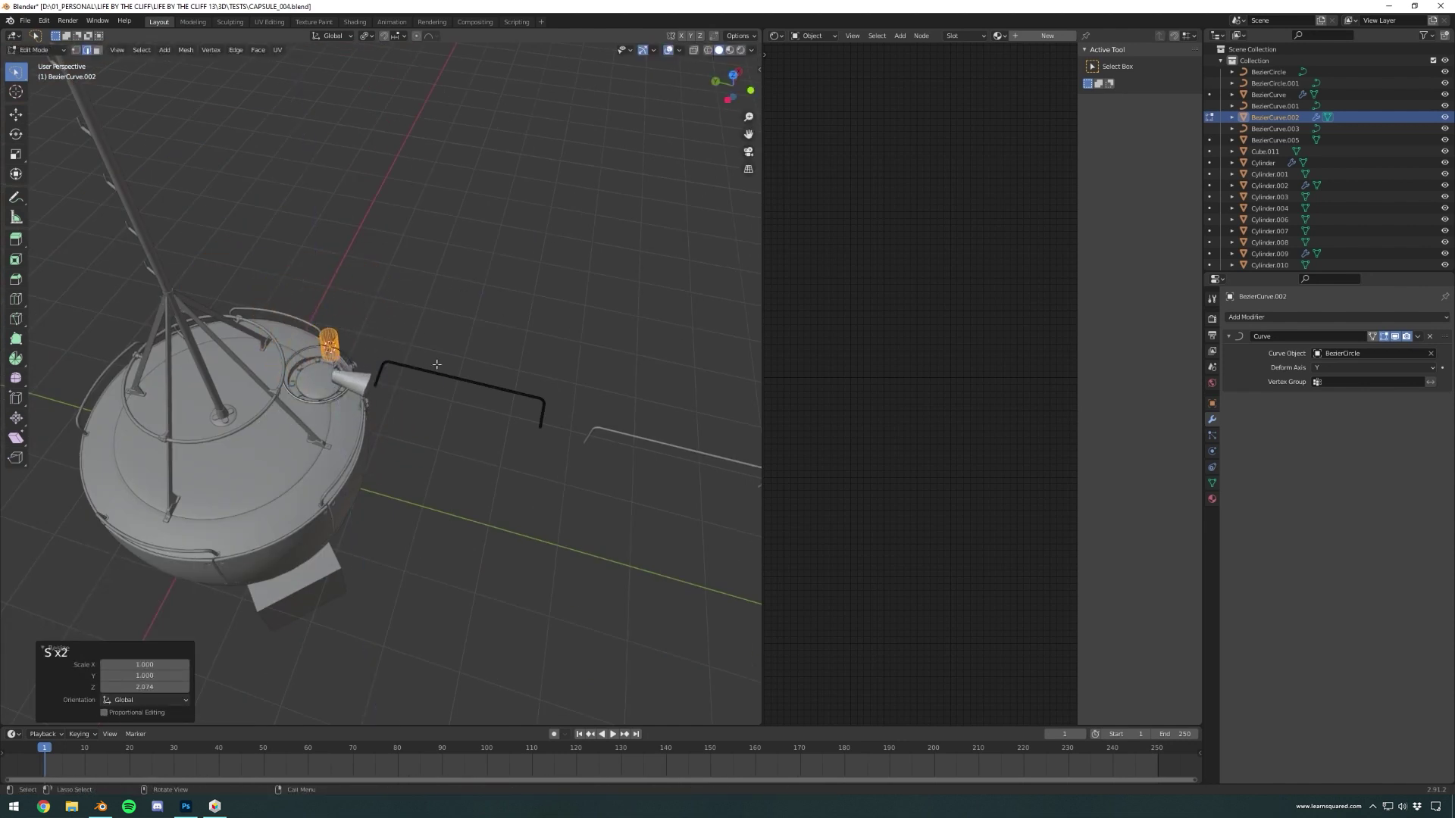
# - Move the cylinder about 0.2 m along negative X and 1.3 m along negative Y, onto the undeformed railing mesh
pyautogui.click(732, 76)
pyautogui.press('g')
pyautogui.click(463, 393)
pyautogui.moveTo(394, 435); pyautogui.dragTo(542, 277, button='middle')
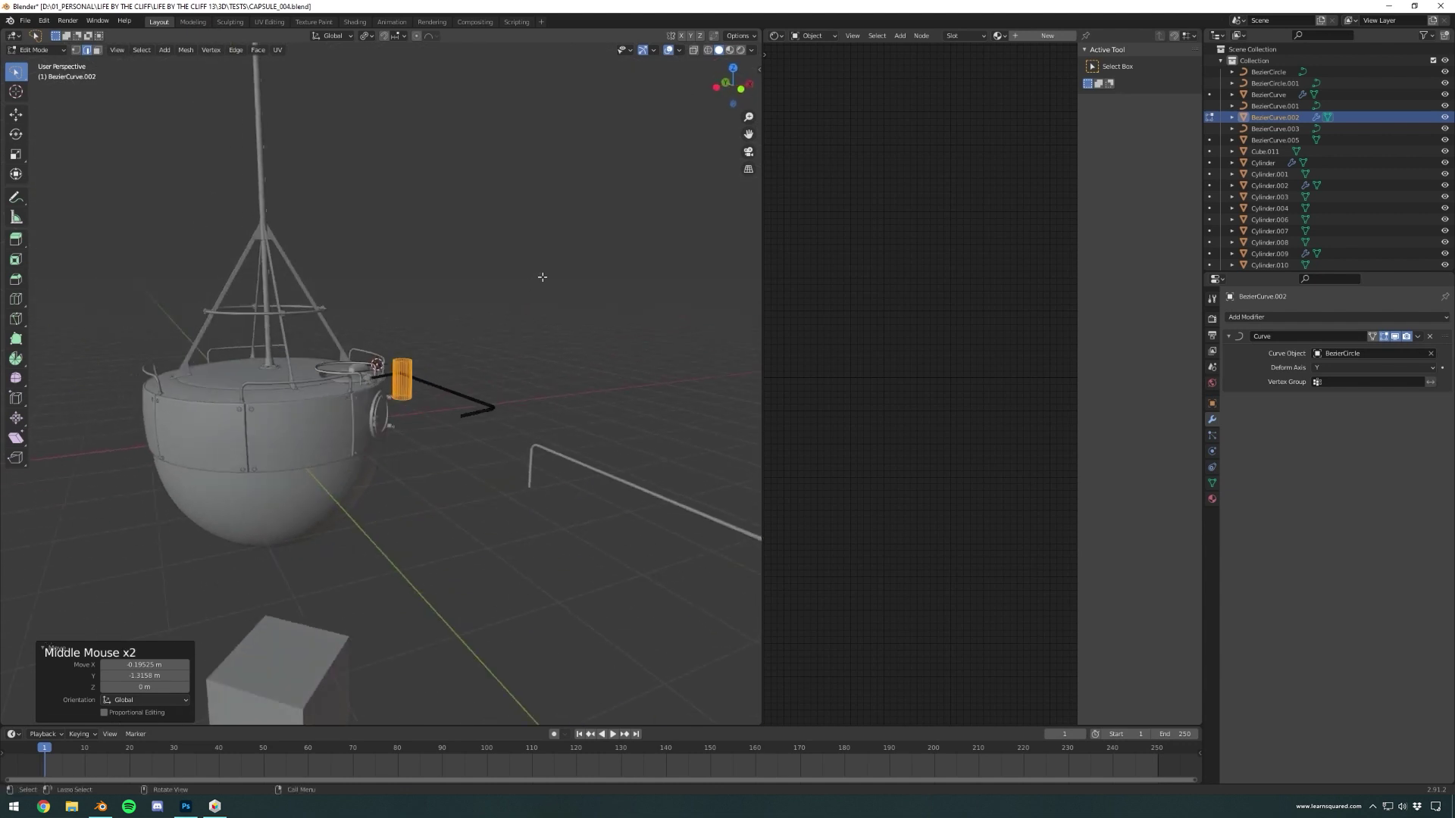
pyautogui.rightClick(493, 313)
pyautogui.press('Escape')
pyautogui.scroll(4, 520, 270)
# - Try to rotate the cylinder about Y, and delete its vertices from the railing mesh
pyautogui.press('r')
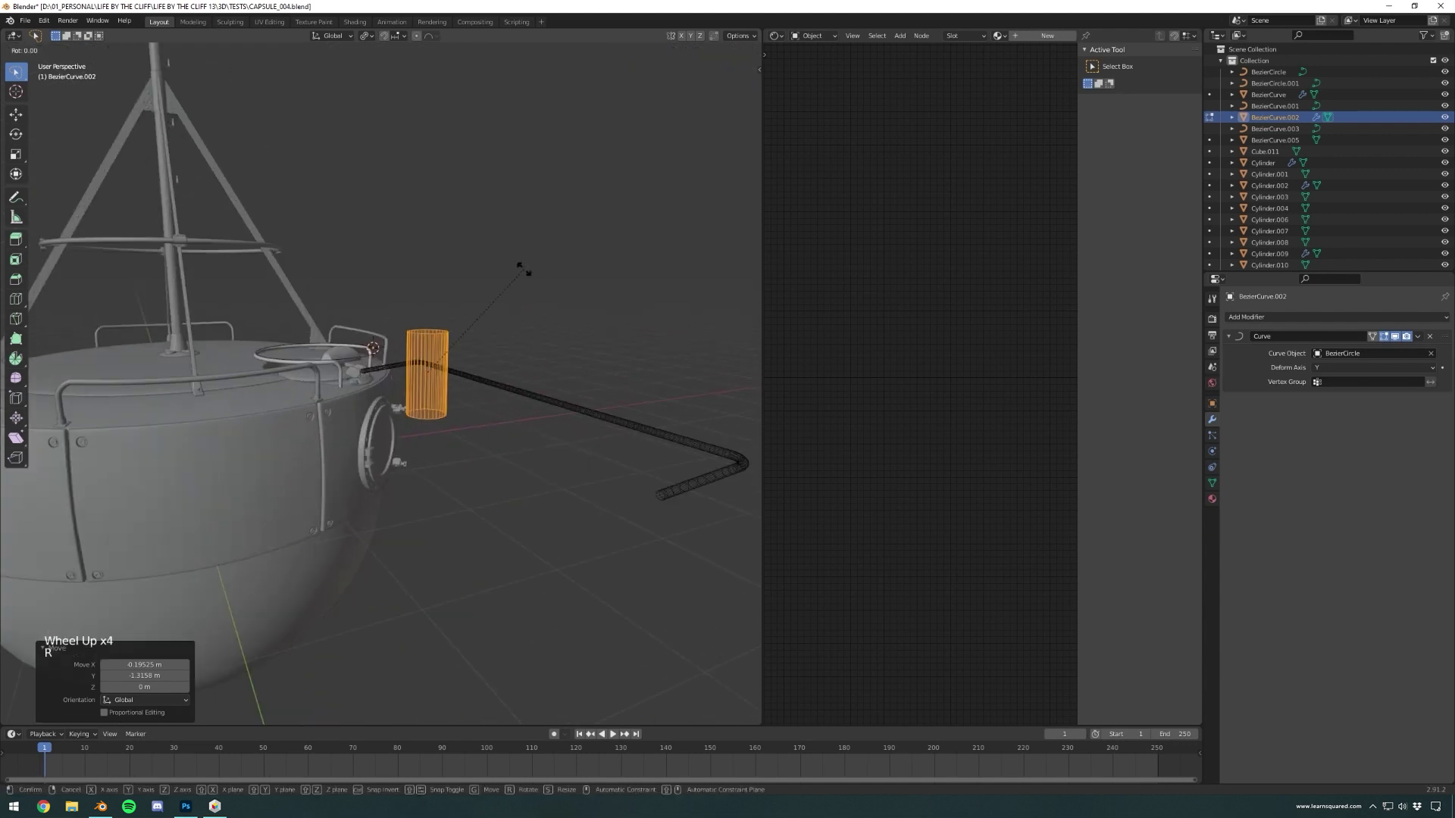
pyautogui.press('y')
pyautogui.press('Escape')
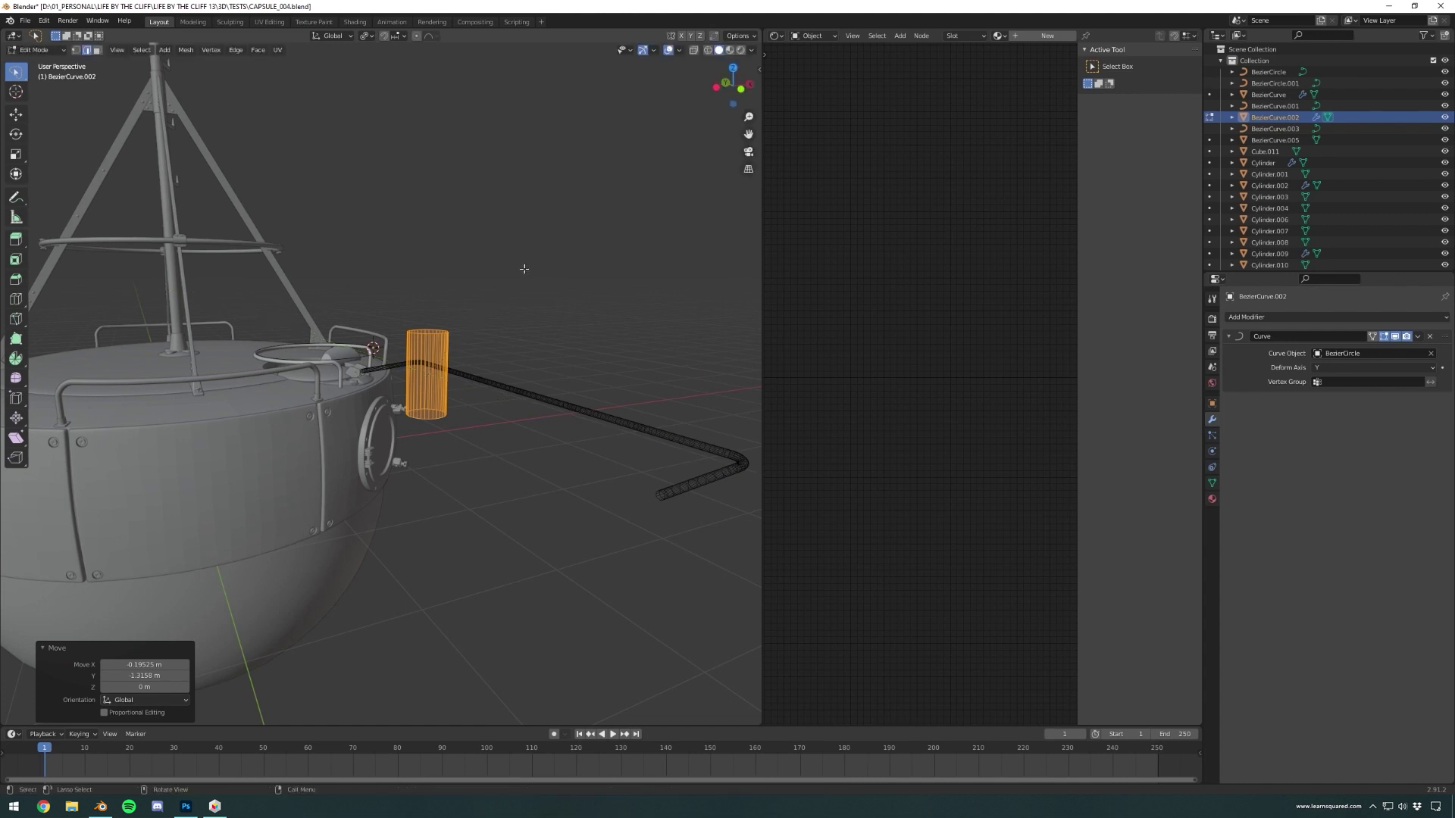
pyautogui.press('Delete')
pyautogui.click(504, 279)
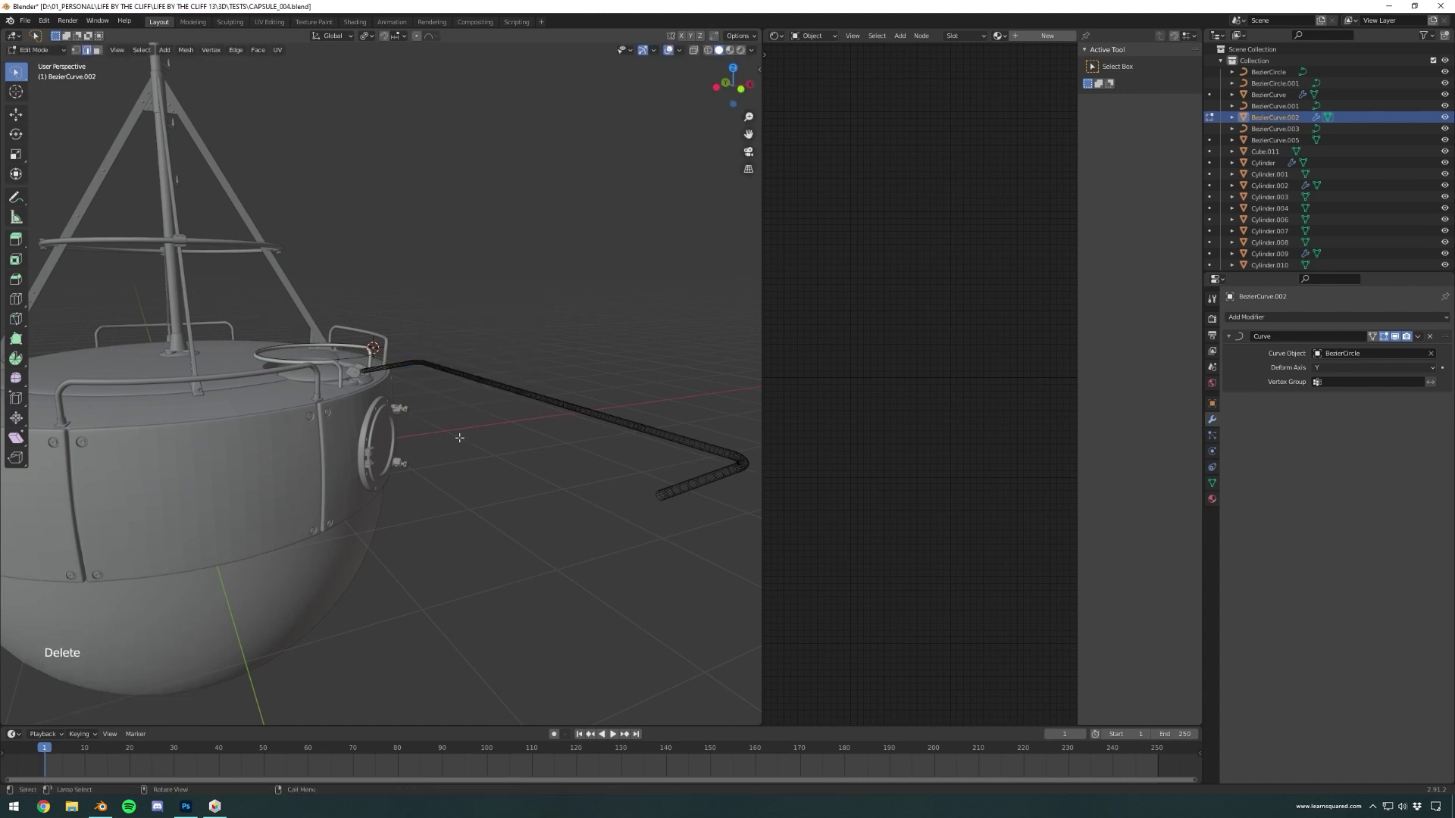
# - Add a new cylinder with 18 vertices to the railing mesh
pyautogui.hotkey('shift', 'a')
pyautogui.click(458, 429)
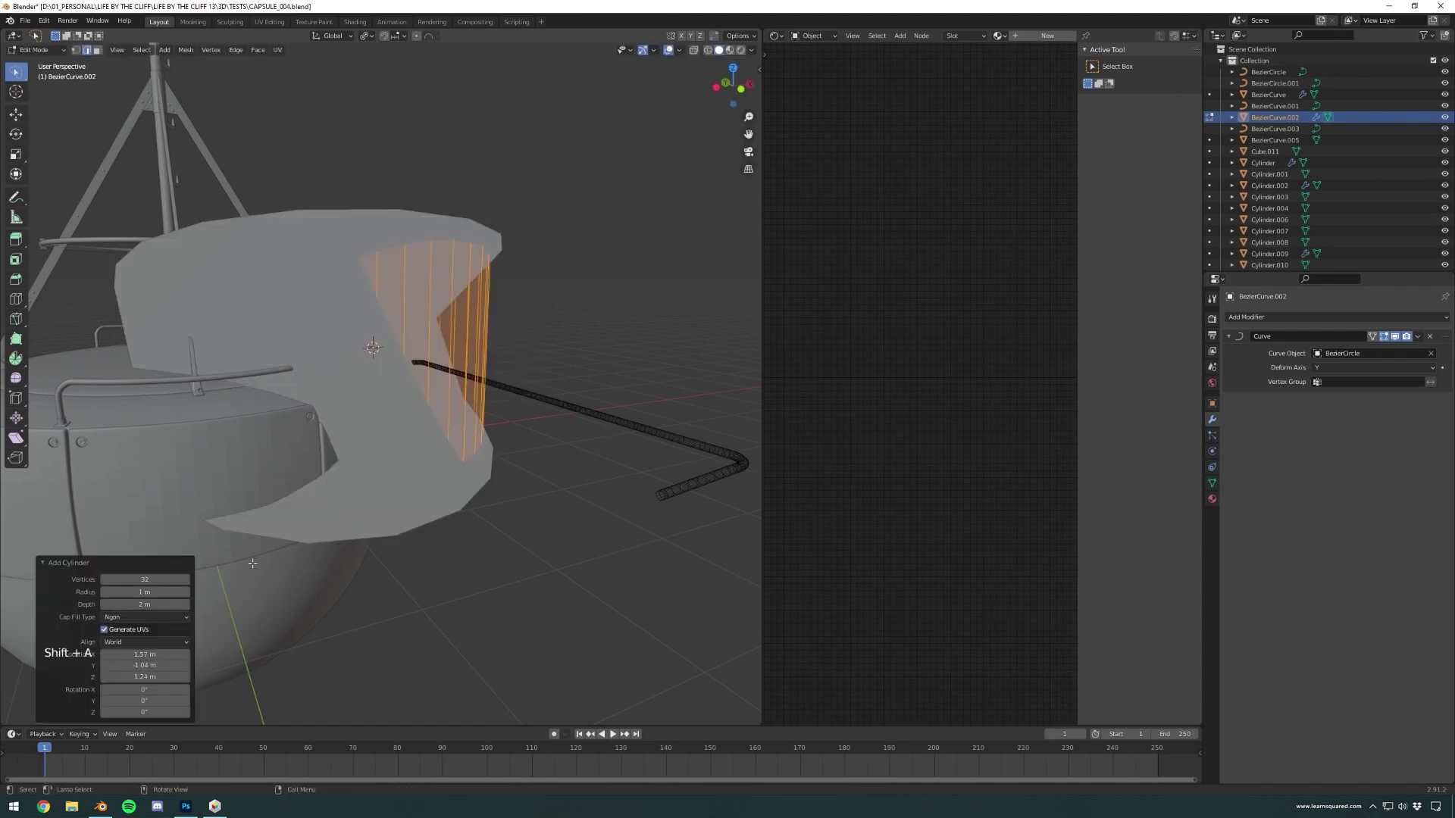
pyautogui.click(142, 578)
pyautogui.write('22')
pyautogui.press('Return')
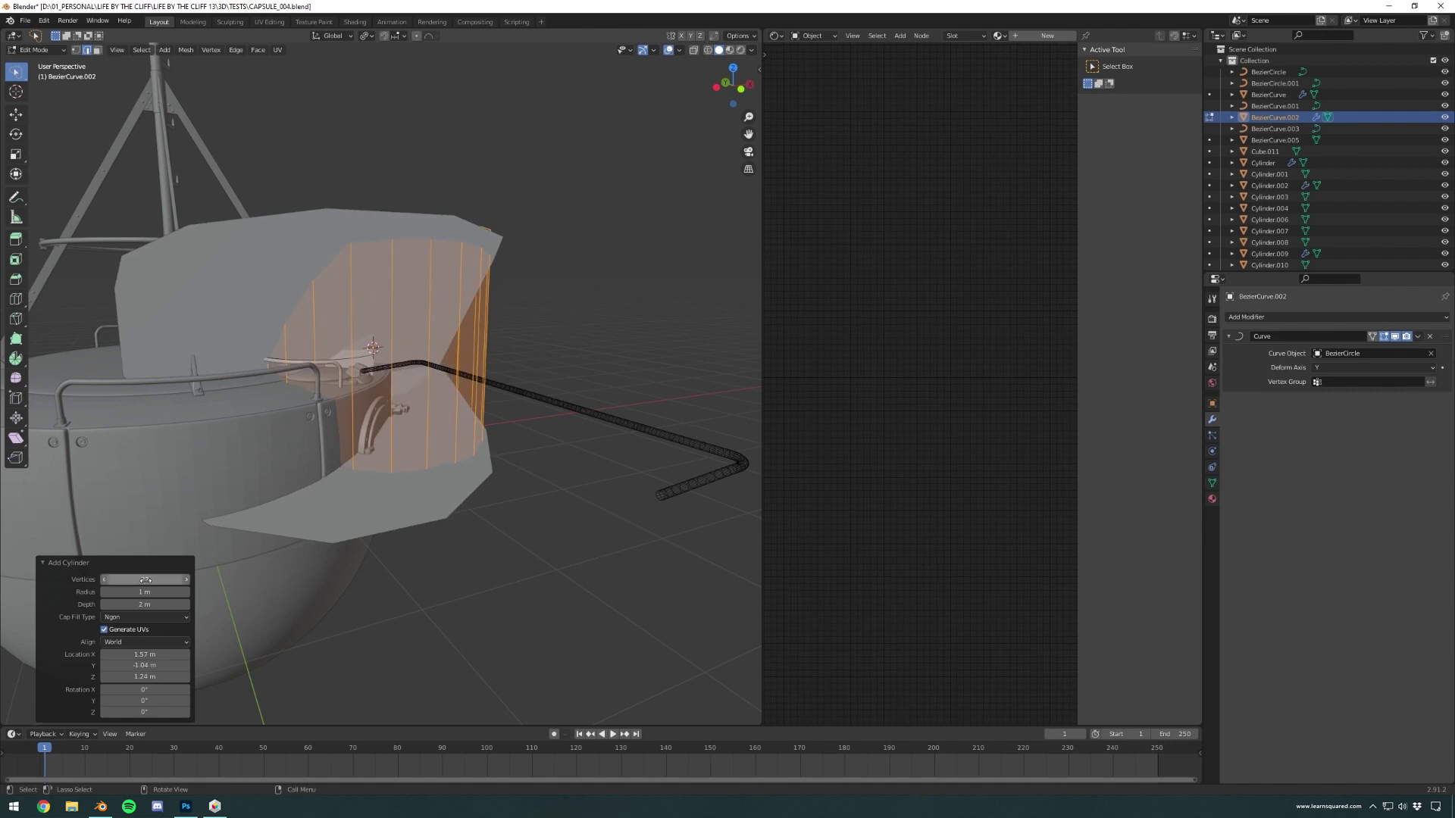
pyautogui.write('18')
pyautogui.press('Return')
# - Scale the cylinder down to about 0.25 and rotate it 90° about the global Y axis
pyautogui.press('s')
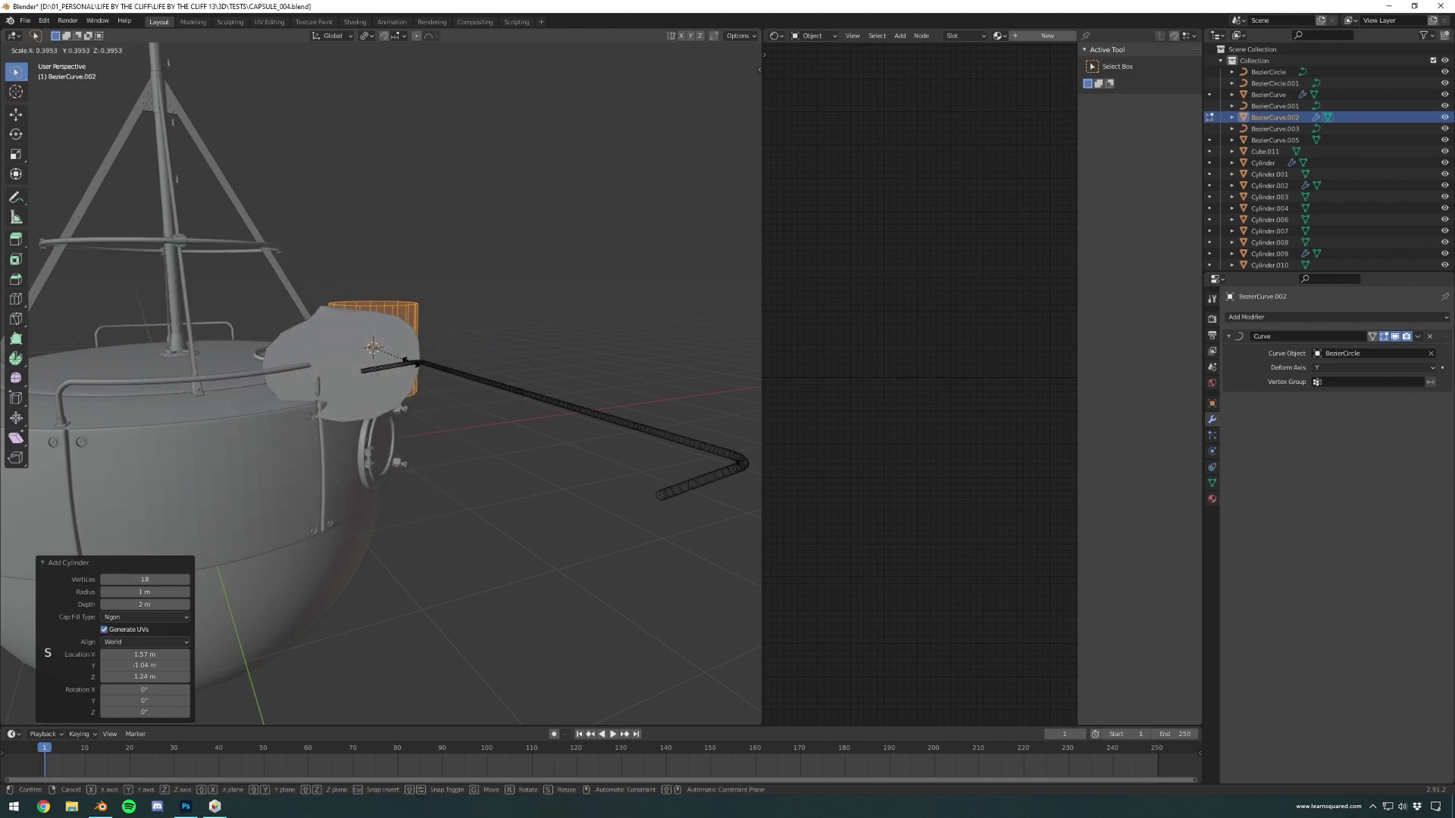
pyautogui.click(321, 370)
pyautogui.moveTo(326, 370); pyautogui.dragTo(515, 256, button='middle')
pyautogui.press('r')
pyautogui.press('y')
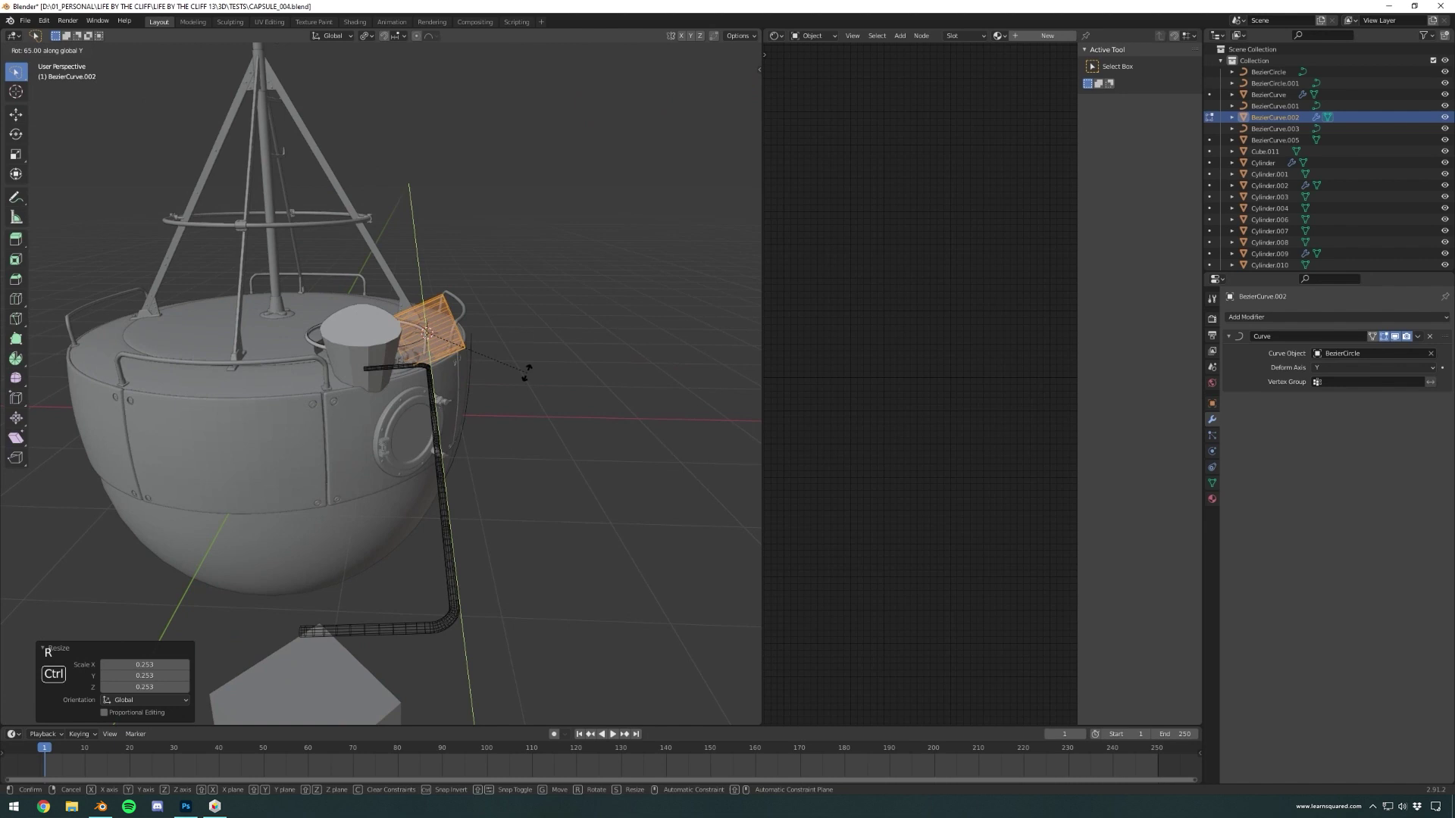
pyautogui.keyDown('ctrl'); pyautogui.click(493, 407); pyautogui.keyUp('ctrl')
pyautogui.moveTo(468, 416); pyautogui.dragTo(702, 103, button='middle')
pyautogui.click(733, 74)
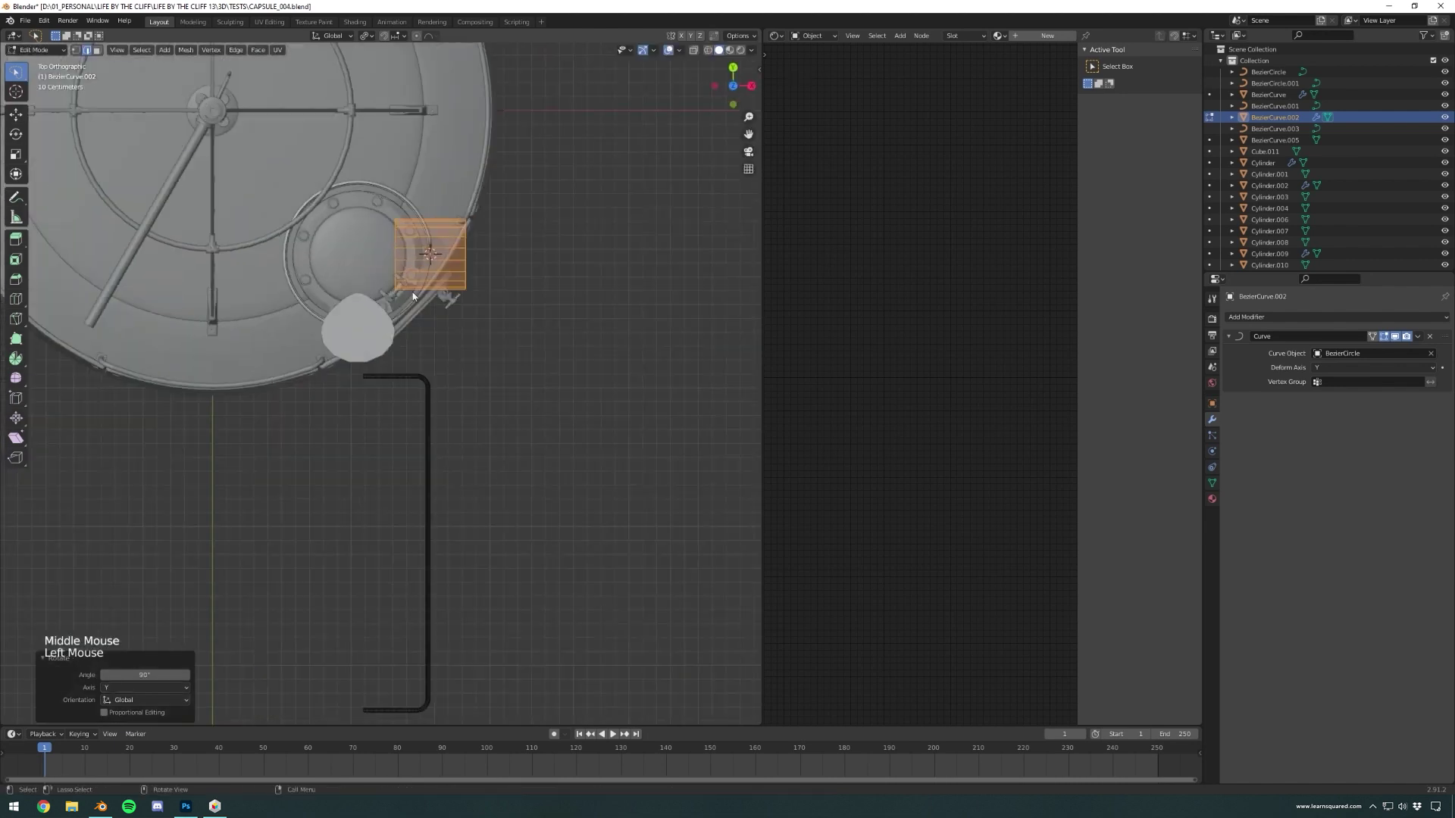
# - Move the cylinder about 1.38 m along negative Y to the undeformed railing mesh and scale it down to 0.129
pyautogui.press('g')
pyautogui.click(410, 480)
pyautogui.moveTo(409, 481); pyautogui.dragTo(602, 268, button='middle')
pyautogui.press('s')
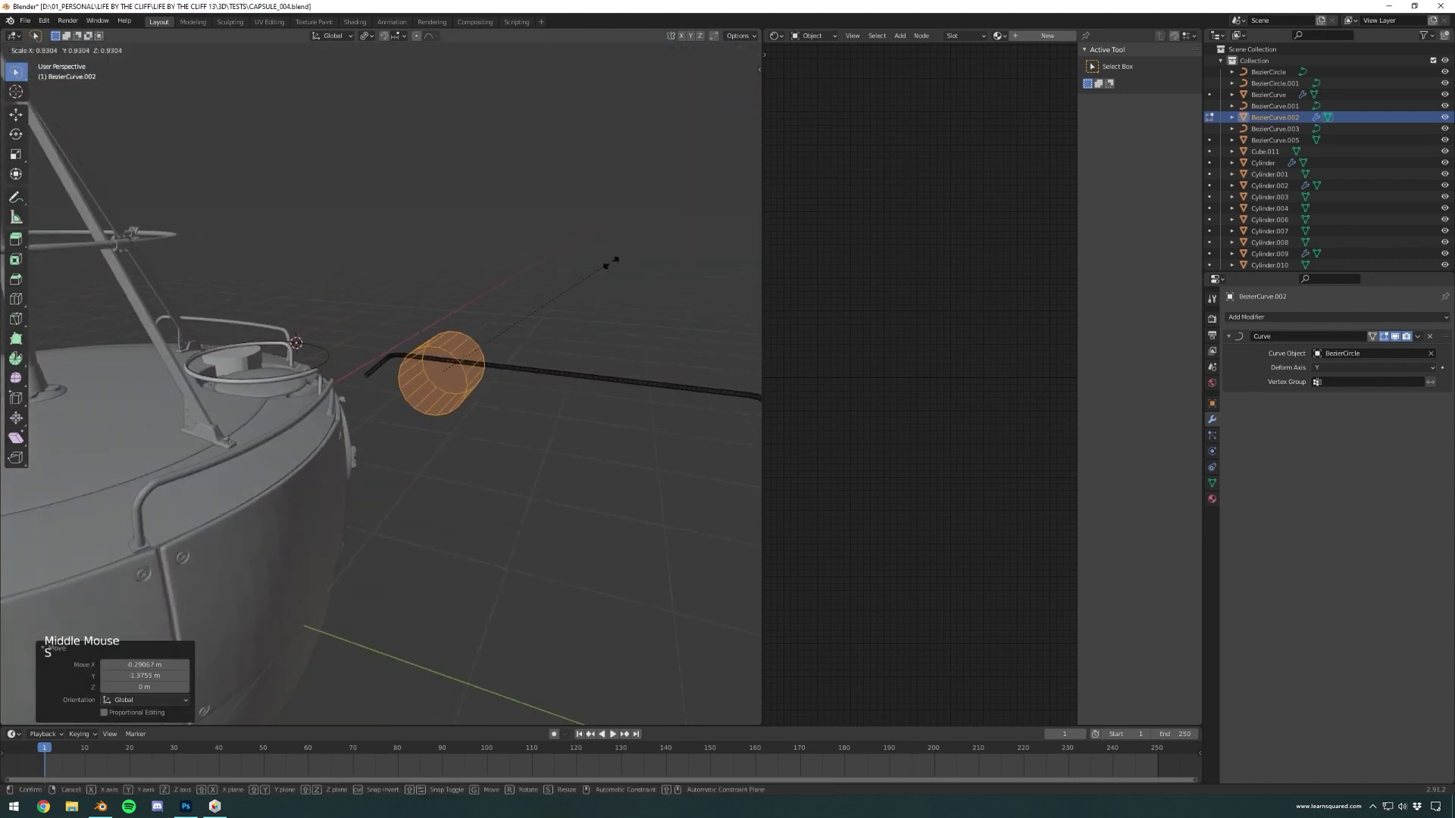
pyautogui.click(467, 341)
# - Scale the cylinder by 0.467, refine its size to the railing tube's thickness, and raise it about 0.003 m along Z
pyautogui.scroll(3, 682, 189)
pyautogui.click(725, 90)
pyautogui.scroll(5, 703, 103)
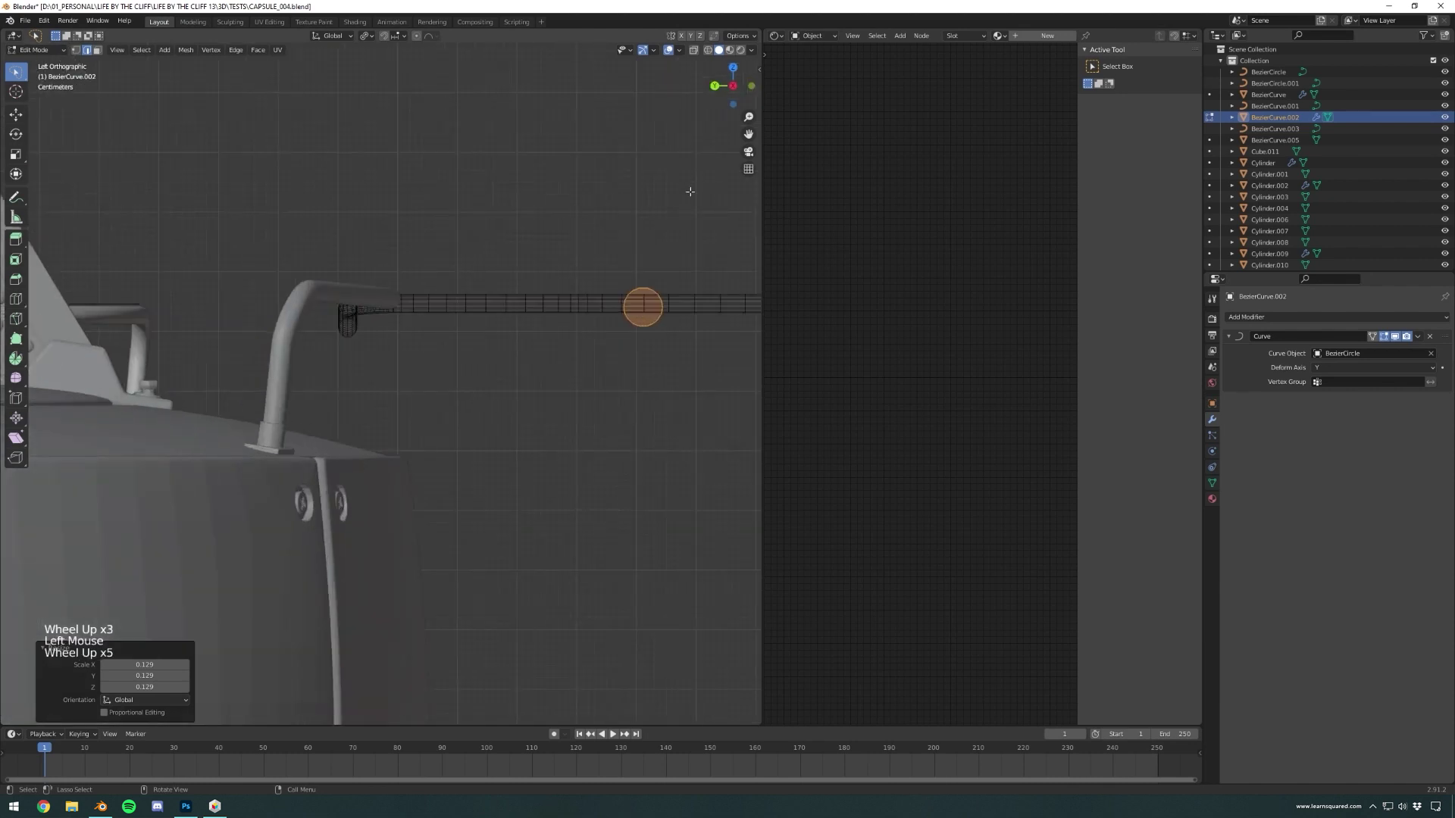
pyautogui.press('d')
pyautogui.press('s')
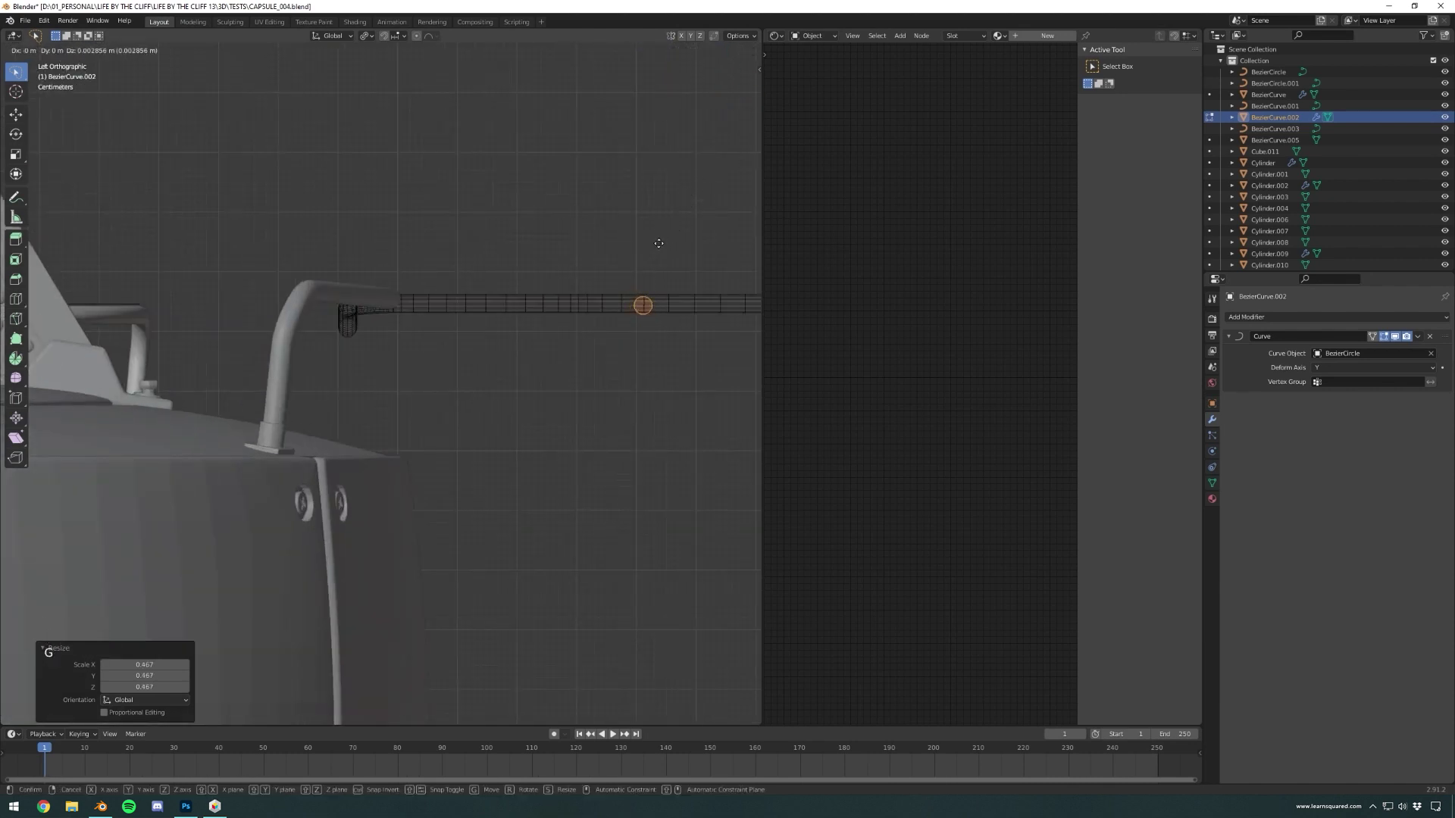
pyautogui.keyDown('shift'); pyautogui.moveTo(704, 217); pyautogui.dragTo(600, 273, button='middle'); pyautogui.keyUp('shift')
pyautogui.scroll(3, 644, 269)
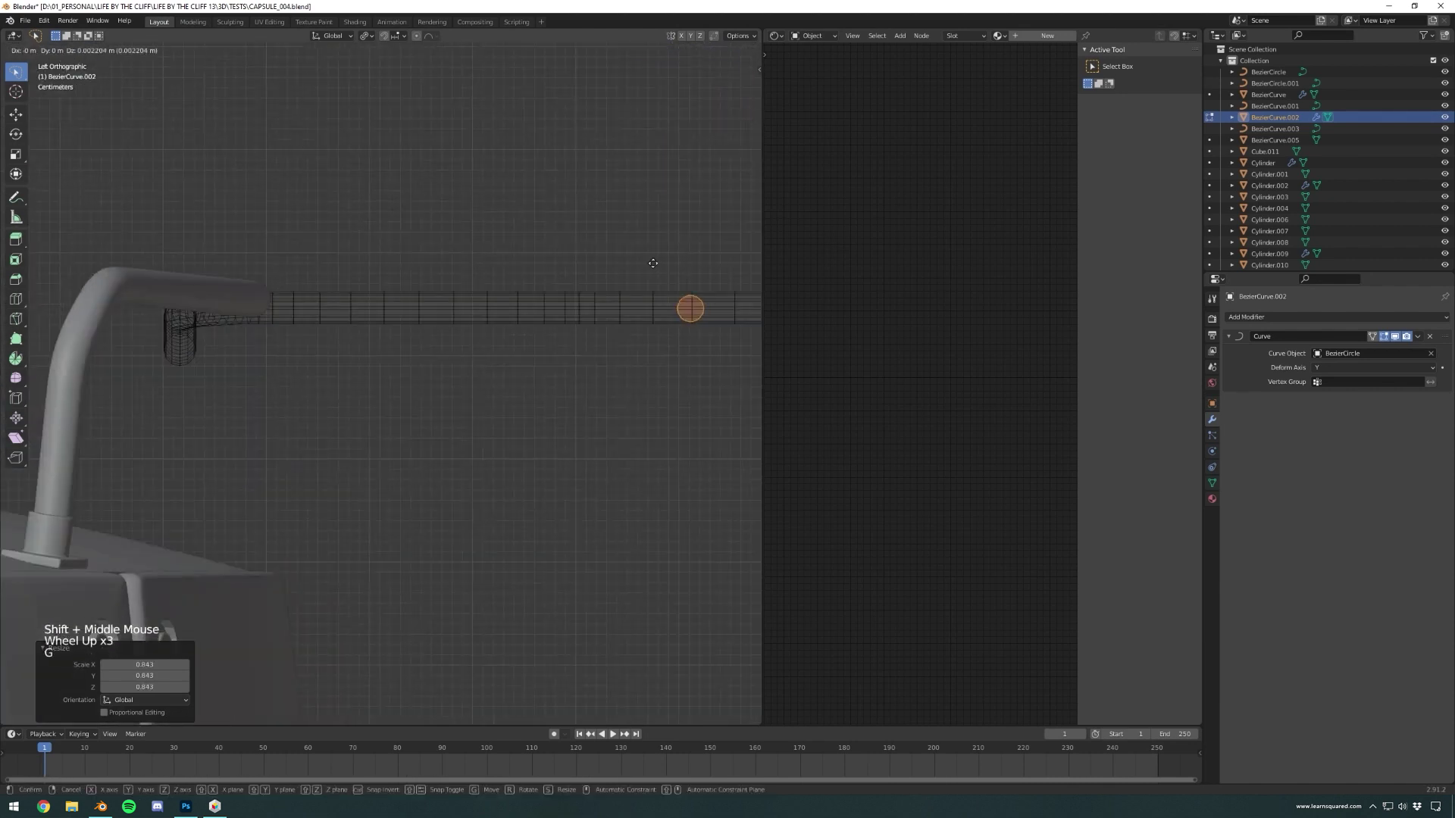
pyautogui.click(653, 263)
pyautogui.press('s')
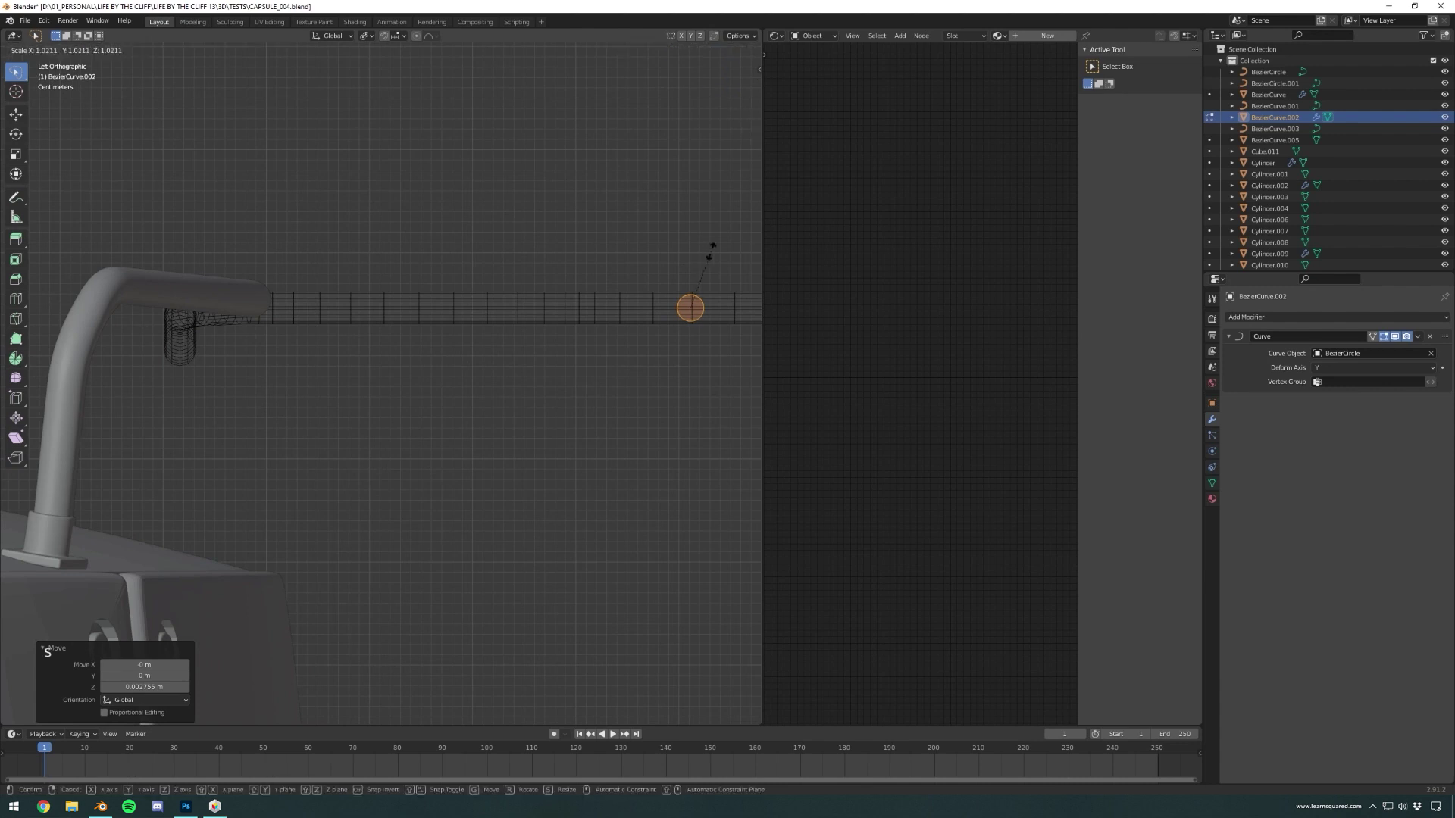
pyautogui.click(711, 251)
# - Stretch the cylinder along X in two passes, by factors of about 3.5 and 3.7, to form a post
pyautogui.scroll(-6, 633, 328)
pyautogui.moveTo(711, 251); pyautogui.dragTo(604, 309, button='middle')
pyautogui.press('s')
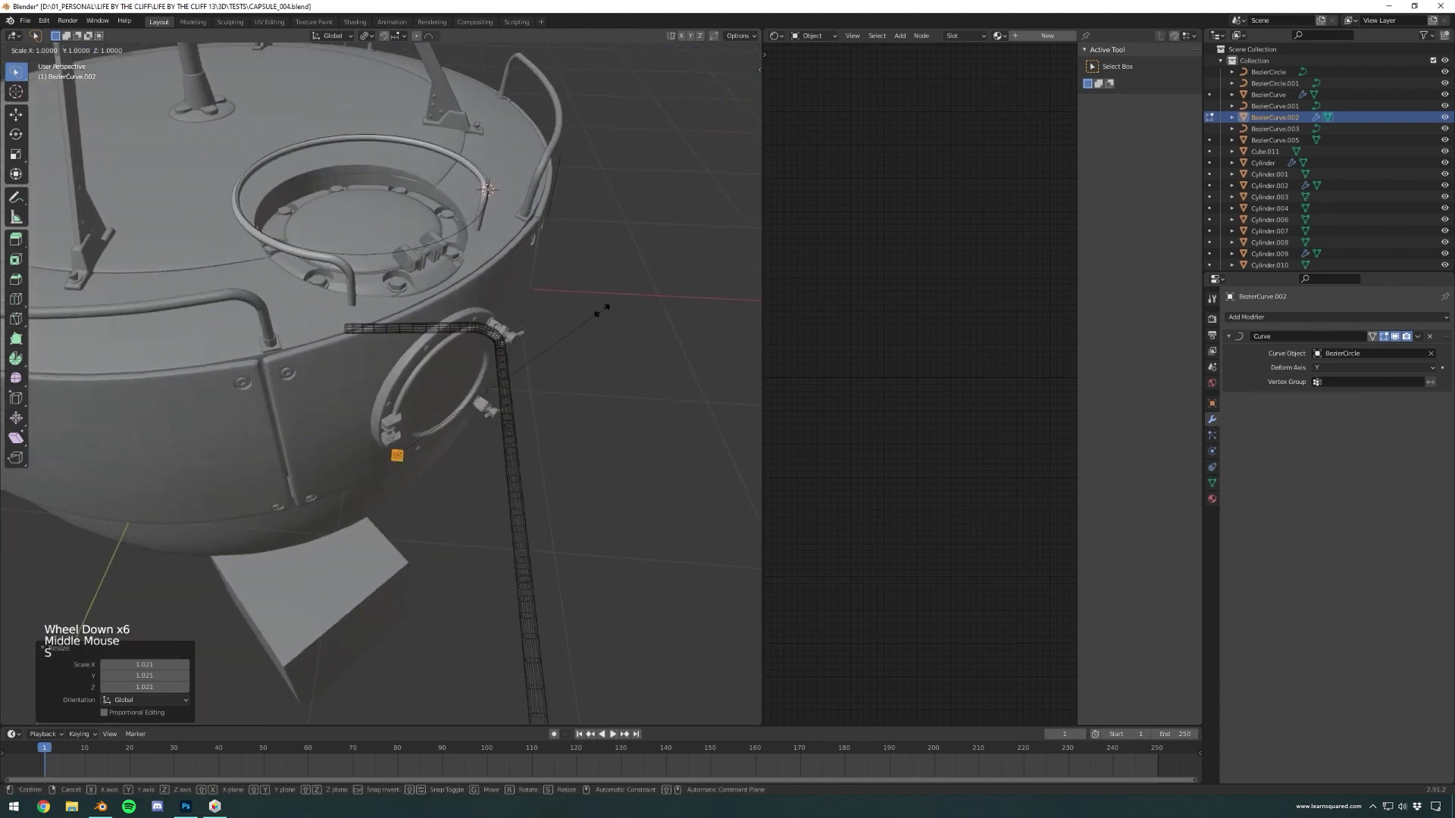
pyautogui.press('x')
pyautogui.click(515, 338)
pyautogui.scroll(-5, 515, 338)
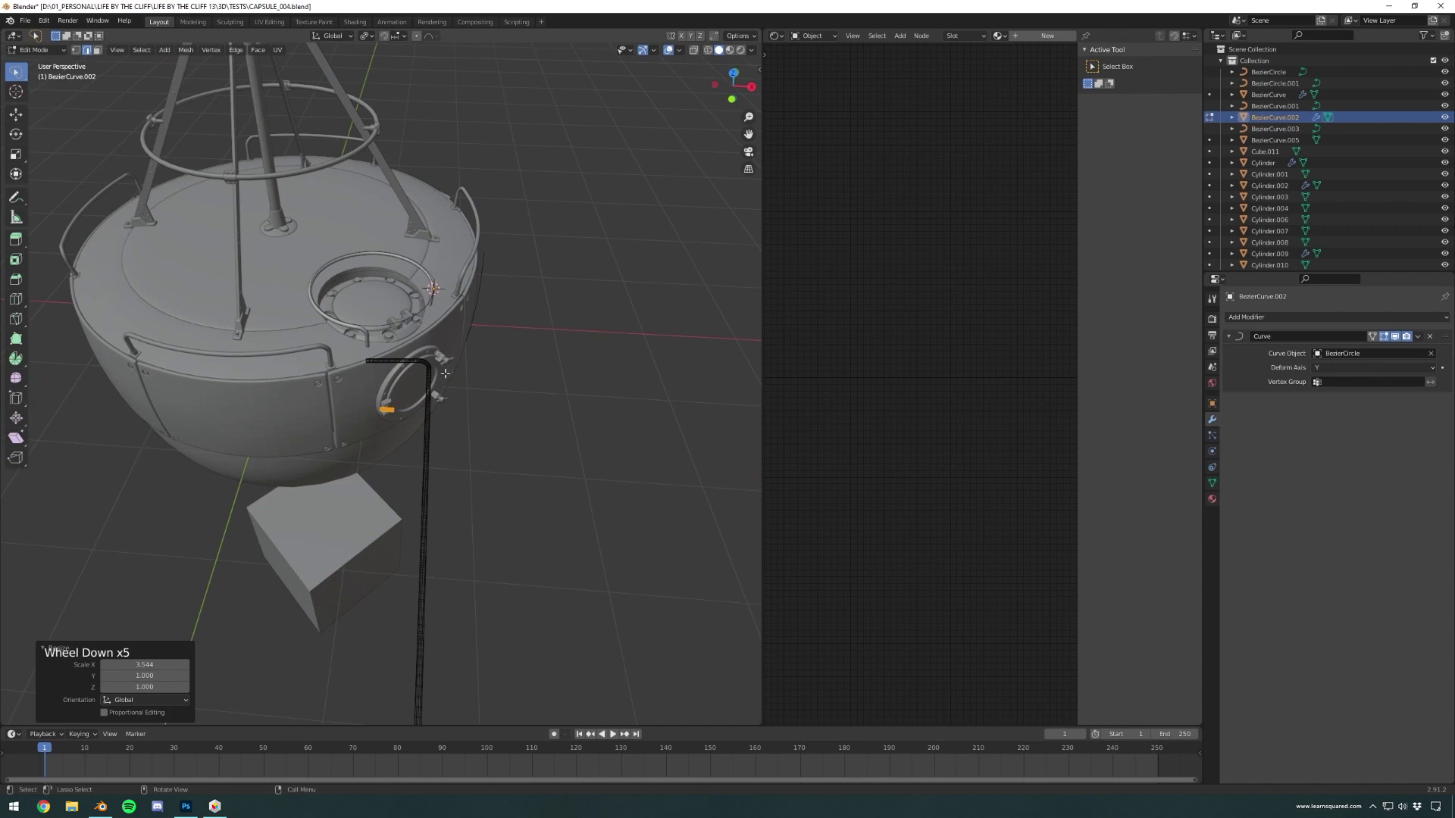
pyautogui.scroll(3, 392, 459)
pyautogui.press('s')
pyautogui.press('x')
pyautogui.click(31, 400)
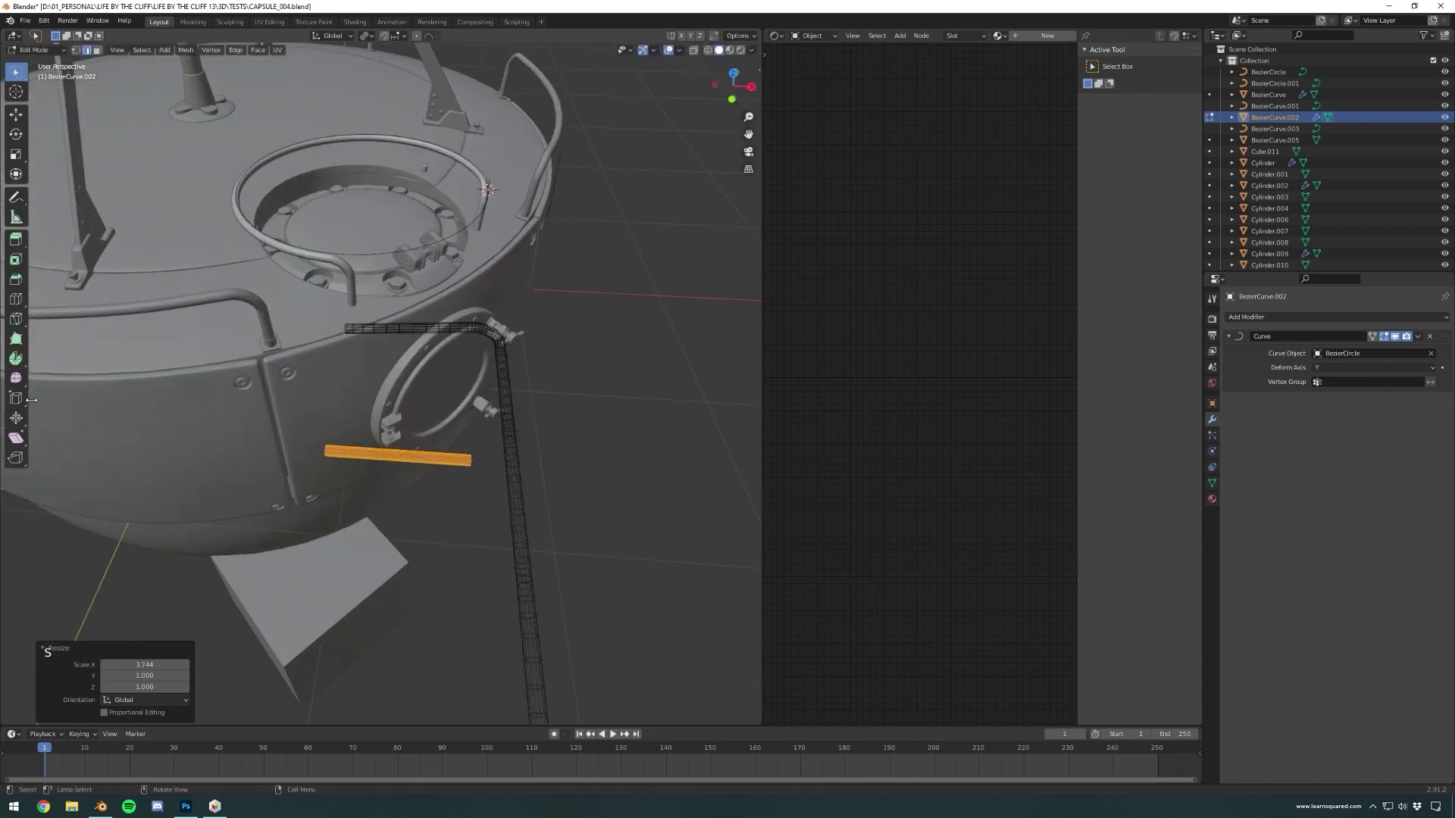
# - Move the stretched post about 0.1 m along X so its end meets the long tube of the railing
pyautogui.press('g')
pyautogui.press('x')
pyautogui.click(682, 37)
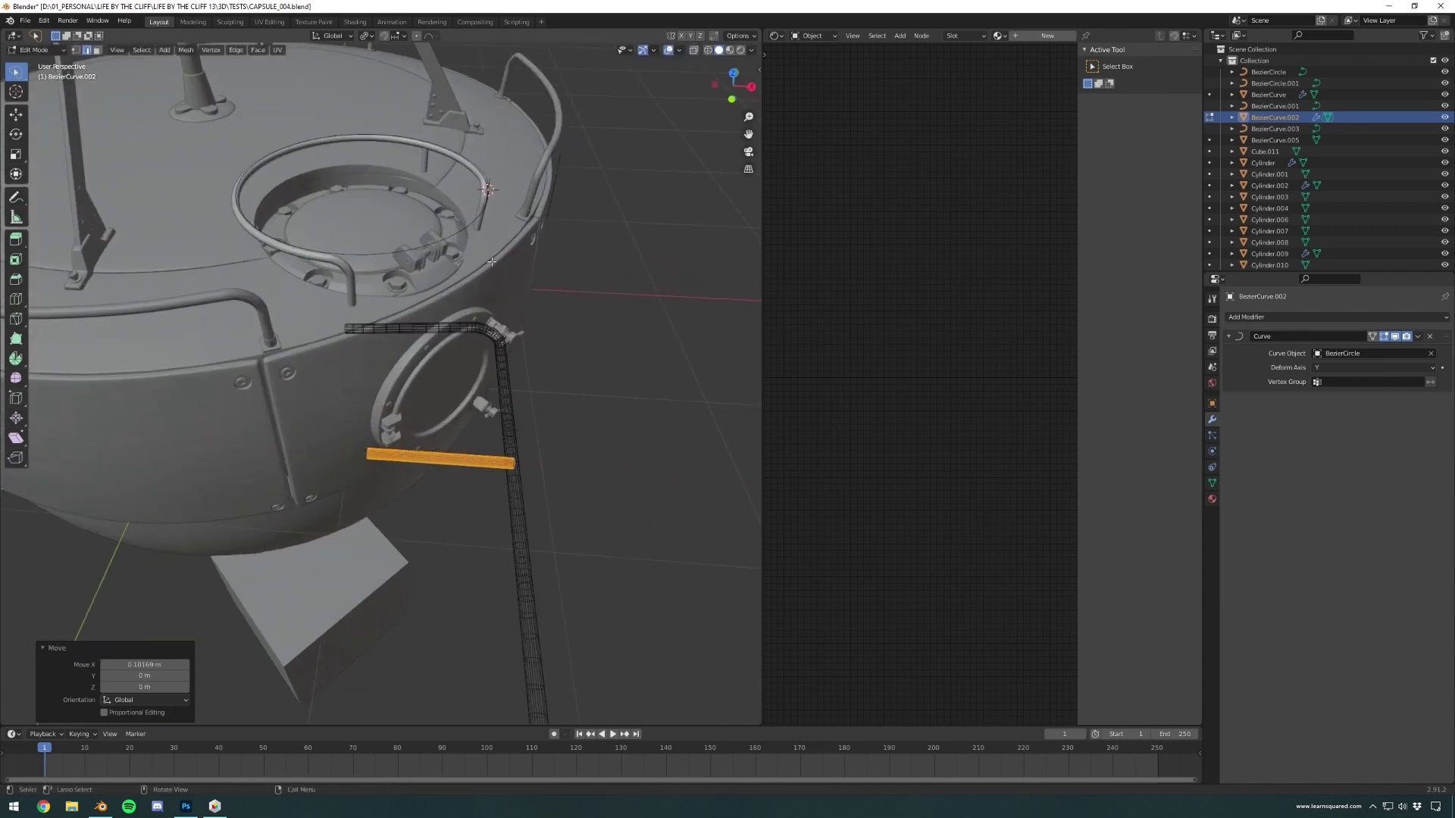
pyautogui.moveTo(434, 382); pyautogui.dragTo(509, 326, button='middle')
pyautogui.scroll(-7, 520, 419)
pyautogui.press('s')
pyautogui.press('Escape')
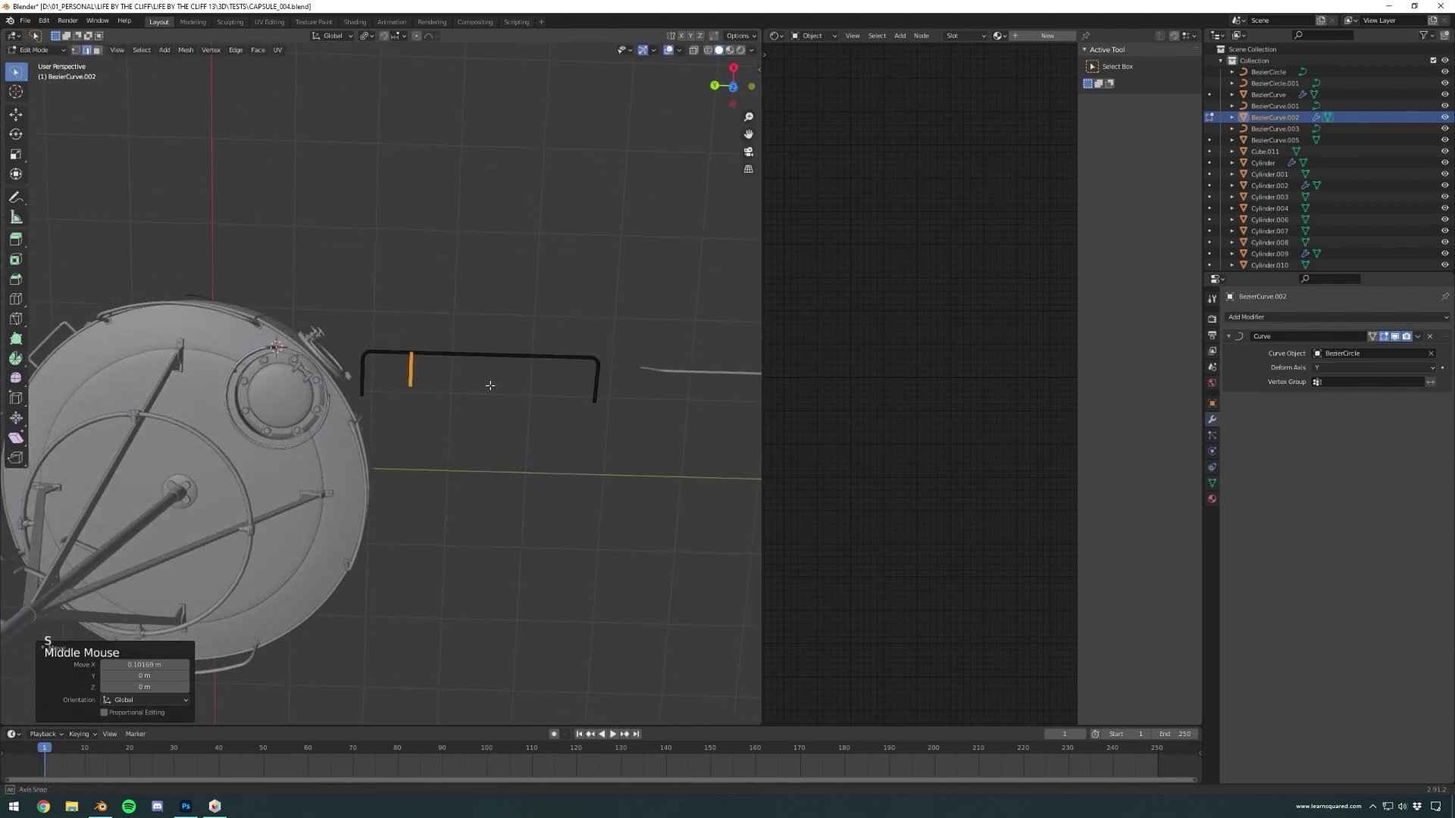
# - Duplicate the post about 1.4 m along negative Y, near the far end of the undeformed railing
pyautogui.moveTo(487, 384); pyautogui.dragTo(476, 322, button='middle')
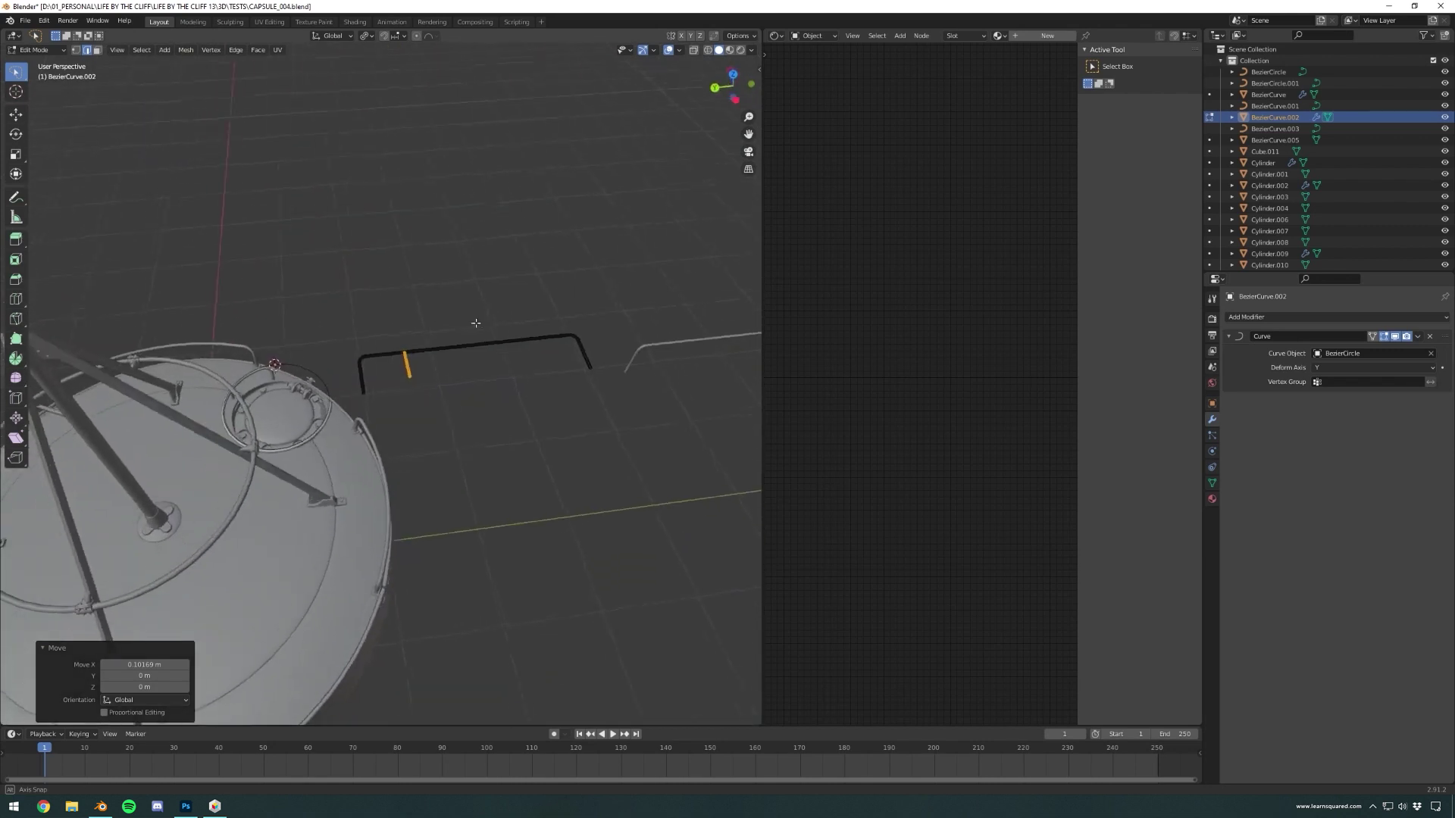
pyautogui.click(733, 74)
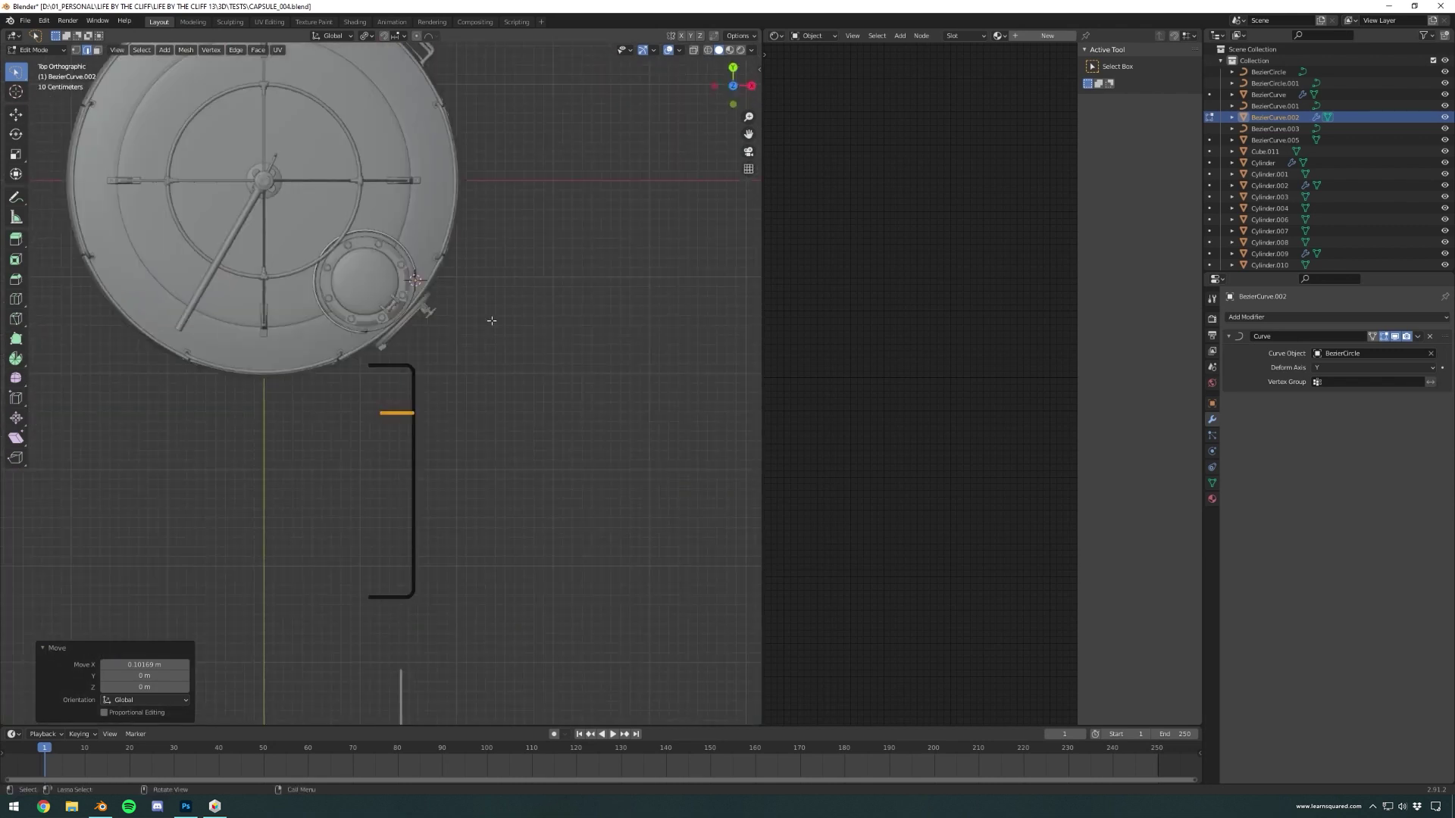
pyautogui.hotkey('shift', 'd')
pyautogui.press('y')
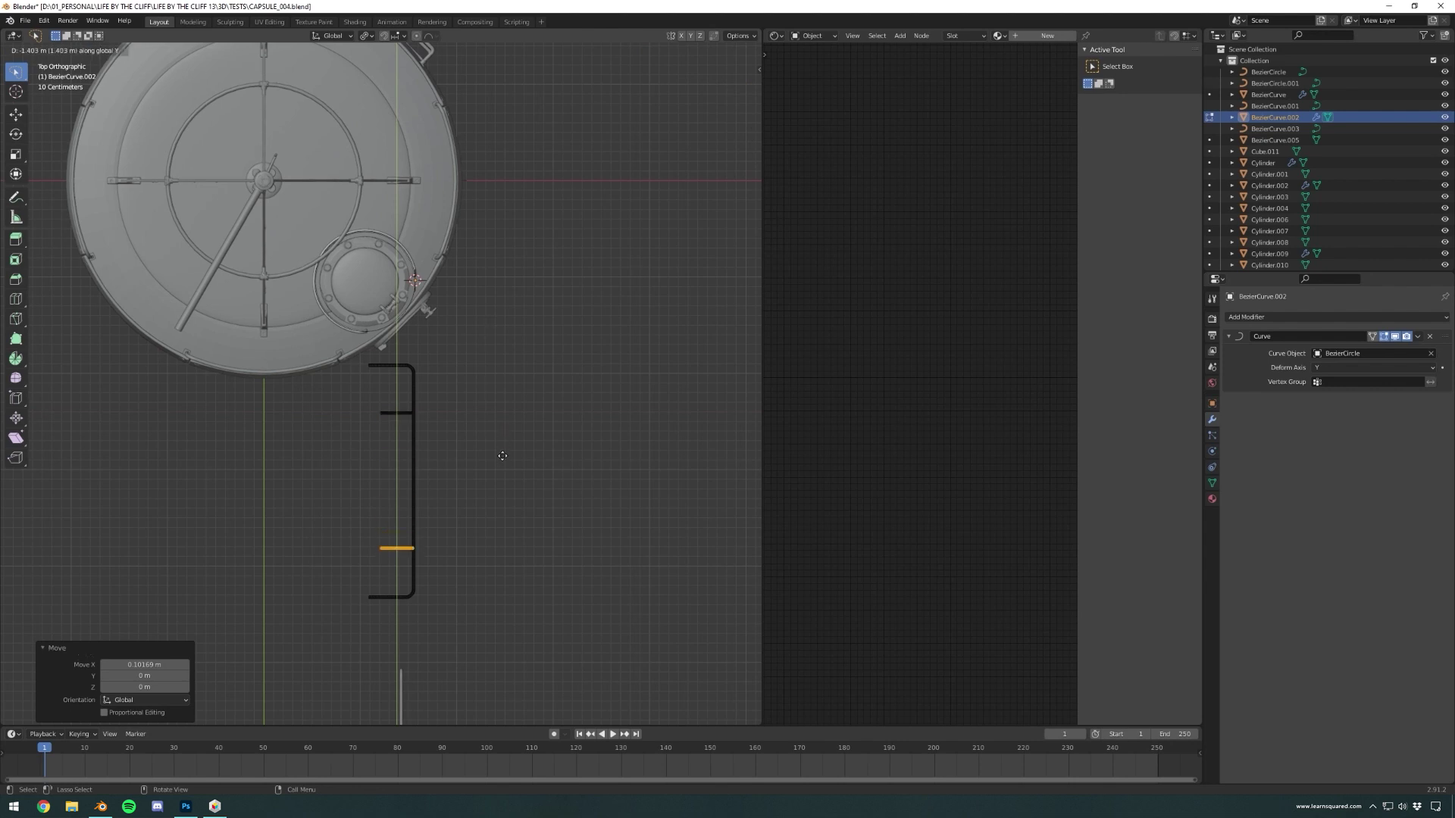
pyautogui.click(502, 456)
pyautogui.moveTo(503, 455); pyautogui.dragTo(563, 431, button='middle')
pyautogui.press('g')
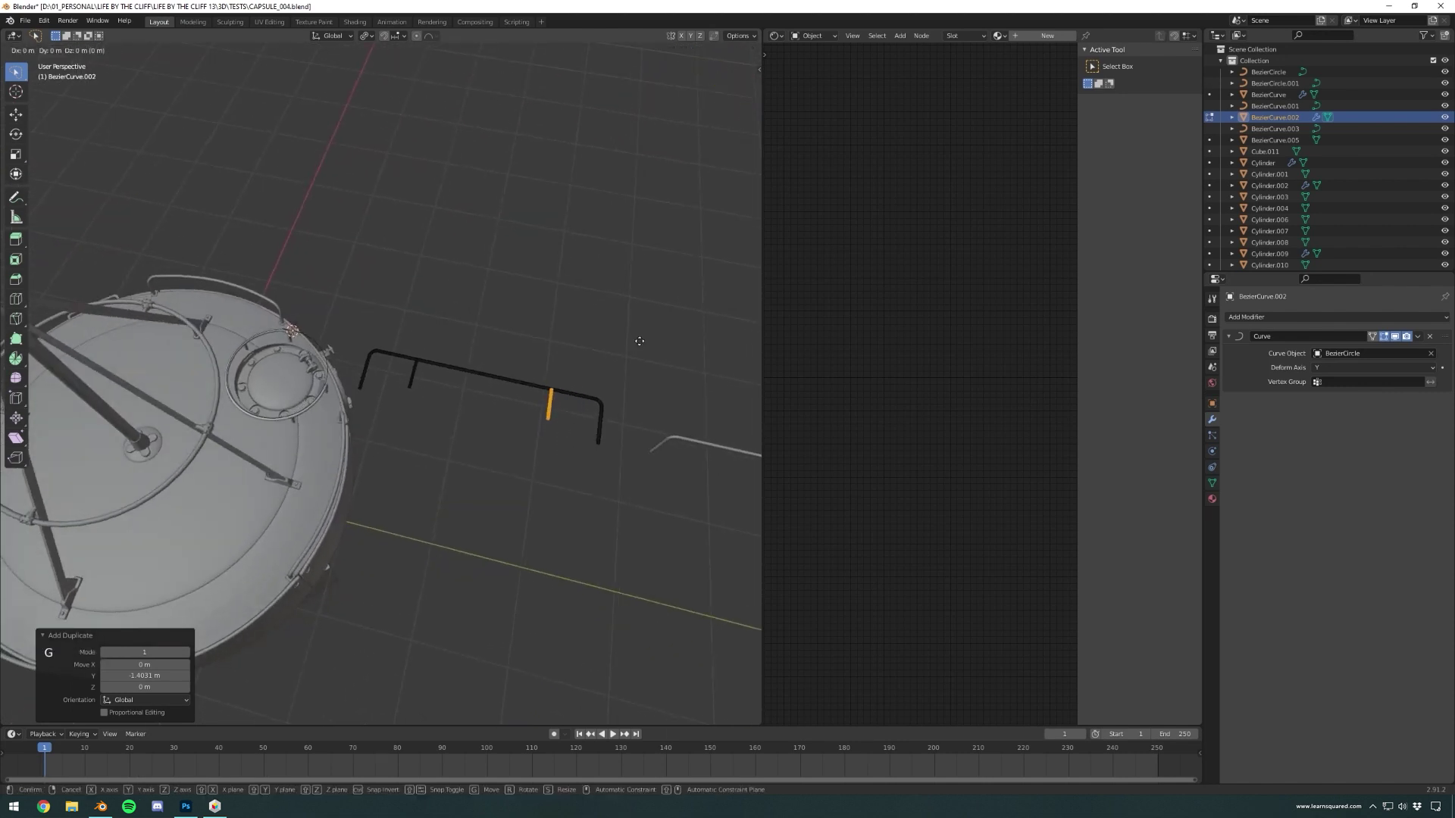
pyautogui.press('y')
pyautogui.rightClick(639, 341)
pyautogui.press('g')
pyautogui.press('y')
pyautogui.rightClick(594, 341)
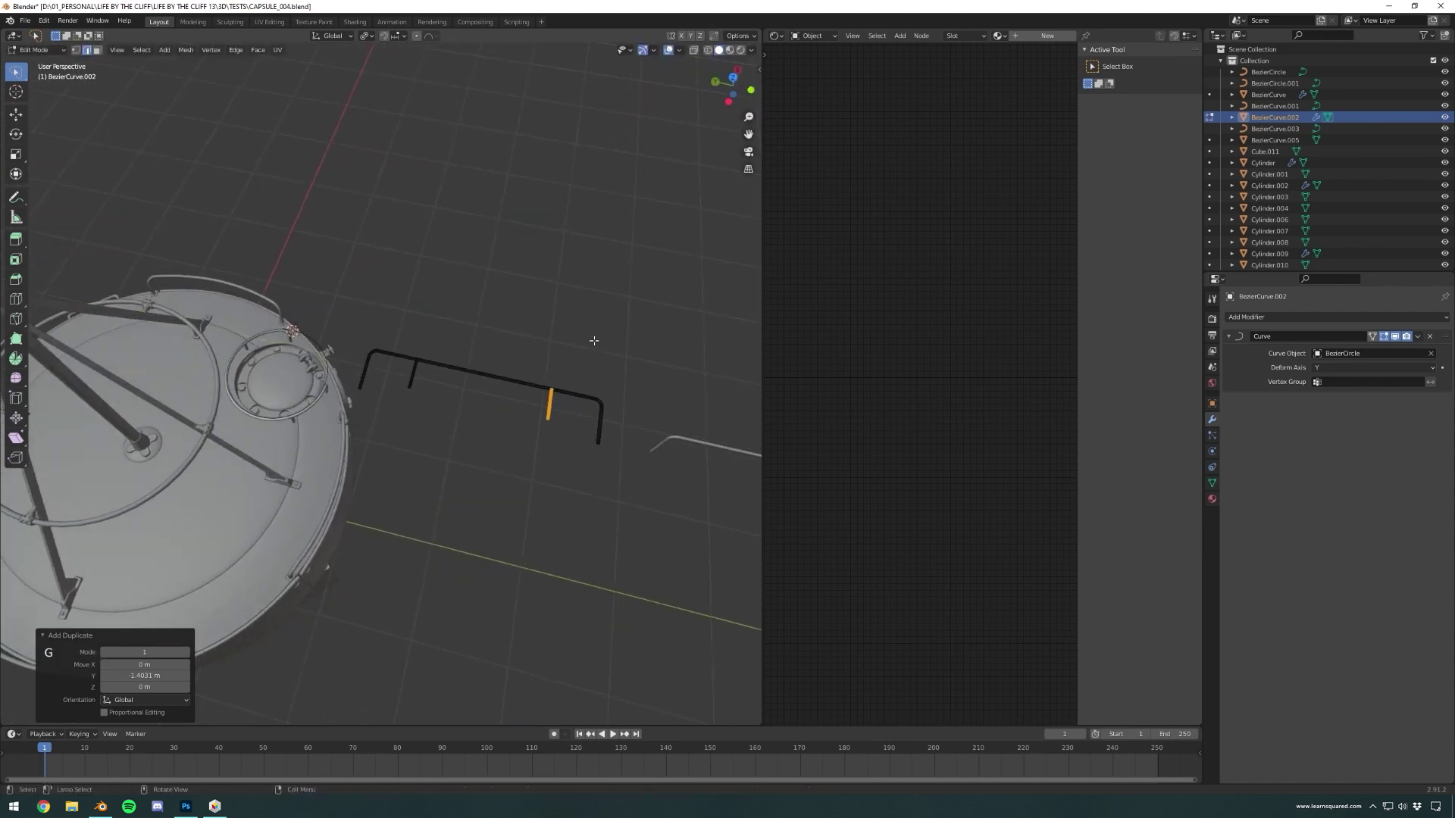
# - Duplicate the far post about 0.67 m back along Y between the other two, and leave mesh editing
pyautogui.hotkey('shift', 'd')
pyautogui.press('y')
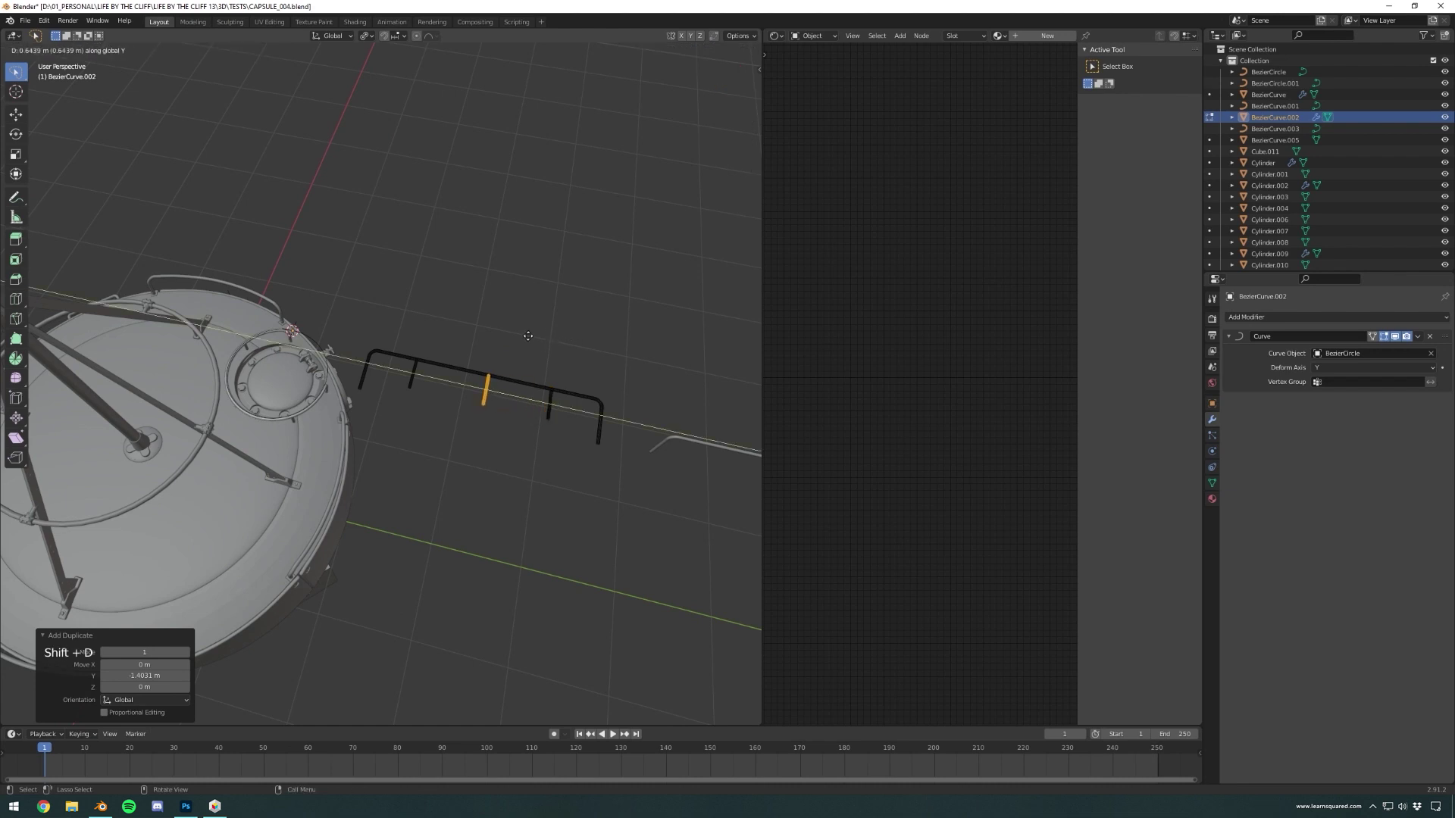
pyautogui.click(524, 336)
pyautogui.moveTo(524, 337); pyautogui.dragTo(619, 321, button='middle')
pyautogui.scroll(3, 409, 425)
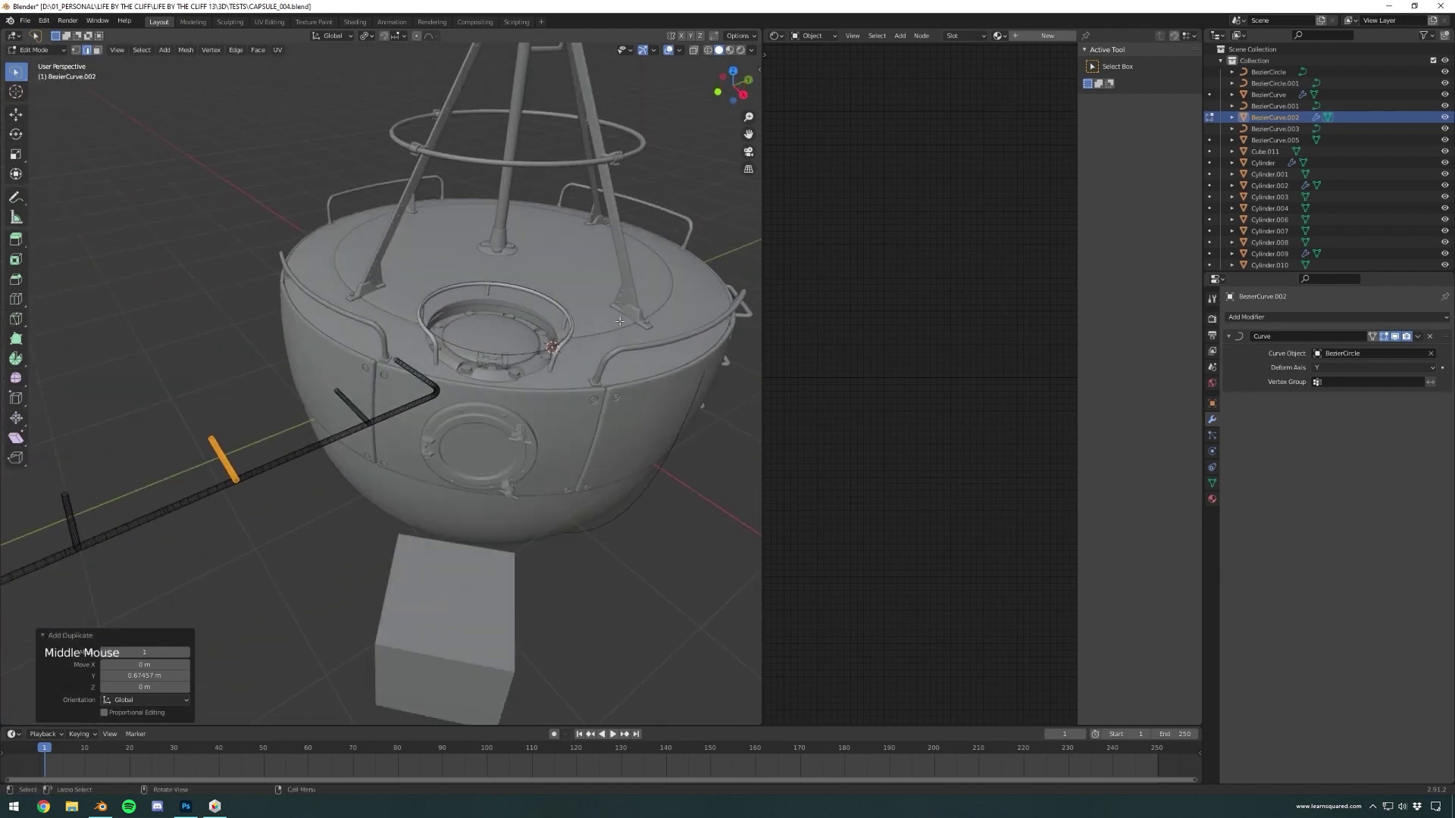
pyautogui.press('Tab')
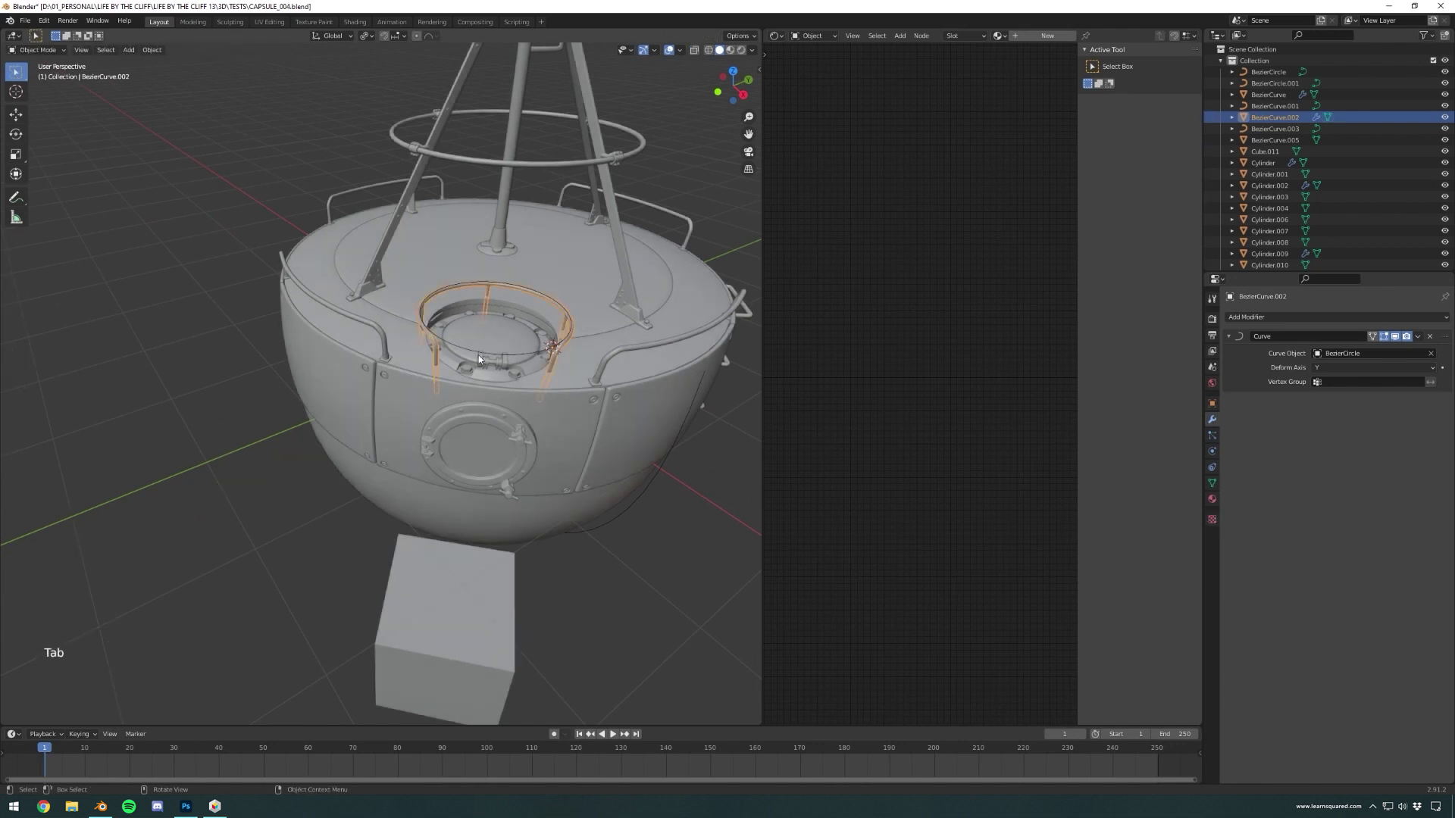
# - Reopen the hatch railing's mesh for editing and select the whole linked flanged collar near the foot of the neighbouring railing
pyautogui.moveTo(330, 387); pyautogui.dragTo(738, 443, button='middle')
pyautogui.scroll(2, 489, 378)
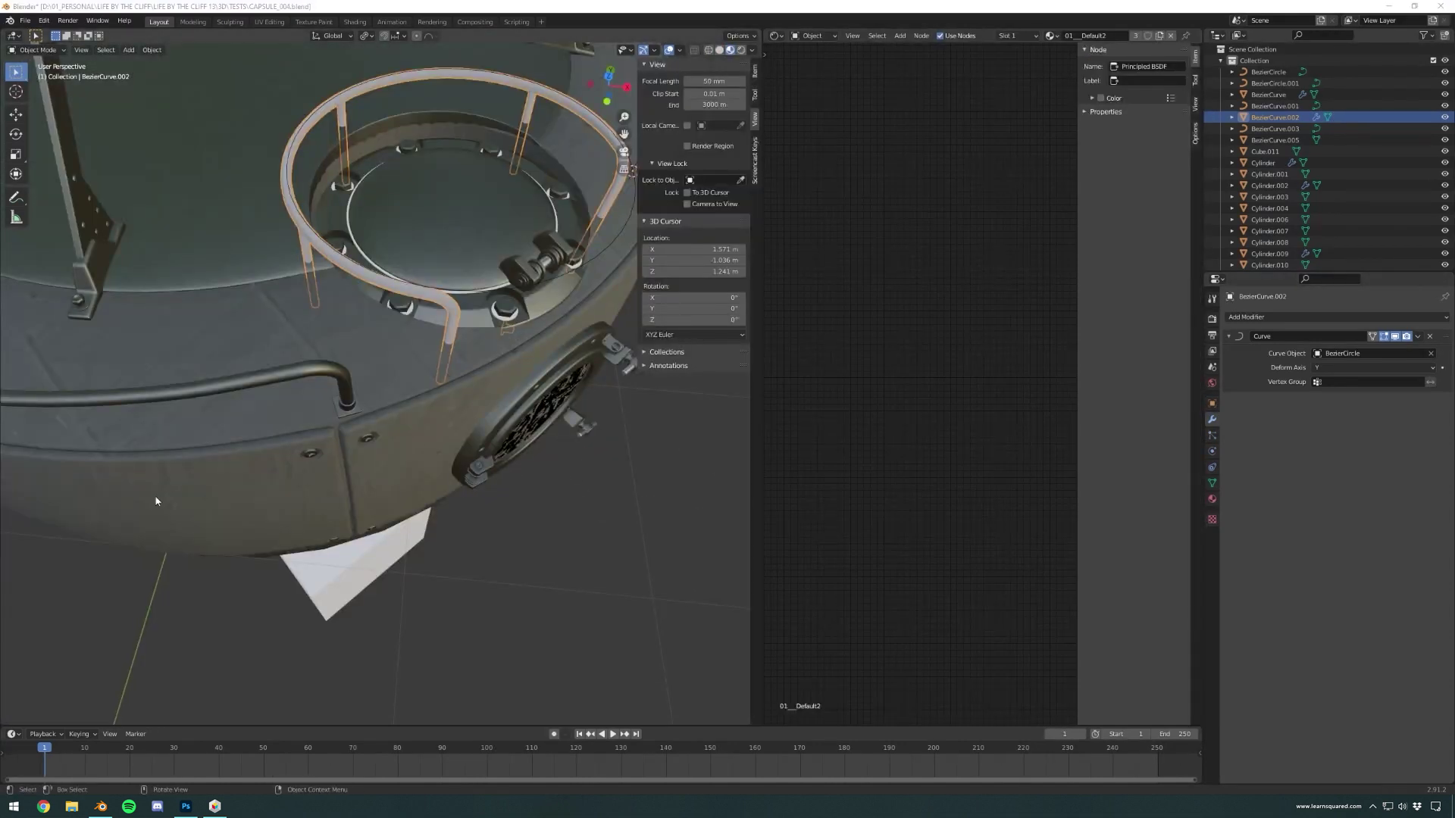
pyautogui.click(549, 429)
pyautogui.press('Tab')
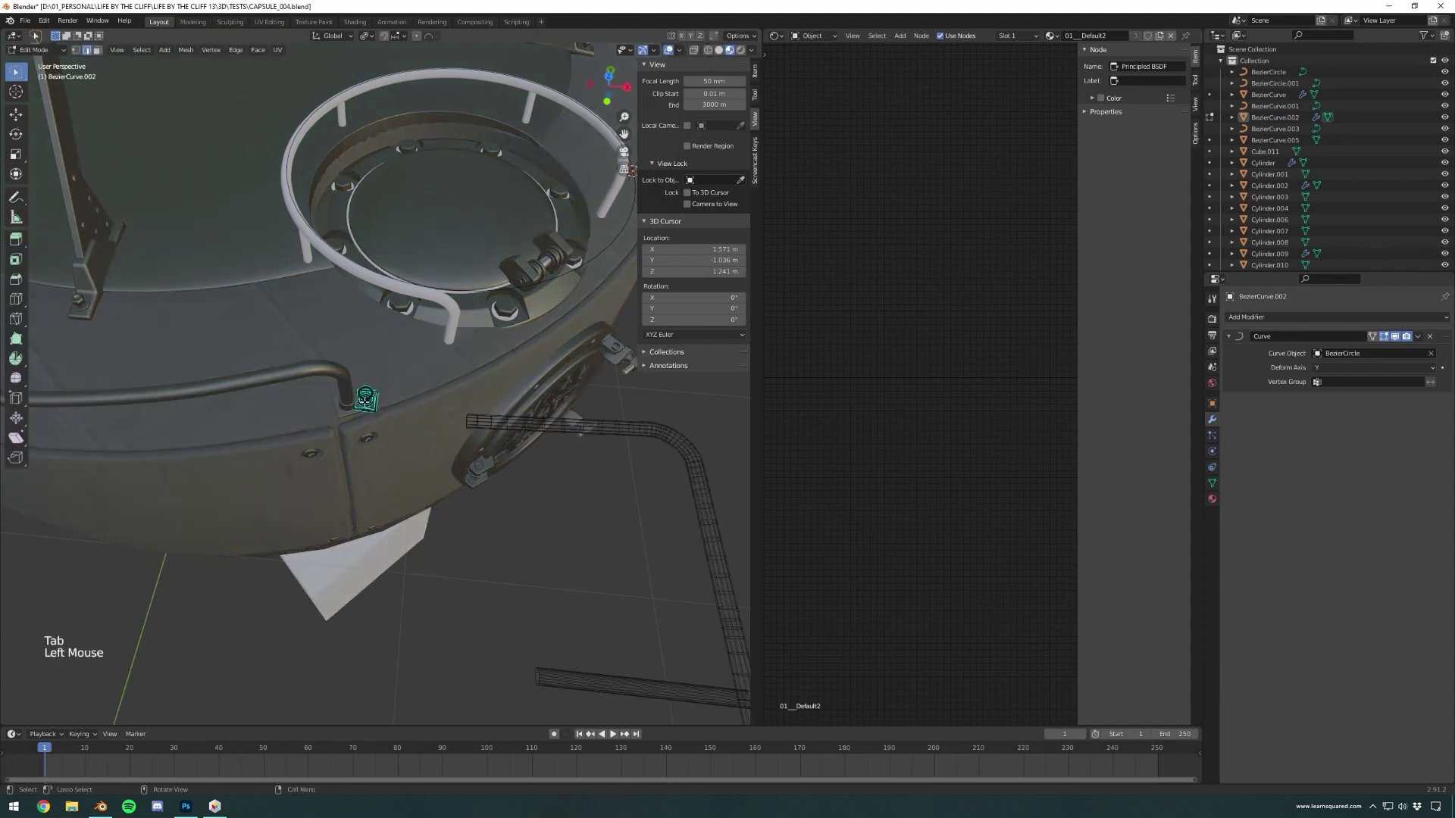
pyautogui.hotkey('shift', 'a')
pyautogui.doubleClick(366, 399)
pyautogui.press('b')
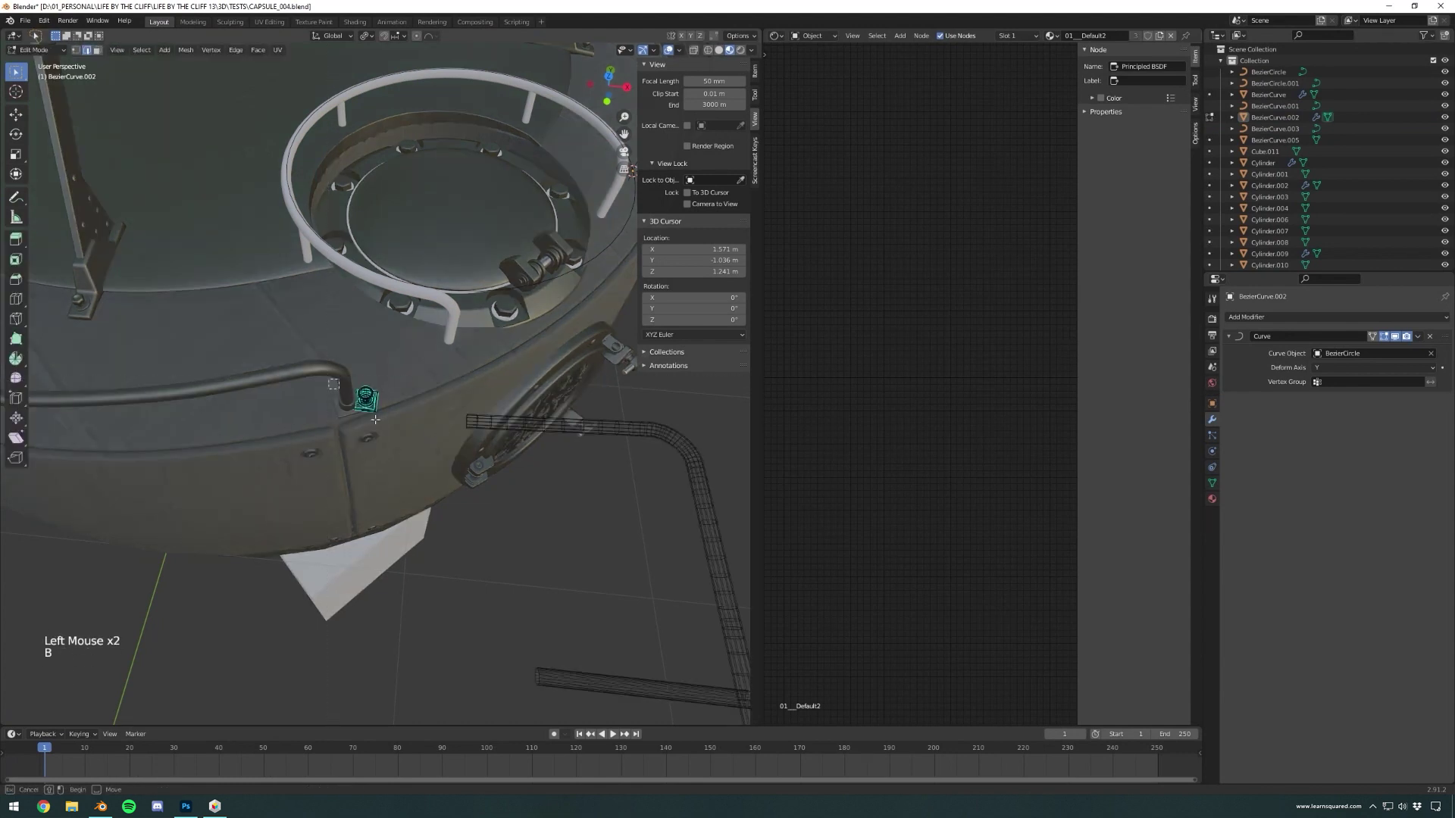
pyautogui.hotkey('ctrl', 'l')
# - Rotate the collar 90° in the front view and move it about 0.33 m along X and 0.22 m along Z
pyautogui.moveTo(562, 446); pyautogui.dragTo(578, 211, button='middle')
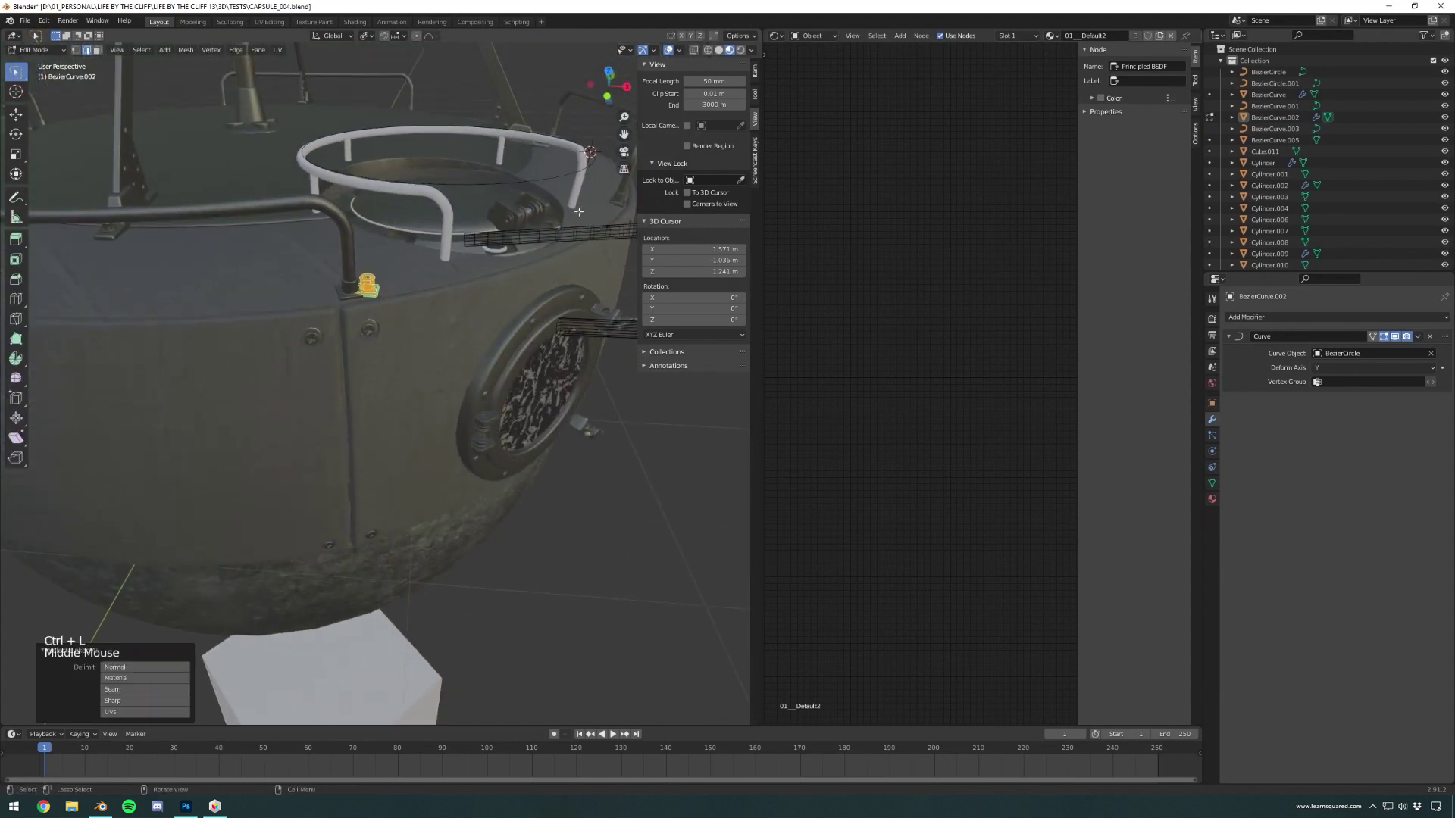
pyautogui.click(604, 94)
pyautogui.press('r')
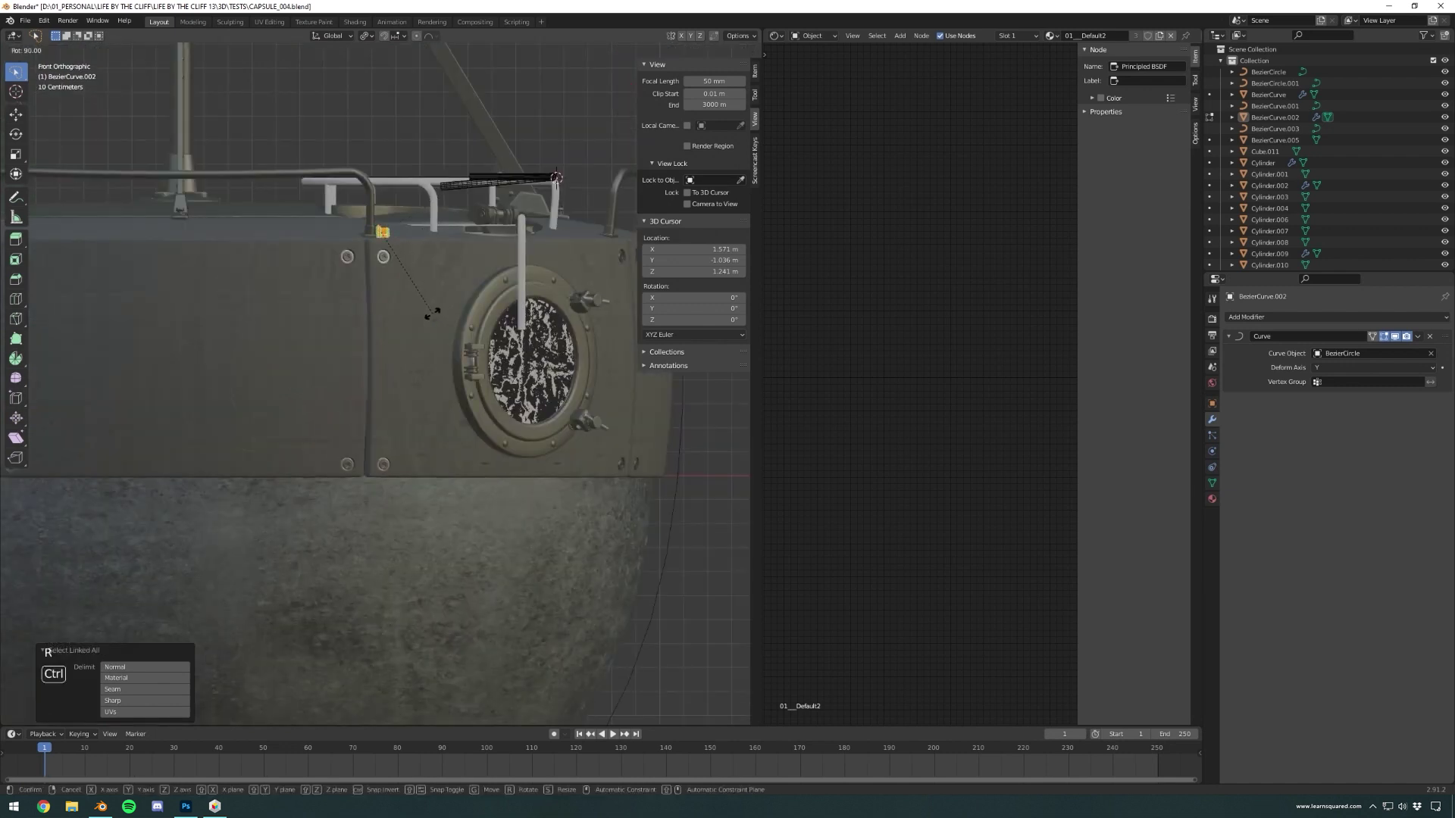
pyautogui.click(432, 313)
pyautogui.press('g')
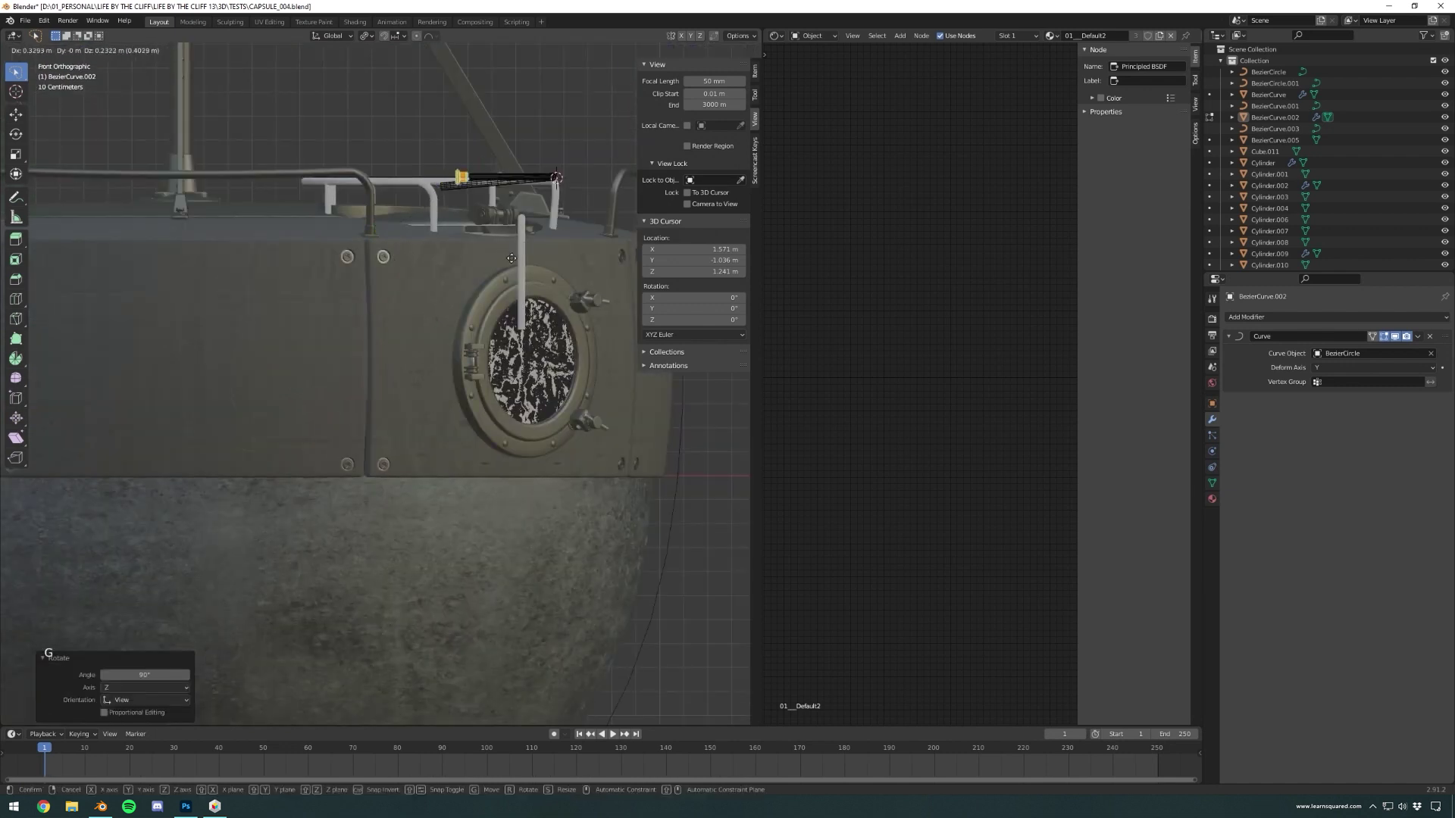
pyautogui.click(512, 258)
# - Shift the collar about 0.08 m in X and 0.15 m in Y onto the undeformed railing's end leg
pyautogui.scroll(4, 511, 258)
pyautogui.keyDown('shift'); pyautogui.moveTo(511, 258); pyautogui.dragTo(583, 239, button='middle'); pyautogui.keyUp('shift')
pyautogui.scroll(2, 583, 240)
pyautogui.click(609, 69)
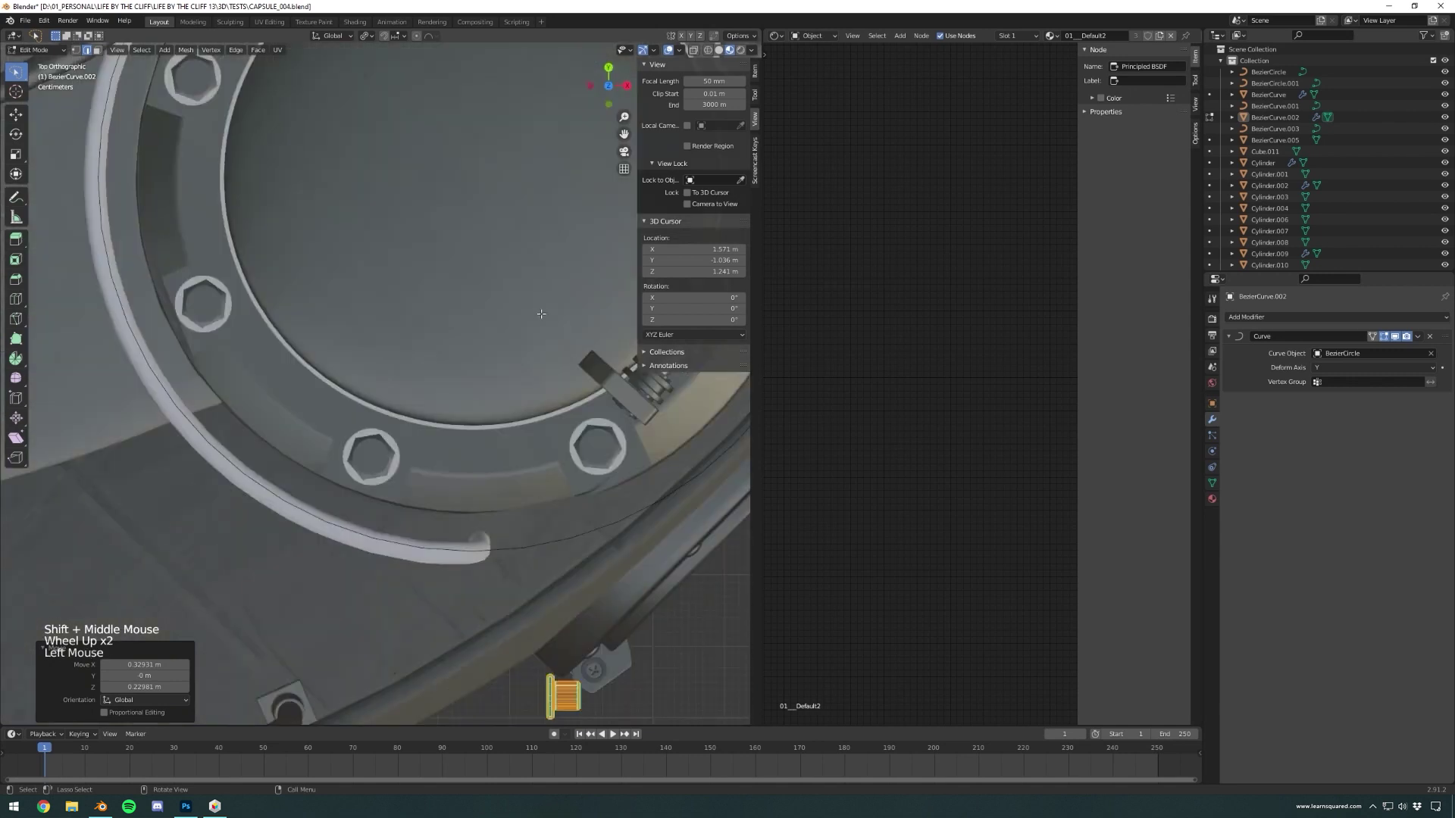
pyautogui.keyDown('shift'); pyautogui.moveTo(591, 682); pyautogui.dragTo(424, 299, button='middle'); pyautogui.keyUp('shift')
pyautogui.press('g')
pyautogui.click(486, 373)
pyautogui.moveTo(486, 373); pyautogui.dragTo(506, 265, button='middle')
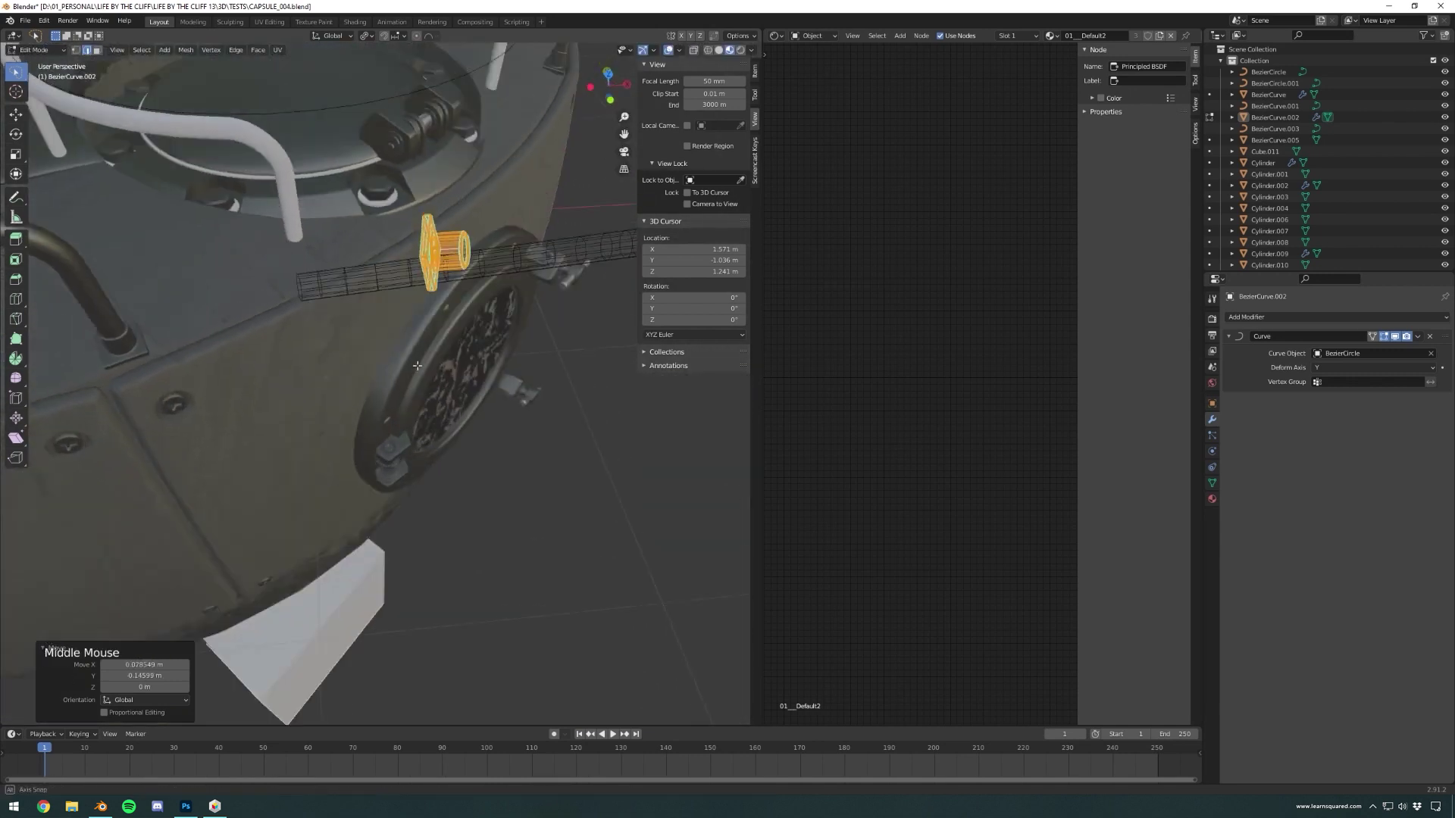
# - Slide the collar about 0.12 m in X along the end leg, with a fine correction of about 0.006 m back
pyautogui.scroll(-3, 417, 348)
pyautogui.press('g')
pyautogui.press('x')
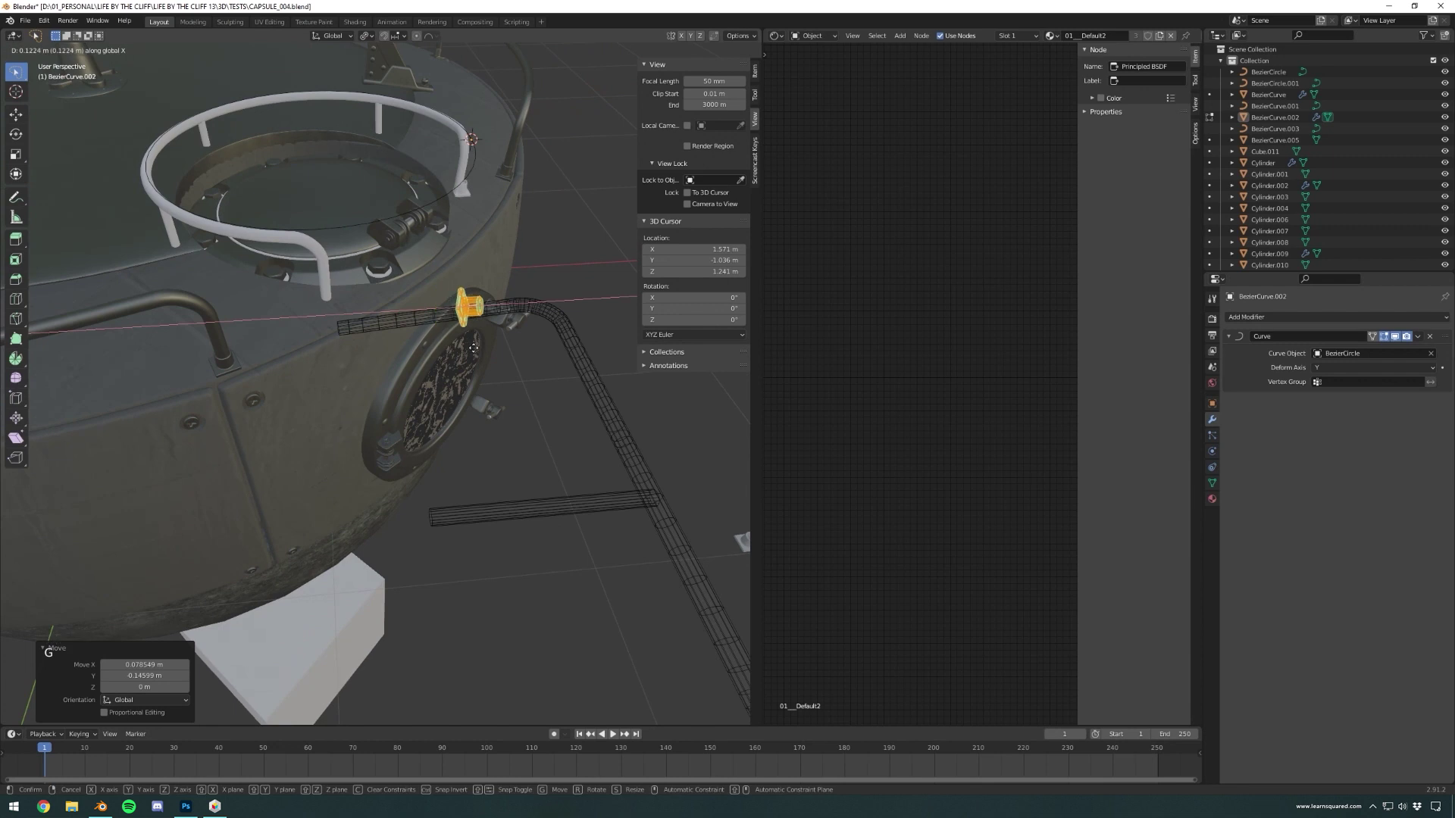
pyautogui.click(466, 348)
pyautogui.press('g')
pyautogui.press('x')
pyautogui.click(550, 243)
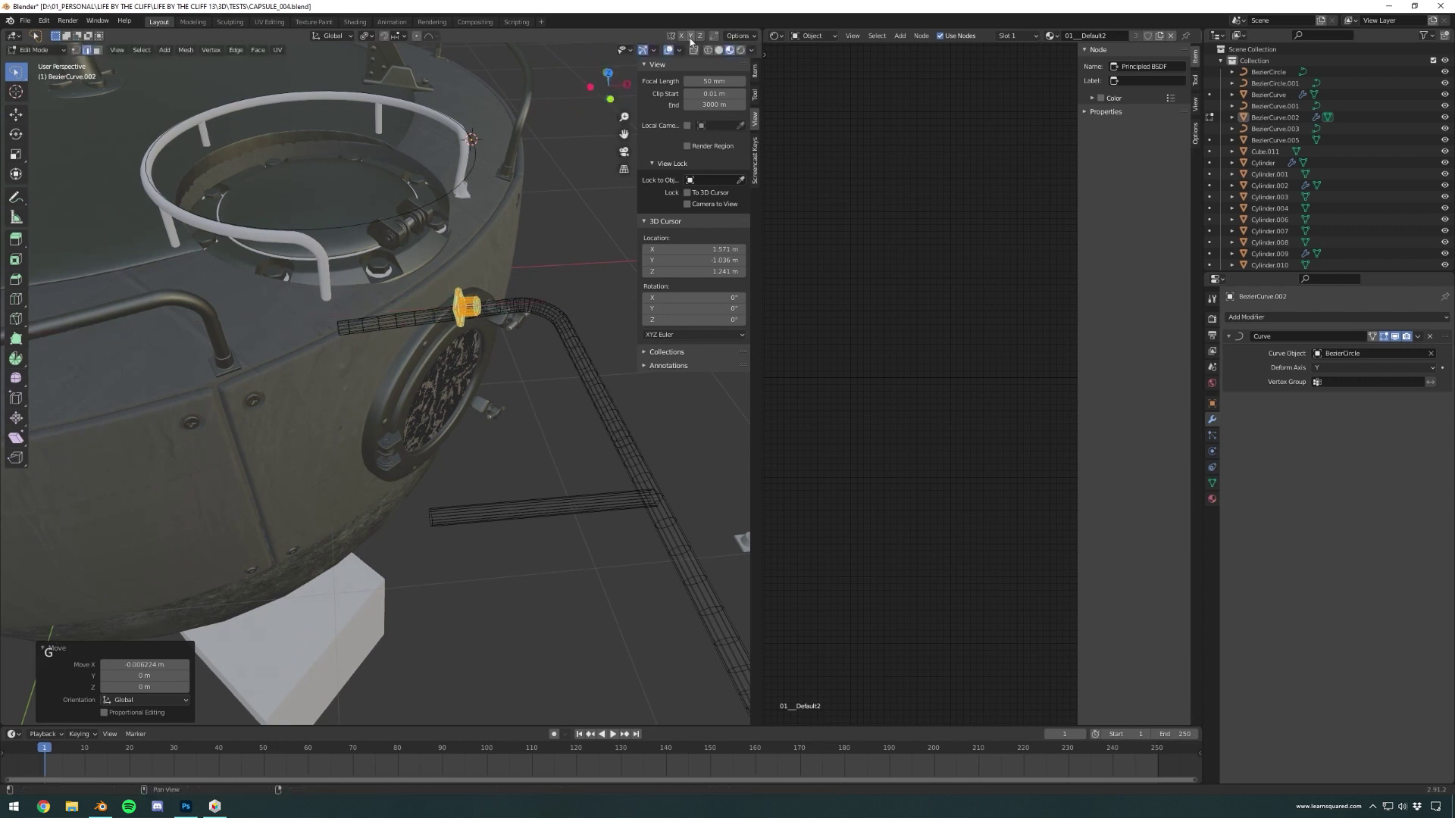
# - Scale the collar down slightly in the top view and nudge it about 0.003 m in X to centre it on the tube
pyautogui.click(609, 71)
pyautogui.scroll(8, 526, 377)
pyautogui.keyDown('shift'); pyautogui.moveTo(526, 377); pyautogui.dragTo(237, 396, button='middle'); pyautogui.keyUp('shift')
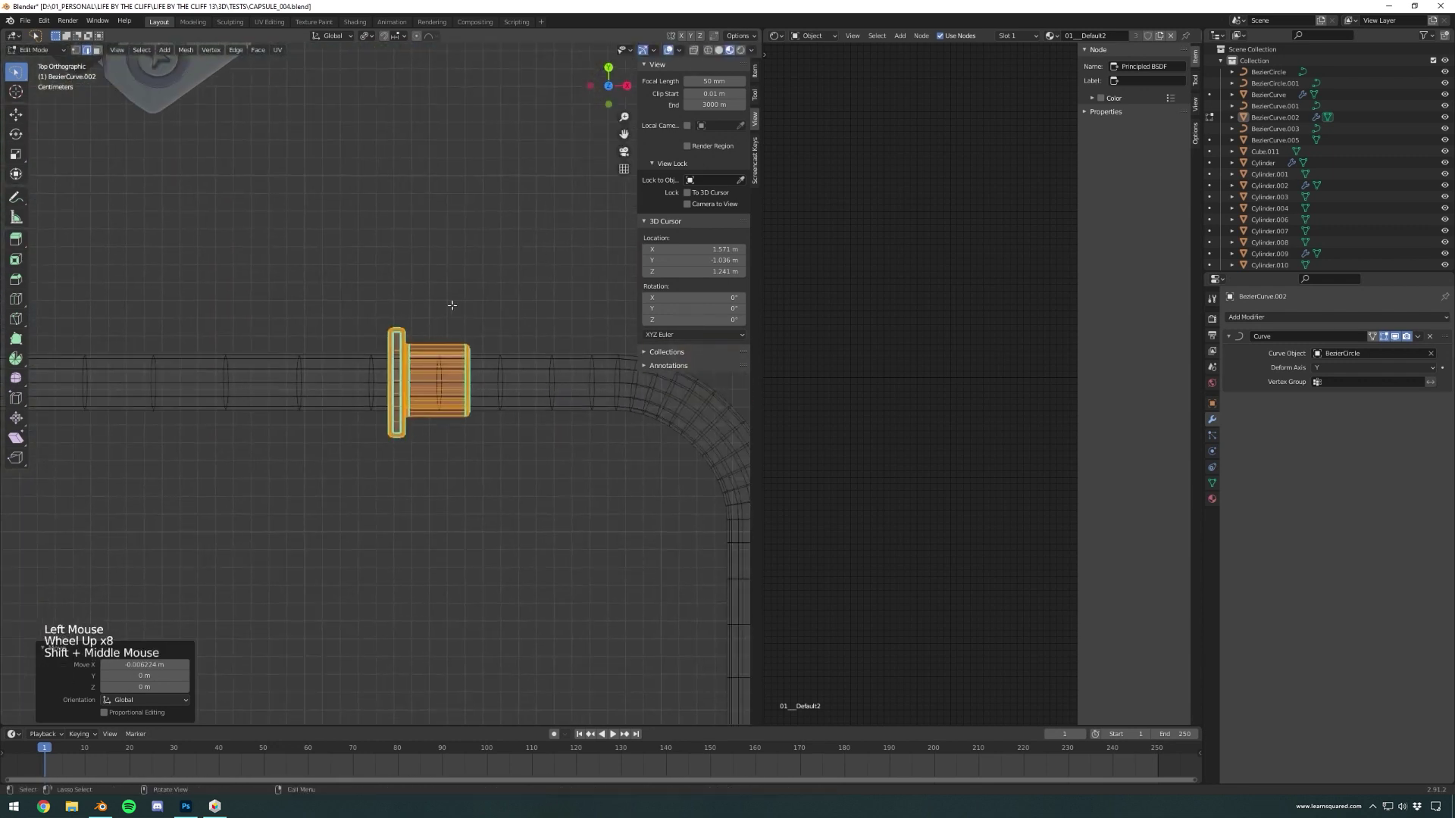
pyautogui.press('s')
pyautogui.click(539, 291)
pyautogui.press('g')
pyautogui.click(533, 293)
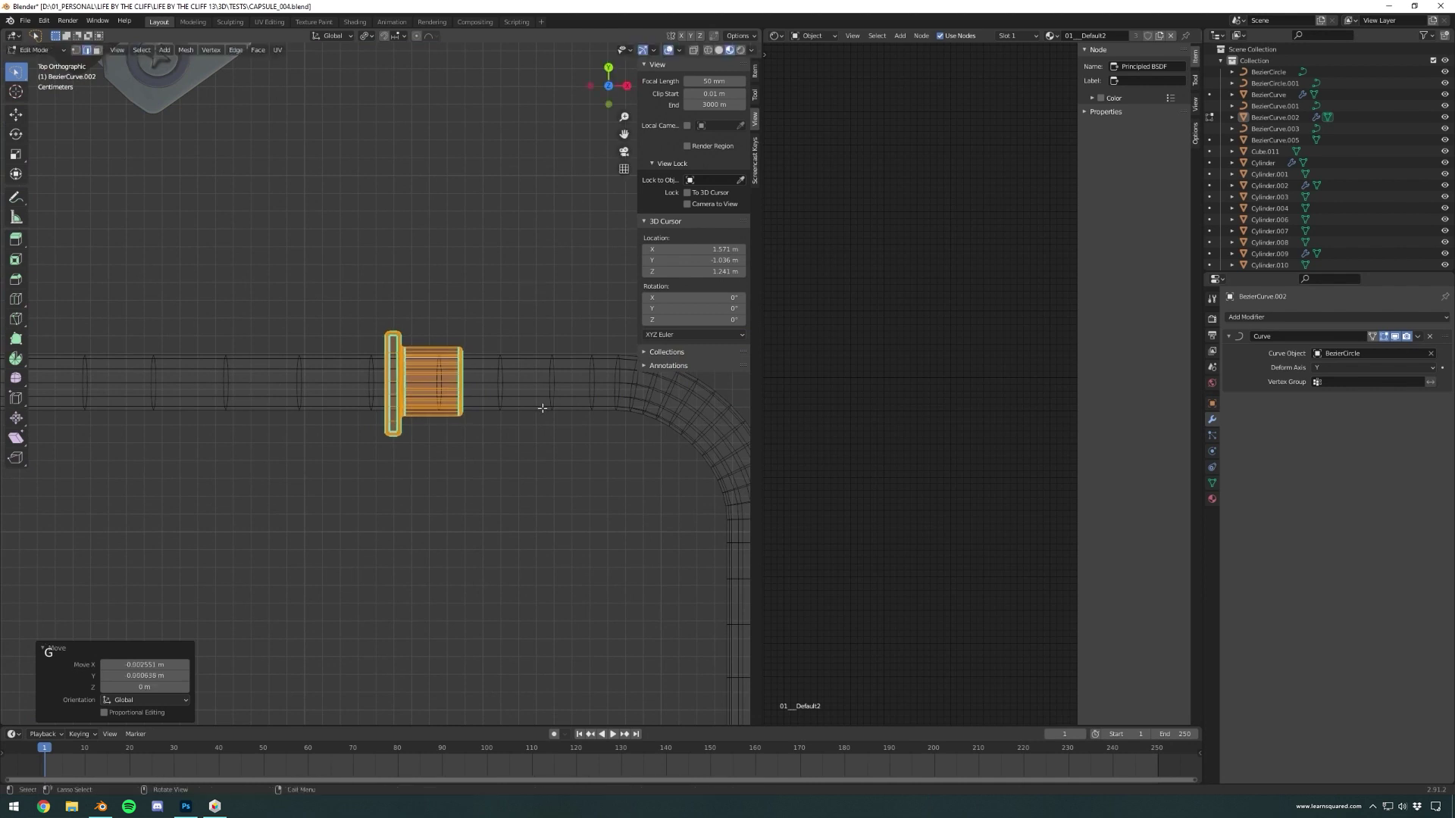
# - Rotate the collar 5° in the front view to match the slope of the railing's end leg
pyautogui.moveTo(626, 86); pyautogui.dragTo(675, 92, button='middle')
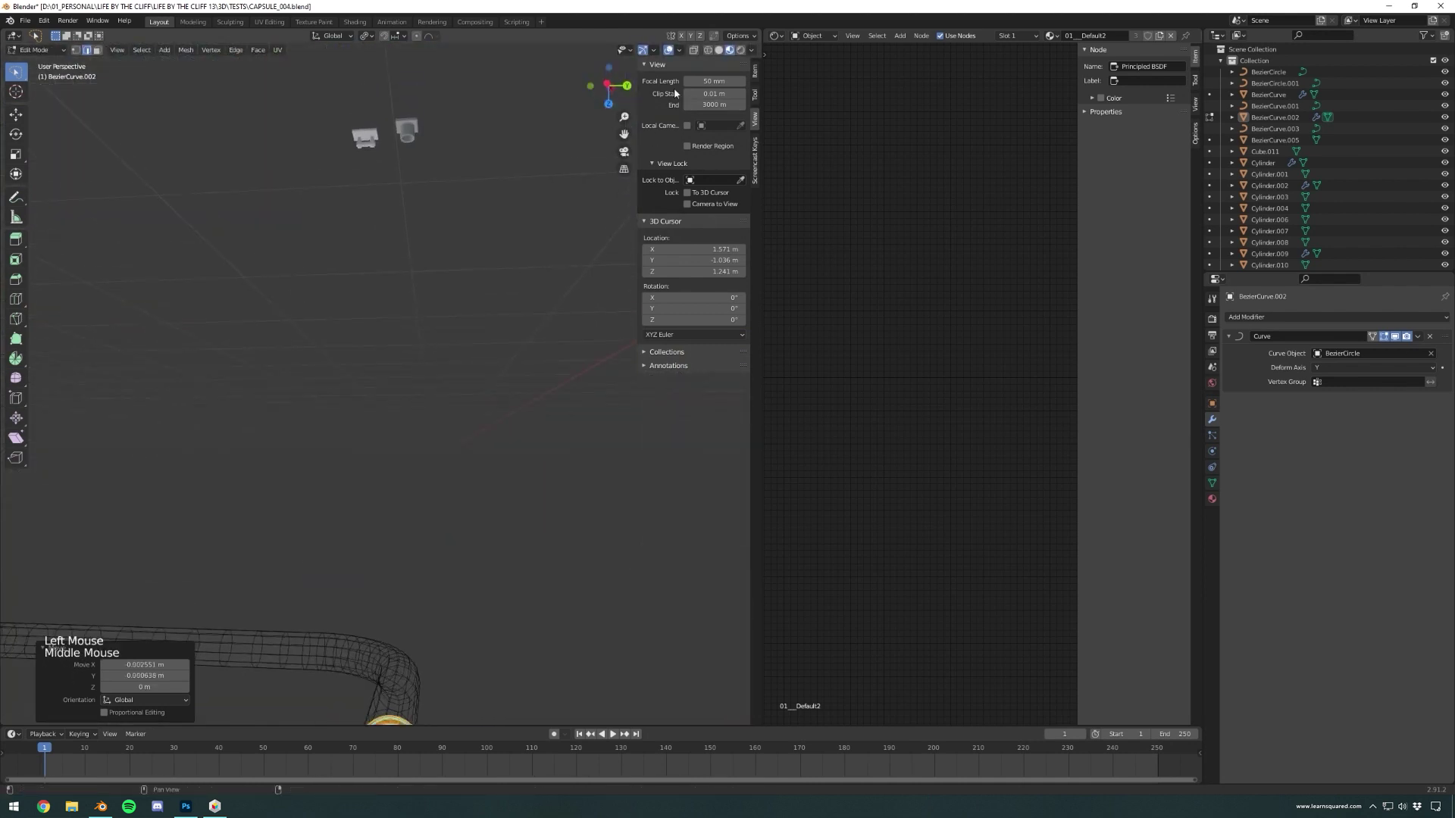
pyautogui.click(607, 83)
pyautogui.click(607, 83)
pyautogui.click(607, 84)
pyautogui.scroll(-2, 376, 143)
pyautogui.keyDown('shift'); pyautogui.moveTo(376, 142); pyautogui.dragTo(653, 96, button='middle'); pyautogui.keyUp('shift')
pyautogui.scroll(7, 373, 206)
pyautogui.click(606, 85)
pyautogui.scroll(-2, 554, 193)
pyautogui.write('r')
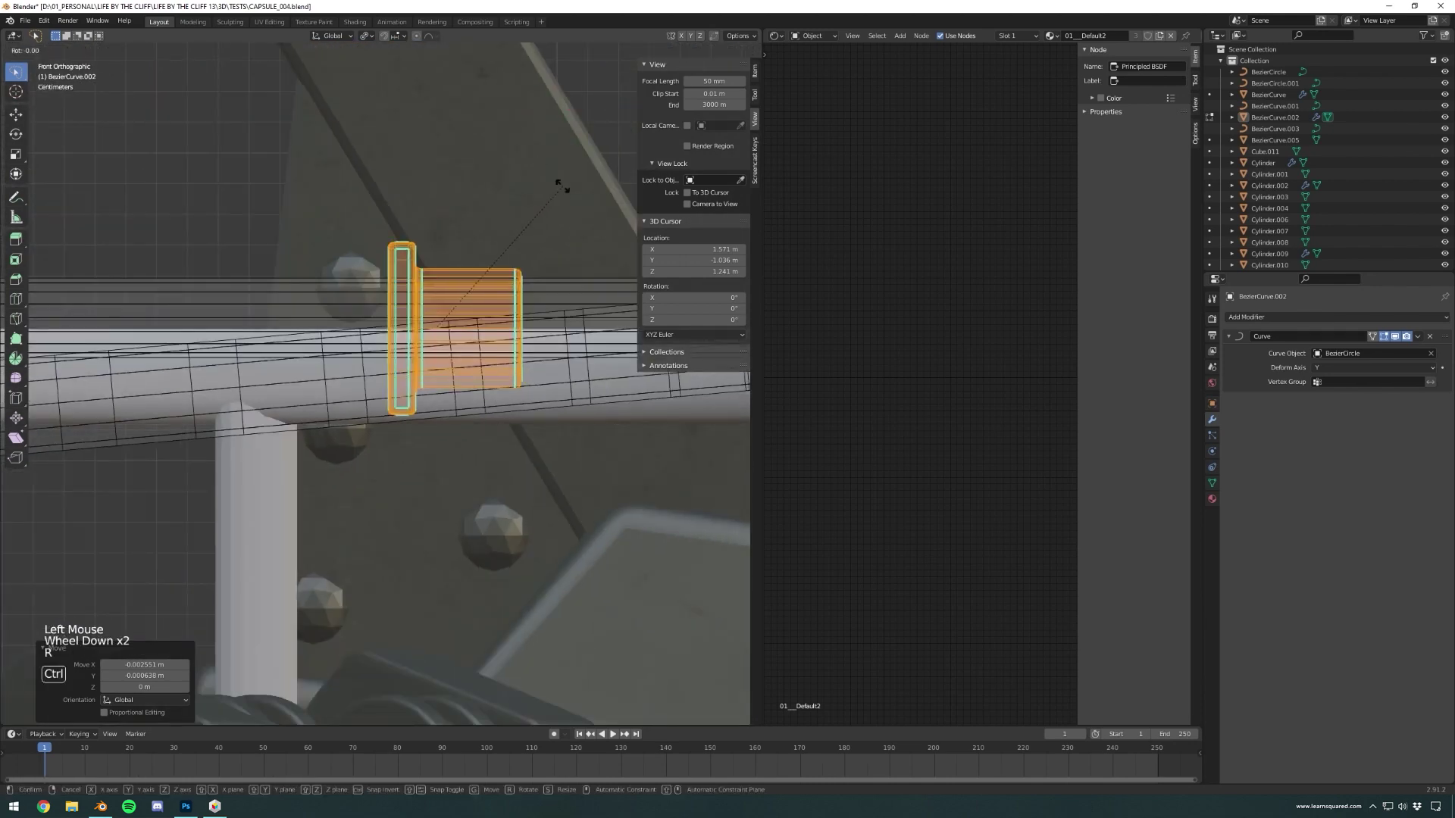
pyautogui.write('5')
pyautogui.press('Return')
# - Lower the tilted collar about 0.013 m along Z so it sits around the end leg's tube
pyautogui.press('g')
pyautogui.press('z')
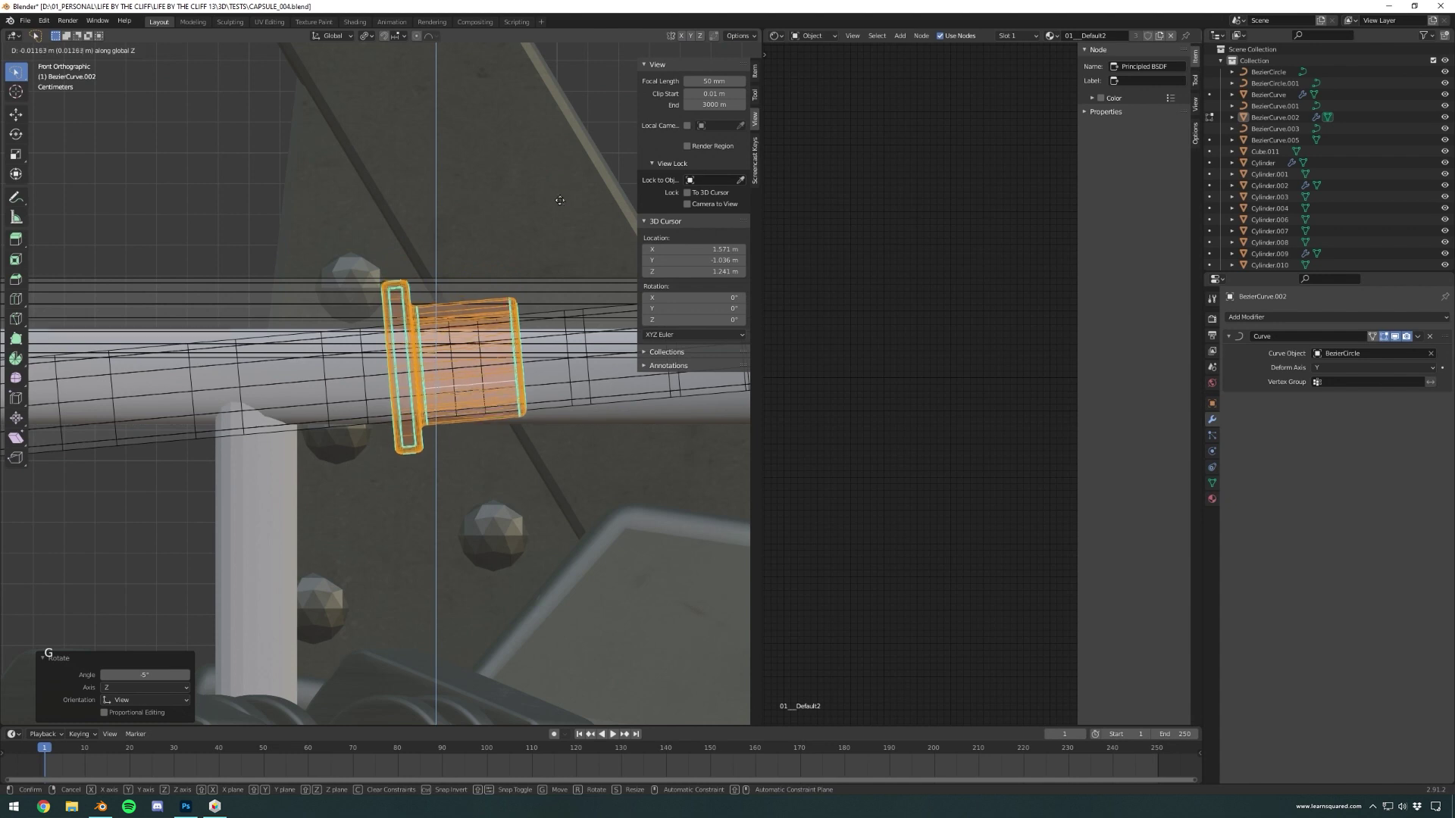
pyautogui.click(561, 205)
pyautogui.scroll(-11, 561, 204)
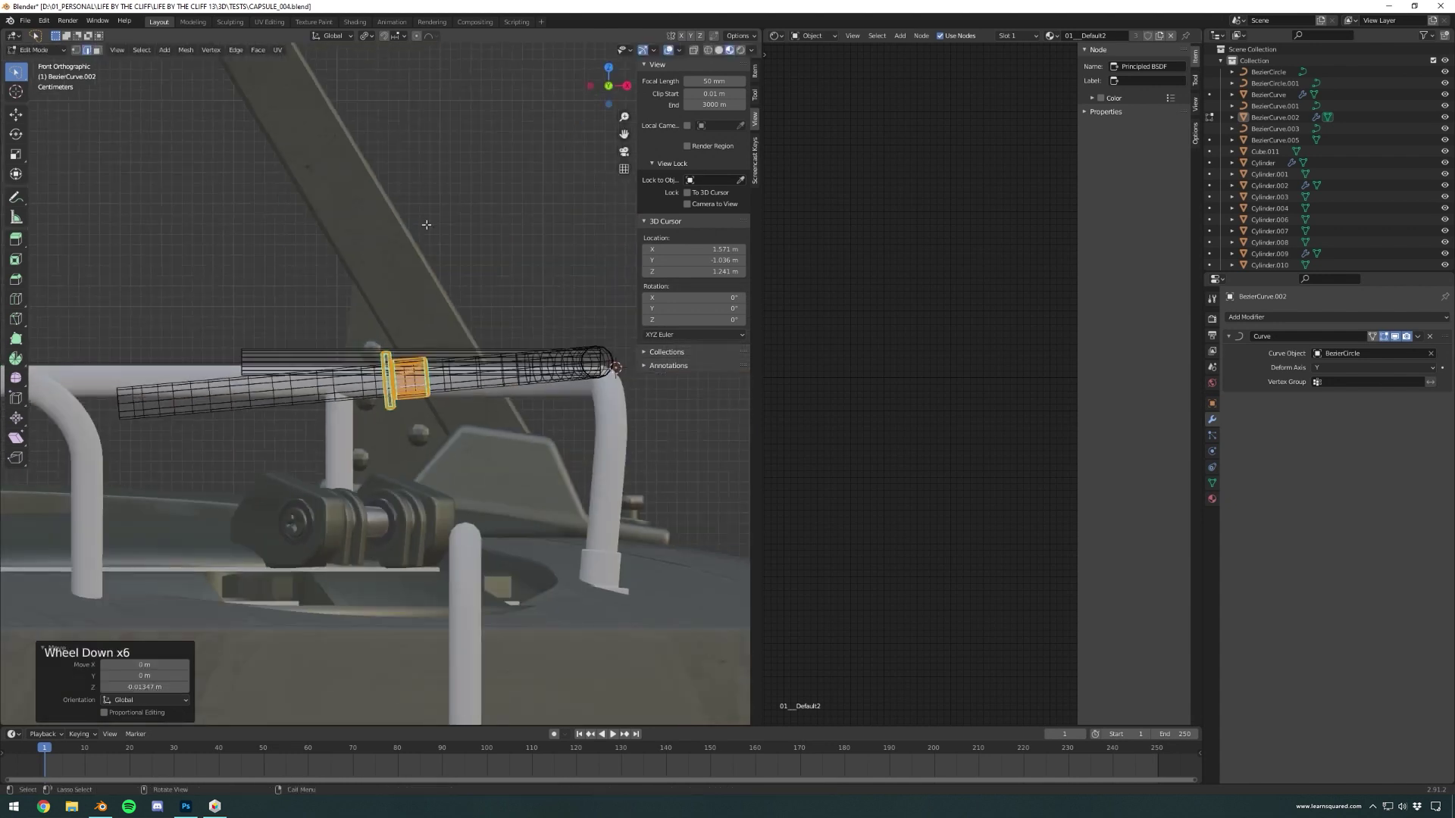
pyautogui.moveTo(561, 205); pyautogui.dragTo(439, 214, button='middle')
pyautogui.scroll(-3, 440, 215)
pyautogui.click(609, 75)
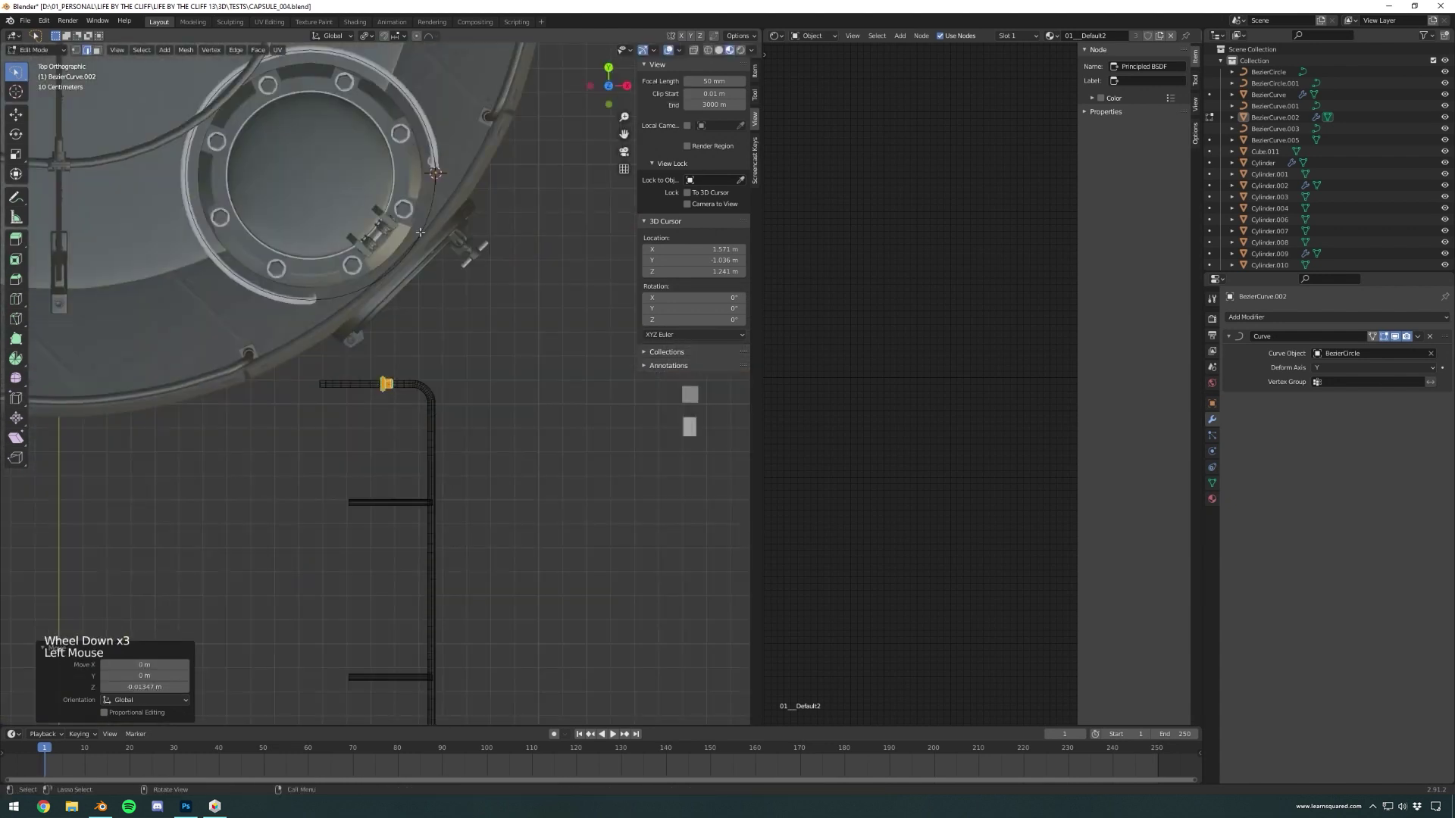
# - Examine from a close perspective how the lowered collar sits around the railing's end leg
pyautogui.scroll(1, 371, 261)
pyautogui.moveTo(455, 273); pyautogui.dragTo(369, 171, button='middle')
pyautogui.scroll(1, 513, 376)
pyautogui.scroll(1, 423, 329)
pyautogui.keyDown('shift'); pyautogui.moveTo(513, 376); pyautogui.dragTo(493, 261, button='middle'); pyautogui.keyUp('shift')
pyautogui.scroll(2, 424, 329)
pyautogui.moveTo(277, 364); pyautogui.dragTo(317, 285, button='middle')
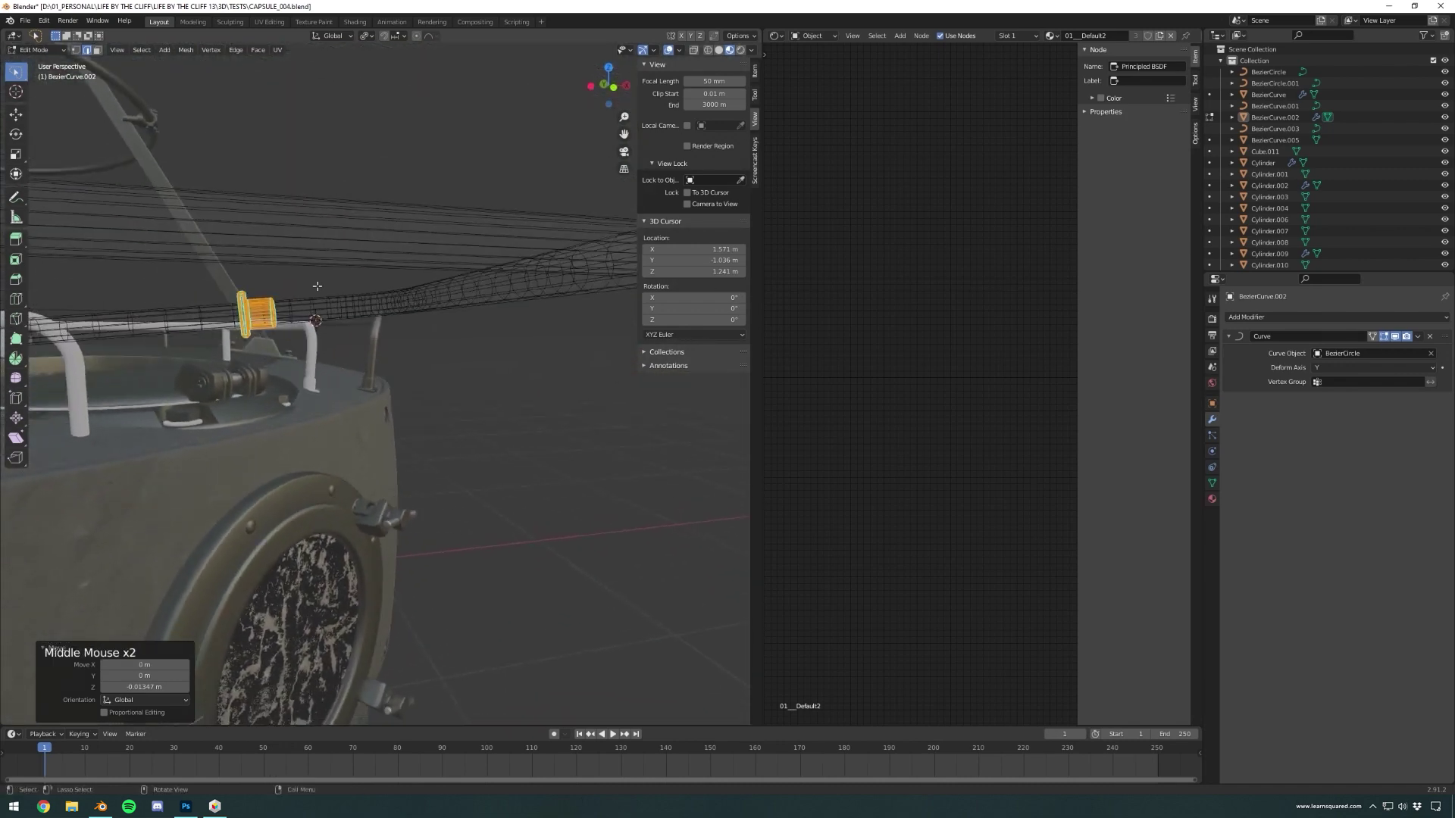
pyautogui.press('Tab')
pyautogui.press('Tab')
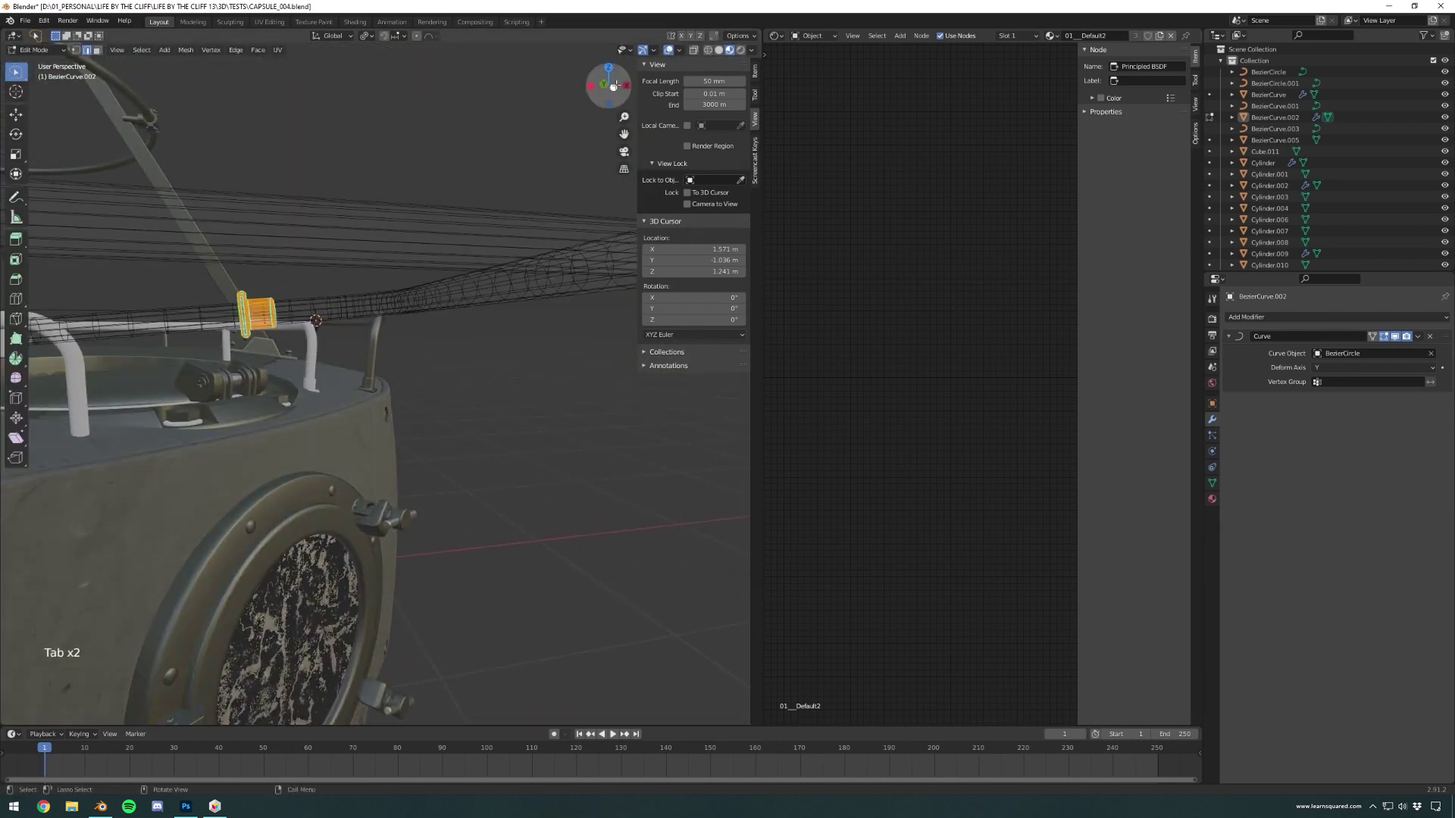
# - Deselect the collar's sleeve end so only the square flange side stays selected, and rotate it about 9° in the front view
pyautogui.click(614, 85)
pyautogui.scroll(2, 227, 303)
pyautogui.click(204, 289)
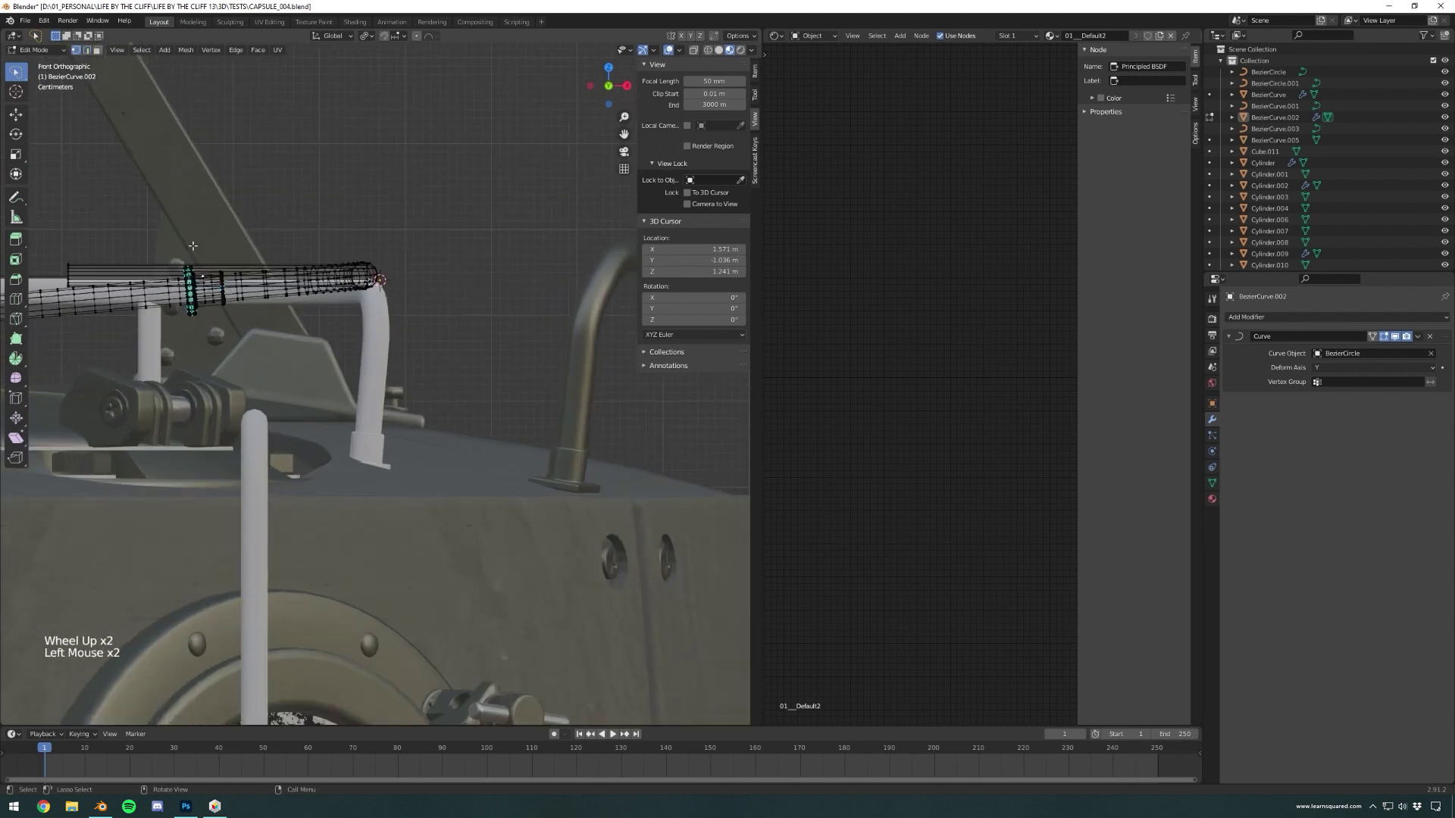
pyautogui.scroll(2, 207, 254)
pyautogui.keyDown('shift'); pyautogui.moveTo(207, 254); pyautogui.dragTo(309, 253, button='middle'); pyautogui.keyUp('shift')
pyautogui.hotkey('ctrl', 'z')
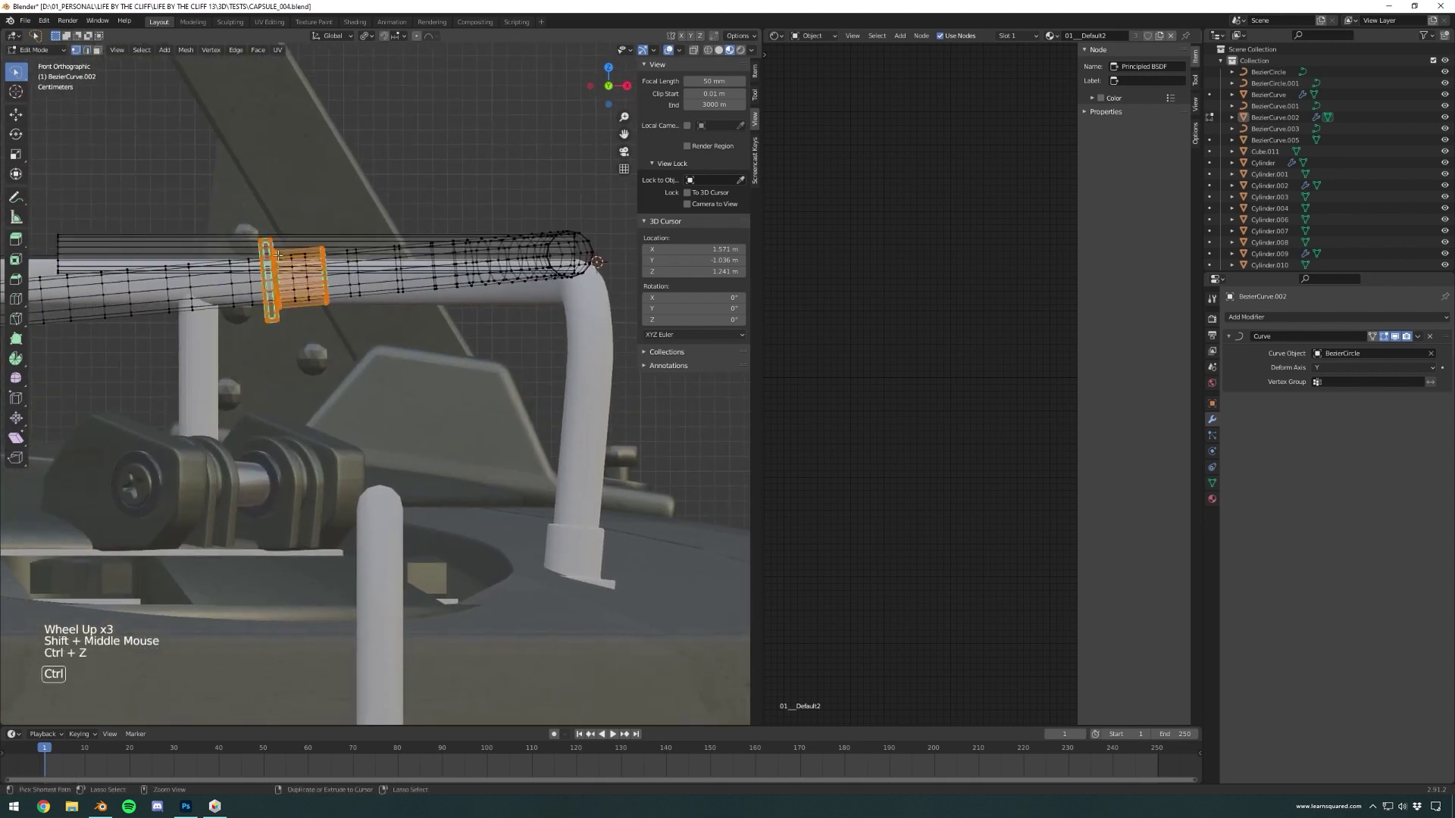
pyautogui.press('b')
pyautogui.keyDown('shift'); pyautogui.moveTo(373, 219); pyautogui.dragTo(308, 331); pyautogui.keyUp('shift')
pyautogui.press('b')
pyautogui.click(692, 50)
pyautogui.press('b')
pyautogui.keyDown('shift'); pyautogui.moveTo(400, 178); pyautogui.dragTo(314, 340); pyautogui.keyUp('shift')
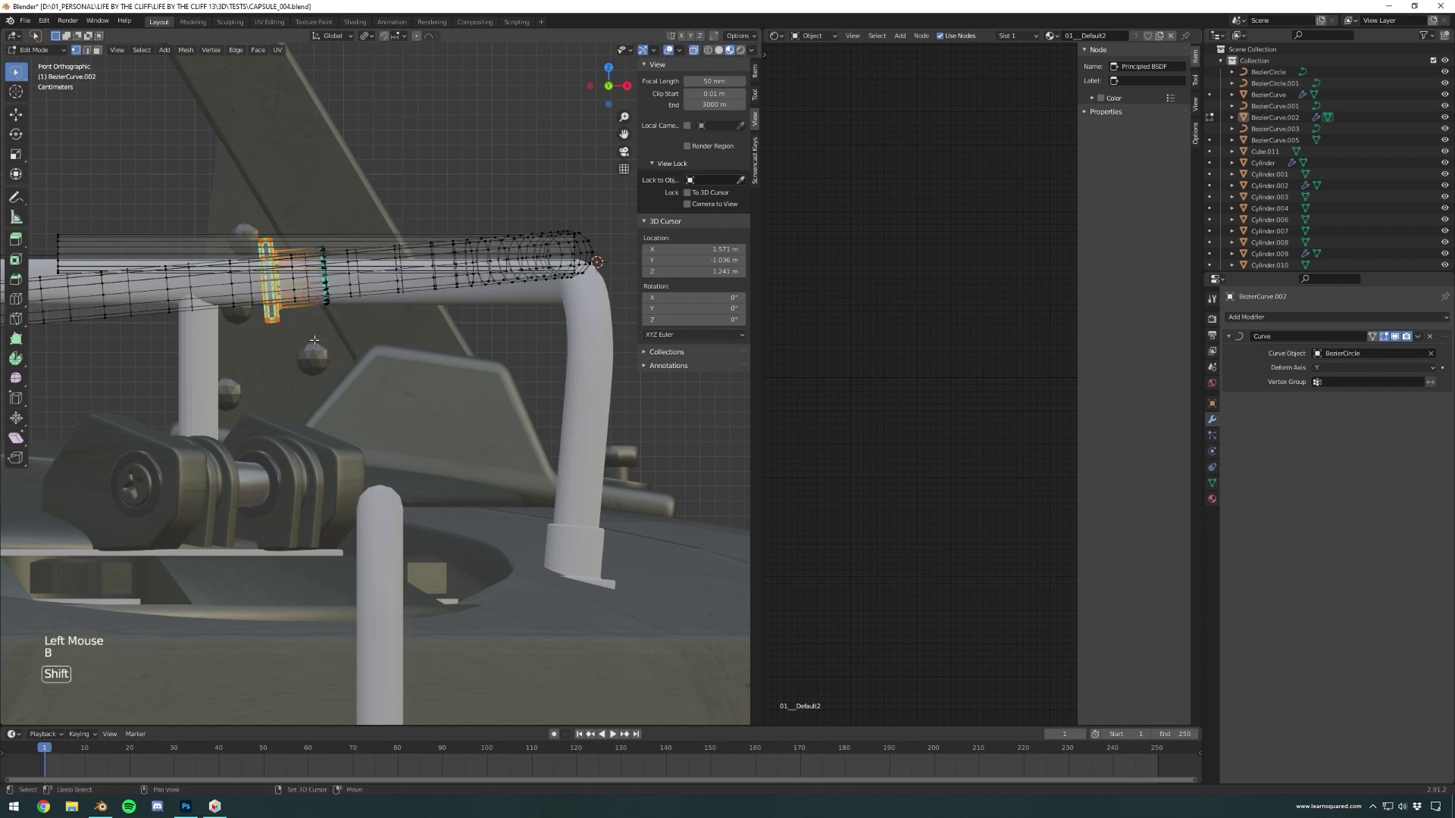
pyautogui.press('r')
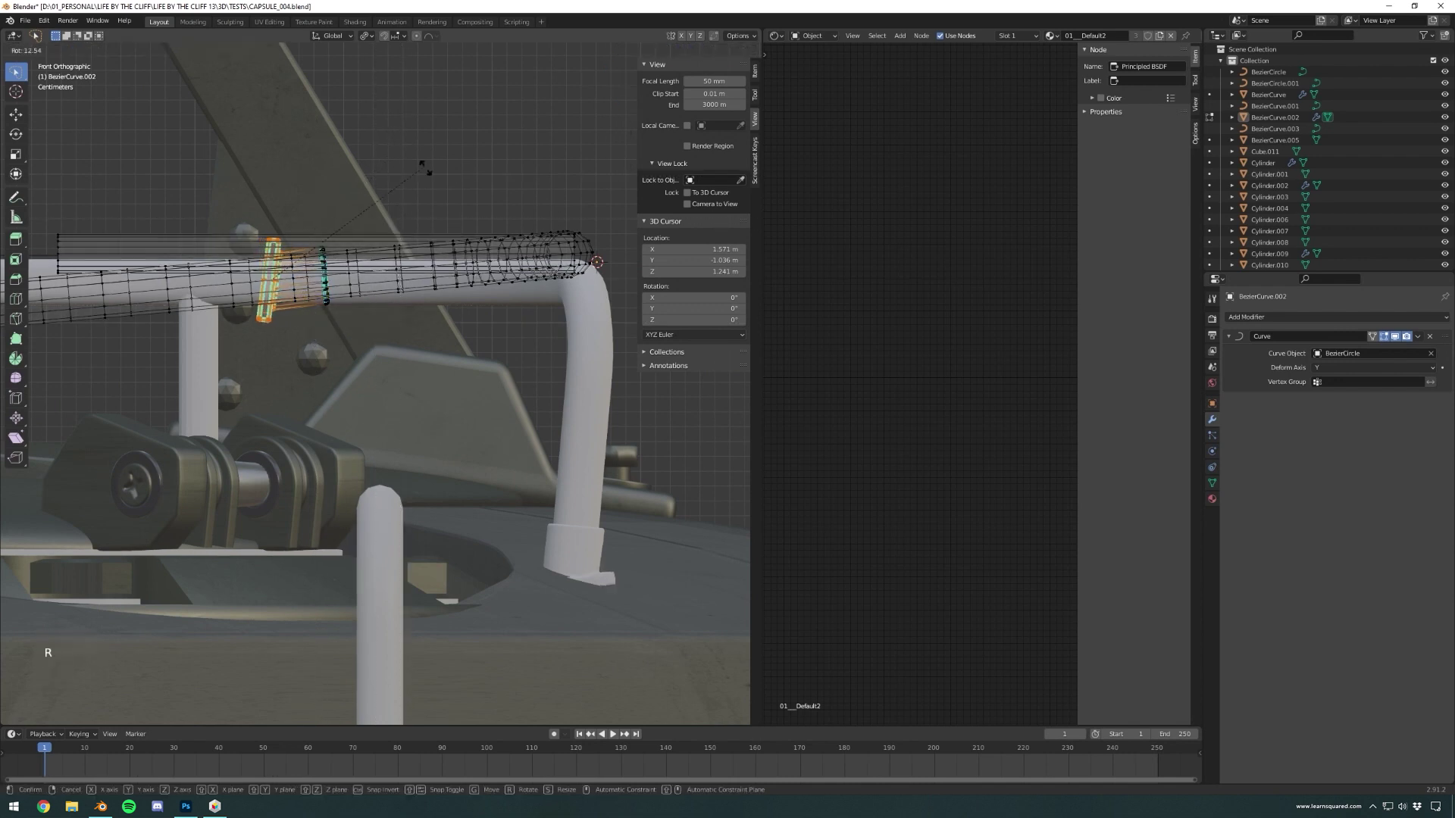
pyautogui.click(375, 111)
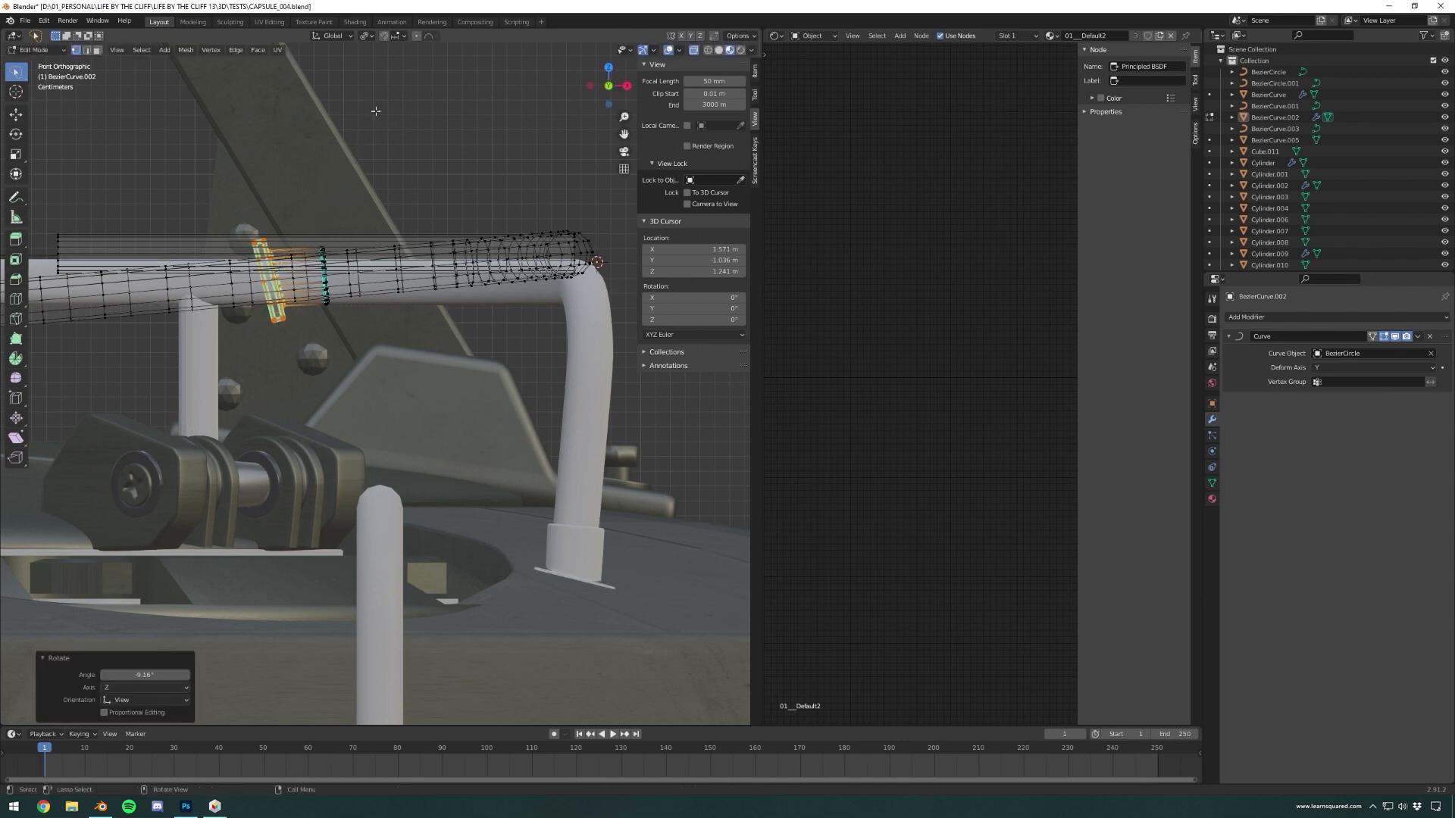
# - Rotate the square flange slightly in the top view to angle it relative to the sleeve
pyautogui.click(626, 85)
pyautogui.scroll(-7, 492, 197)
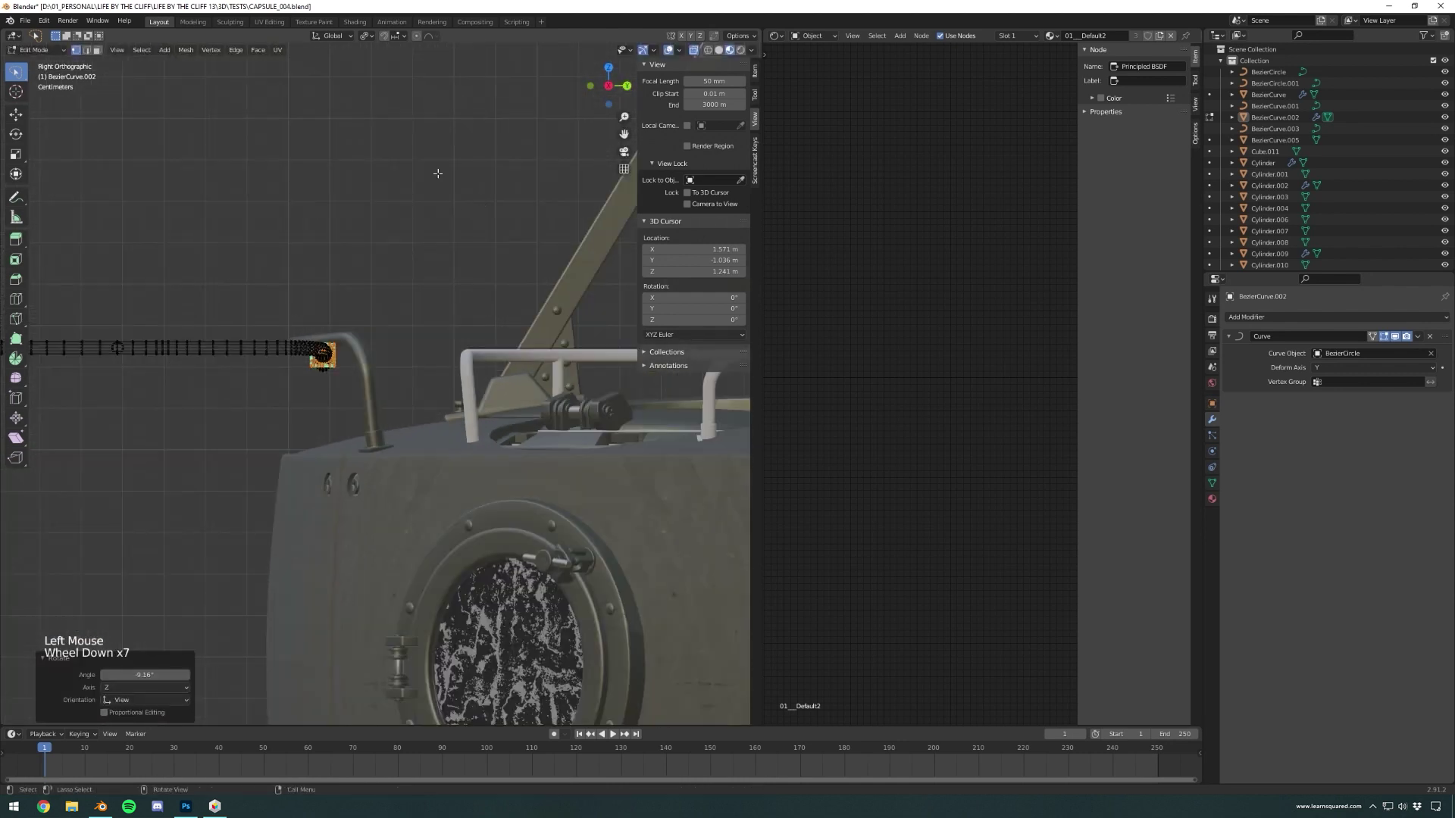
pyautogui.press('r')
pyautogui.rightClick(449, 157)
pyautogui.click(609, 67)
pyautogui.press('r')
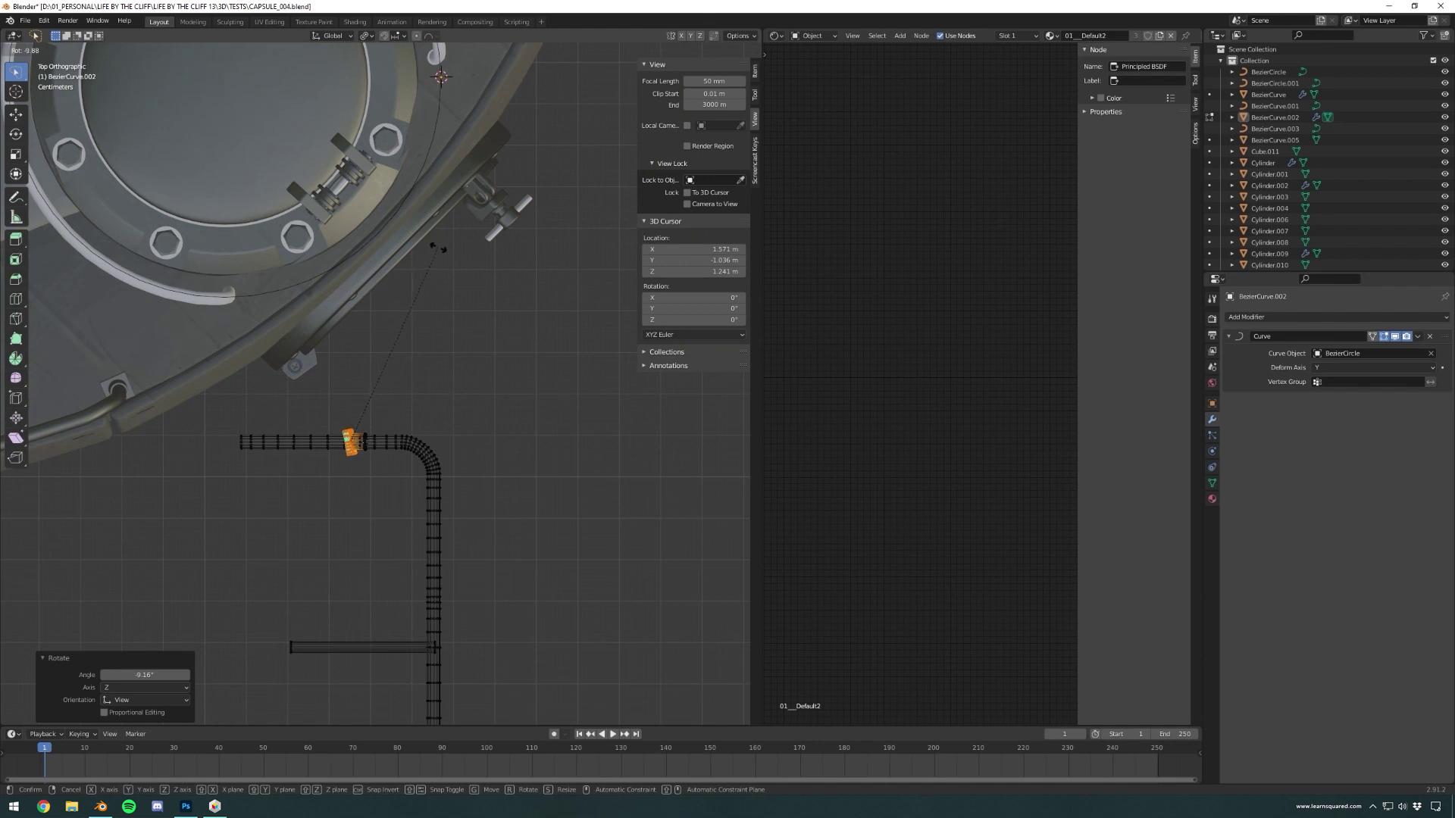
pyautogui.click(425, 282)
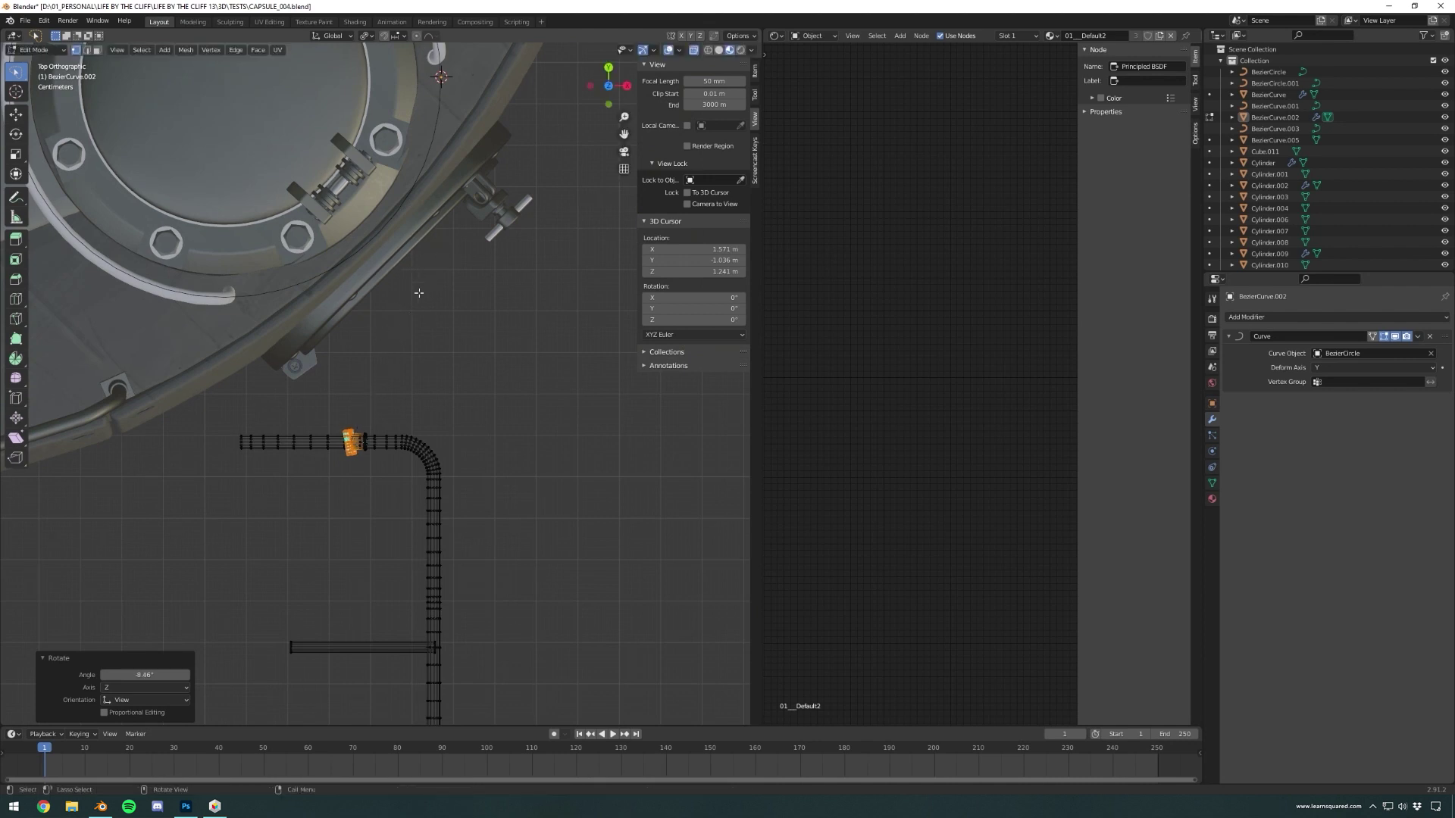
# - Select the whole linked collar, nudge it about 0.005 m in X and scale it up slightly
pyautogui.hotkey('ctrl', 'l')
pyautogui.press('g')
pyautogui.press('y')
pyautogui.press('x')
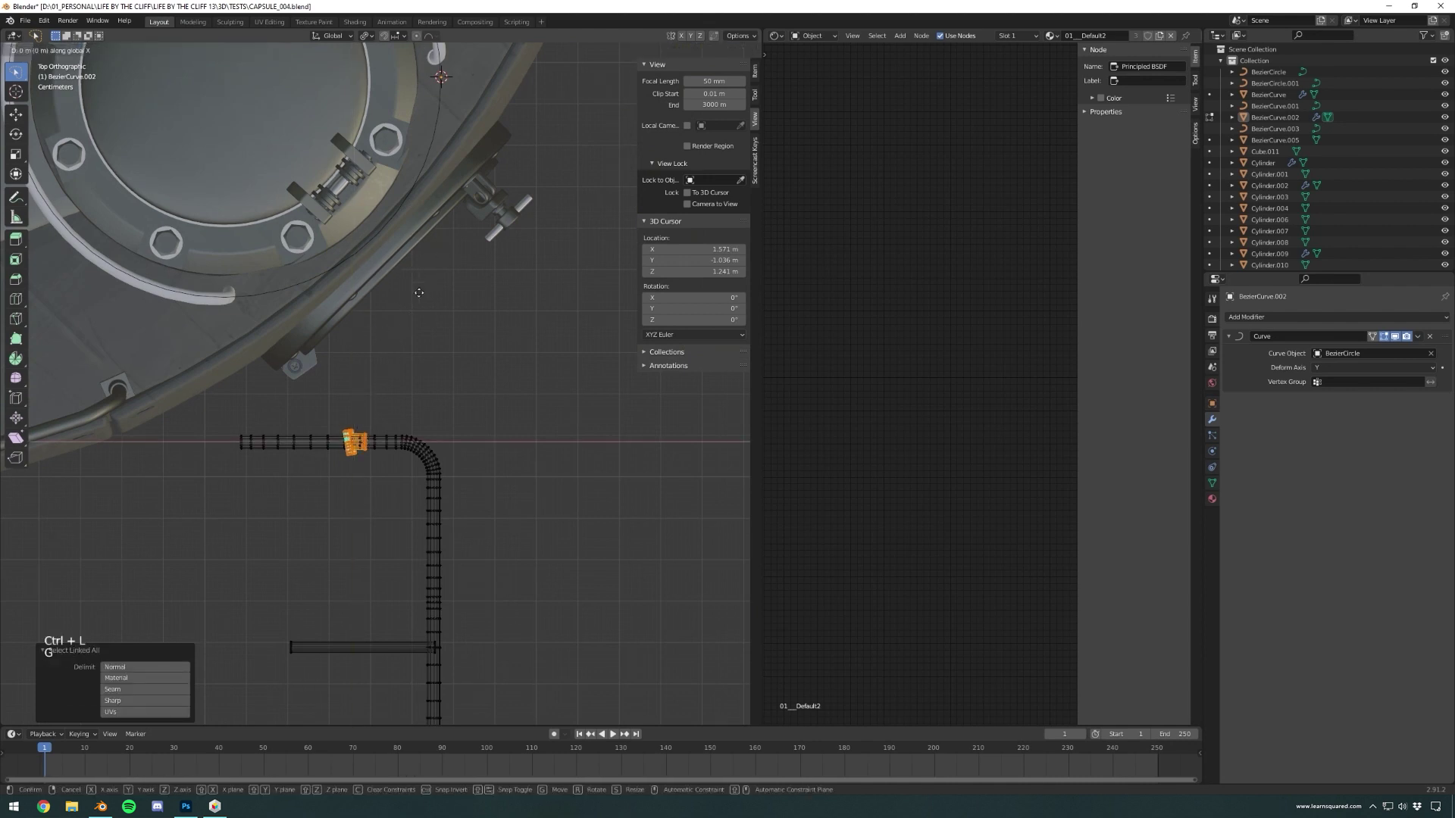
pyautogui.moveTo(486, 275); pyautogui.dragTo(400, 212, button='middle')
pyautogui.keyDown('shift'); pyautogui.moveTo(568, 319); pyautogui.dragTo(448, 347, button='middle'); pyautogui.keyUp('shift')
pyautogui.moveTo(405, 467); pyautogui.dragTo(253, 585, button='middle')
pyautogui.press('s')
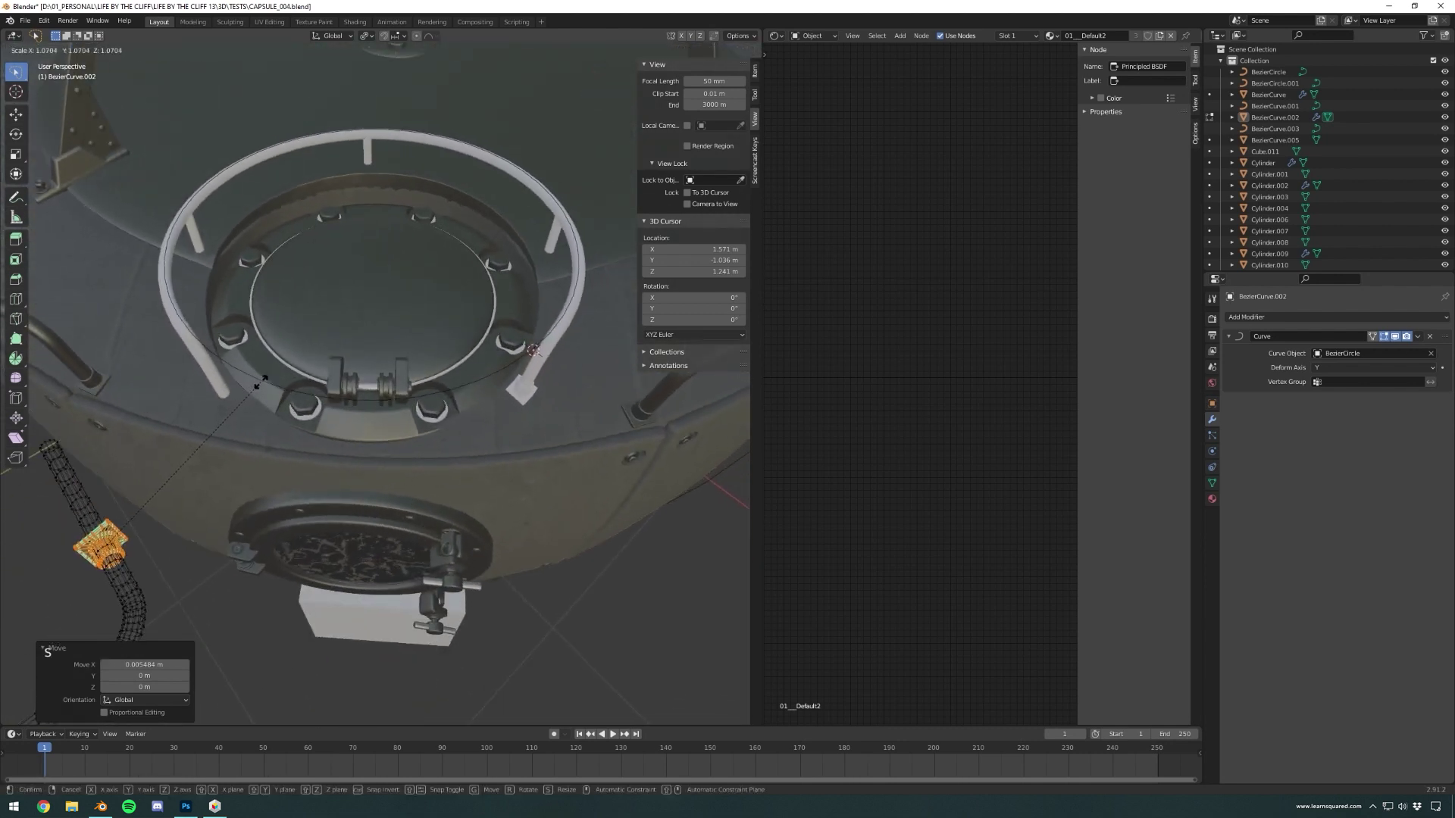
pyautogui.click(280, 382)
# - Clear the selection, switch to edge selection and solid shading, and frame the collar's sleeve up close
pyautogui.scroll(2, 143, 570)
pyautogui.keyDown('shift'); pyautogui.scroll(1, 143, 571); pyautogui.keyUp('shift')
pyautogui.keyDown('shift'); pyautogui.moveTo(143, 571); pyautogui.dragTo(303, 394, button='middle'); pyautogui.keyUp('shift')
pyautogui.moveTo(303, 394); pyautogui.dragTo(402, 228, button='middle')
pyautogui.click(402, 228)
pyautogui.click(87, 50)
pyautogui.scroll(3, 205, 397)
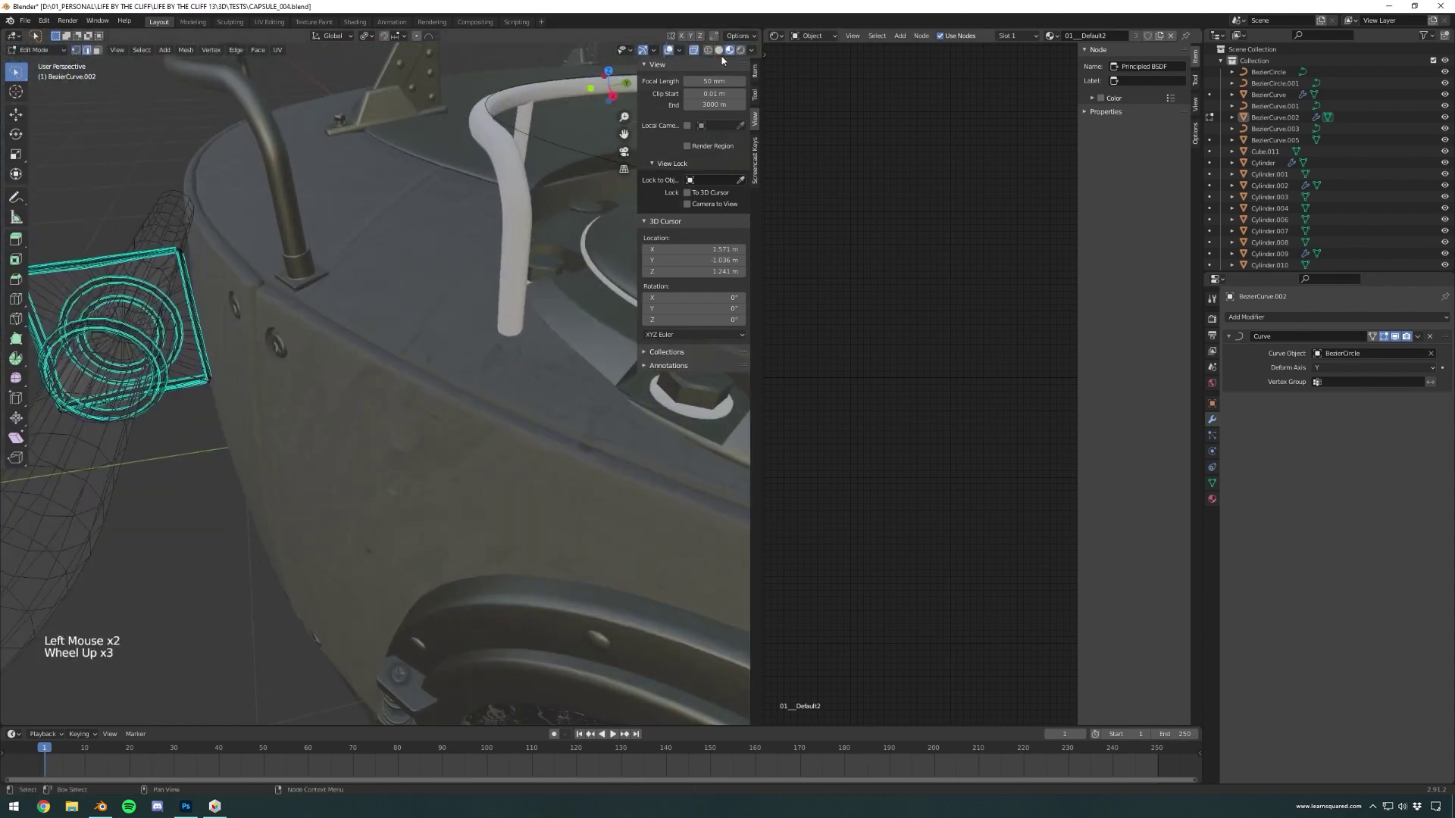
pyautogui.click(694, 50)
pyautogui.keyDown('shift'); pyautogui.scroll(1, 203, 165); pyautogui.keyUp('shift')
pyautogui.keyDown('shift'); pyautogui.moveTo(203, 165); pyautogui.dragTo(419, 170, button='middle'); pyautogui.keyUp('shift')
pyautogui.click(702, 50)
pyautogui.scroll(2, 365, 397)
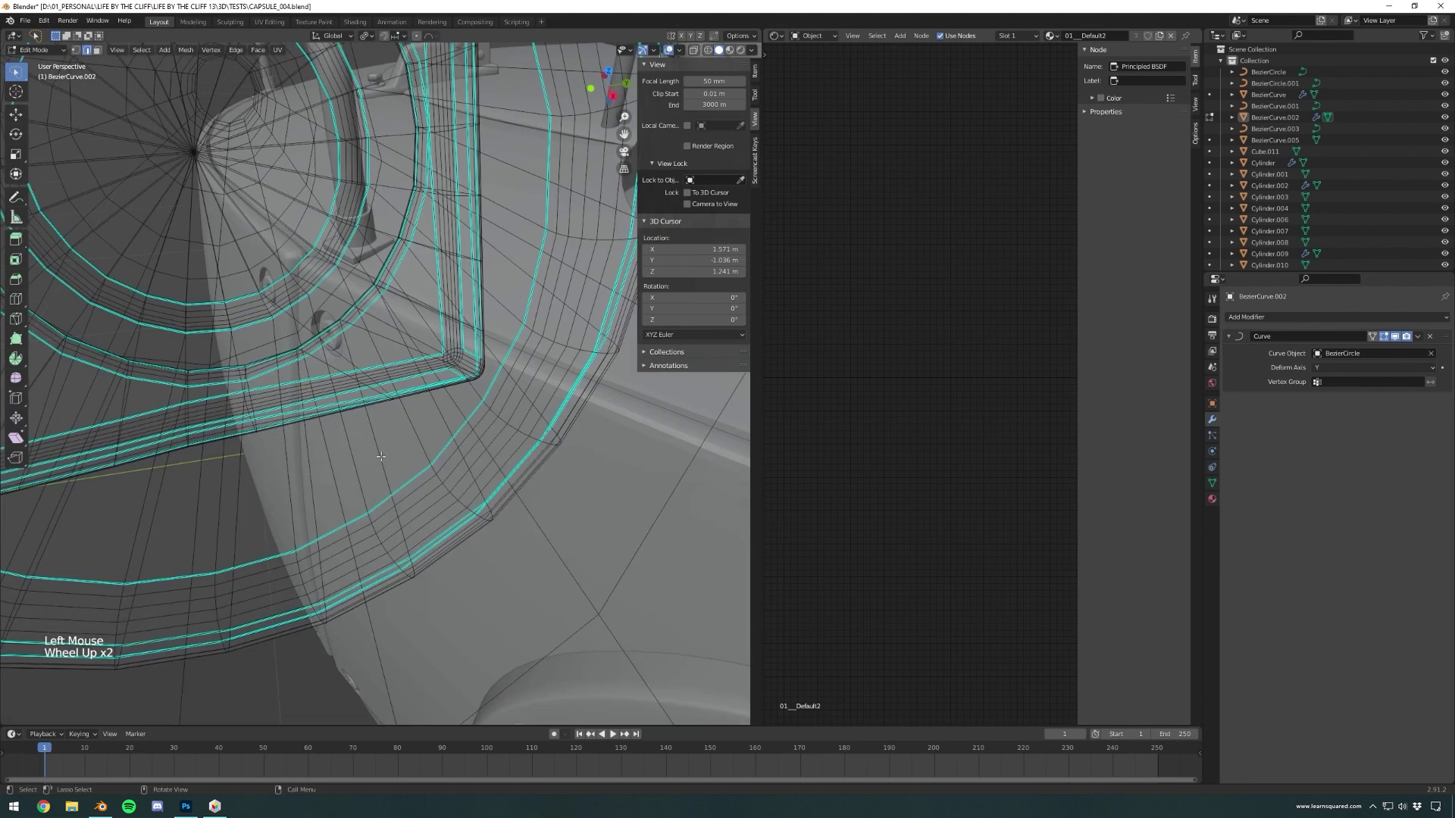
pyautogui.click(356, 457)
pyautogui.scroll(-1, 350, 452)
pyautogui.moveTo(350, 452); pyautogui.dragTo(553, 523, button='middle')
pyautogui.moveTo(561, 576); pyautogui.dragTo(563, 543, button='middle')
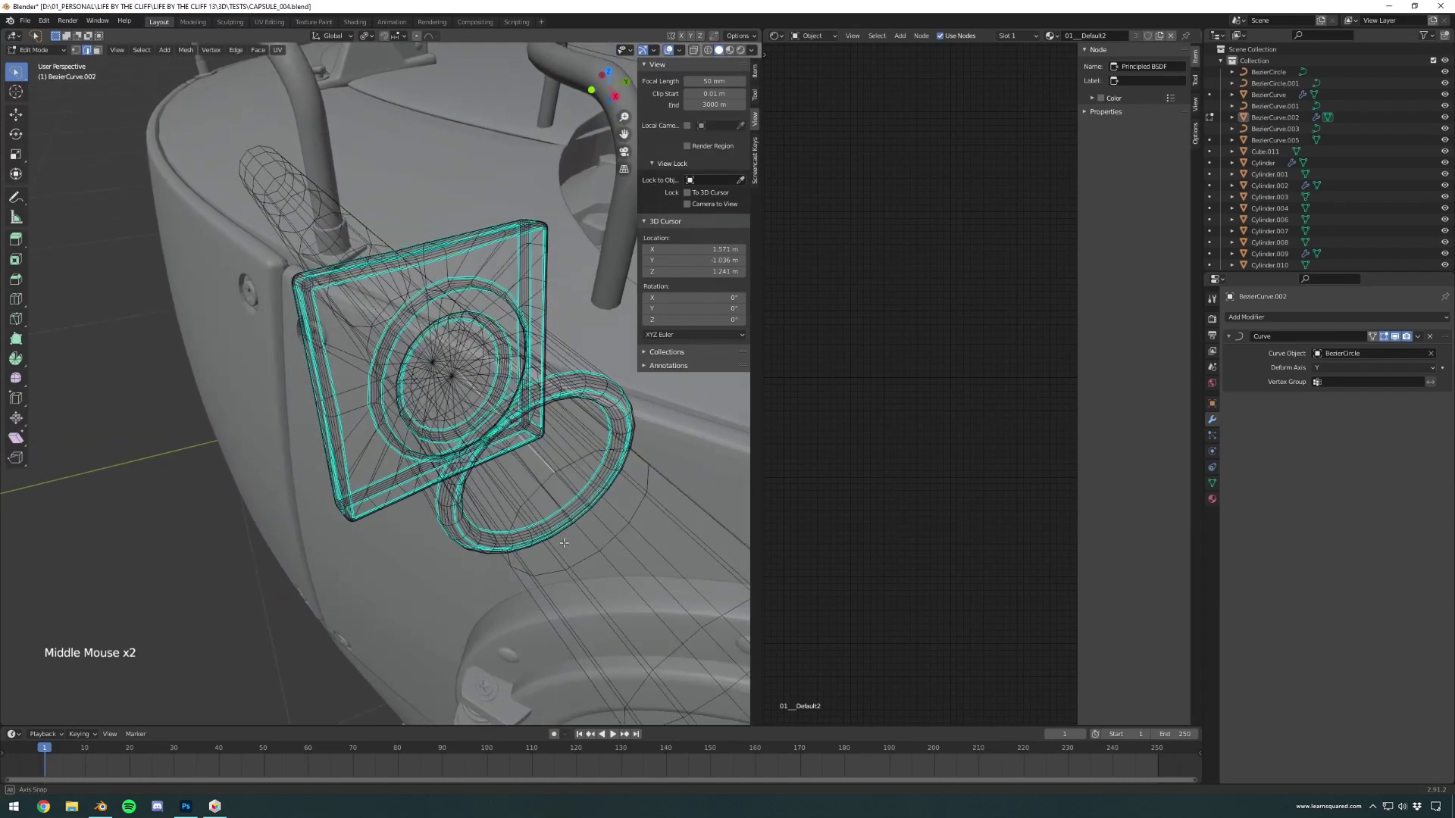
# - Try to select the sleeve's side faces one by one in face selection mode
pyautogui.click(97, 50)
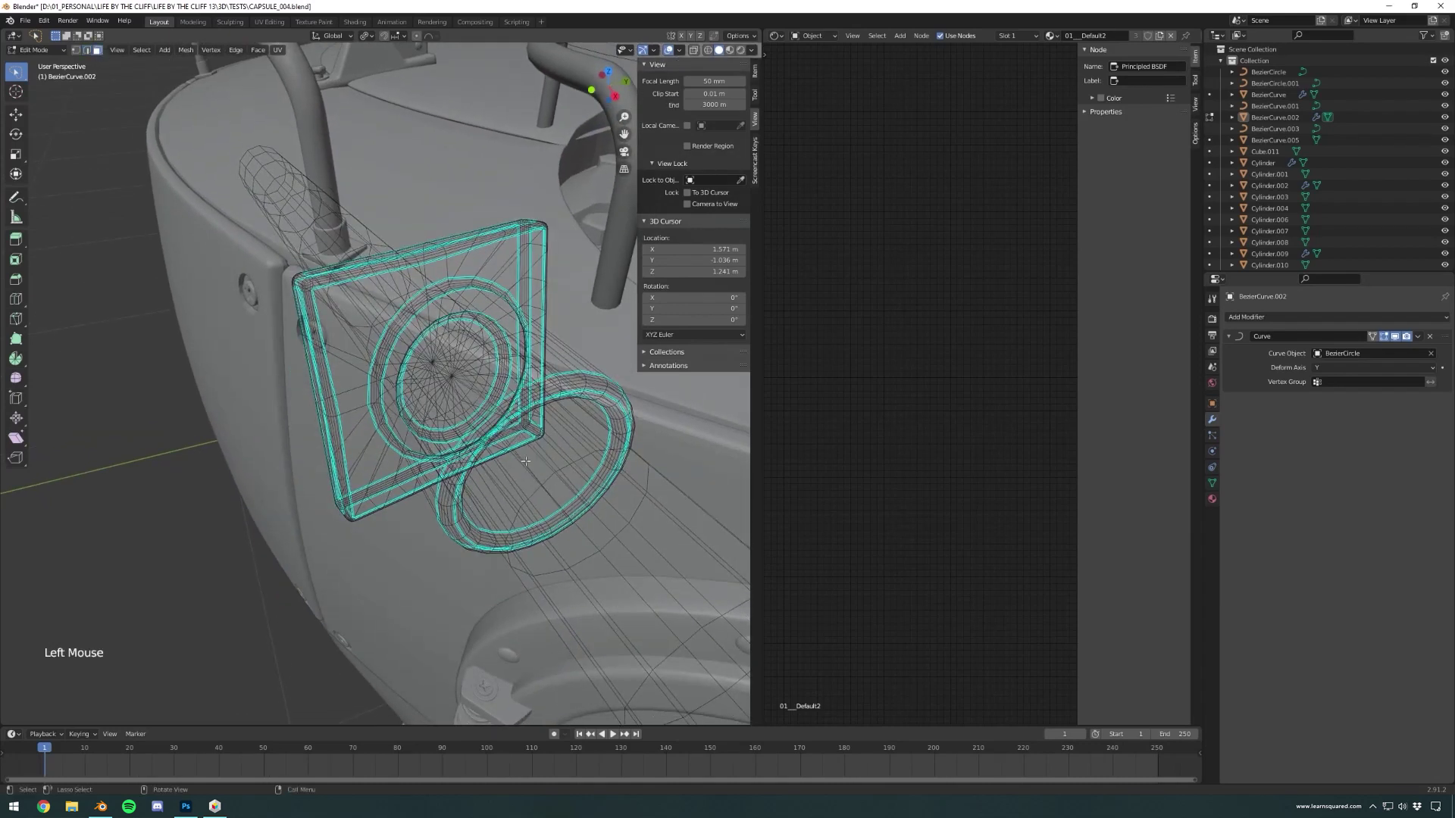
pyautogui.click(535, 490)
pyautogui.click(535, 499)
pyautogui.click(509, 494)
pyautogui.click(484, 495)
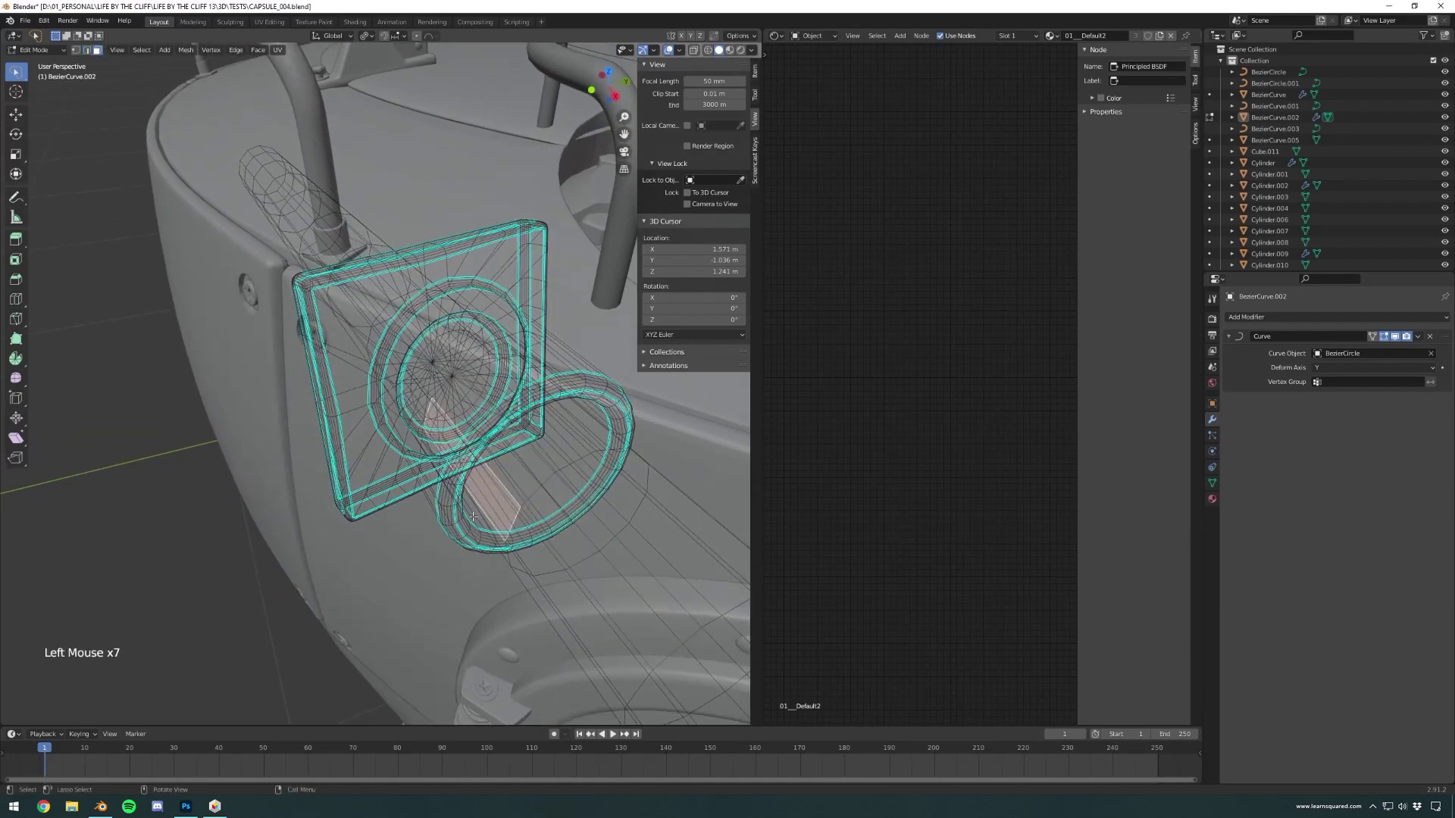
pyautogui.click(473, 516)
# - Select the sleeve's inner edge ring, expand it to faces and scale it to 0.921 with proportional editing enabled
pyautogui.click(88, 50)
pyautogui.keyDown('alt'); pyautogui.keyDown('shift'); pyautogui.click(468, 513); pyautogui.keyUp('shift'); pyautogui.keyUp('alt')
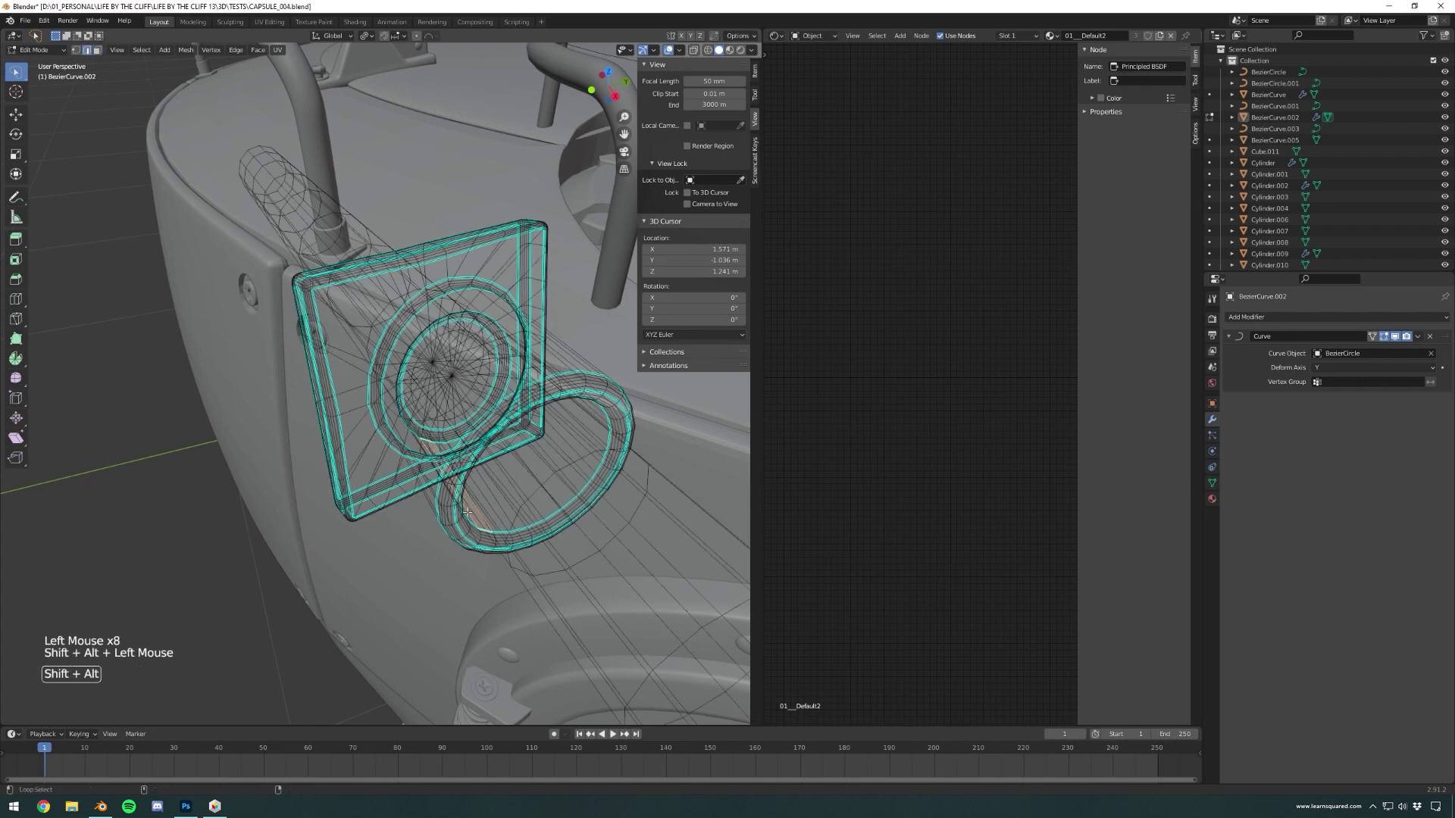
pyautogui.click(467, 513)
pyautogui.keyDown('ctrl'); pyautogui.keyDown('shift'); pyautogui.click(469, 512); pyautogui.keyUp('shift'); pyautogui.keyUp('ctrl')
pyautogui.keyDown('ctrl'); pyautogui.keyDown('shift'); pyautogui.click(471, 512); pyautogui.keyUp('shift'); pyautogui.keyUp('ctrl')
pyautogui.keyDown('ctrl'); pyautogui.keyDown('alt'); pyautogui.keyDown('shift'); pyautogui.click(473, 510); pyautogui.keyUp('shift'); pyautogui.keyUp('alt'); pyautogui.keyUp('ctrl')
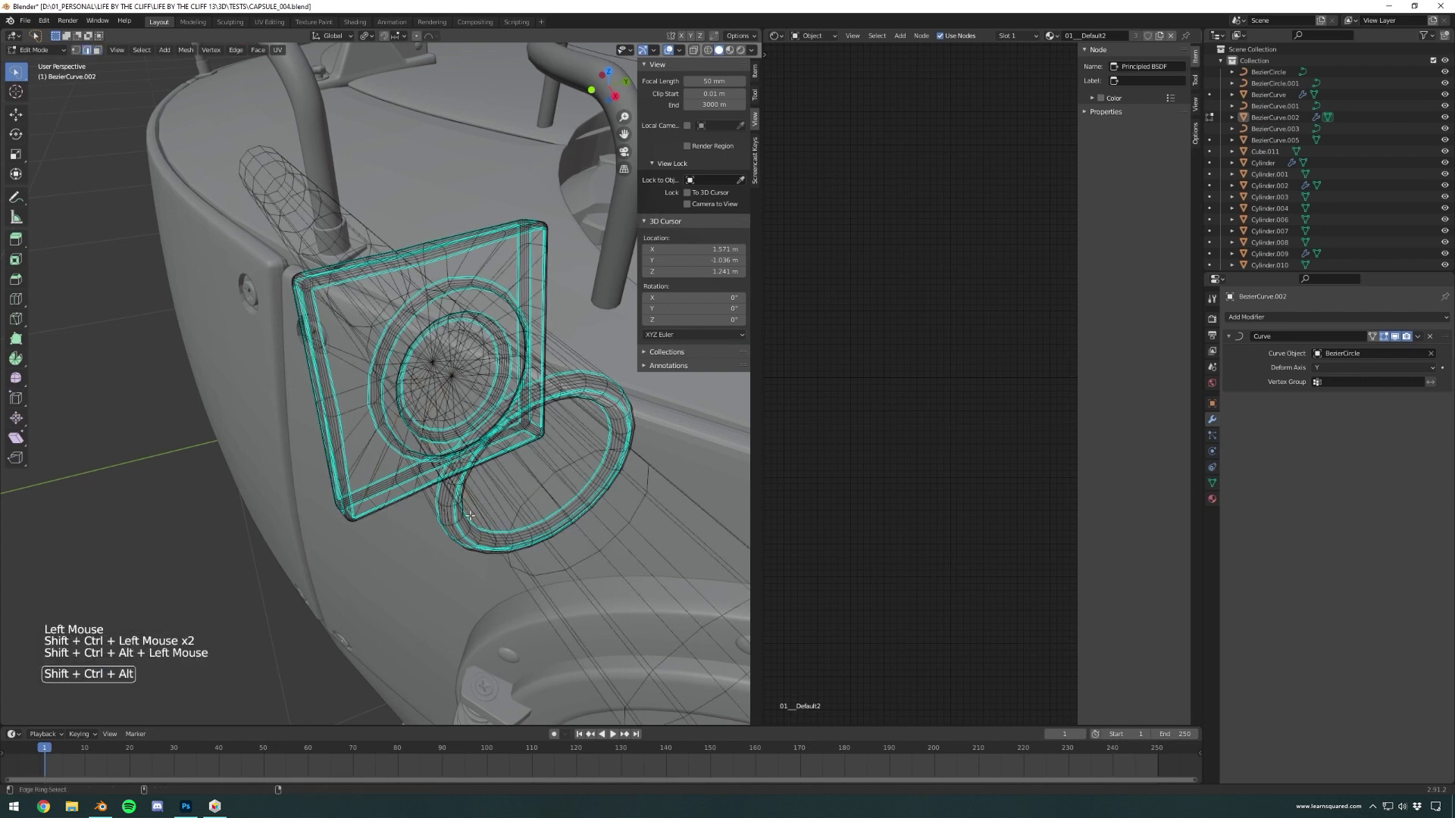
pyautogui.keyDown('ctrl'); pyautogui.keyDown('alt'); pyautogui.keyDown('shift'); pyautogui.click(476, 510); pyautogui.keyUp('shift'); pyautogui.keyUp('alt'); pyautogui.keyUp('ctrl')
pyautogui.keyDown('ctrl'); pyautogui.click(98, 50); pyautogui.keyUp('ctrl')
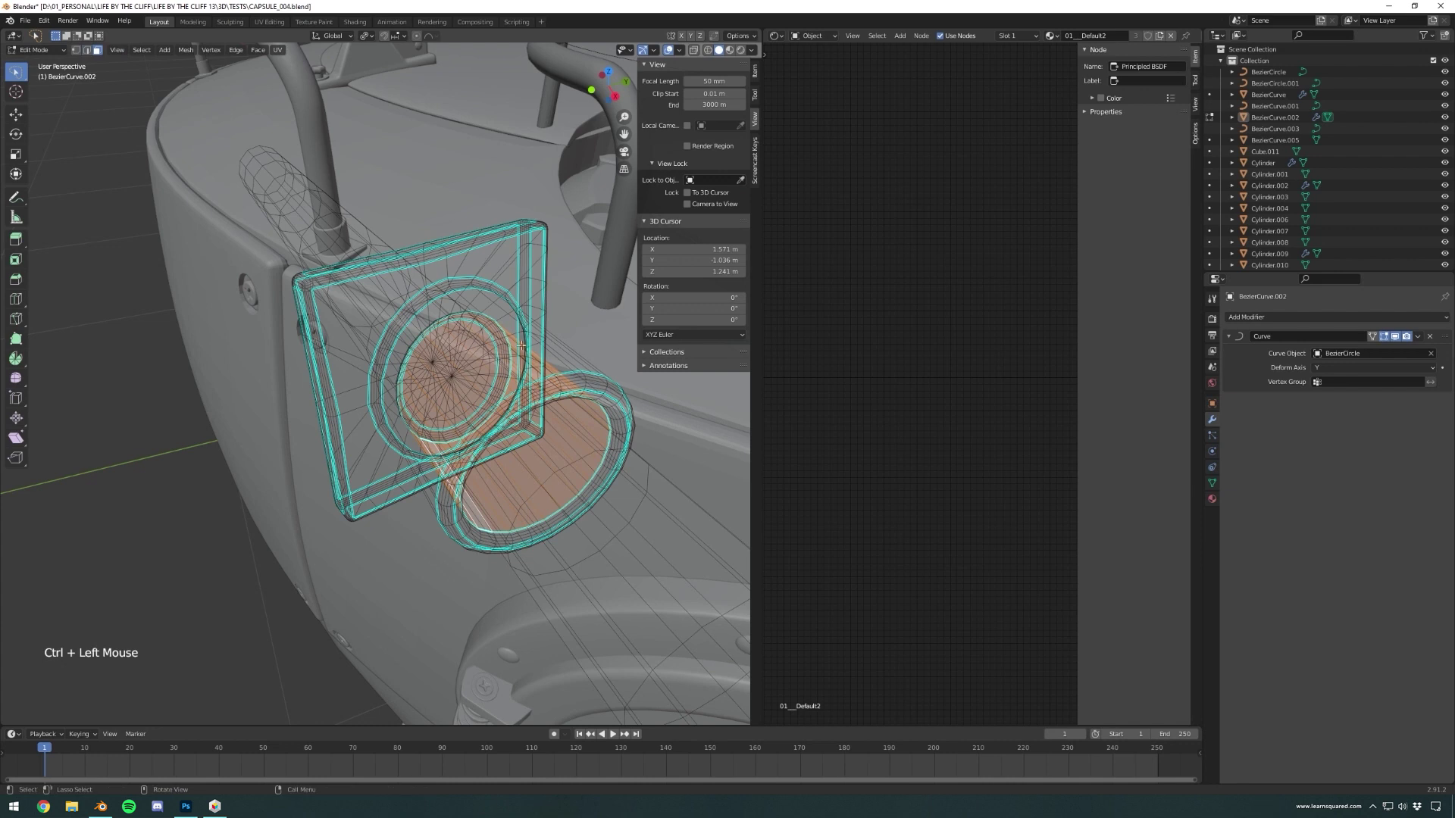
pyautogui.press('s')
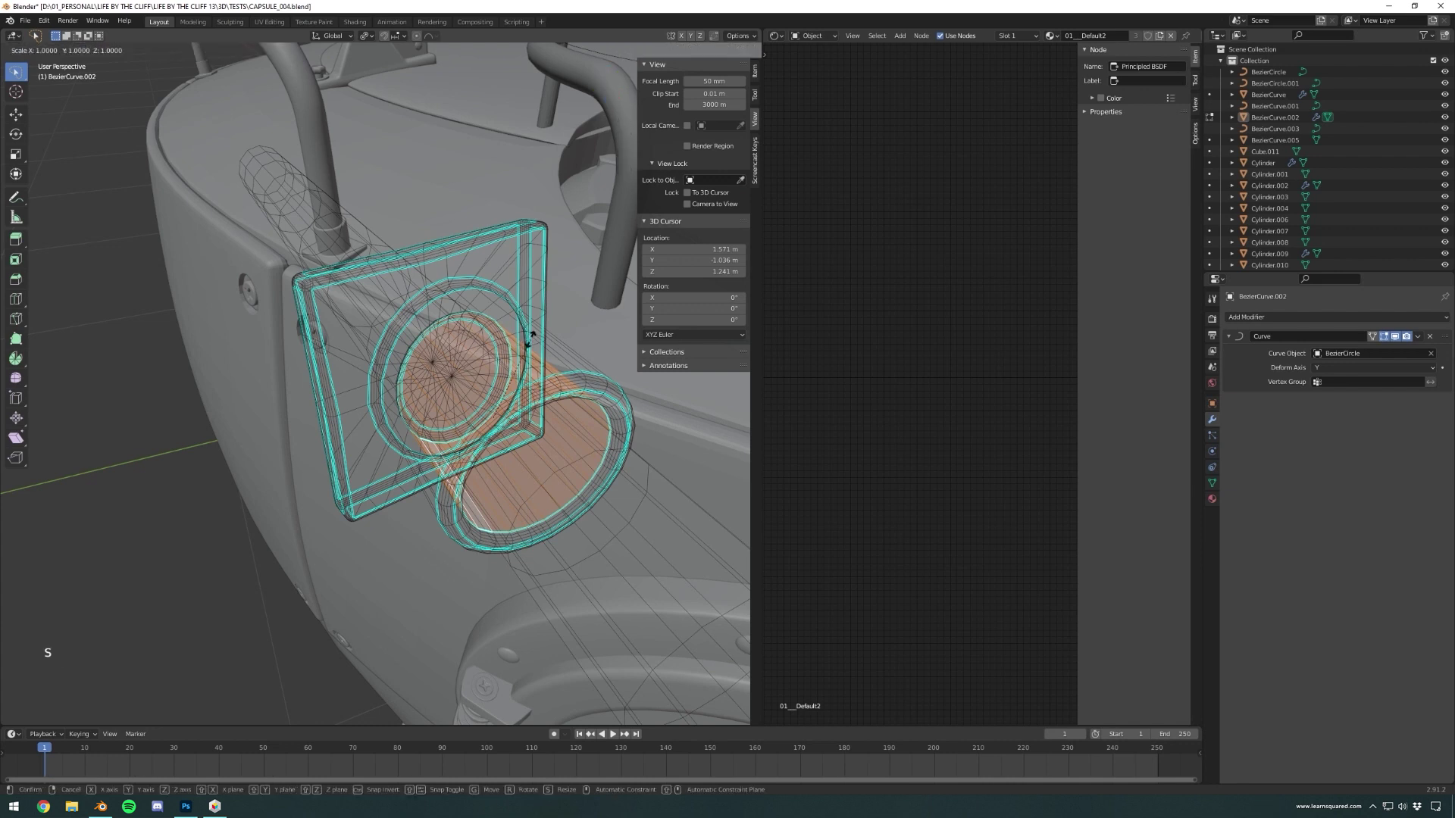
pyautogui.rightClick(533, 339)
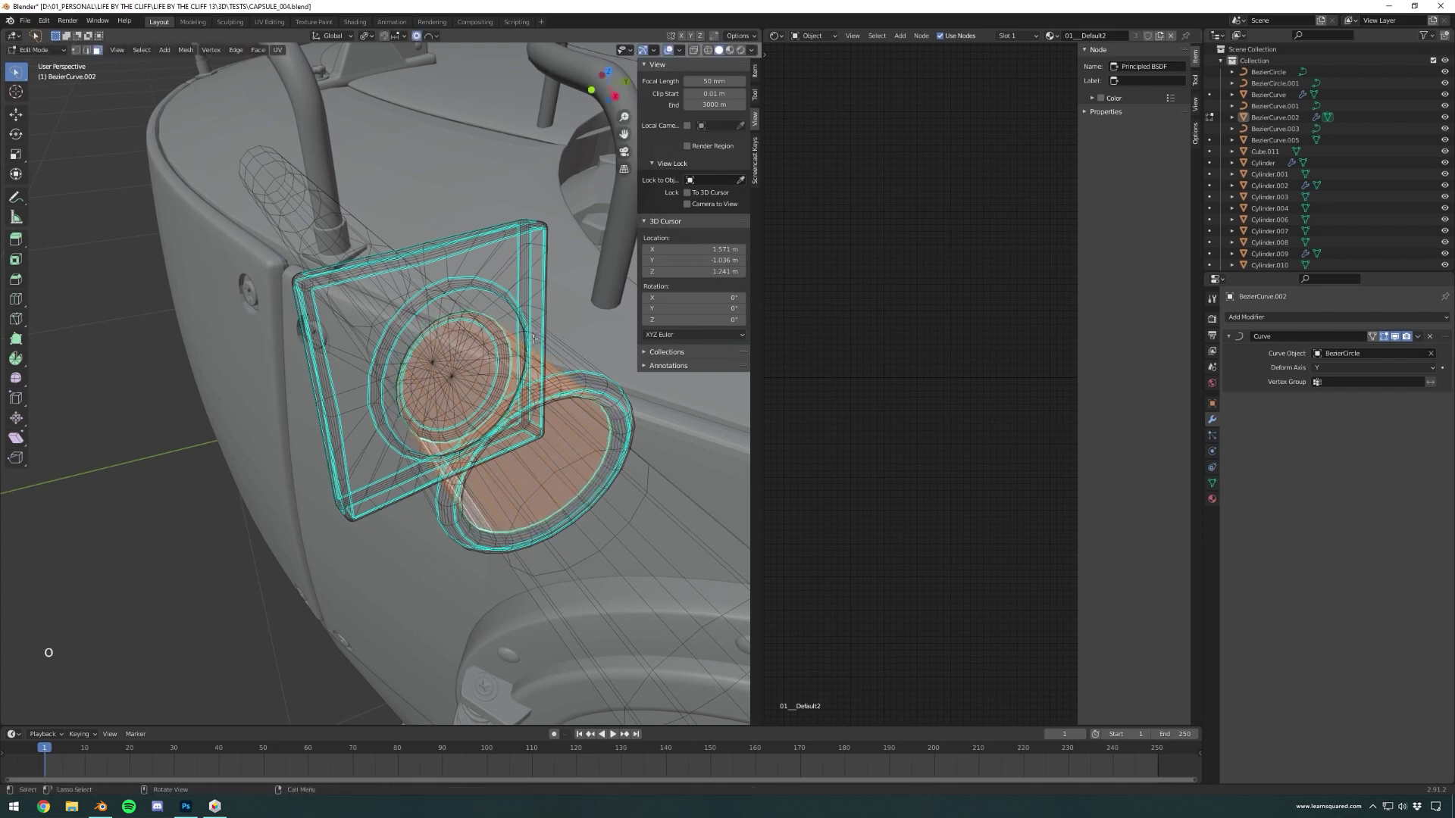
pyautogui.press('s')
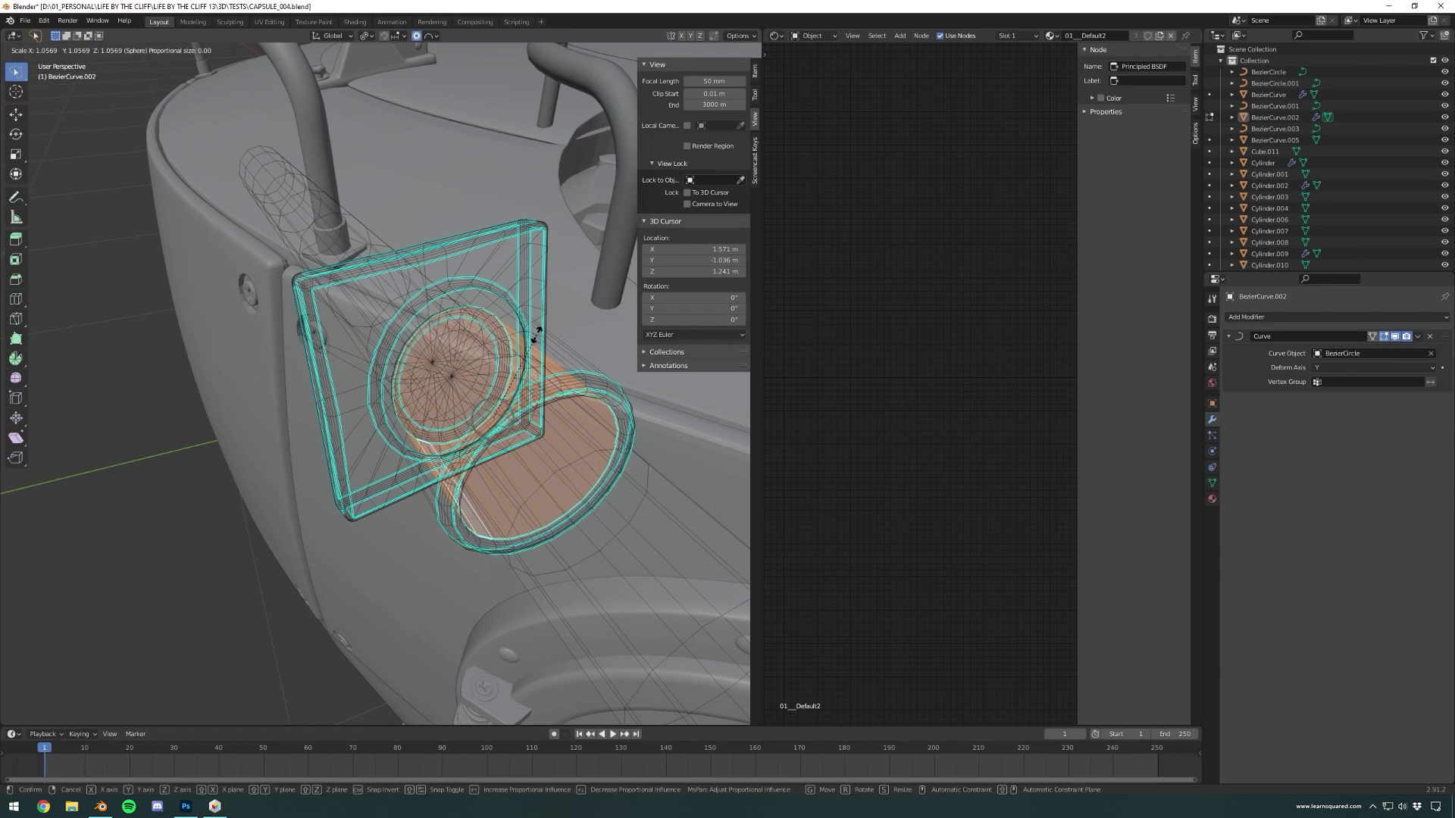
pyautogui.click(538, 351)
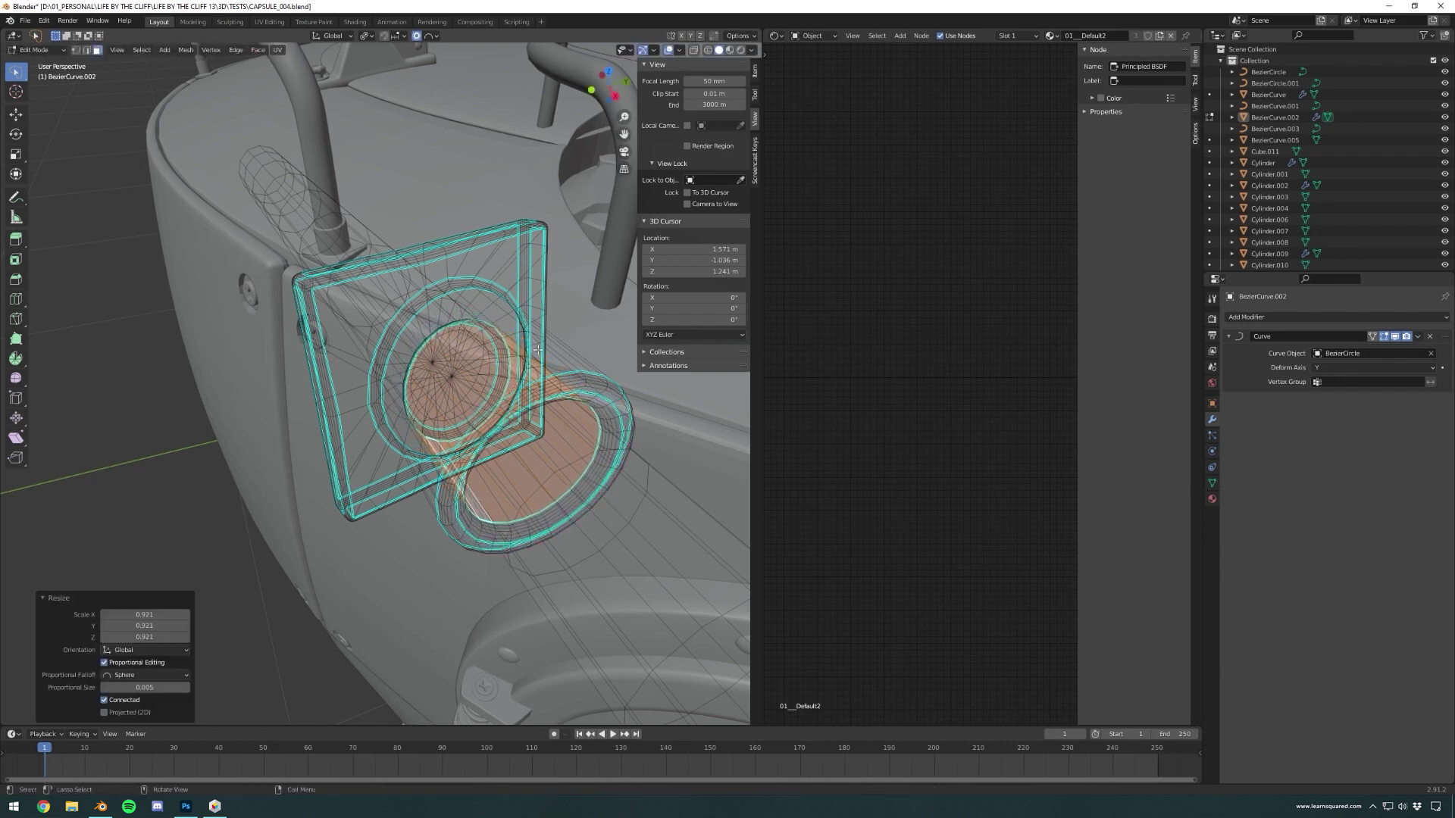
# - Examine how the resized collar fits the railing's end leg on the capsule in Object Mode
pyautogui.press('Tab')
pyautogui.scroll(-10, 523, 385)
pyautogui.moveTo(523, 385); pyautogui.dragTo(425, 447, button='middle')
pyautogui.scroll(4, 543, 392)
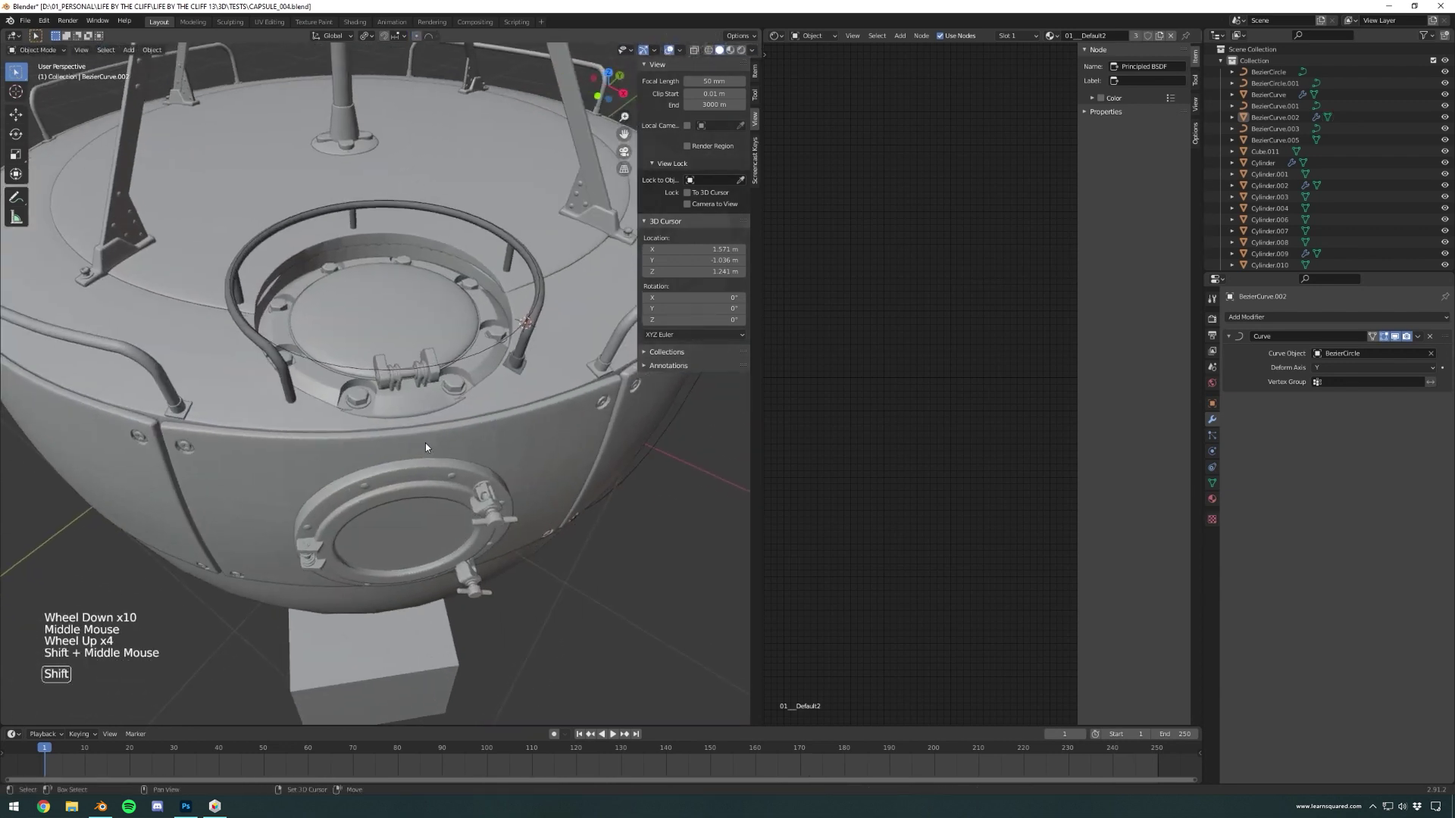
pyautogui.scroll(3, 506, 430)
pyautogui.keyDown('shift'); pyautogui.moveTo(511, 427); pyautogui.dragTo(529, 424, button='middle'); pyautogui.keyUp('shift')
pyautogui.press('Tab')
pyautogui.press('Tab')
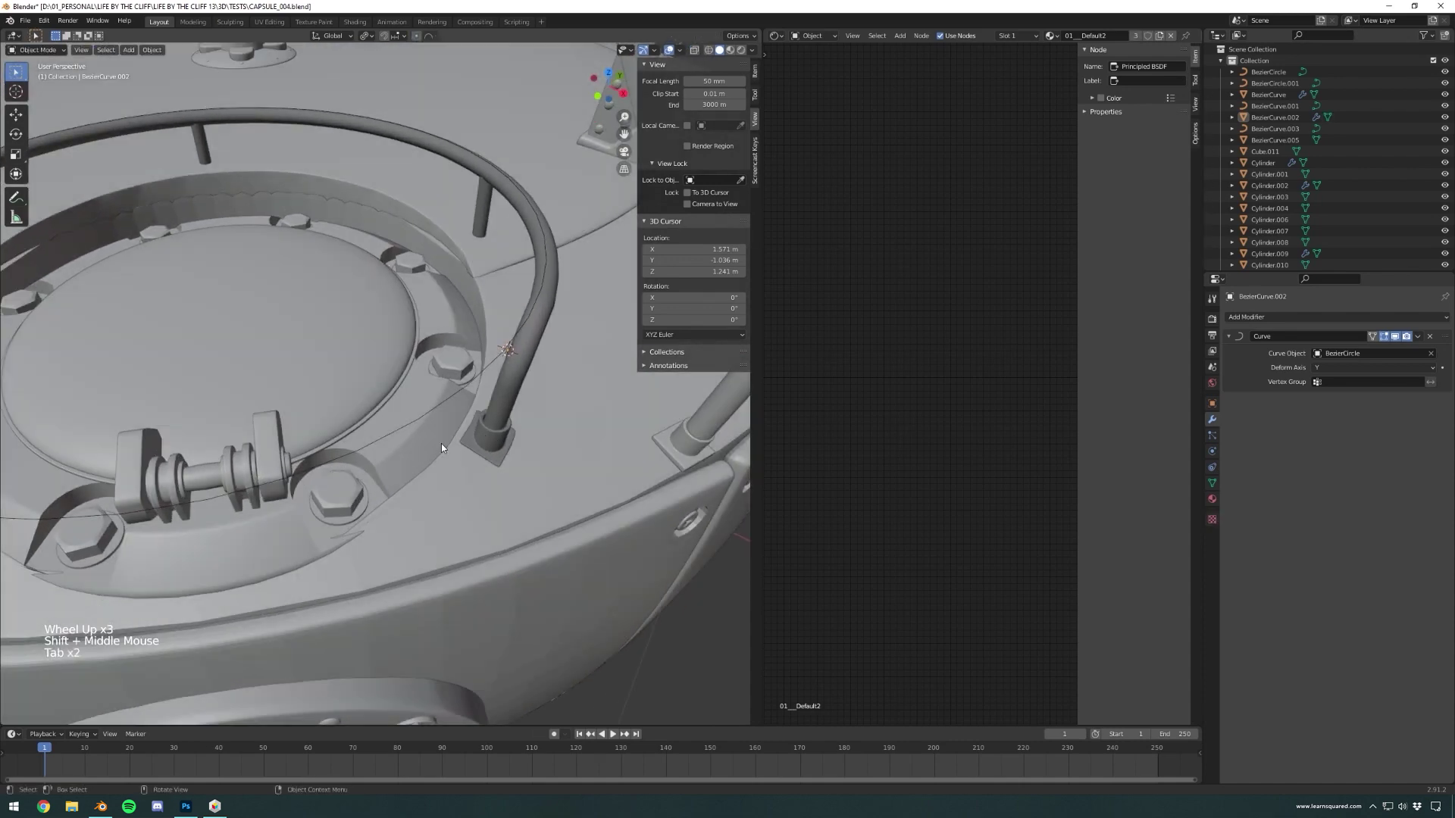
# - Add the sleeve's outer edge ring to the selection, expand it to faces and scale the sleeve slightly with proportional editing
pyautogui.press('Tab')
pyautogui.scroll(-6, 441, 447)
pyautogui.keyDown('shift'); pyautogui.moveTo(441, 447); pyautogui.dragTo(379, 474, button='middle'); pyautogui.keyUp('shift')
pyautogui.scroll(3, 425, 455)
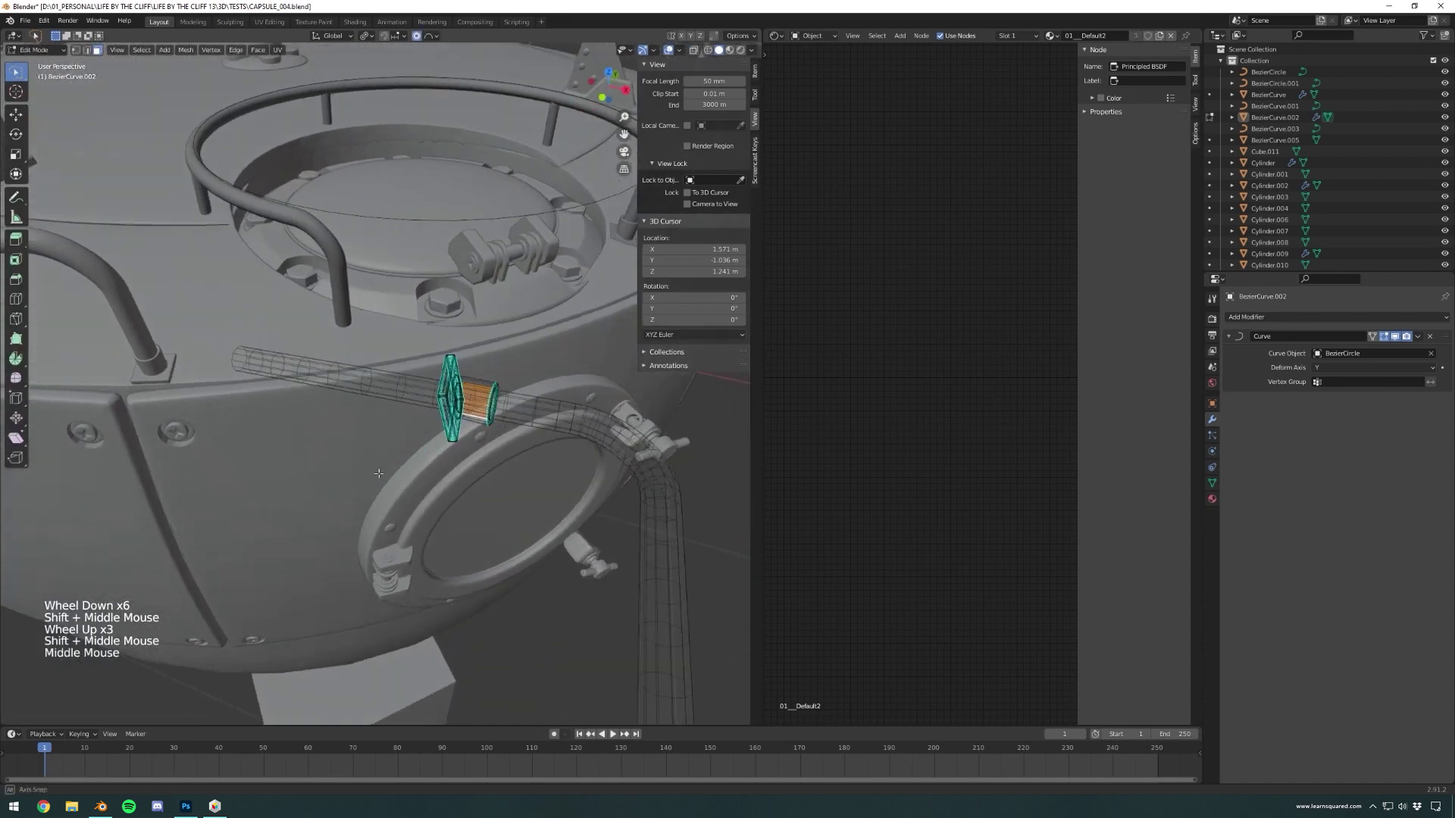
pyautogui.click(88, 51)
pyautogui.keyDown('ctrl'); pyautogui.keyDown('alt'); pyautogui.keyDown('shift'); pyautogui.click(484, 379); pyautogui.keyUp('shift'); pyautogui.keyUp('alt'); pyautogui.keyUp('ctrl')
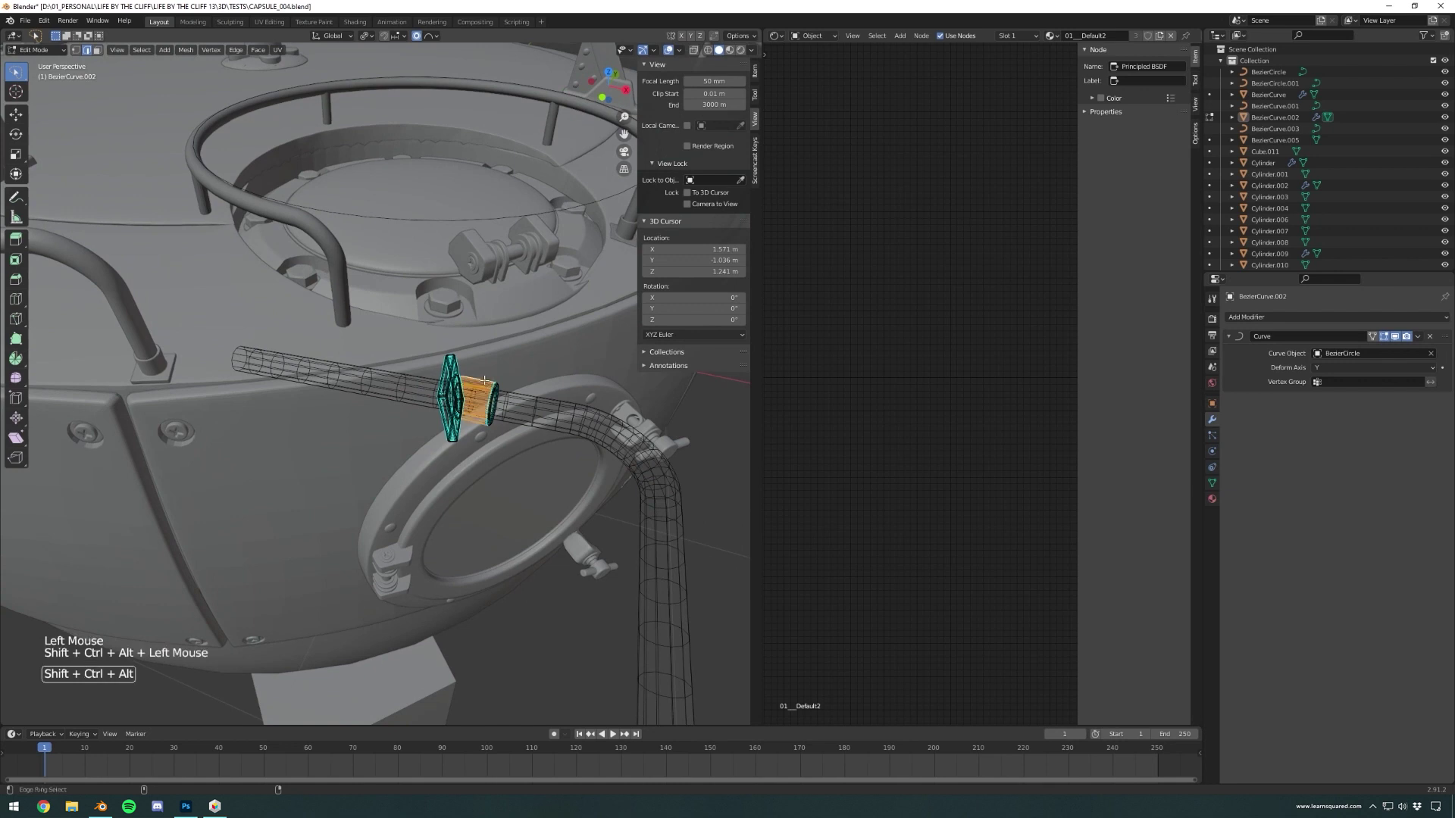
pyautogui.keyDown('ctrl'); pyautogui.click(97, 52); pyautogui.keyUp('ctrl')
pyautogui.moveTo(364, 333); pyautogui.dragTo(308, 336, button='middle')
pyautogui.scroll(3, 265, 319)
pyautogui.press('s')
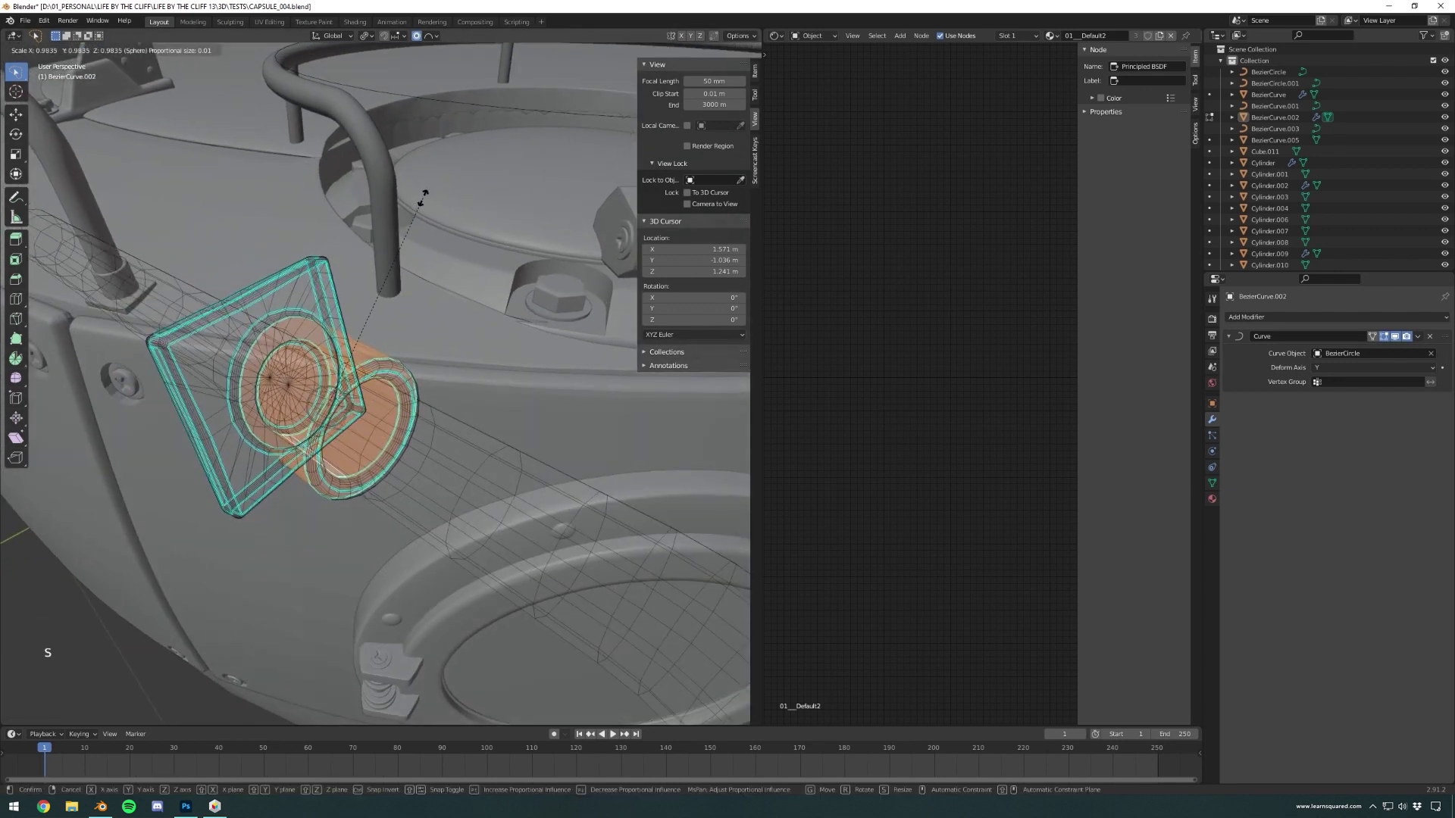
pyautogui.click(424, 195)
# - Scale the selected sleeve faces down a little more and check the collar on the deformed railing
pyautogui.press('Tab')
pyautogui.scroll(-3, 423, 203)
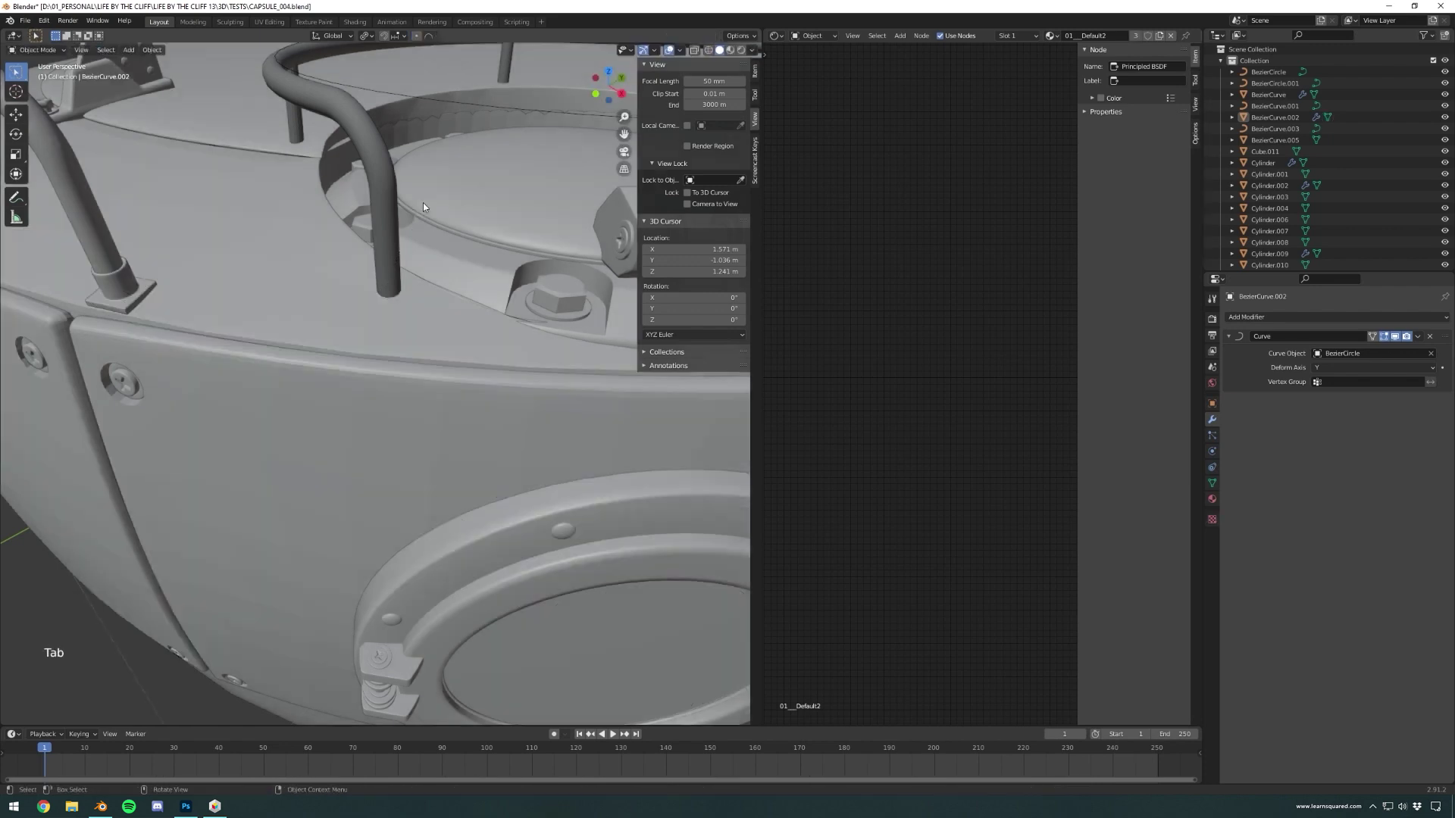
pyautogui.keyDown('shift'); pyautogui.moveTo(422, 203); pyautogui.dragTo(554, 409, button='middle'); pyautogui.keyUp('shift')
pyautogui.scroll(2, 554, 410)
pyautogui.scroll(-3, 554, 409)
pyautogui.press('Tab')
pyautogui.press('s')
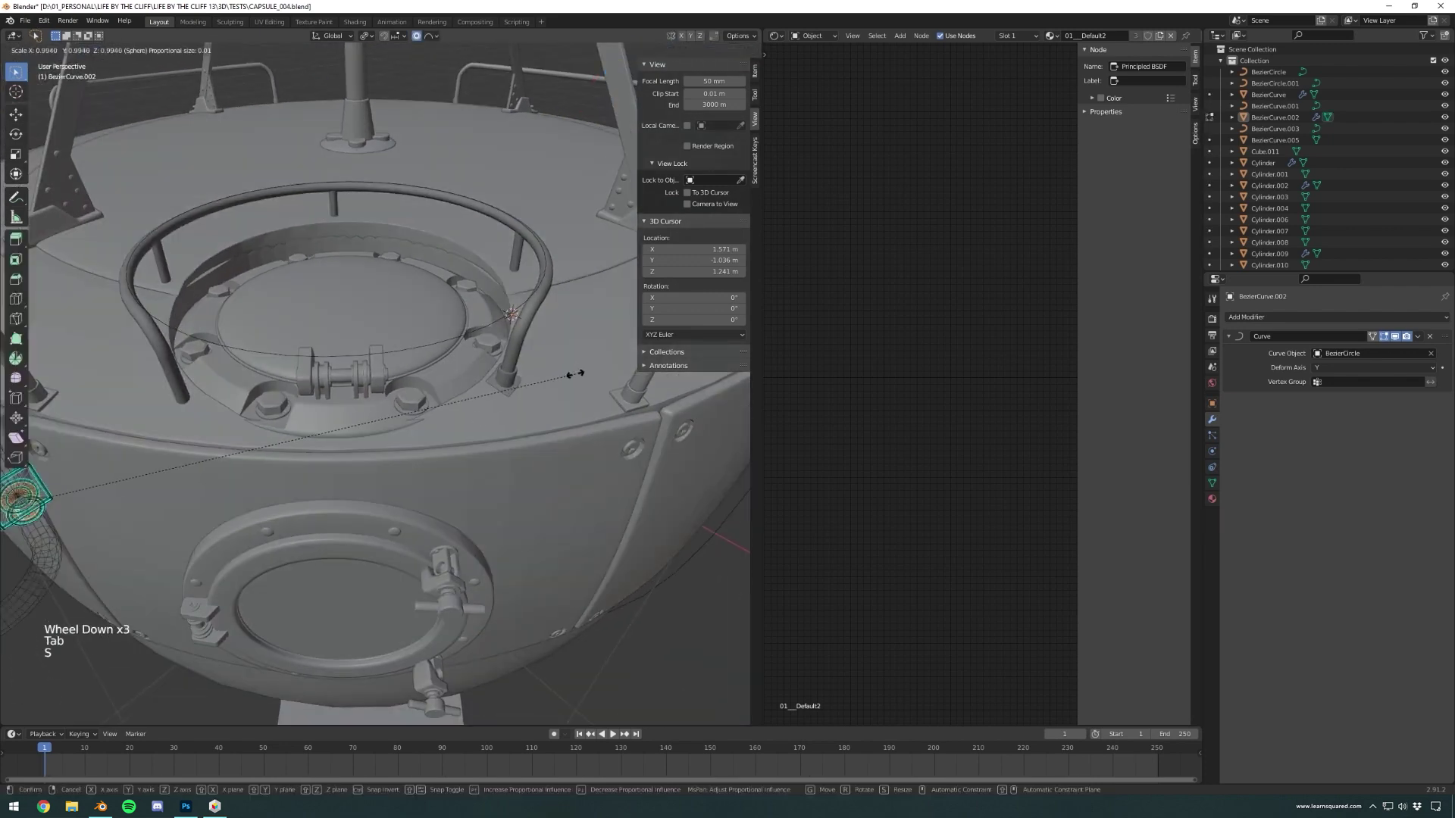
pyautogui.click(538, 379)
pyautogui.press('Tab')
pyautogui.scroll(-3, 308, 466)
pyautogui.scroll(1, 194, 412)
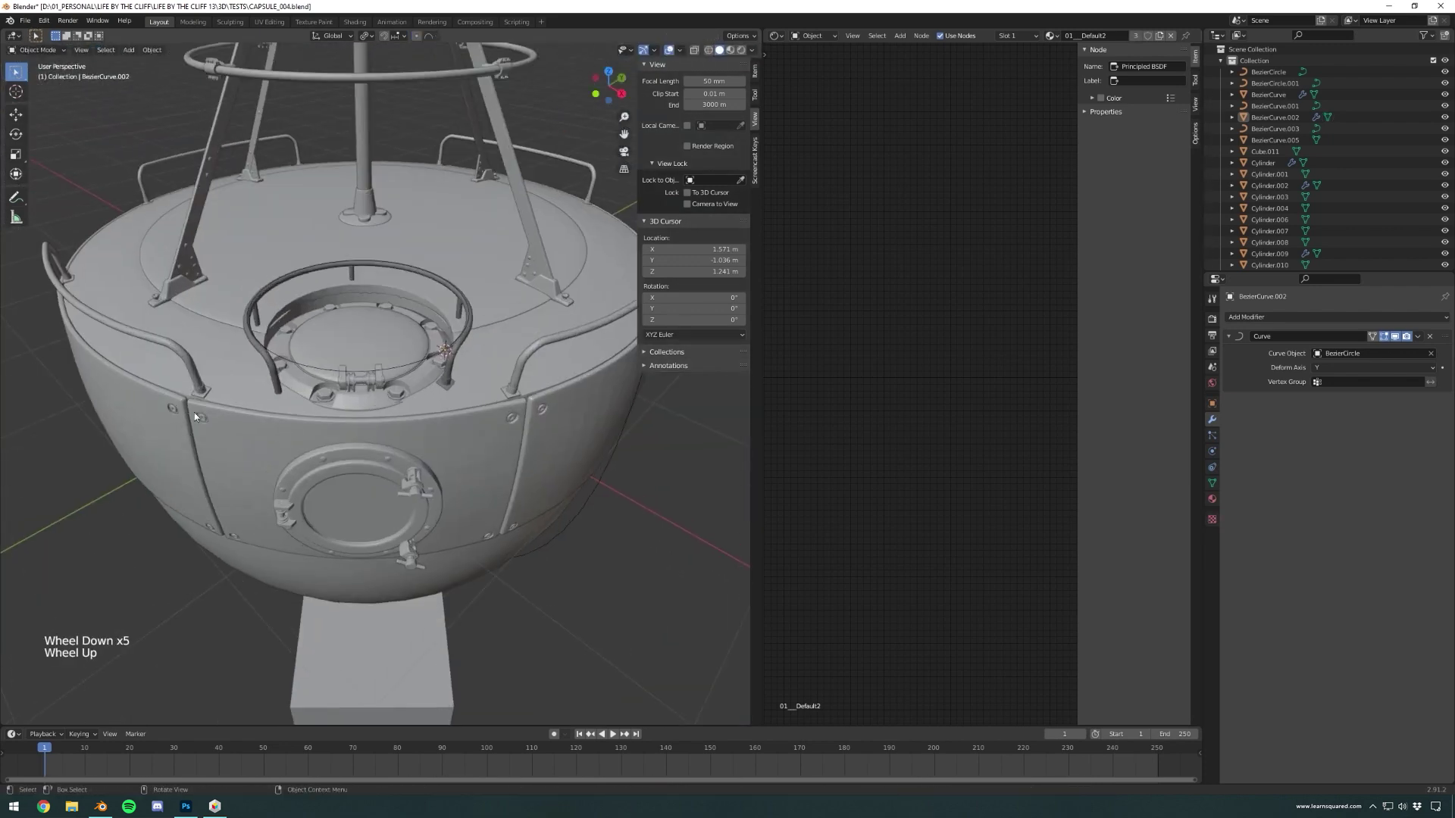
# - Select the whole linked collar and duplicate it about 2.46 m along Y onto the opposite end leg
pyautogui.press('Tab')
pyautogui.moveTo(194, 413); pyautogui.dragTo(210, 464, button='middle')
pyautogui.hotkey('ctrl', 'l')
pyautogui.click(608, 72)
pyautogui.scroll(-2, 379, 485)
pyautogui.keyDown('shift'); pyautogui.moveTo(379, 530); pyautogui.dragTo(393, 270, button='middle'); pyautogui.keyUp('shift')
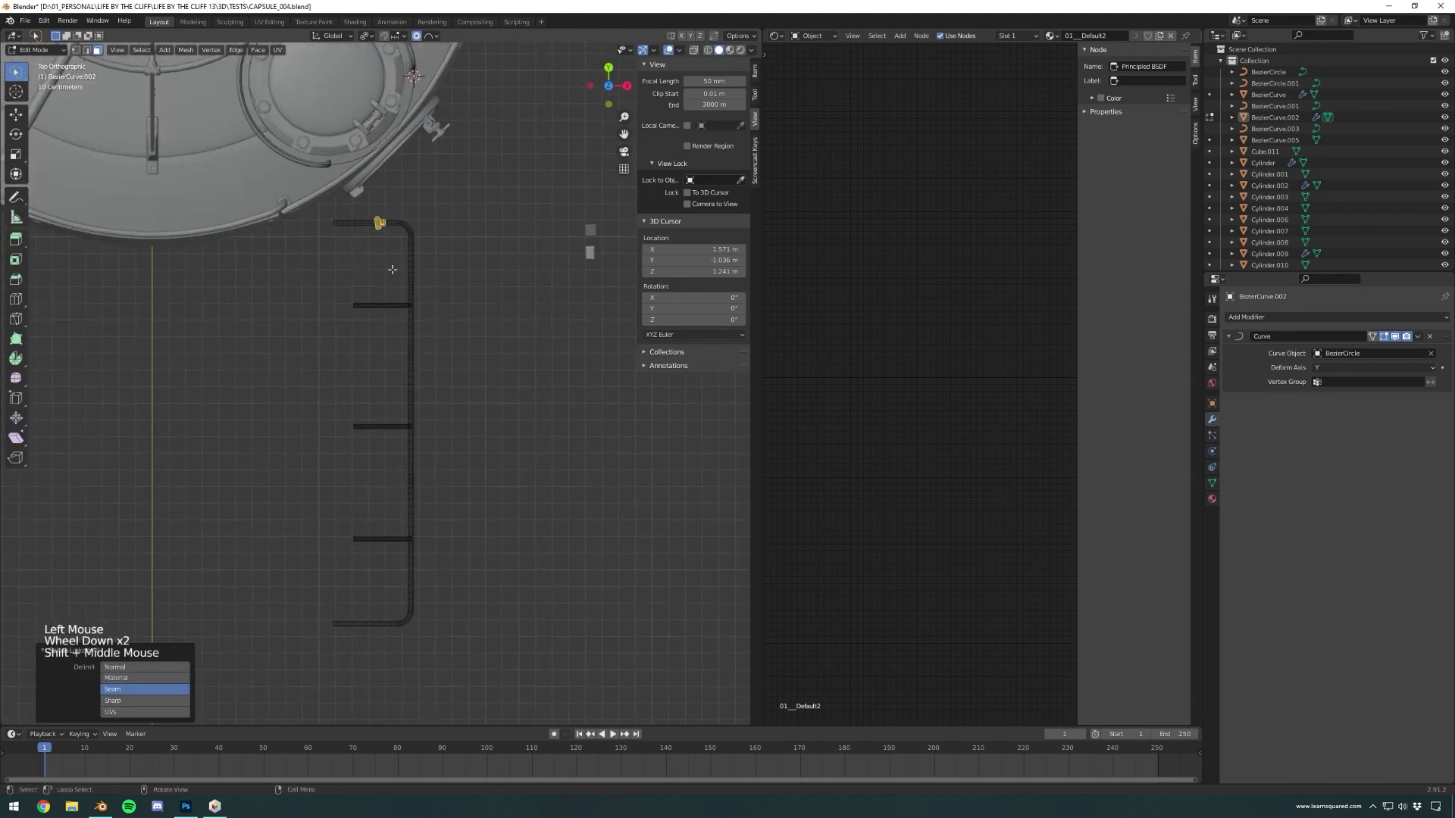
pyautogui.hotkey('shift', 'd')
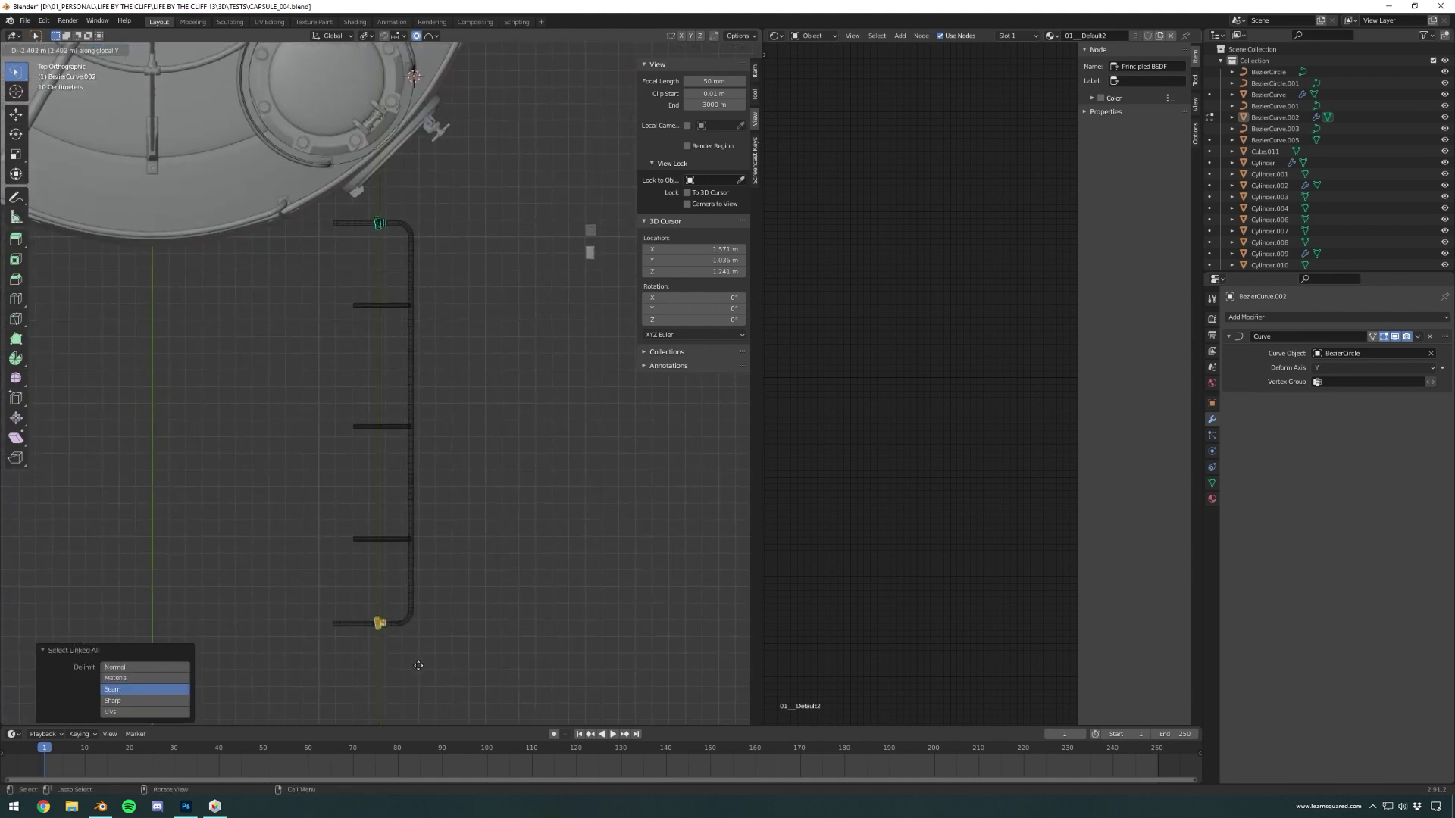
pyautogui.click(419, 666)
# - Mirror the collar copy on an intermediate post across Y, centre it with a shift of about 0.018 m in Y, and finish editing
pyautogui.scroll(1, 419, 667)
pyautogui.moveTo(419, 667); pyautogui.dragTo(451, 481, button='middle')
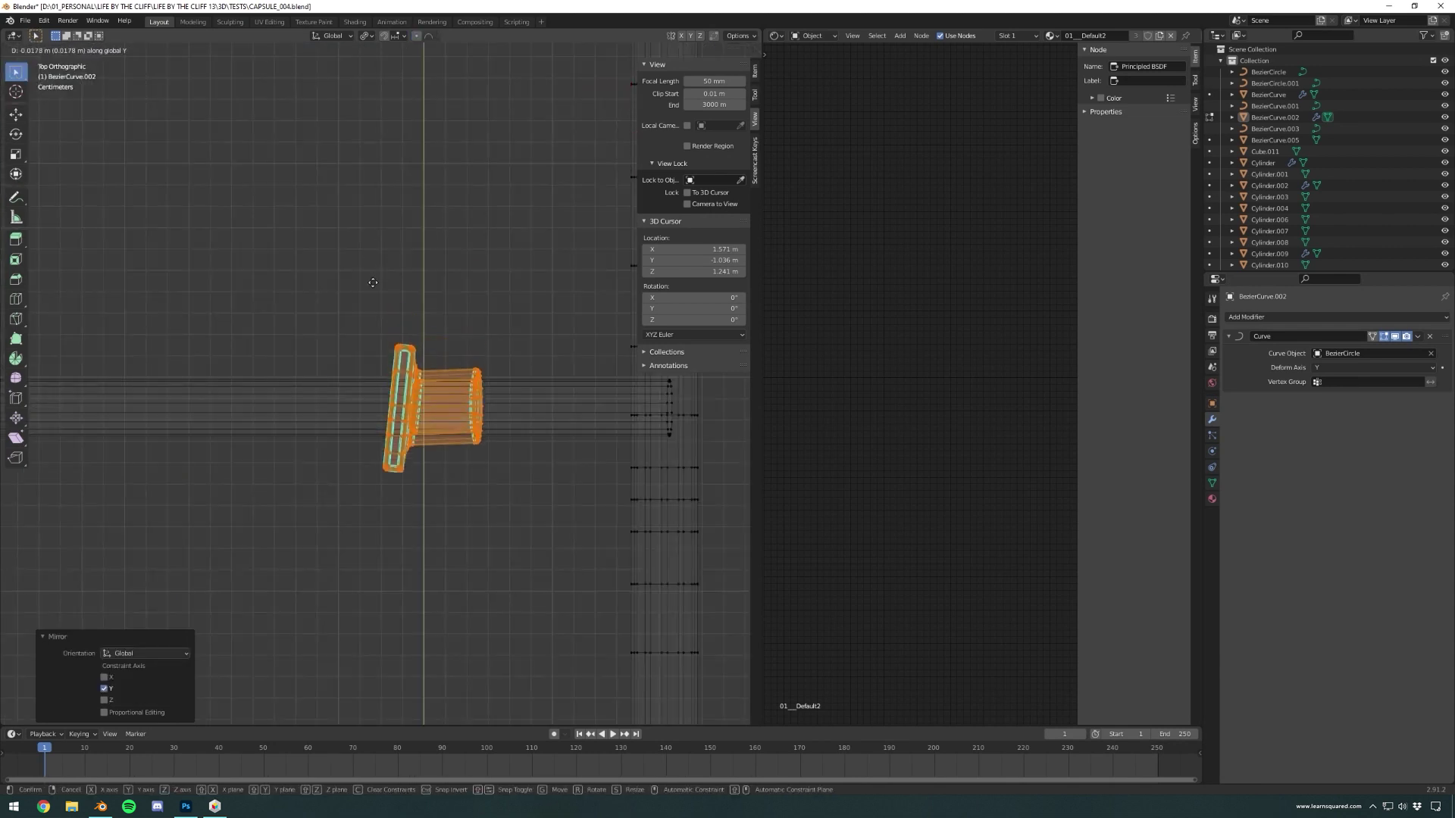
pyautogui.click(373, 283)
pyautogui.scroll(-4, 468, 343)
pyautogui.moveTo(468, 344)
pyautogui.mouseDown(button='middle')
pyautogui.moveTo(412, 318)
pyautogui.moveTo(110, 439)
pyautogui.moveTo(0, 515)
pyautogui.mouseUp(button='middle')
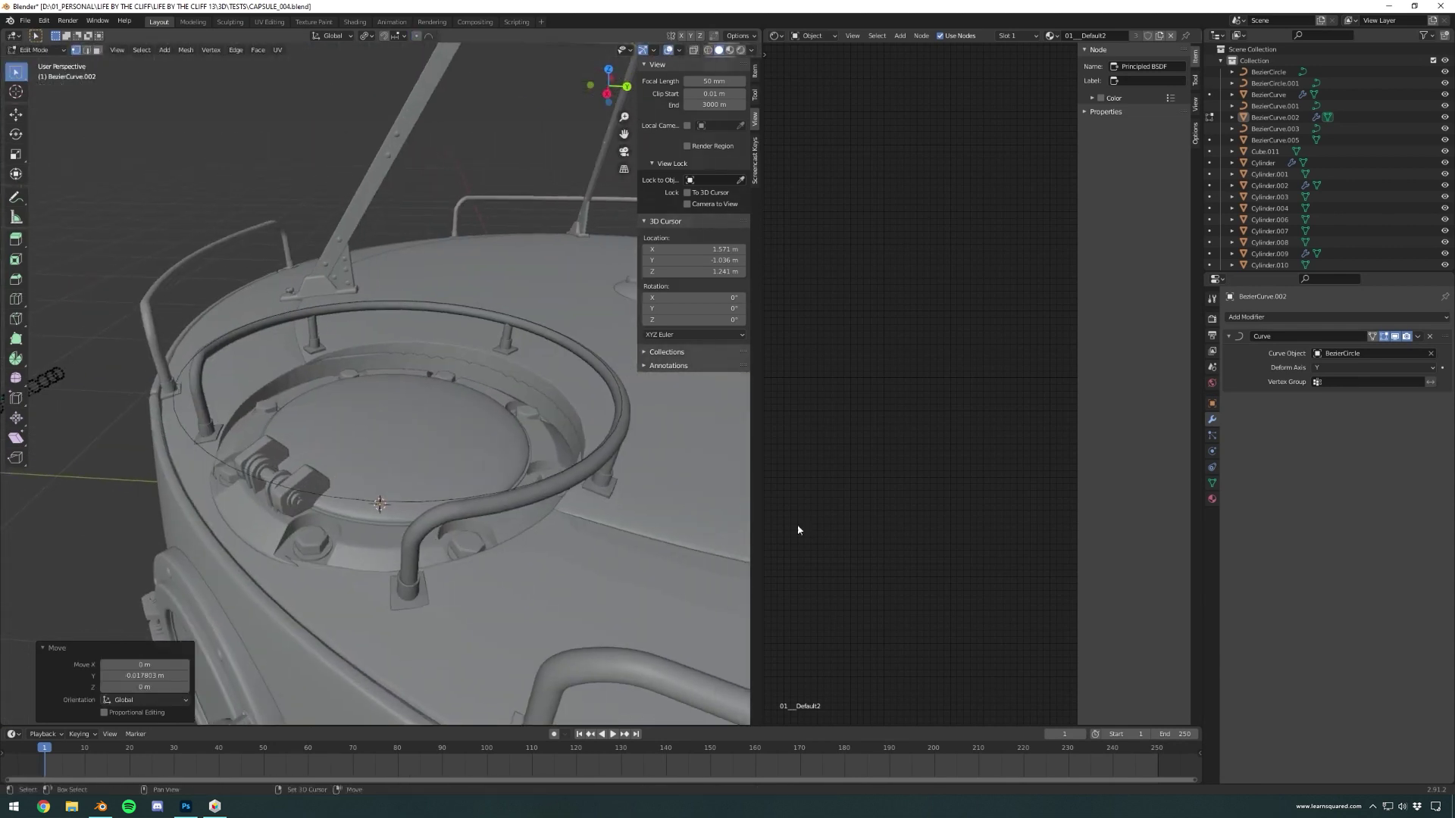
pyautogui.press('Tab')
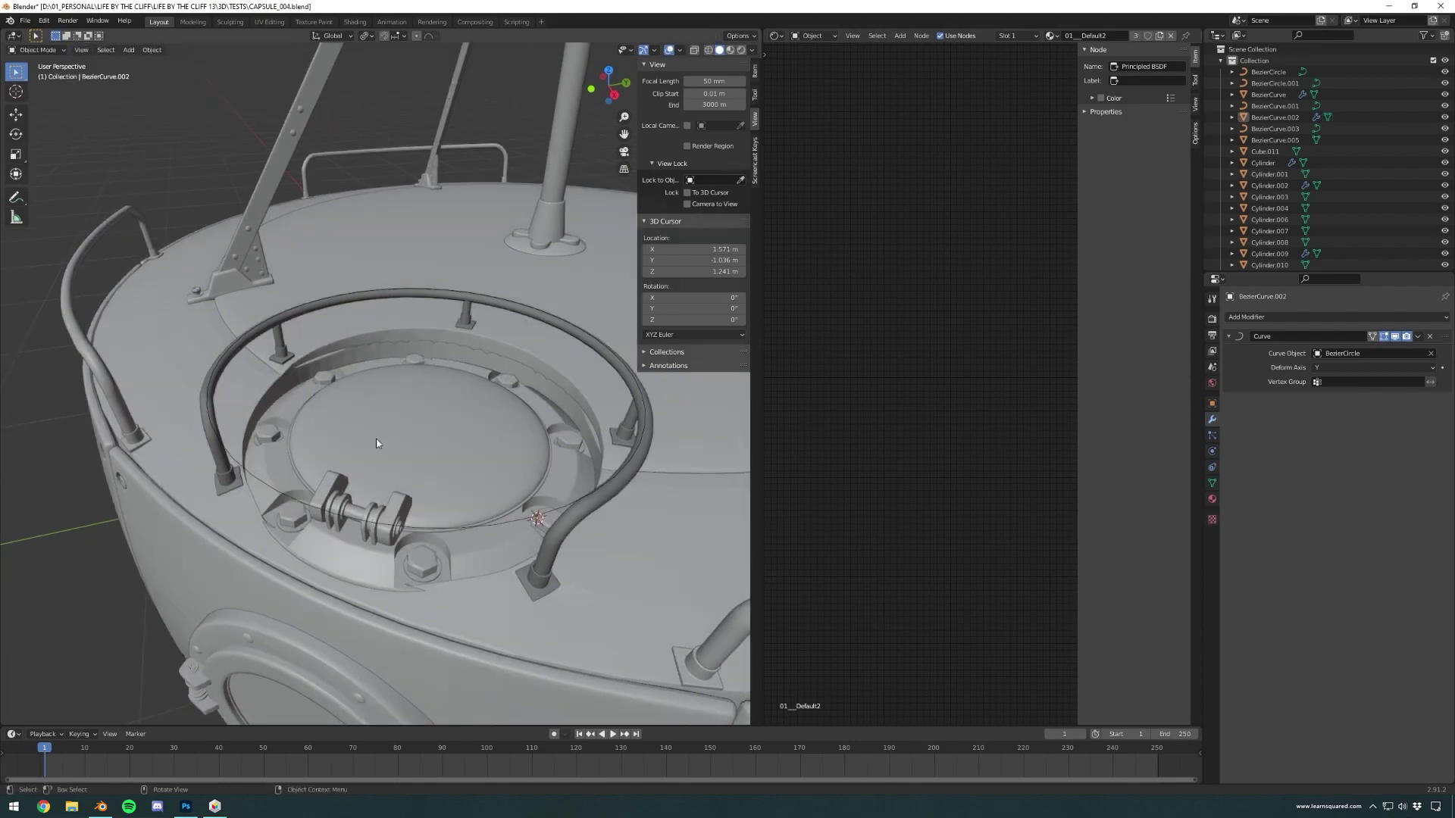